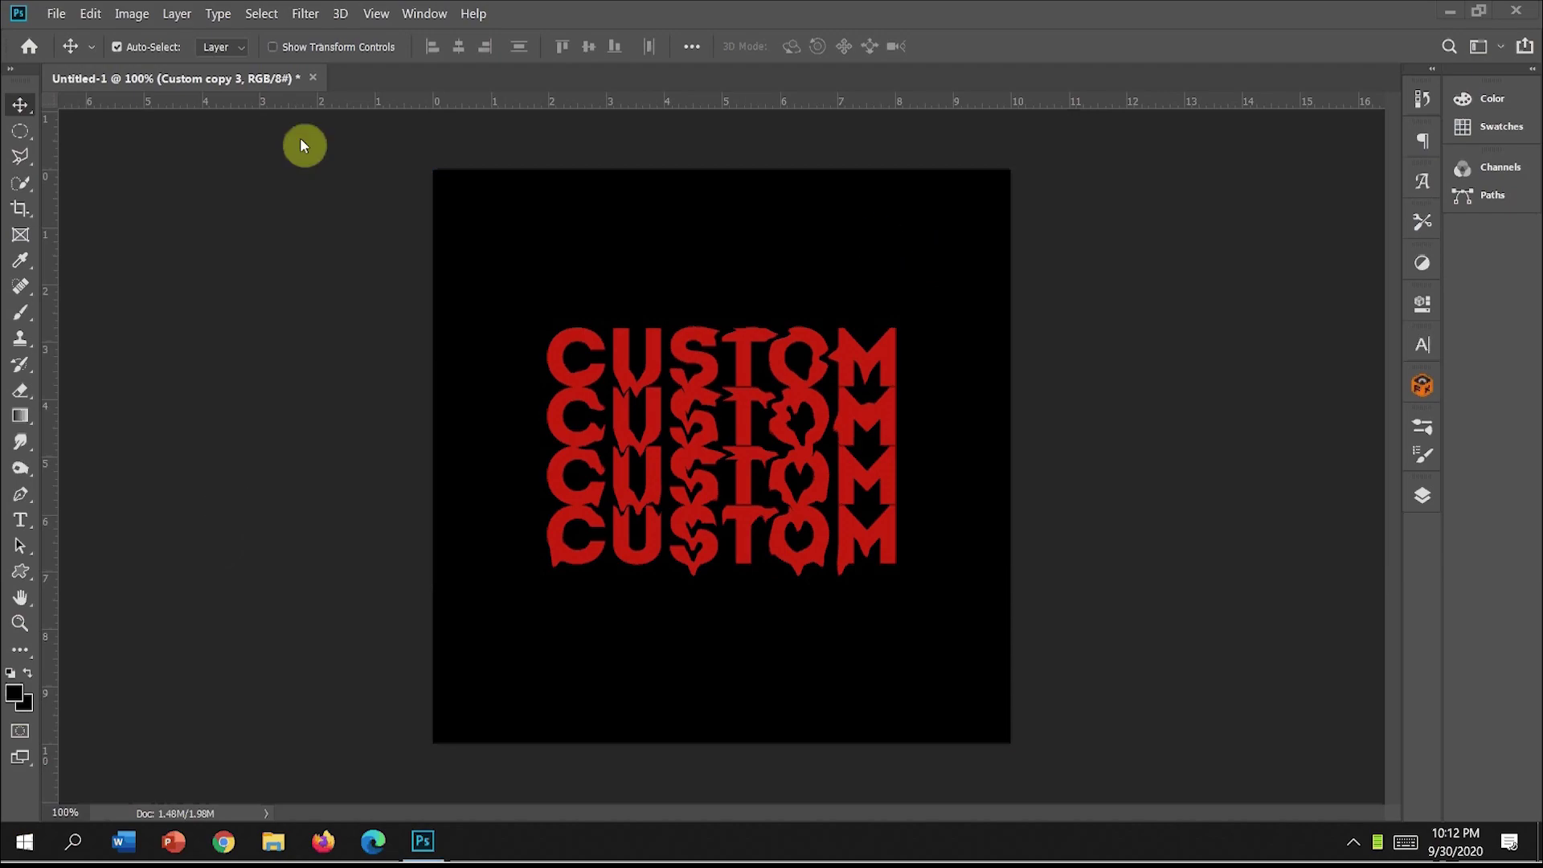
Step: Create a new 720 × 720 px, 72 ppi document and fill its canvas with black
click(50, 18)
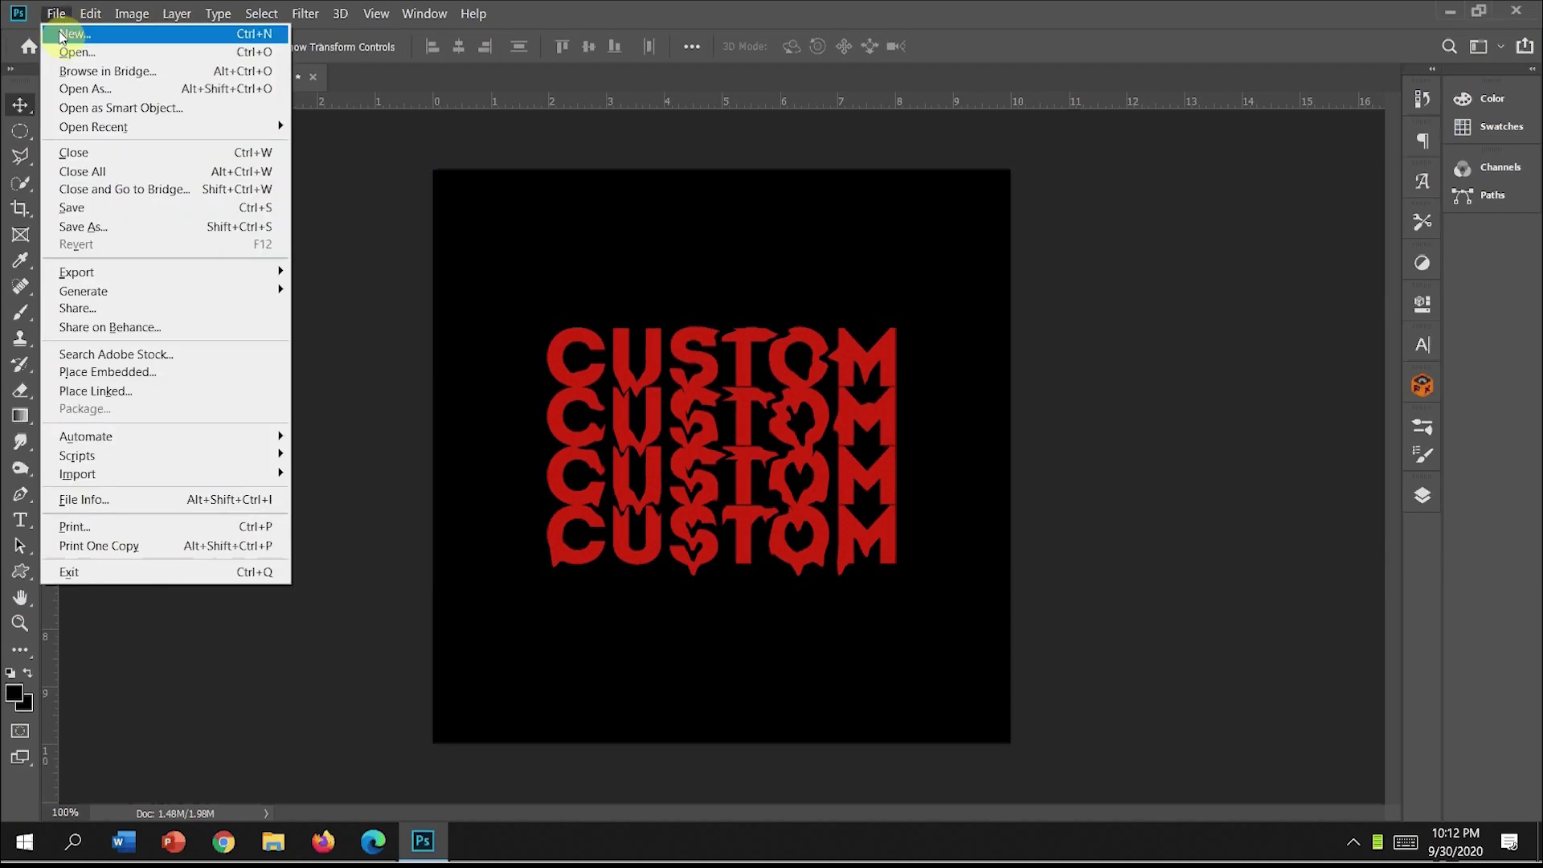
click(64, 31)
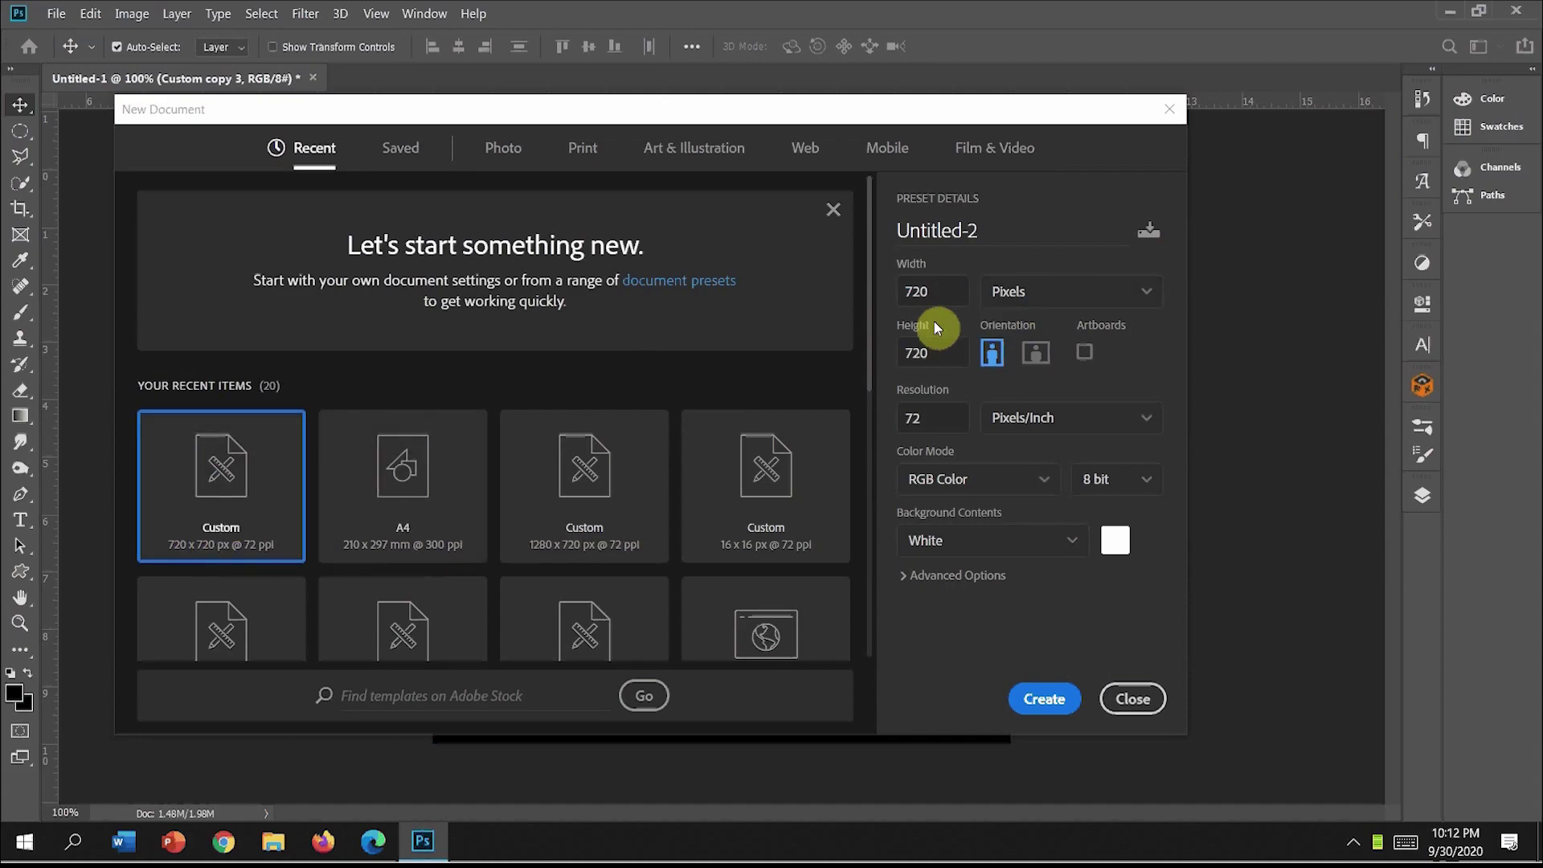
click(1053, 701)
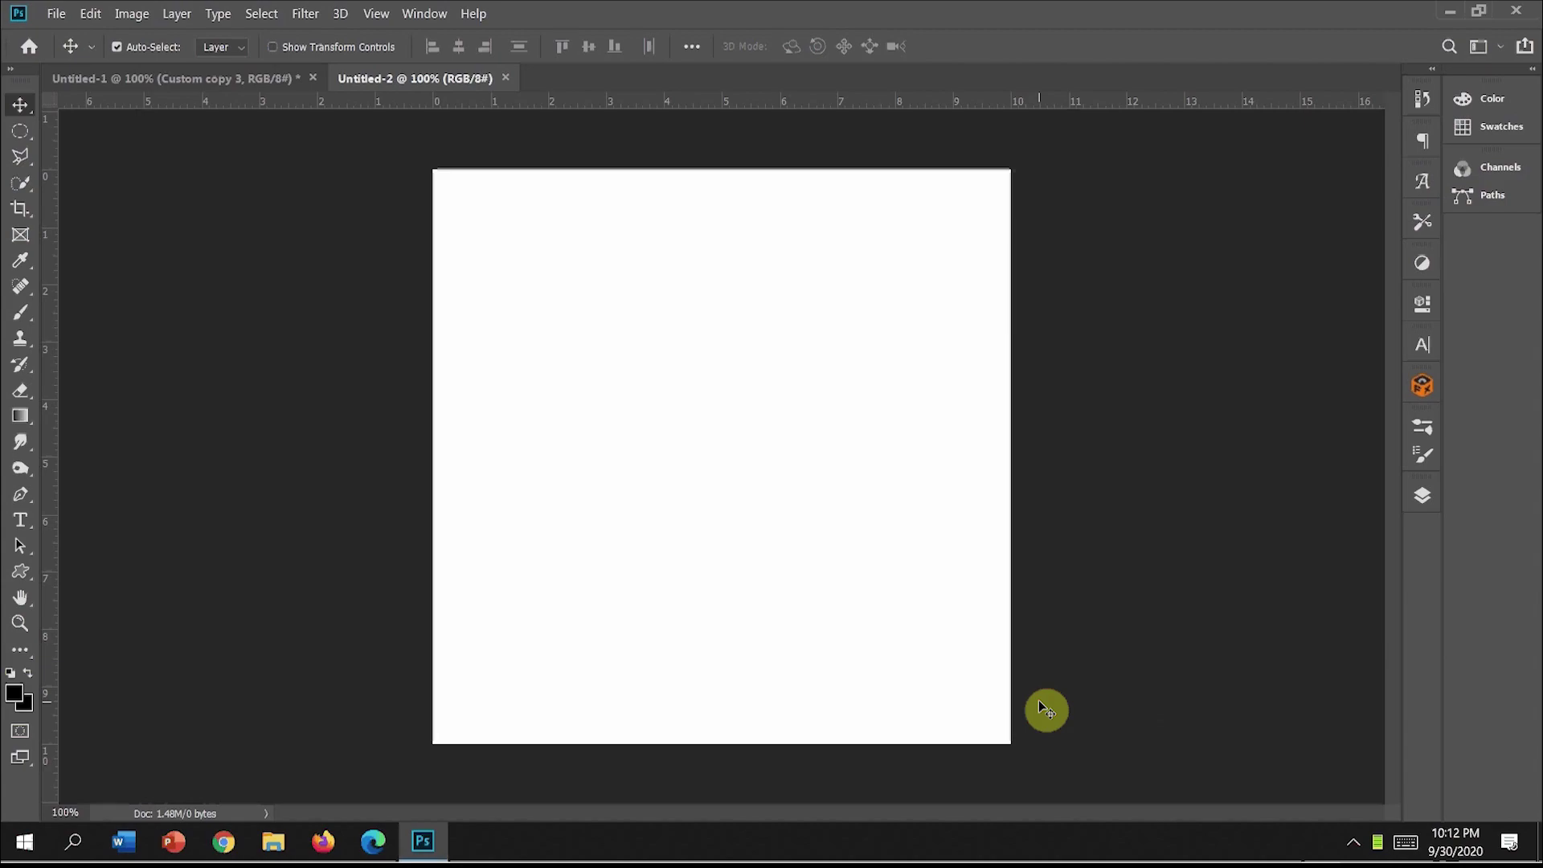
key(alt+BackSpace)
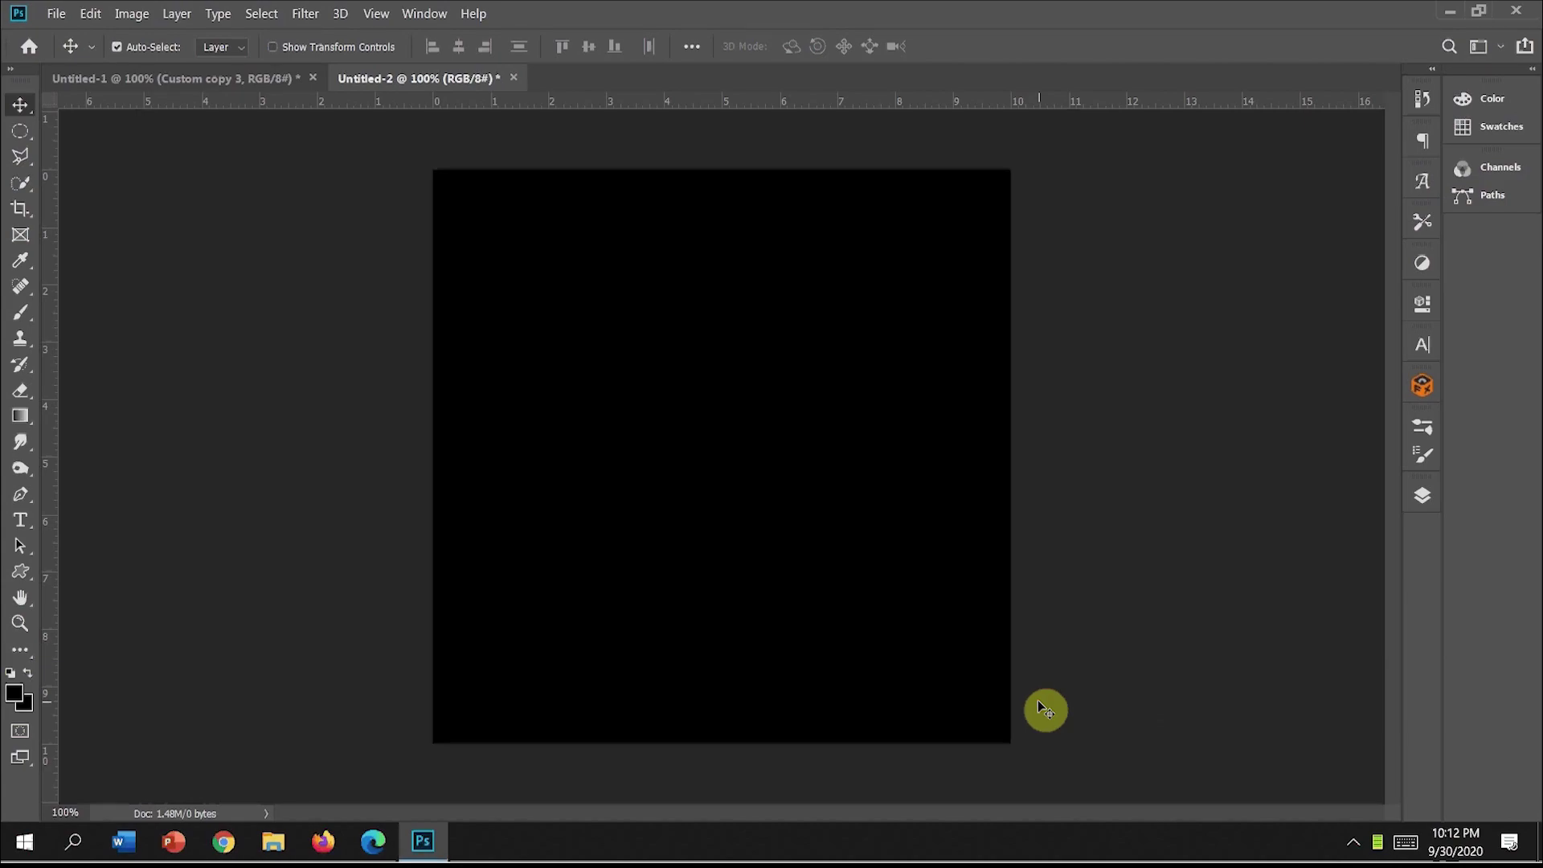
Step: Add white 'CUSTOM' text in the upper middle of the canvas and show the Layers panel
click(20, 520)
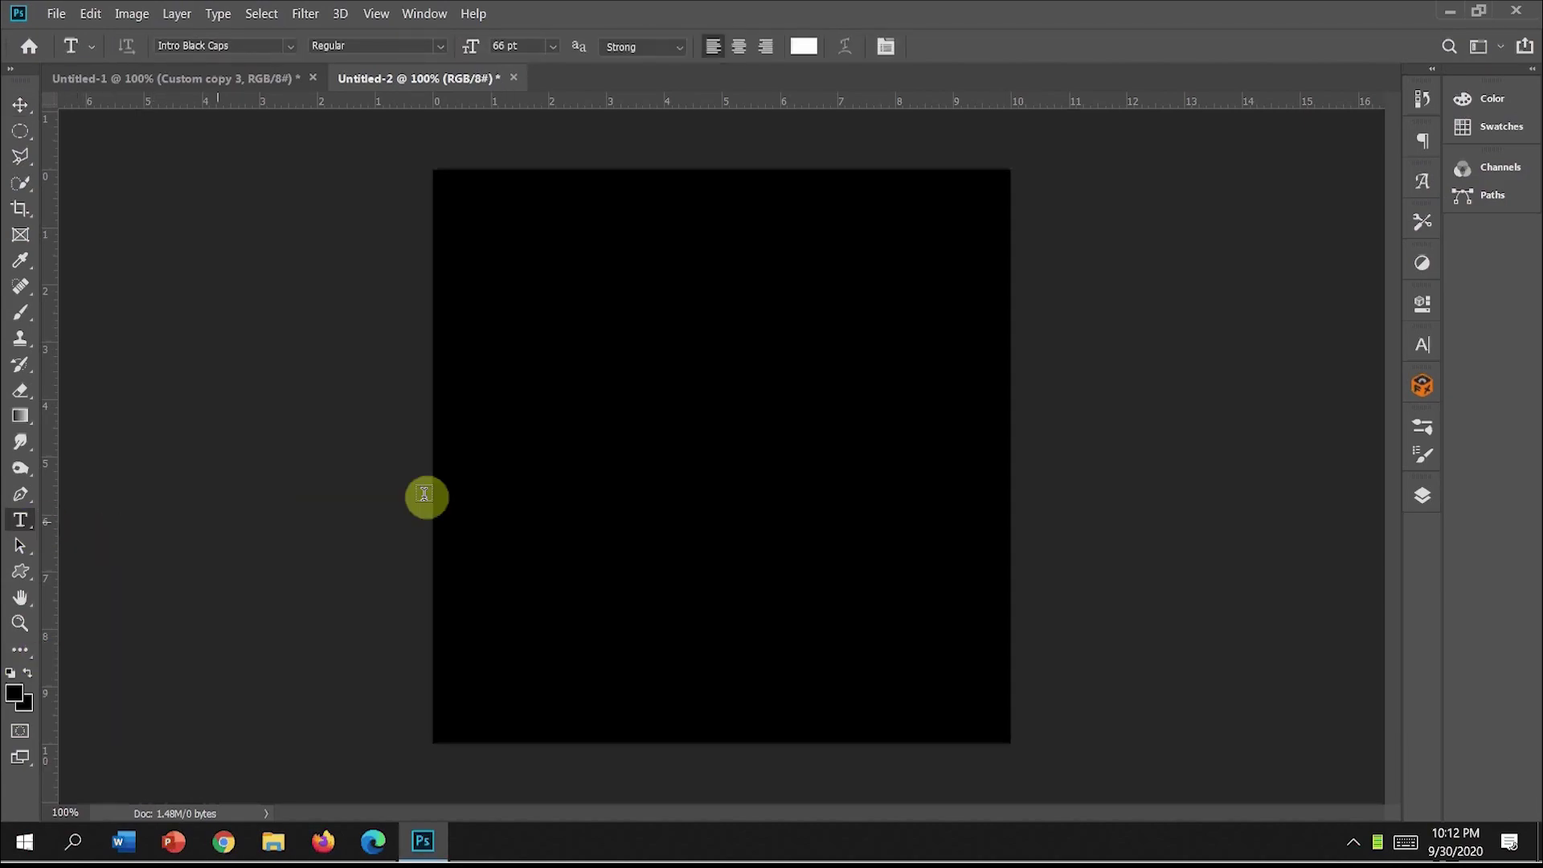
click(568, 391)
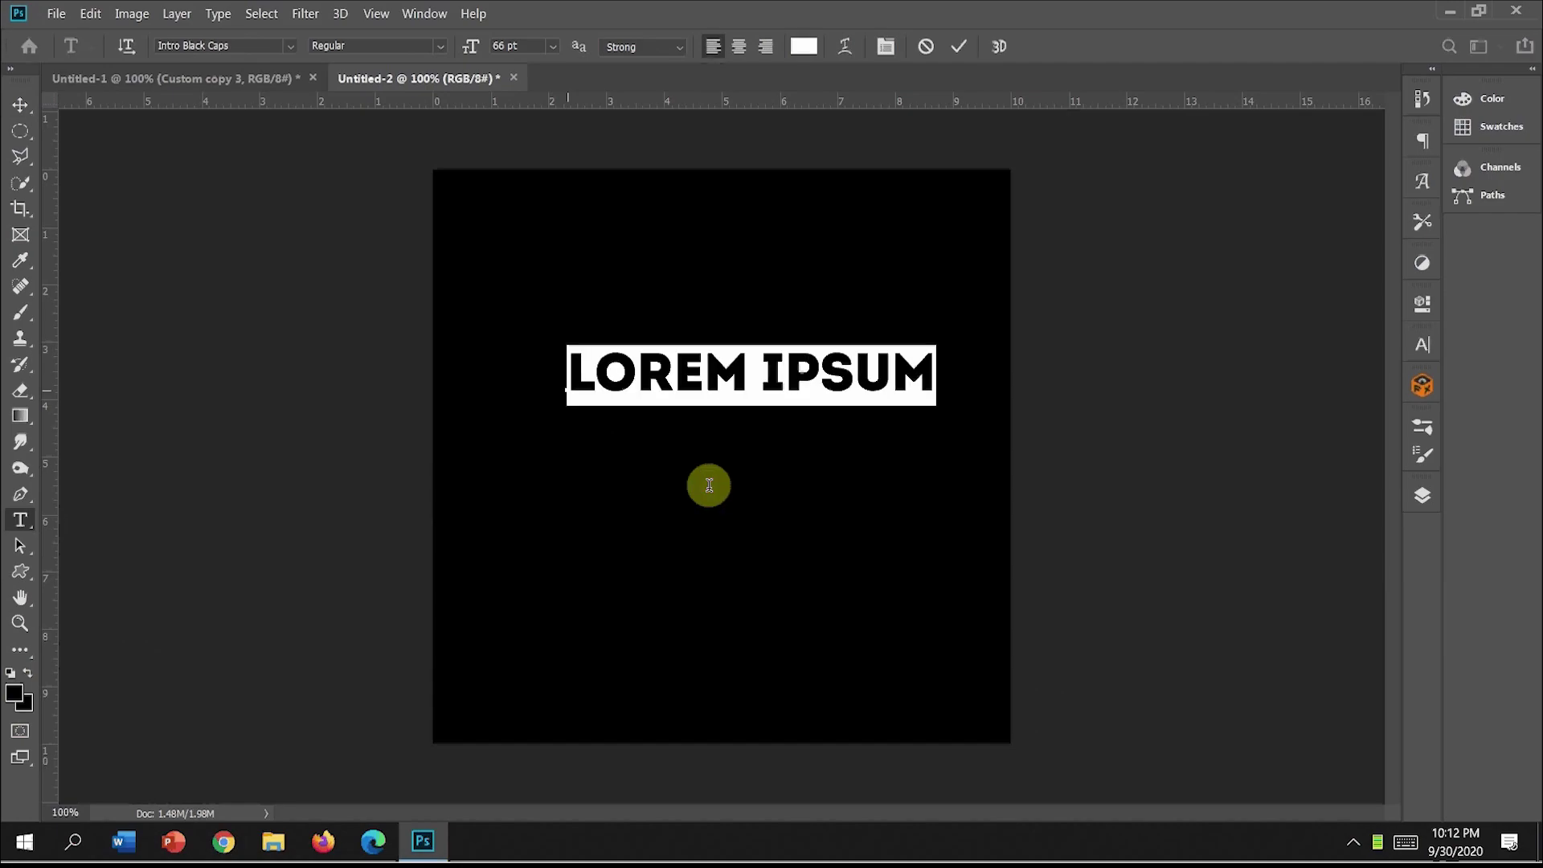
key(BackSpace)
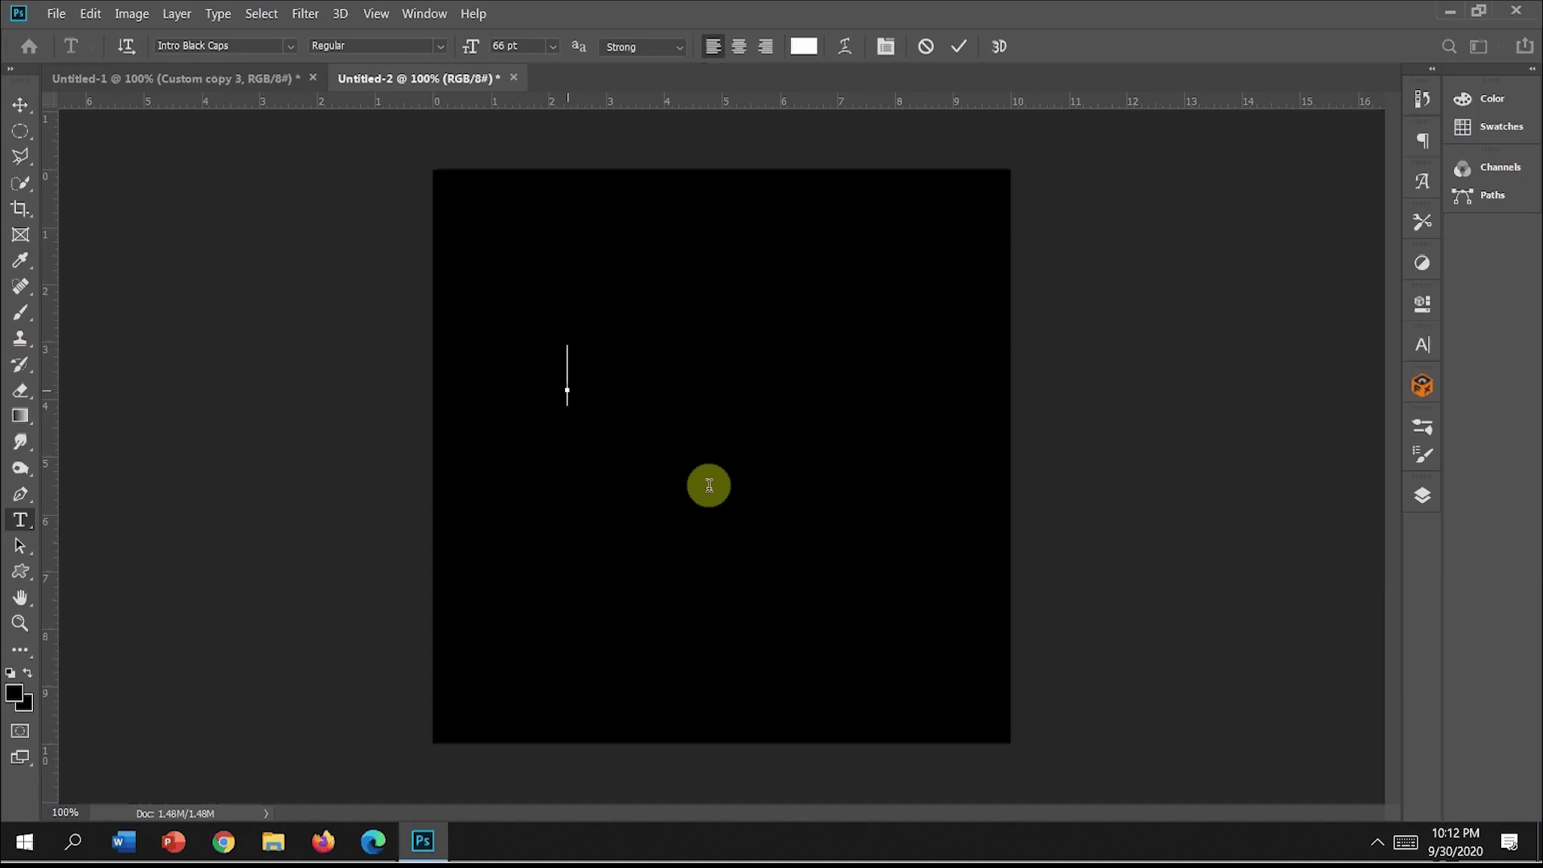
text(C)
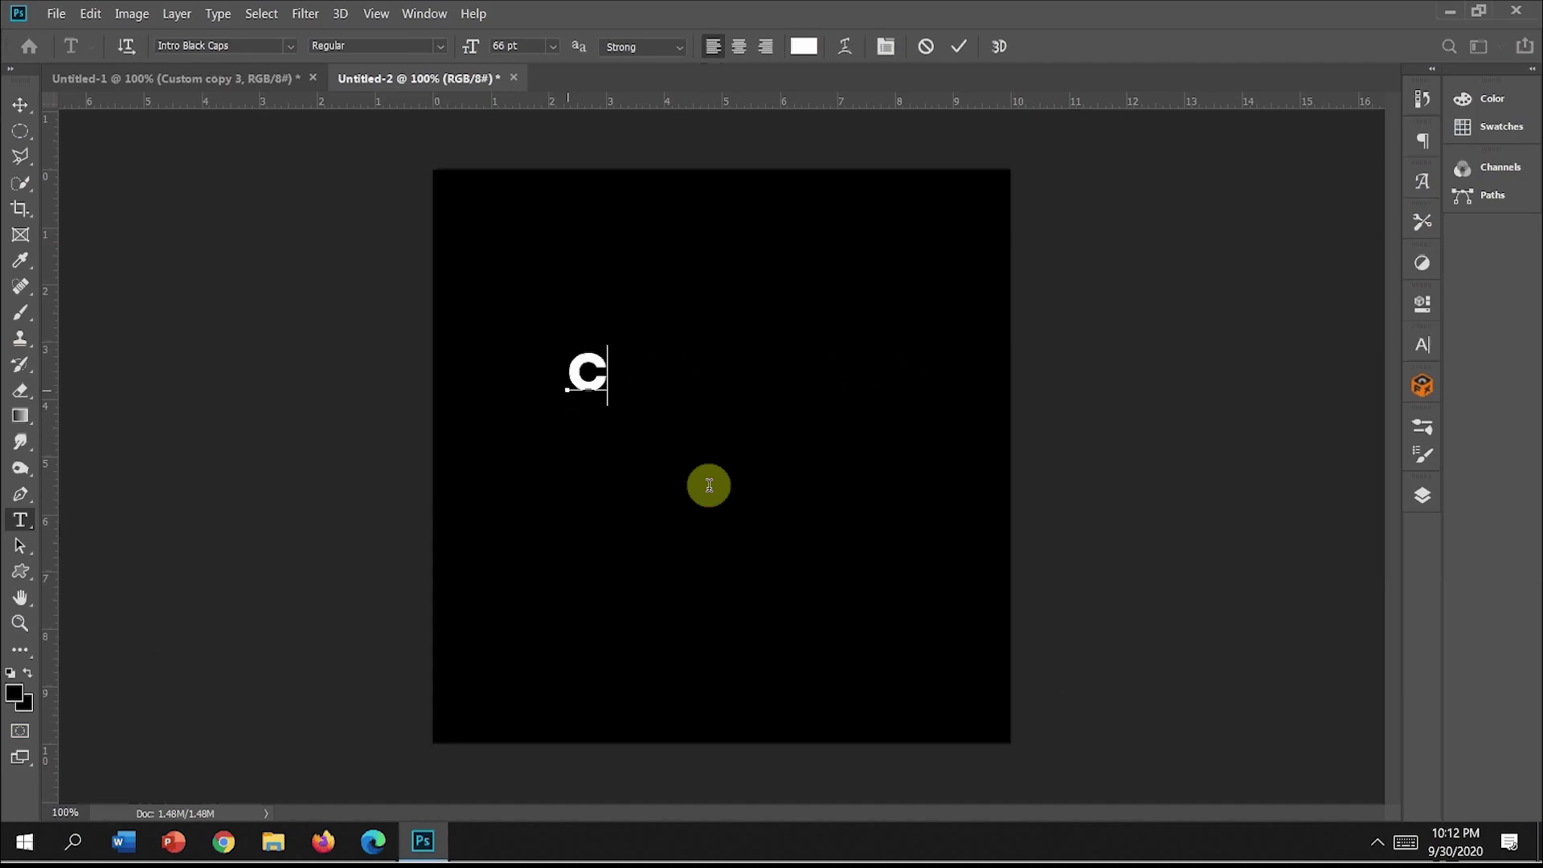
text(USTOM)
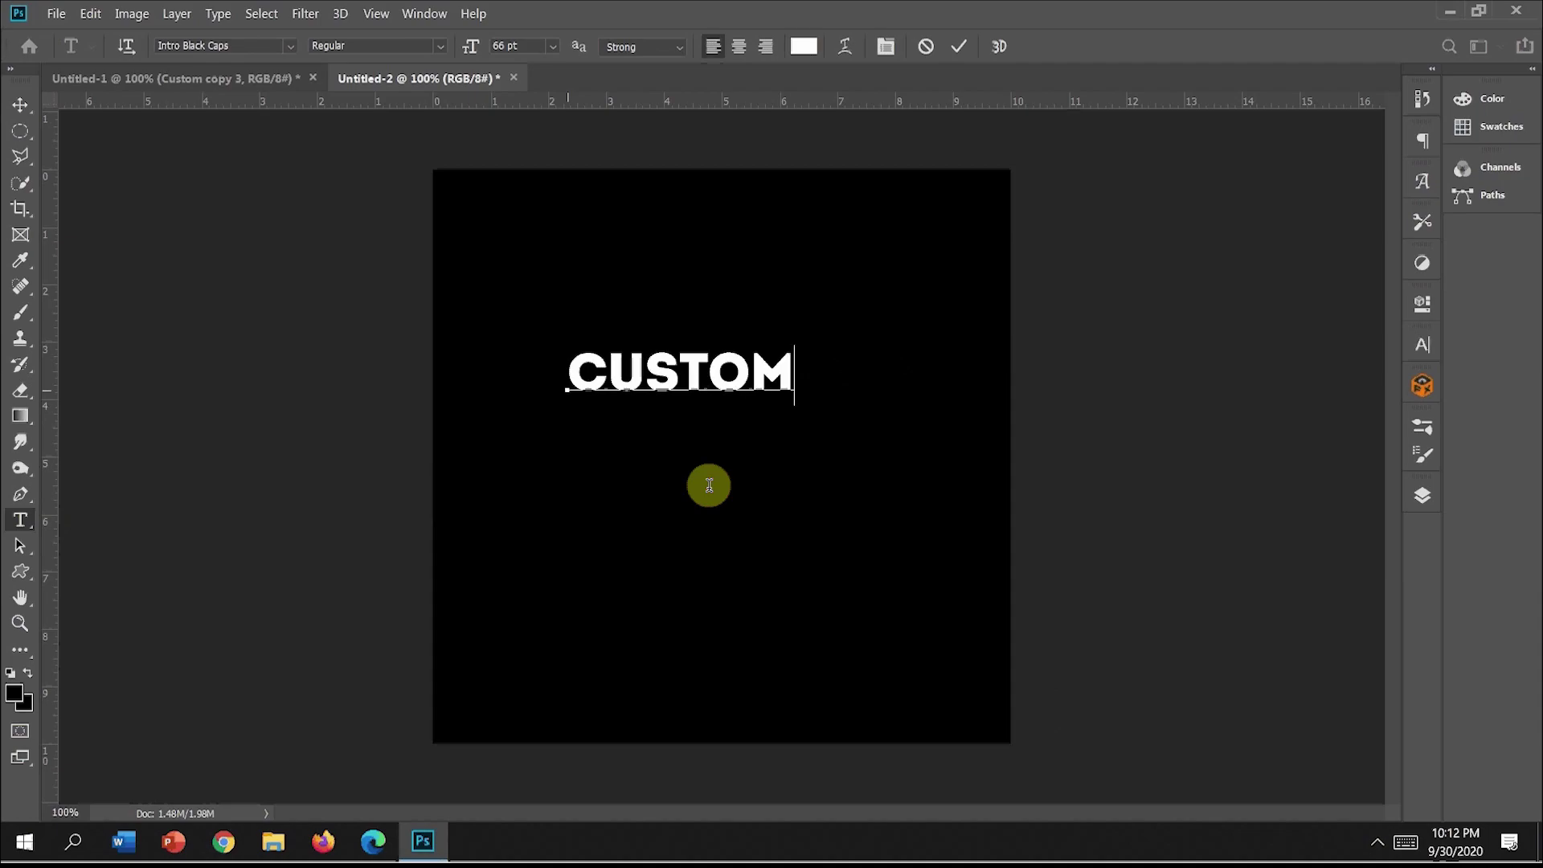
click(959, 47)
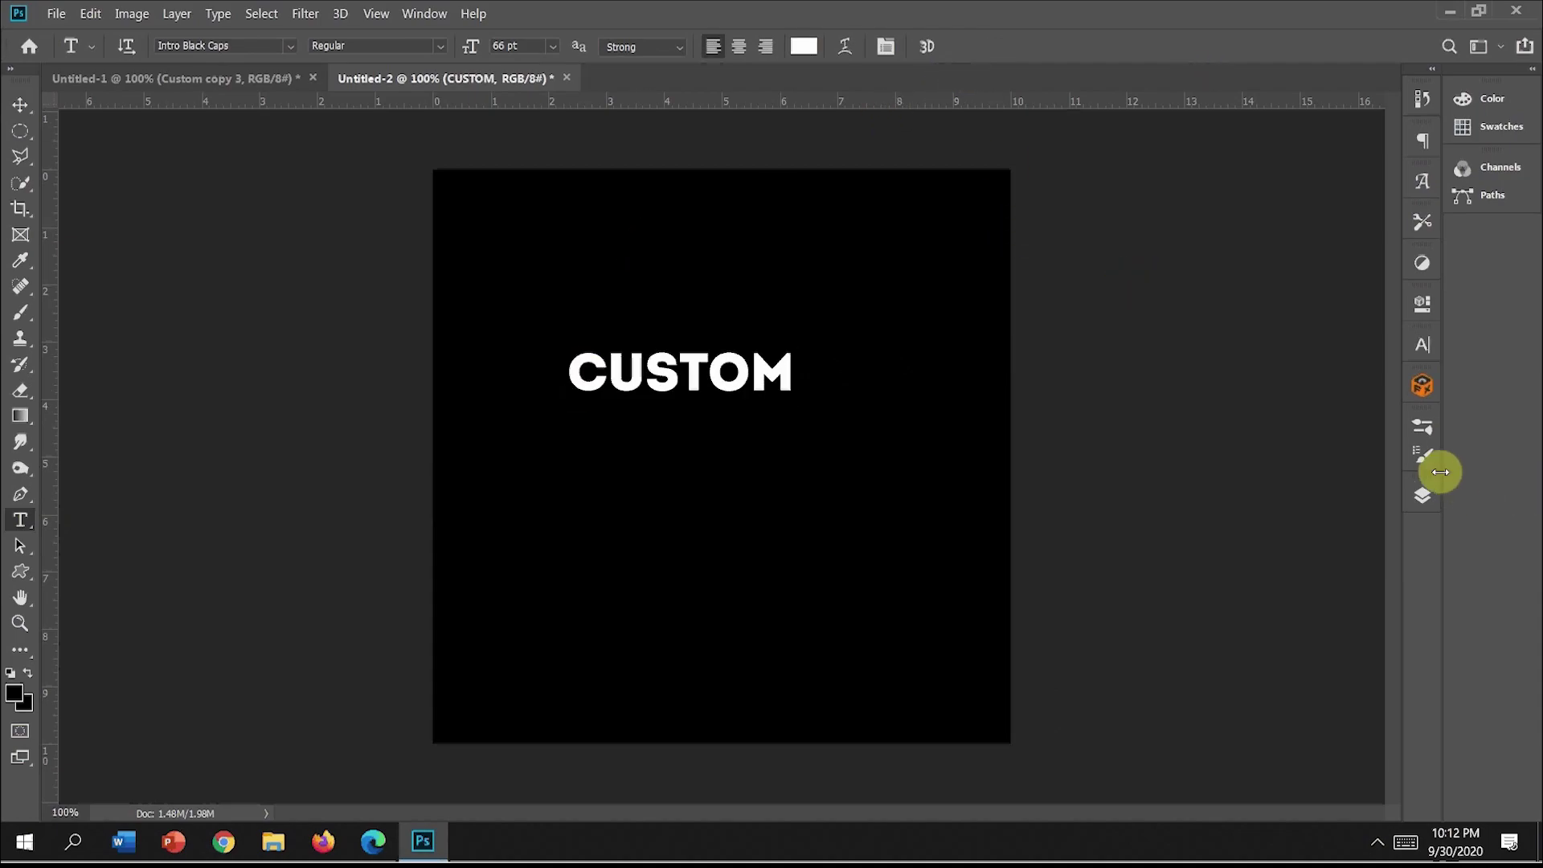
click(1424, 498)
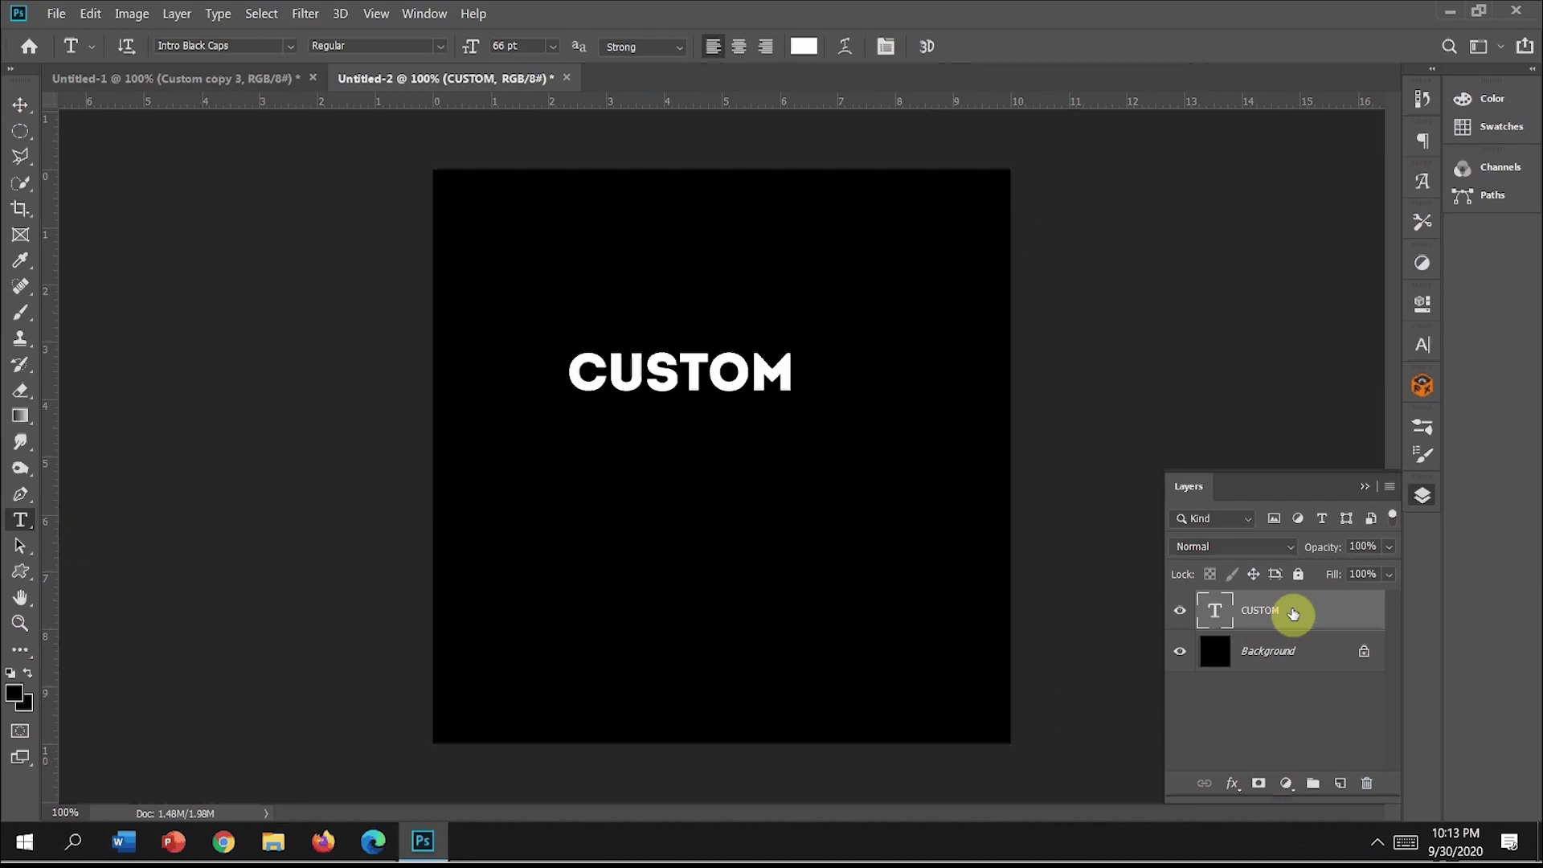
Step: Duplicate the CUSTOM layer three times and nudge the copies down into a second line
key(ctrl+j)
key(ctrl+j)
key(ctrl+j)
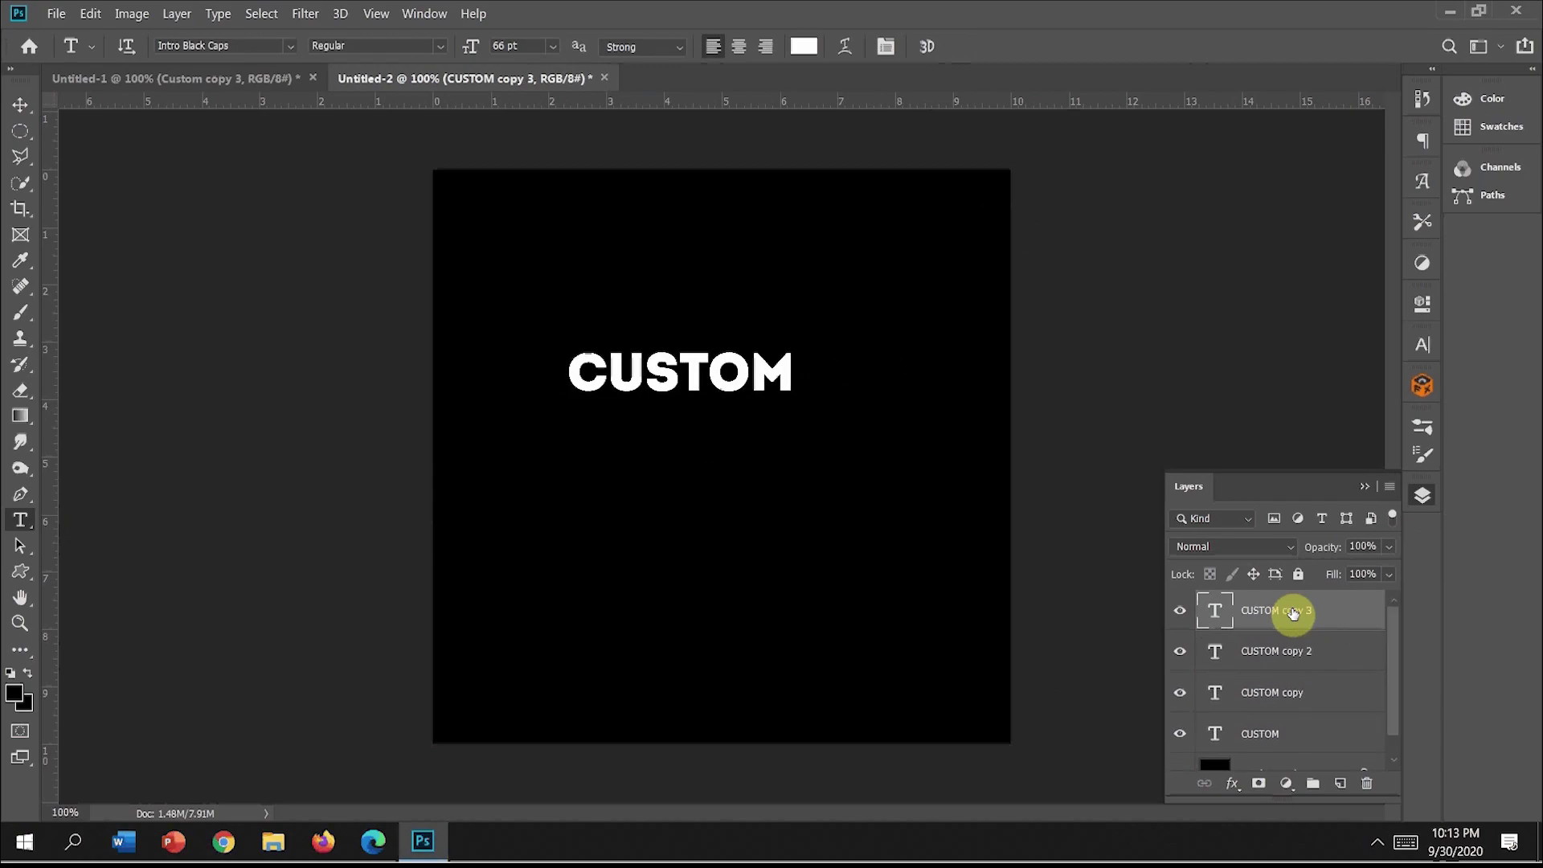
shift+click(1308, 701)
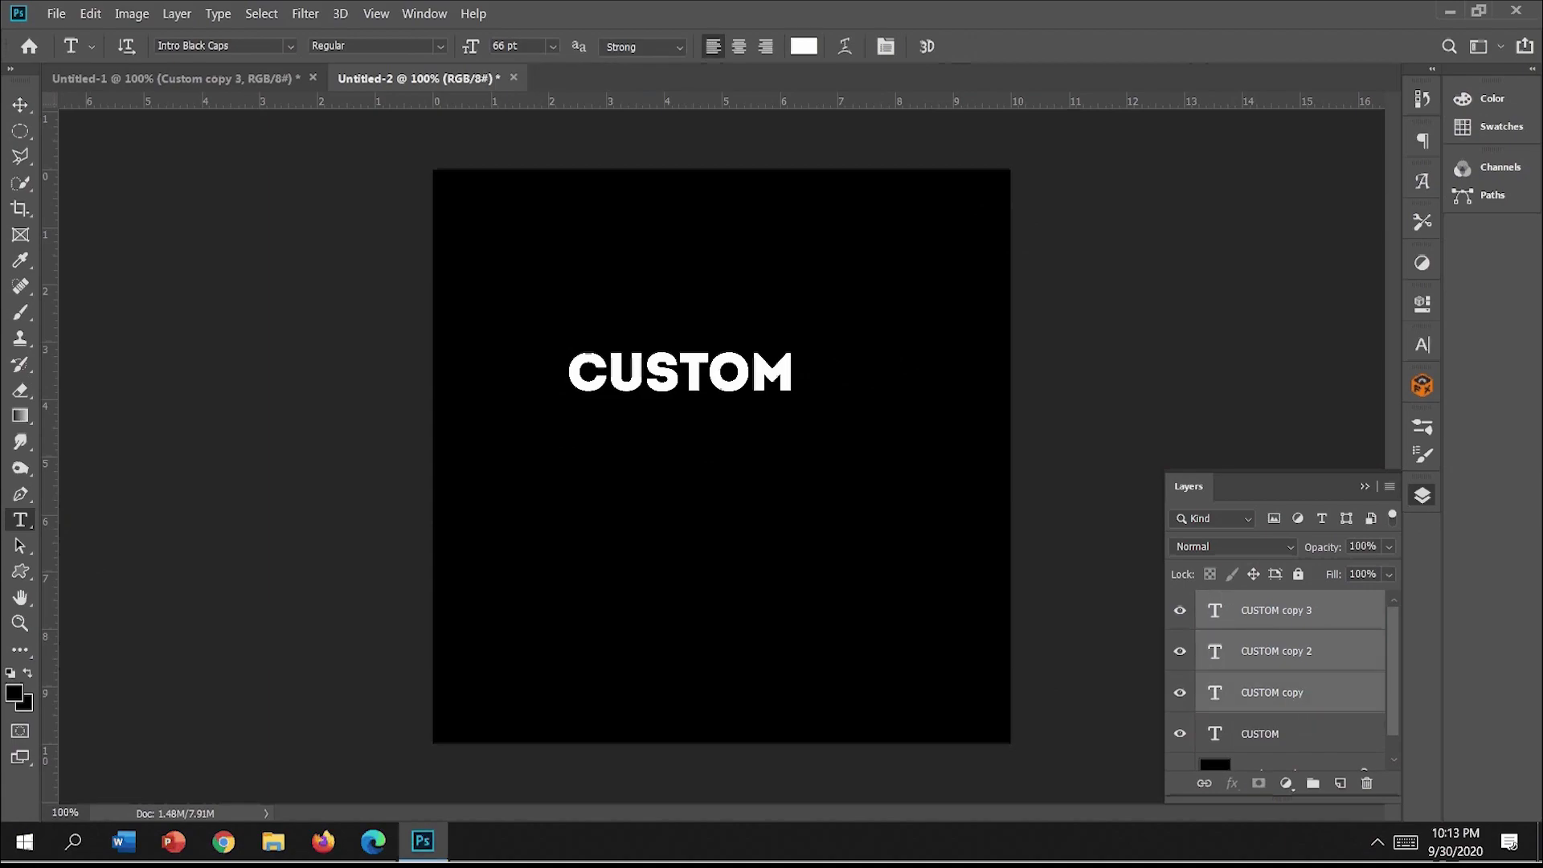
key(v)
key(Down)
key(Down)
key(Down)
key(Down)
key(Down)
key(Down)
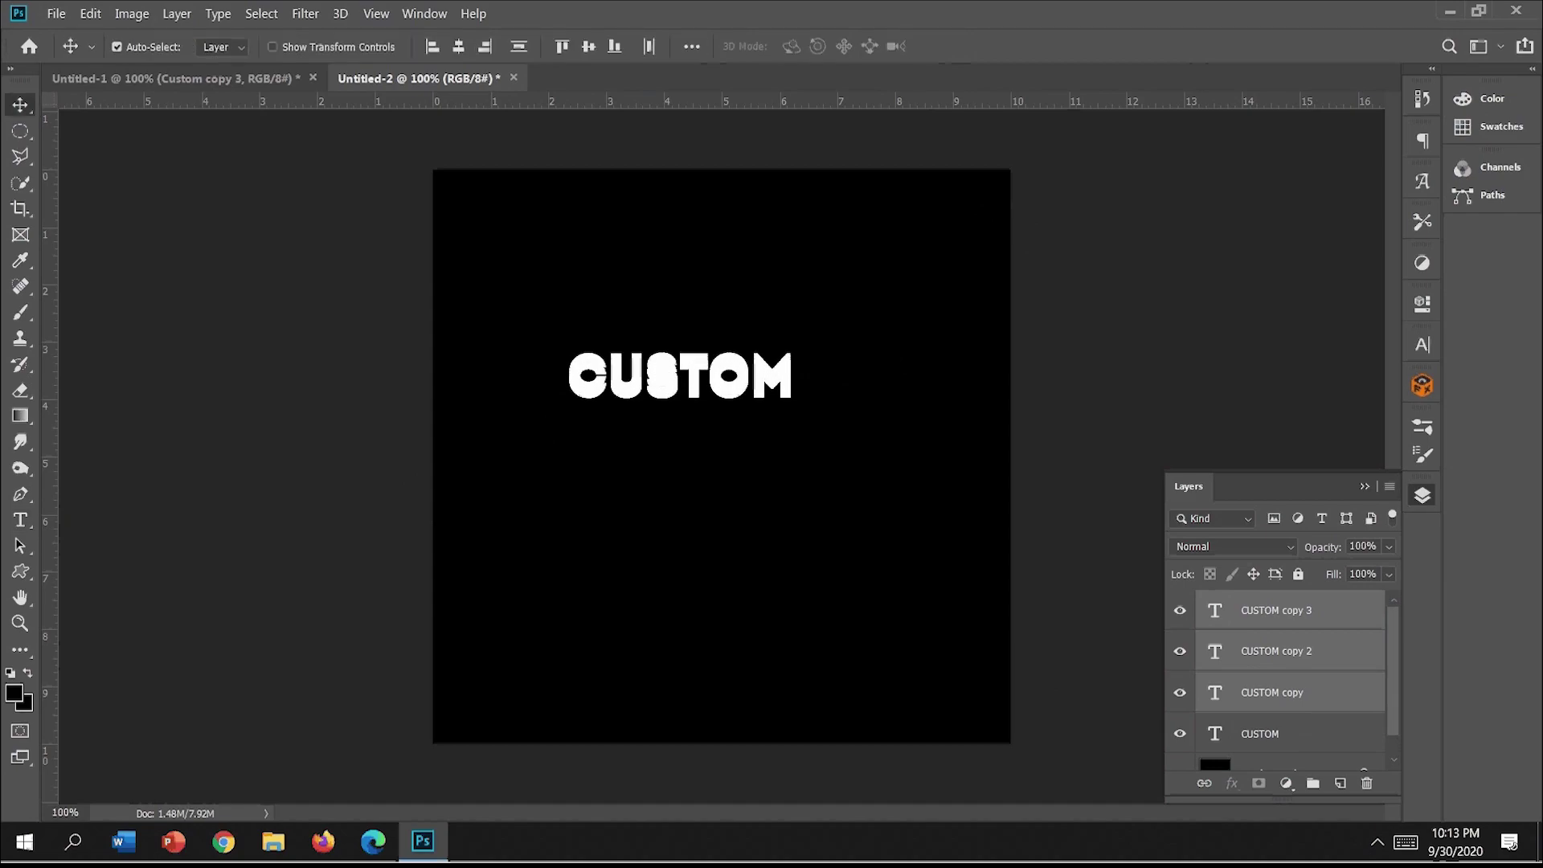
key(Down)
key(Down)
key(Down)
key(Down)
key(Down)
key(Down)
key(Down)
key(Down)
key(Down)
key(Down)
key(Down)
key(Down)
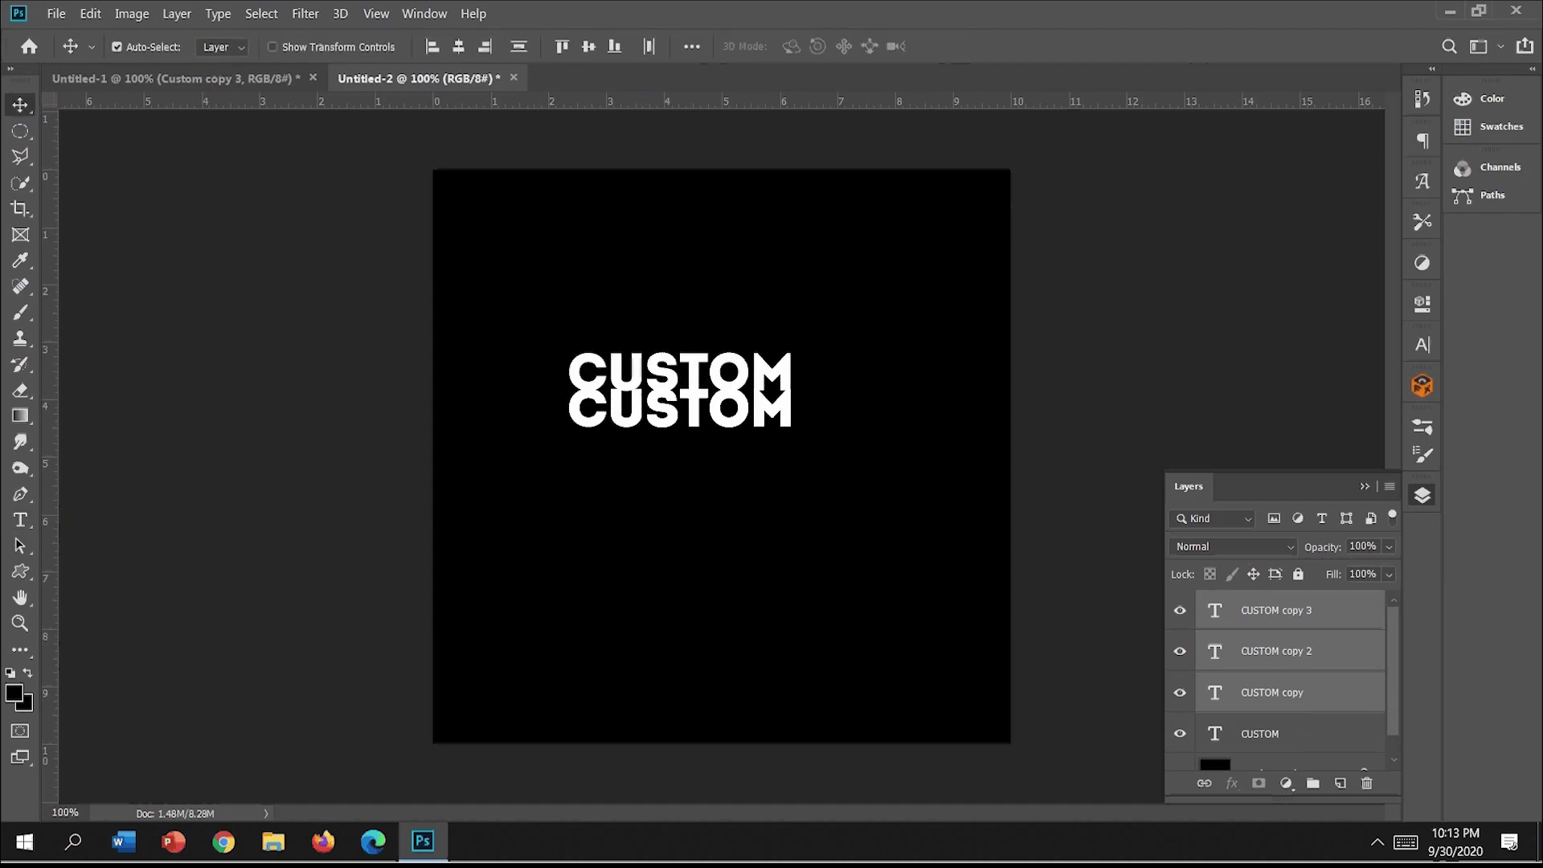
key(Down)
key(Down)
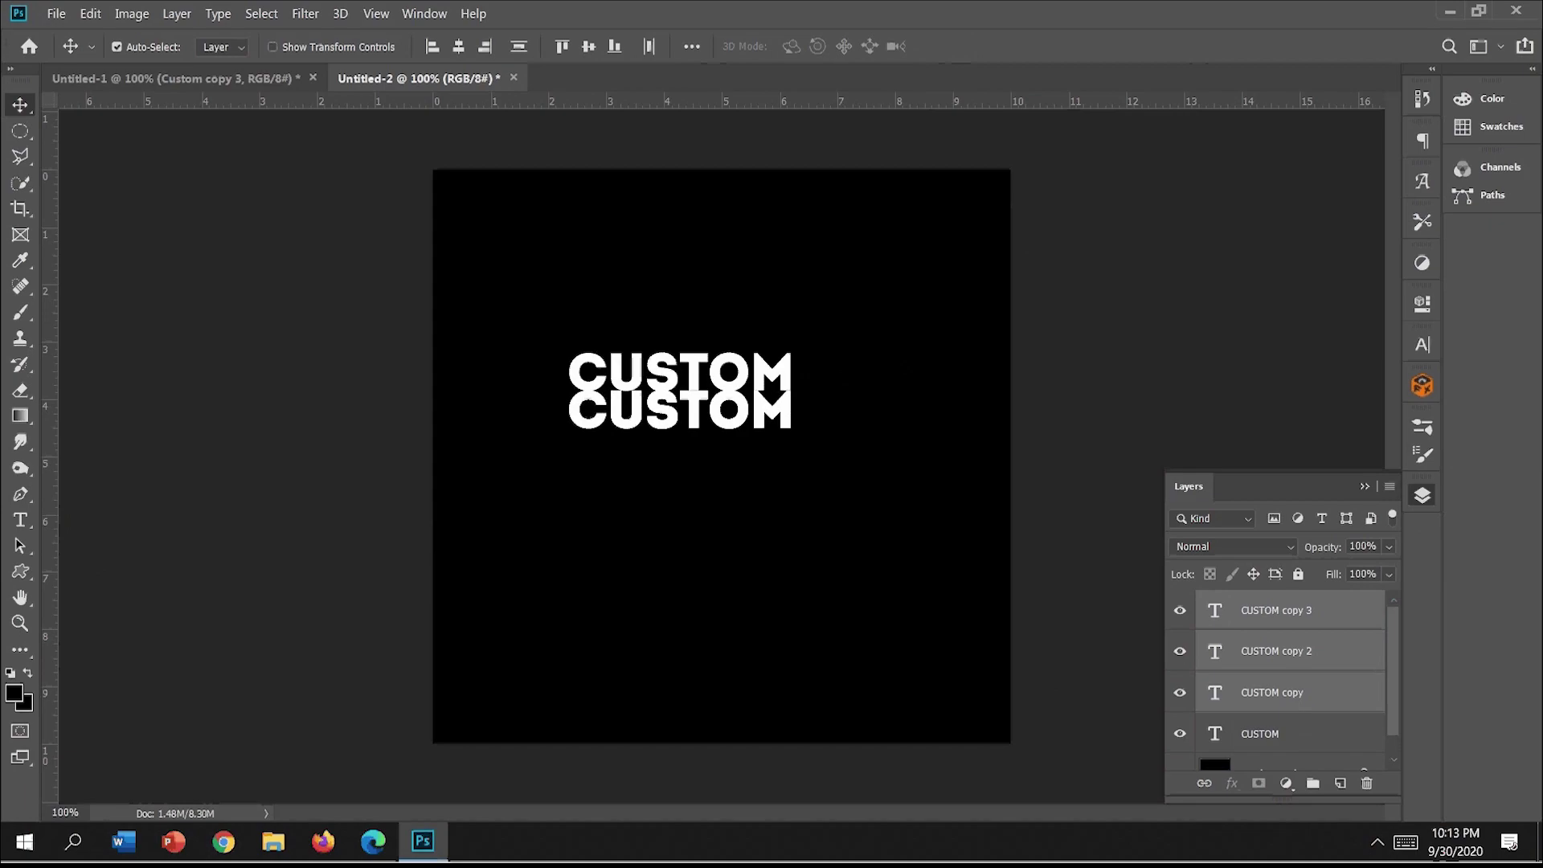
key(Down)
key(Down)
key(Down)
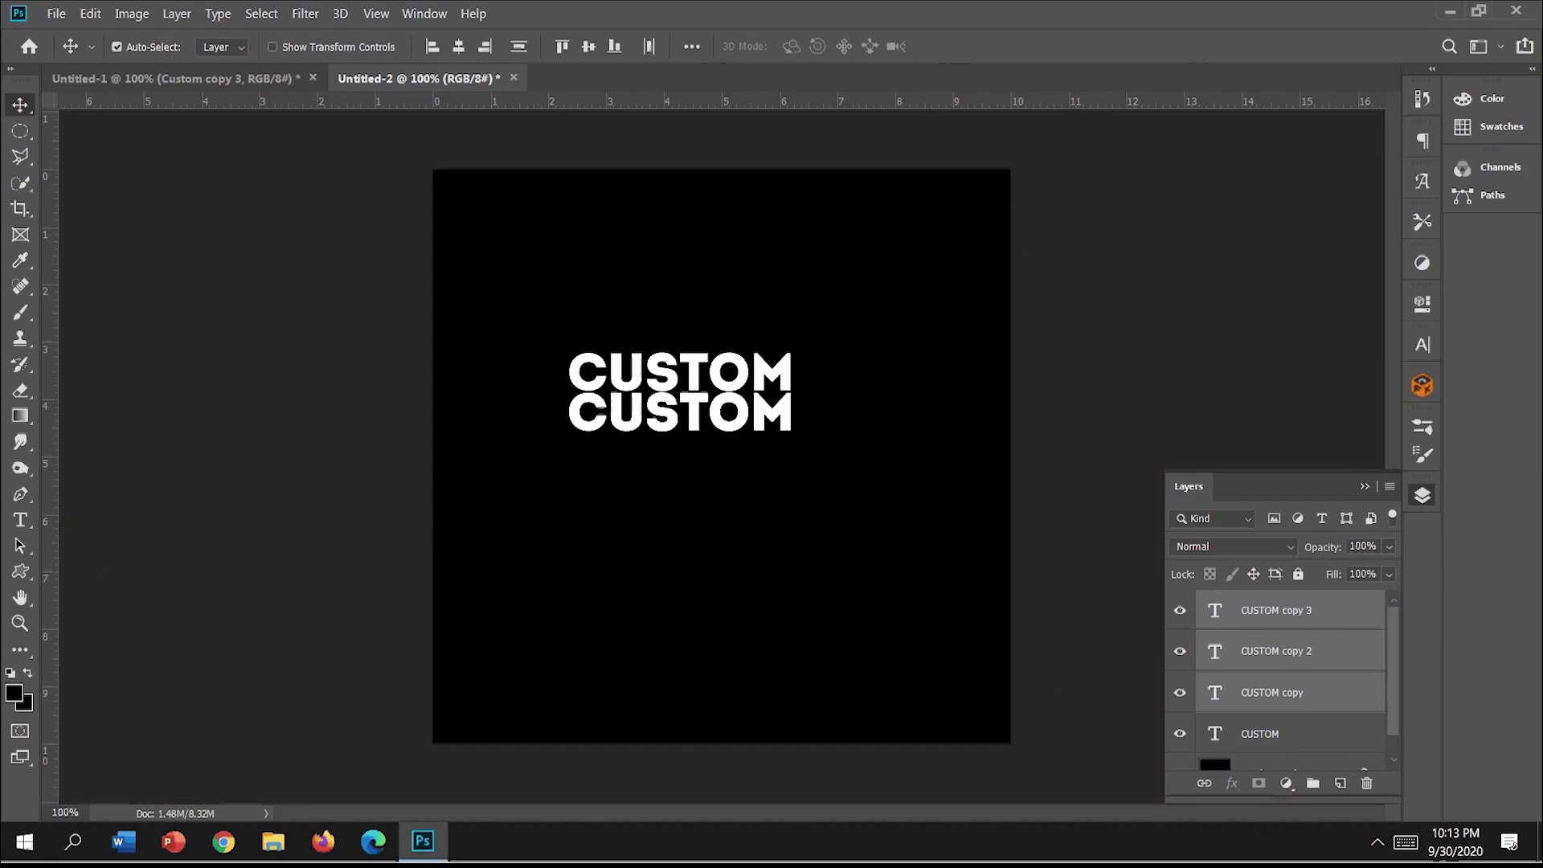
Step: Move CUSTOM copy 2 and copy 3 further down to form an evenly spaced third line
ctrl+click(1316, 699)
ctrl+click(1335, 660)
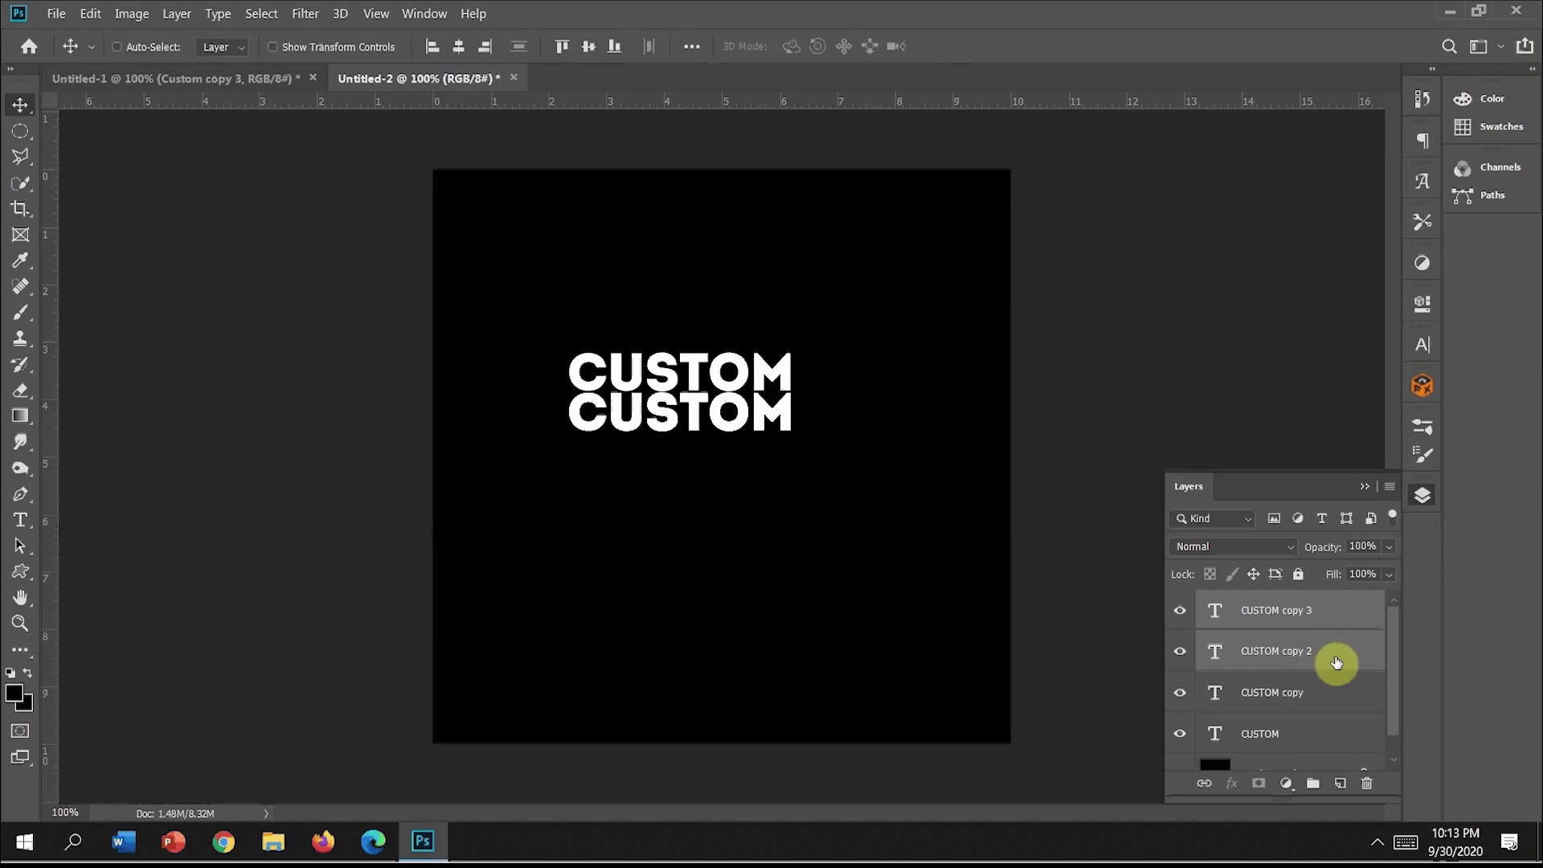
key(shift+Down)
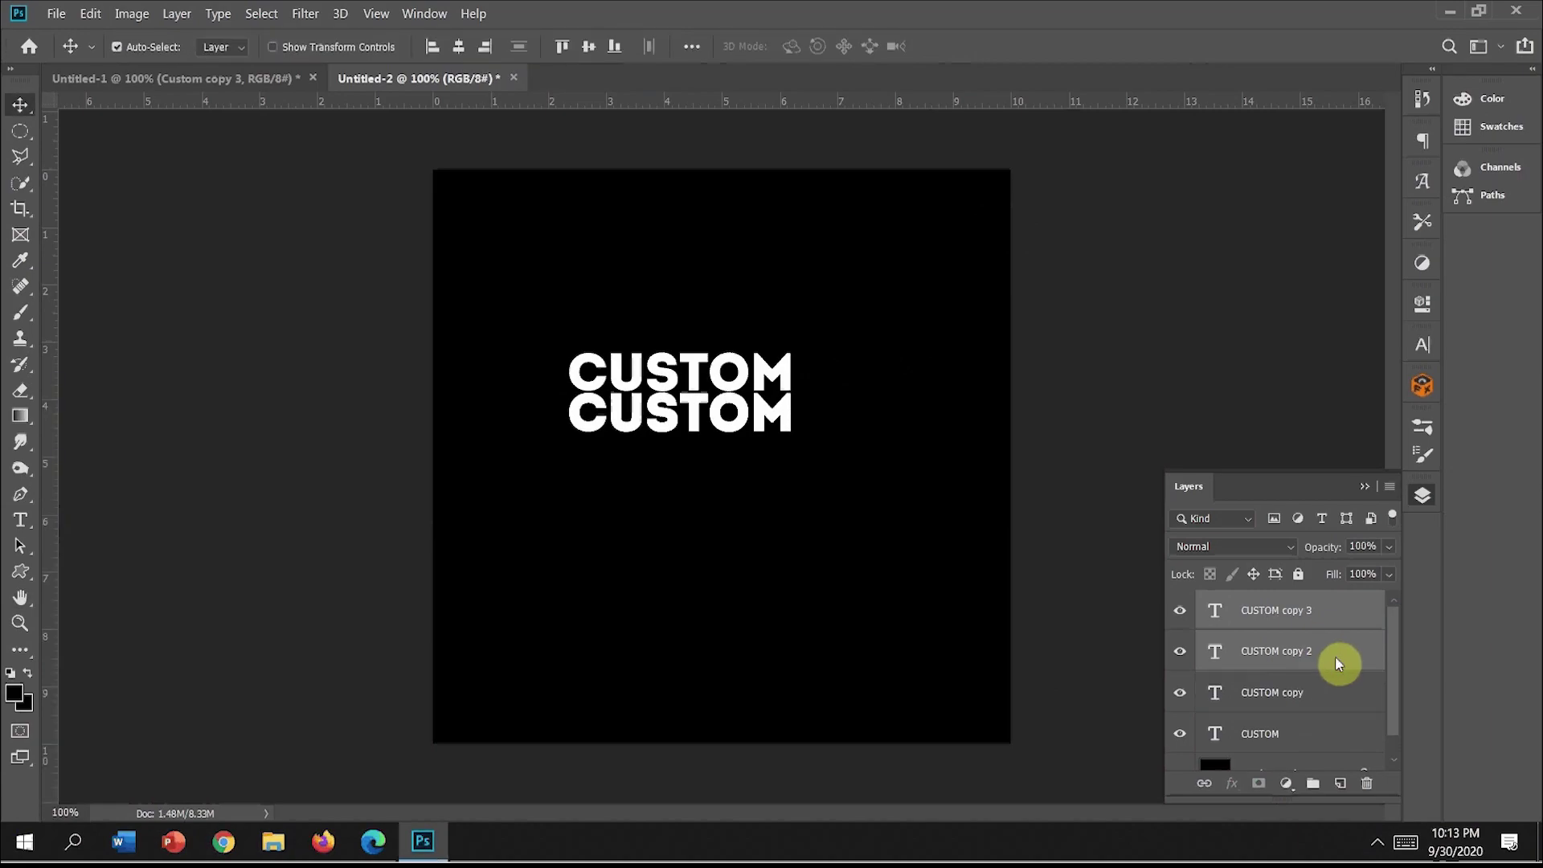
key(shift+Down)
key(shift+Down)
key(shift+Down)
key(Down)
key(Down)
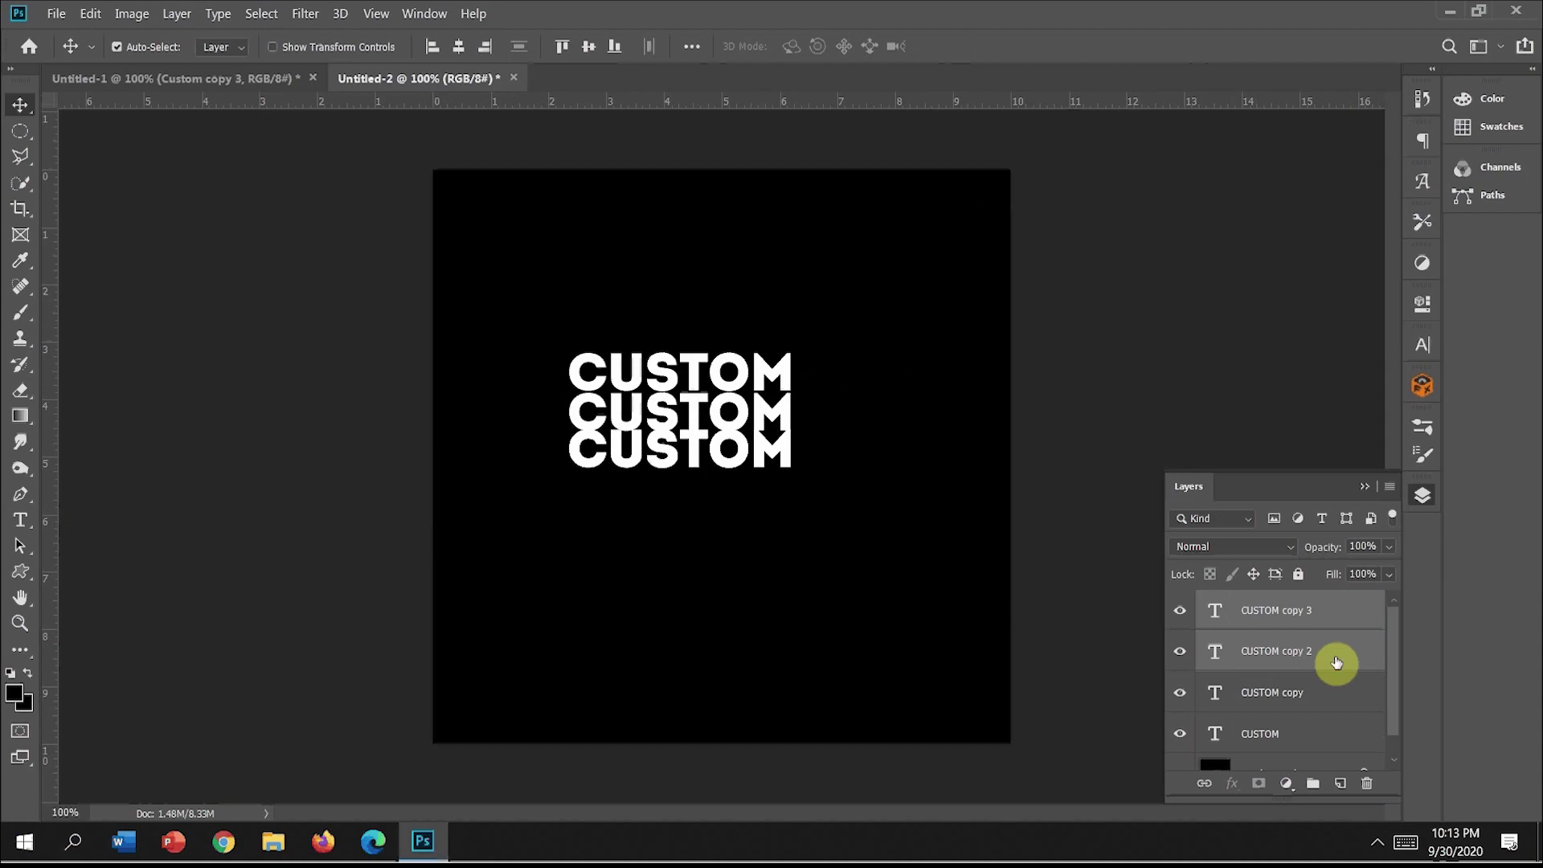
key(Down)
key(Down)
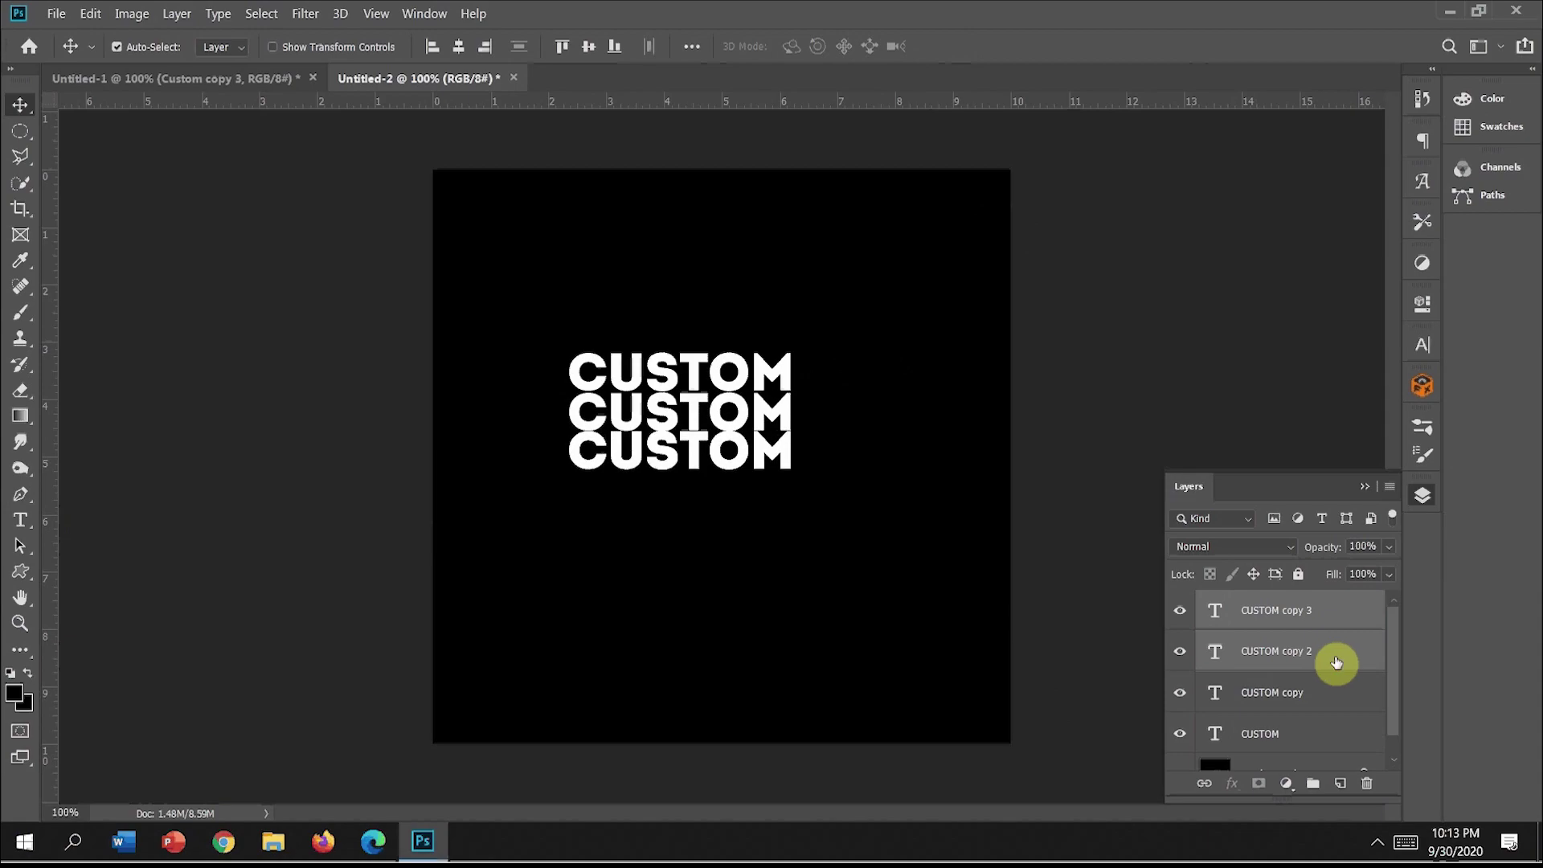
key(Down)
key(Down)
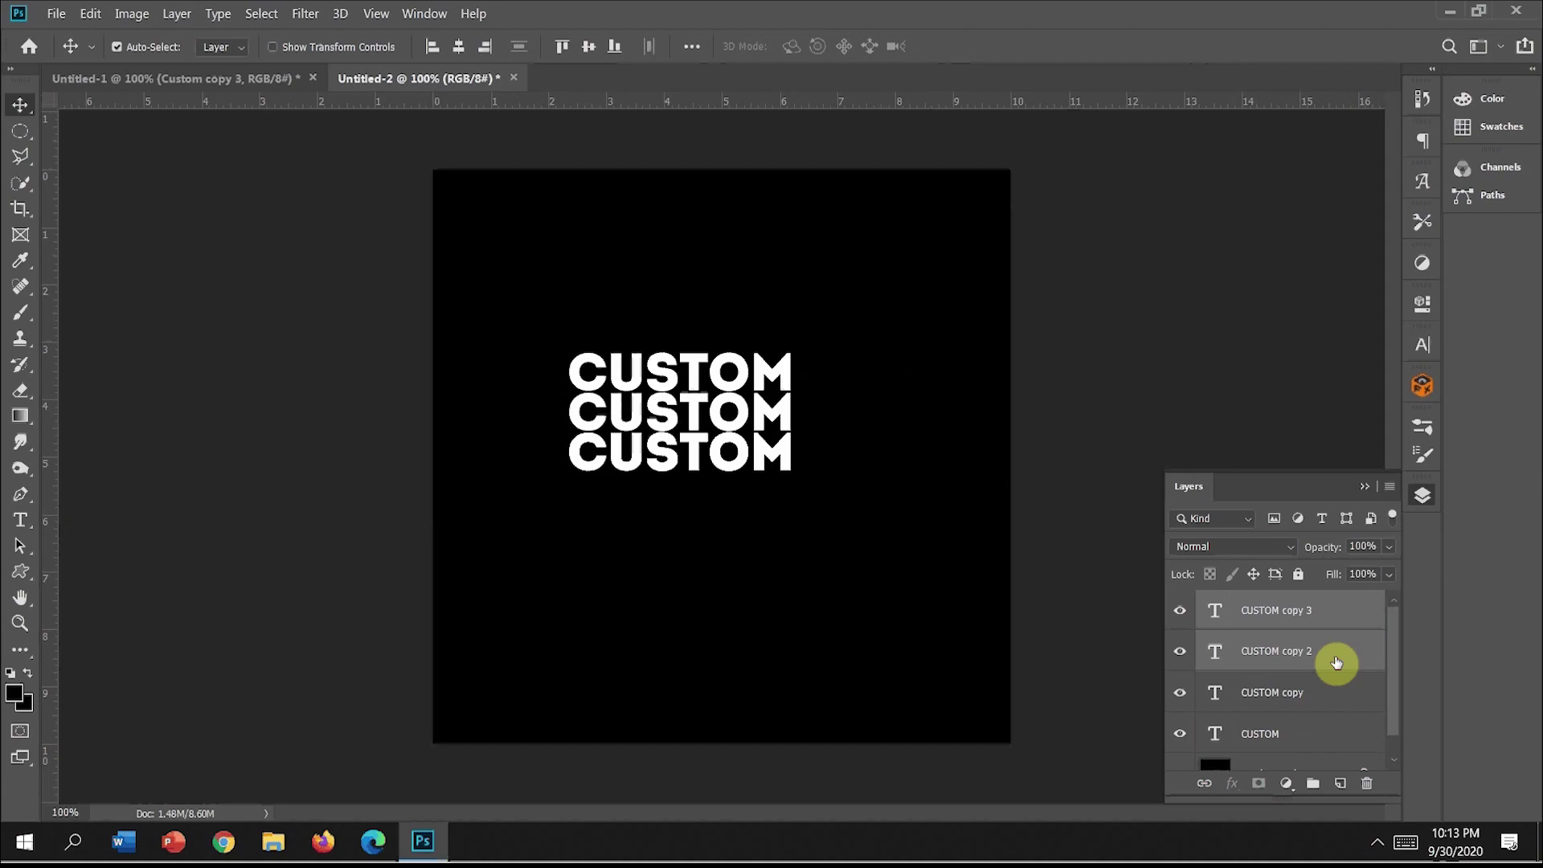
Step: Move CUSTOM copy 3 down into a fourth line below the others
click(1341, 613)
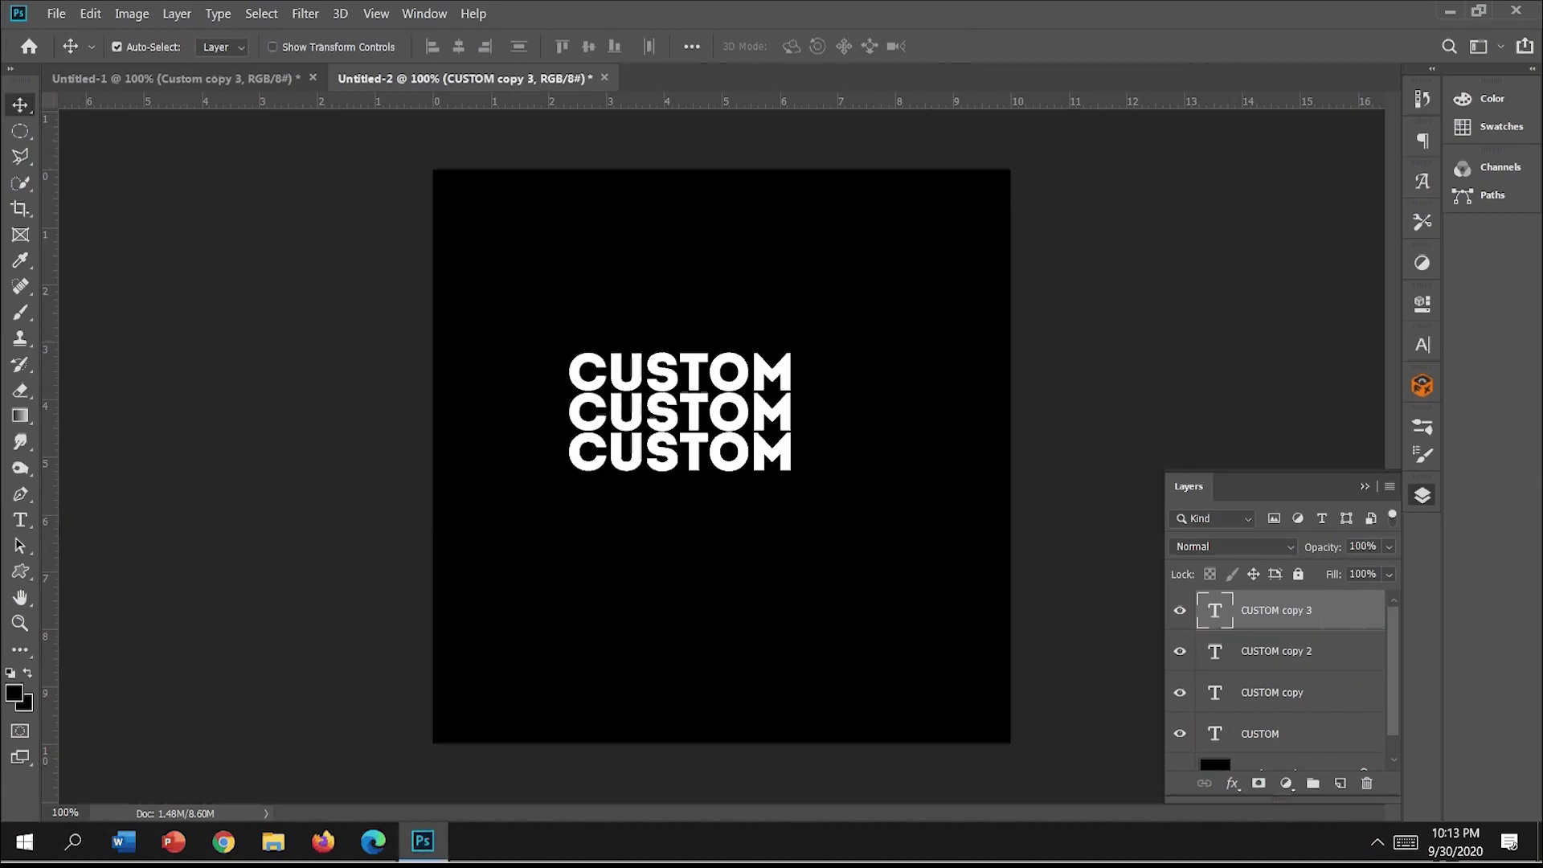
key(shift+Down)
key(shift+Down)
key(shift+Down)
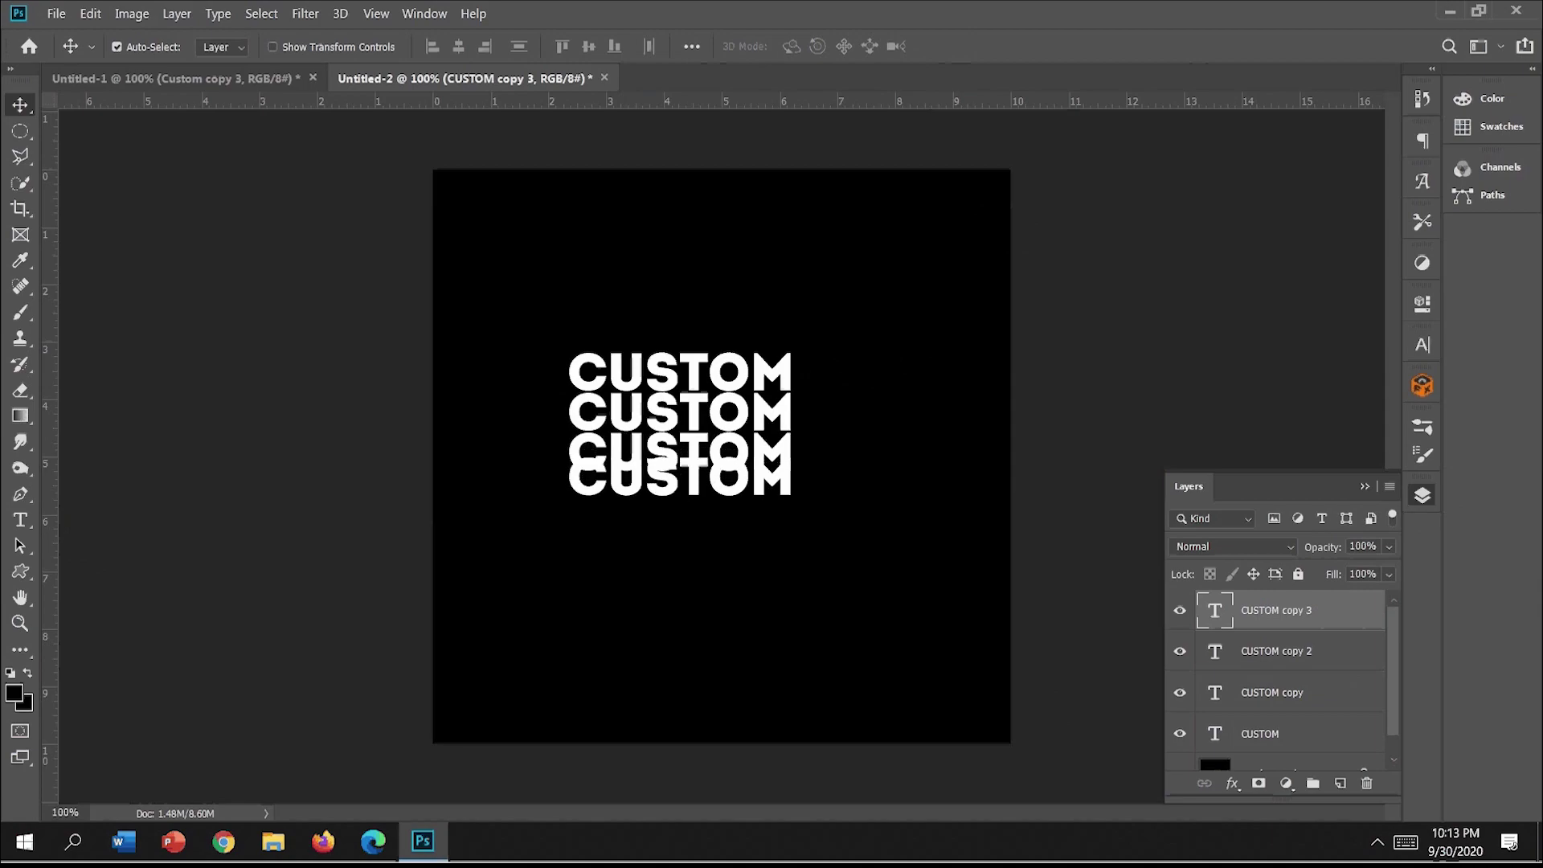
key(shift+Down)
key(shift+Down)
key(Down)
key(Down)
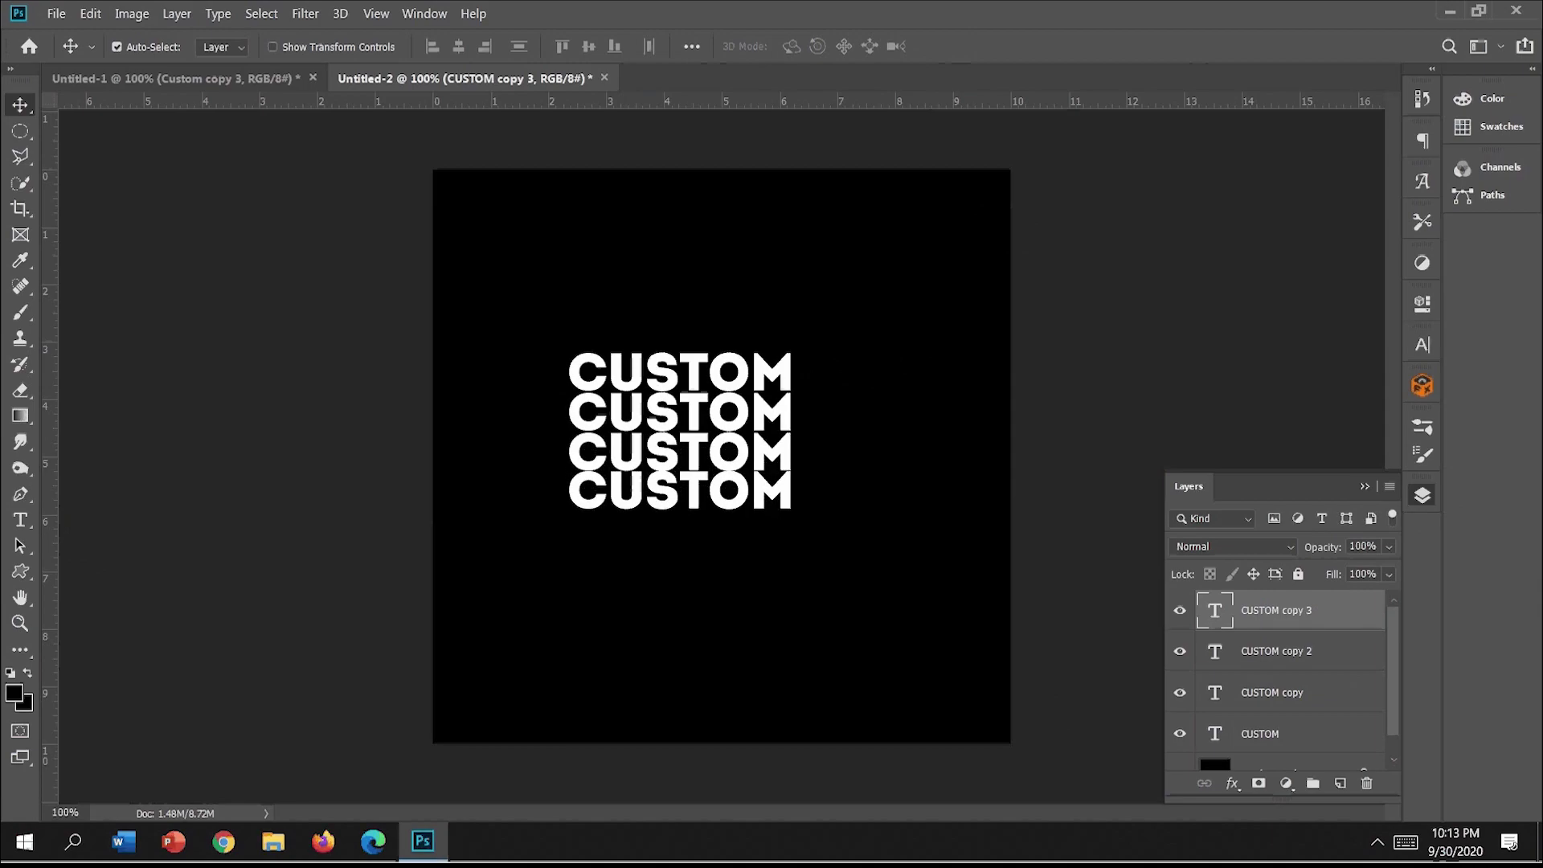
key(Down)
key(Down)
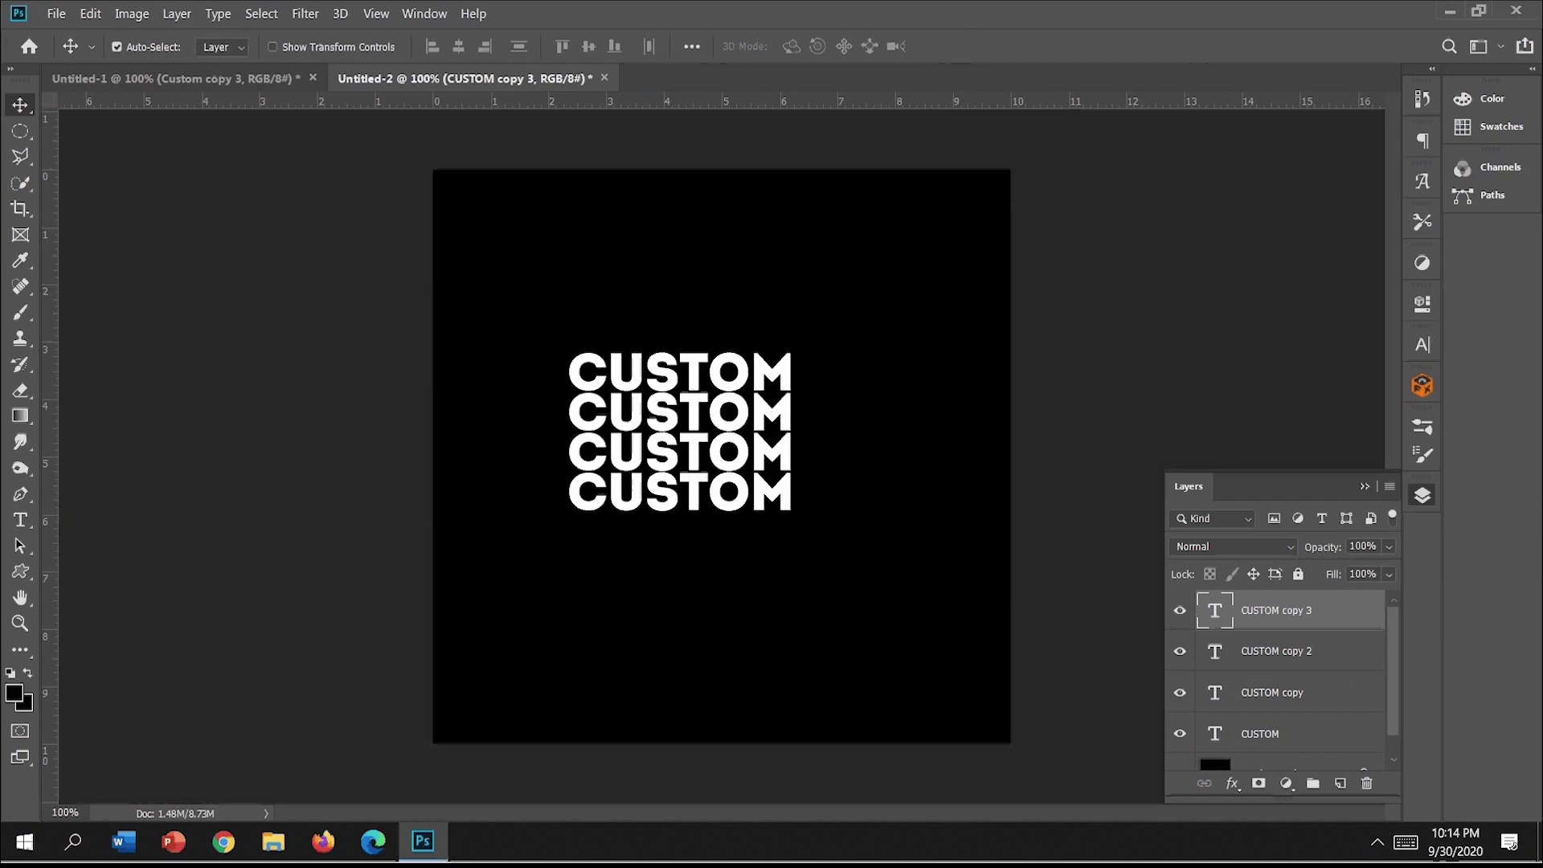
drag(1347, 639, 1324, 738)
Step: Combine the four CUSTOM text layers into a single smart object
shift+click(1324, 739)
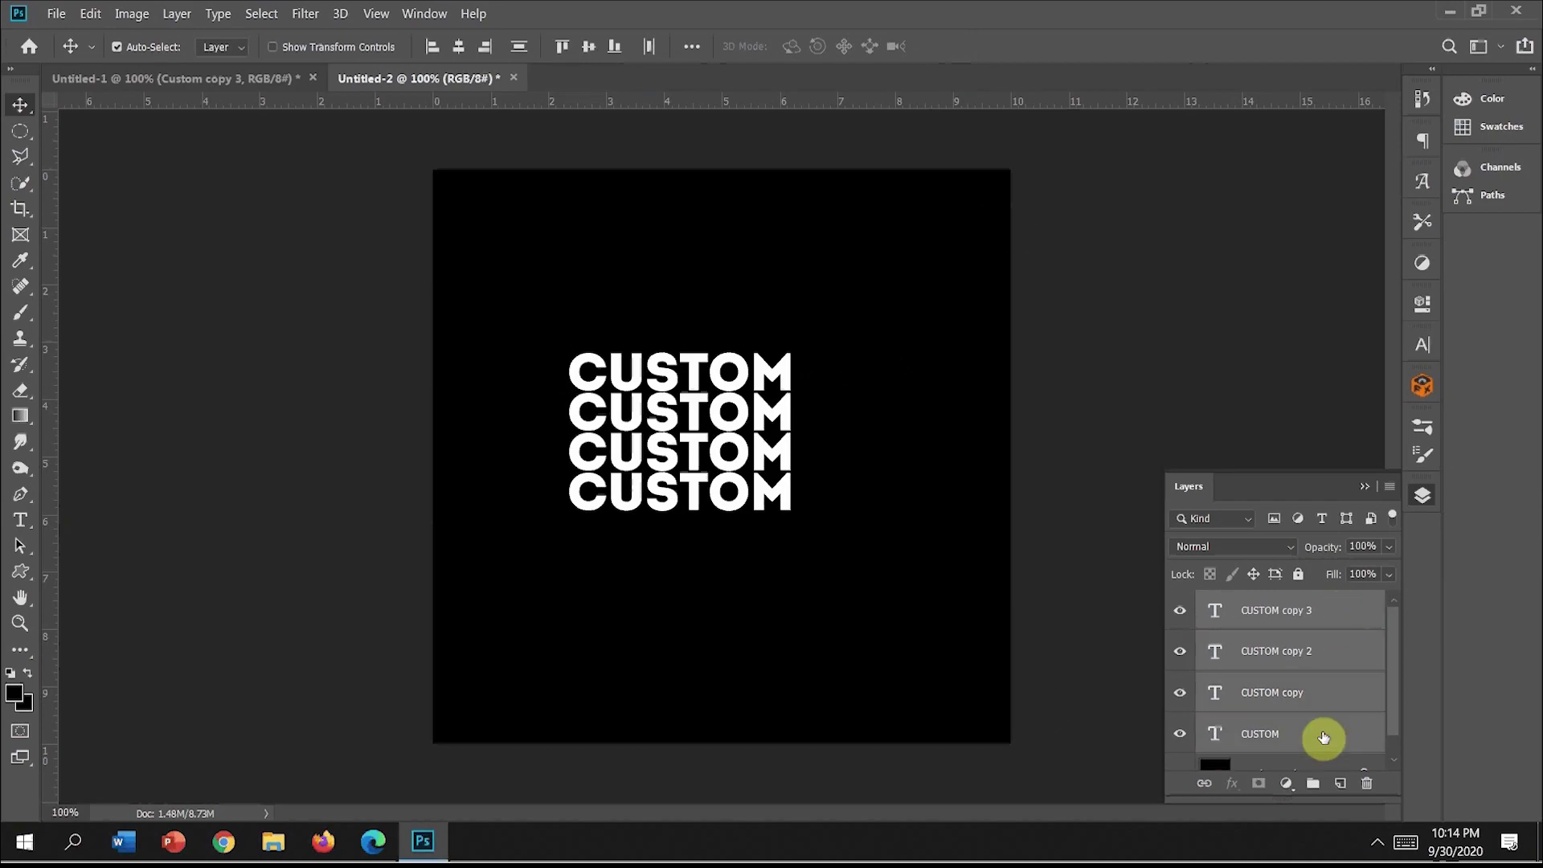
right_click(1324, 733)
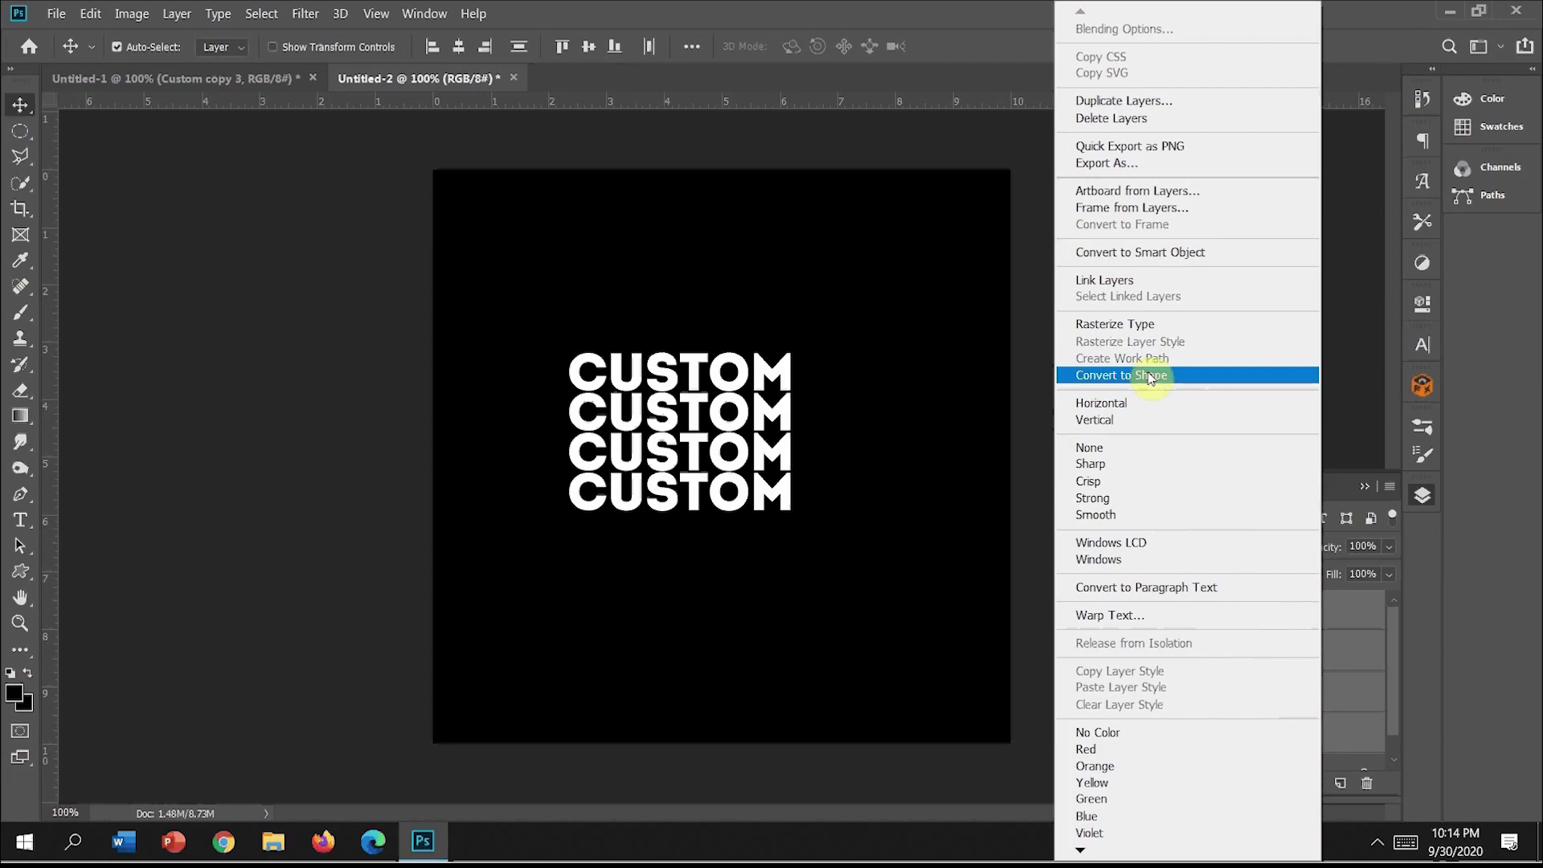
click(1175, 255)
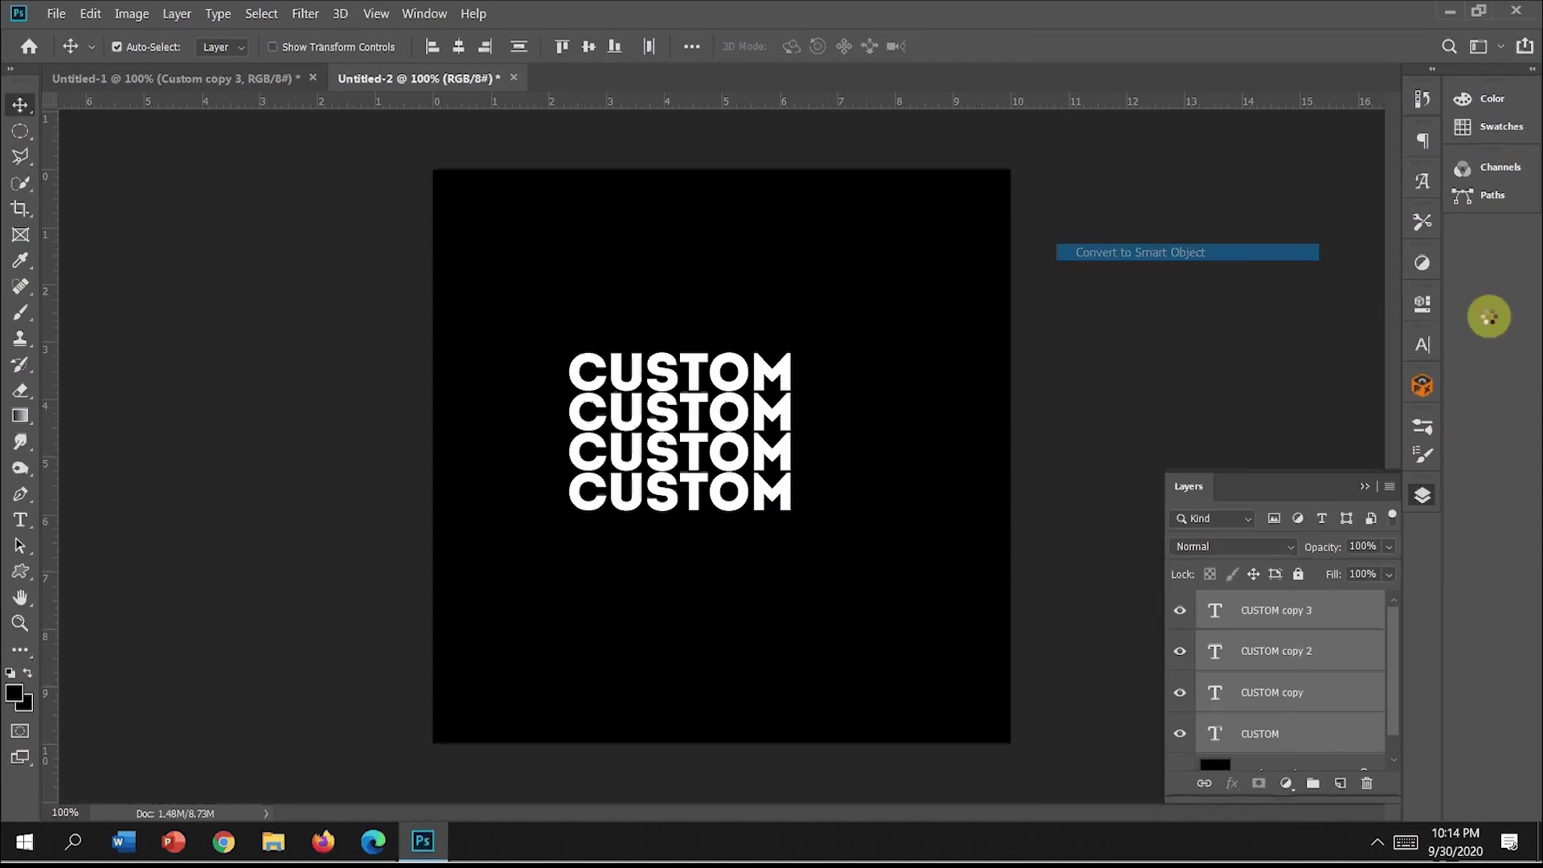
Step: Unlock the Background as Layer 0, centre the text block on the canvas, and select CUSTOM copy 3
click(1292, 622)
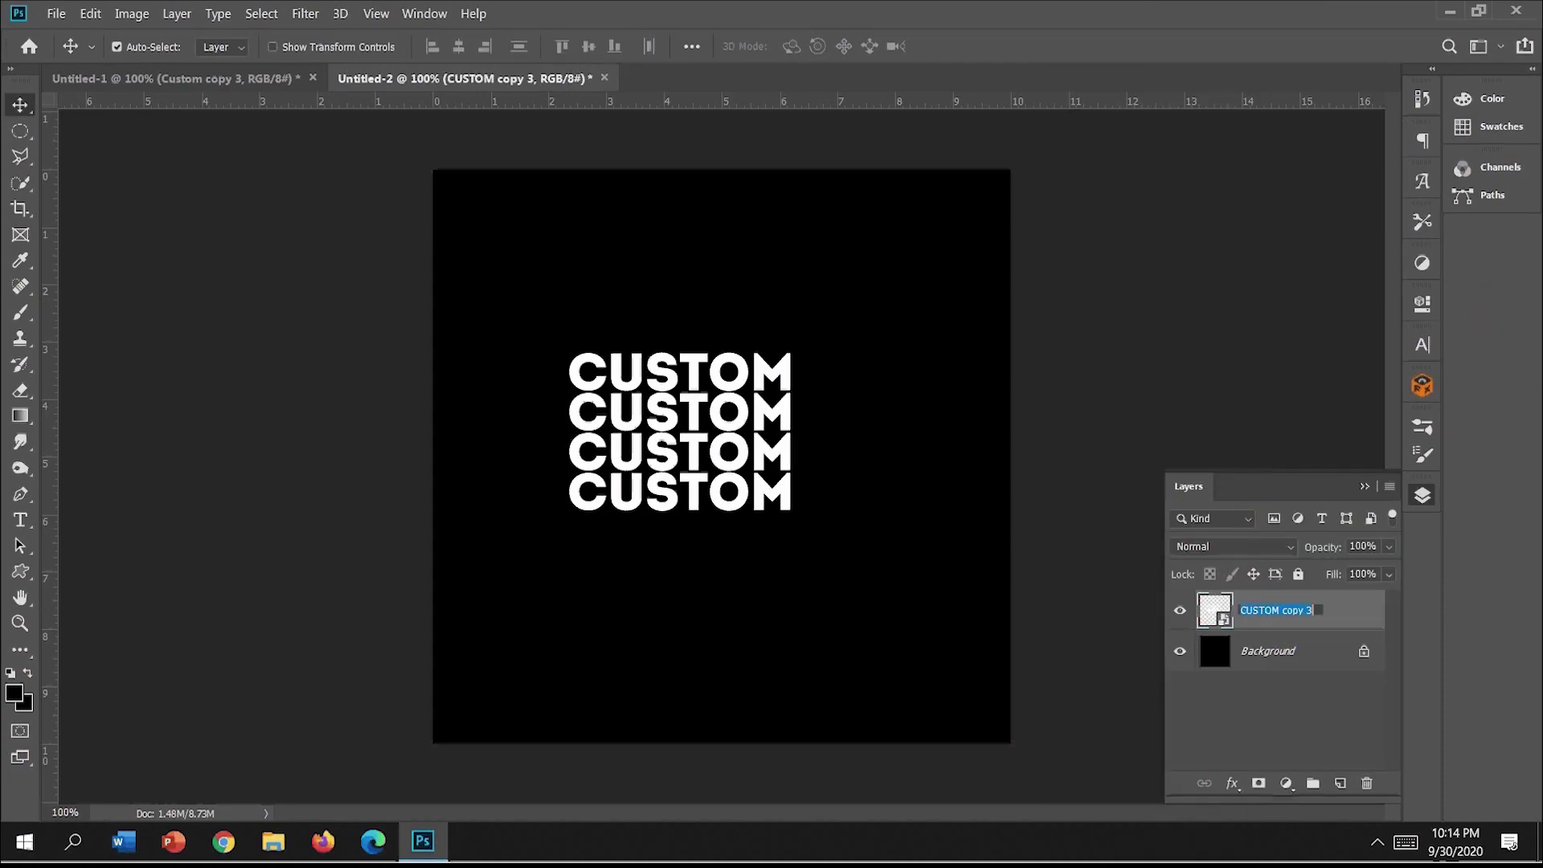
click(1359, 664)
click(1364, 653)
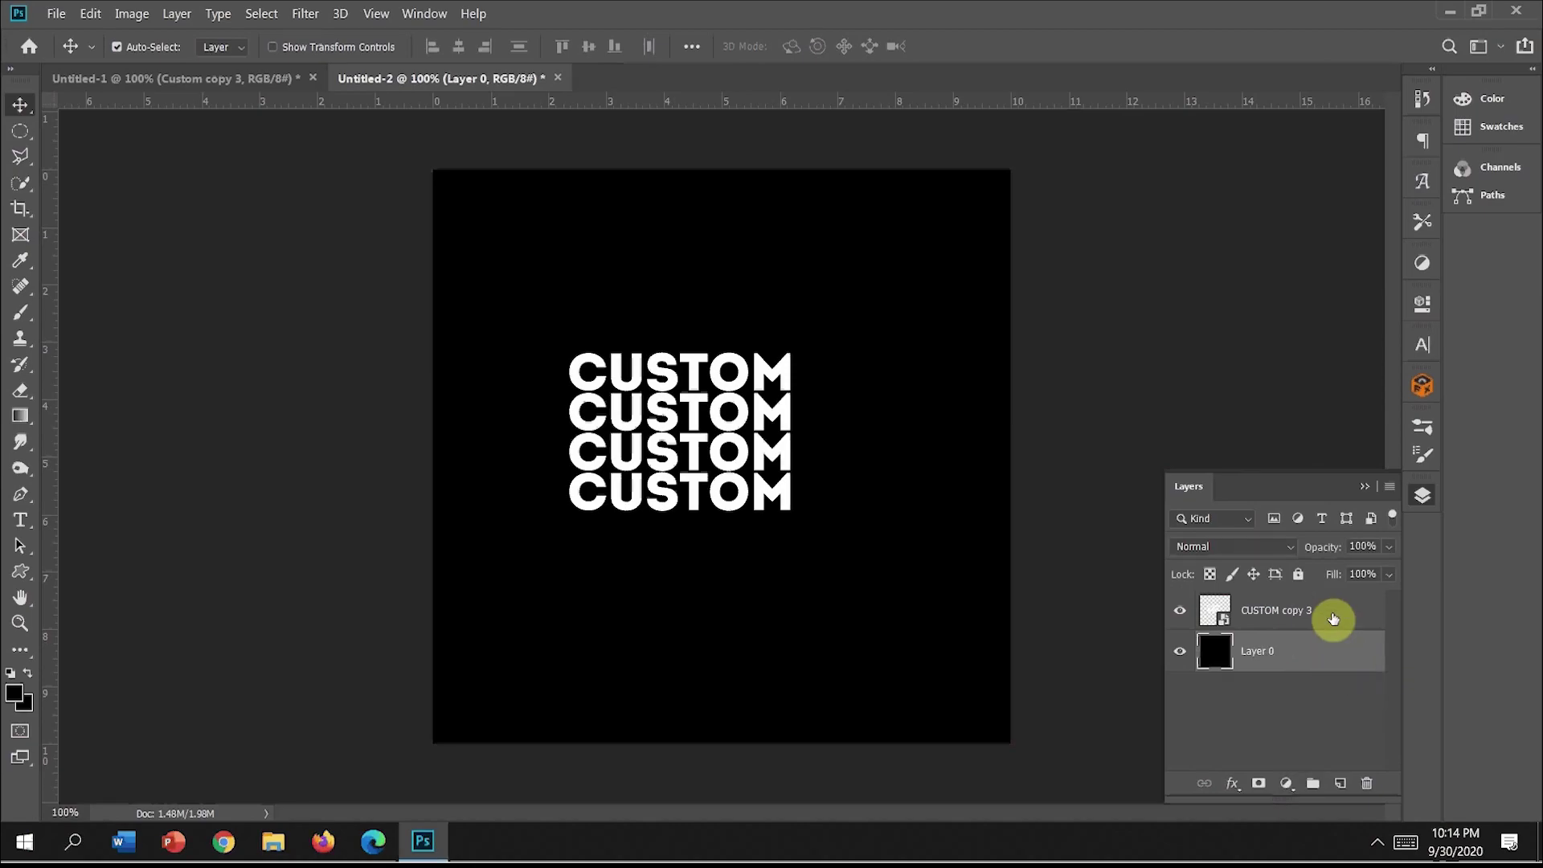
ctrl+click(1320, 613)
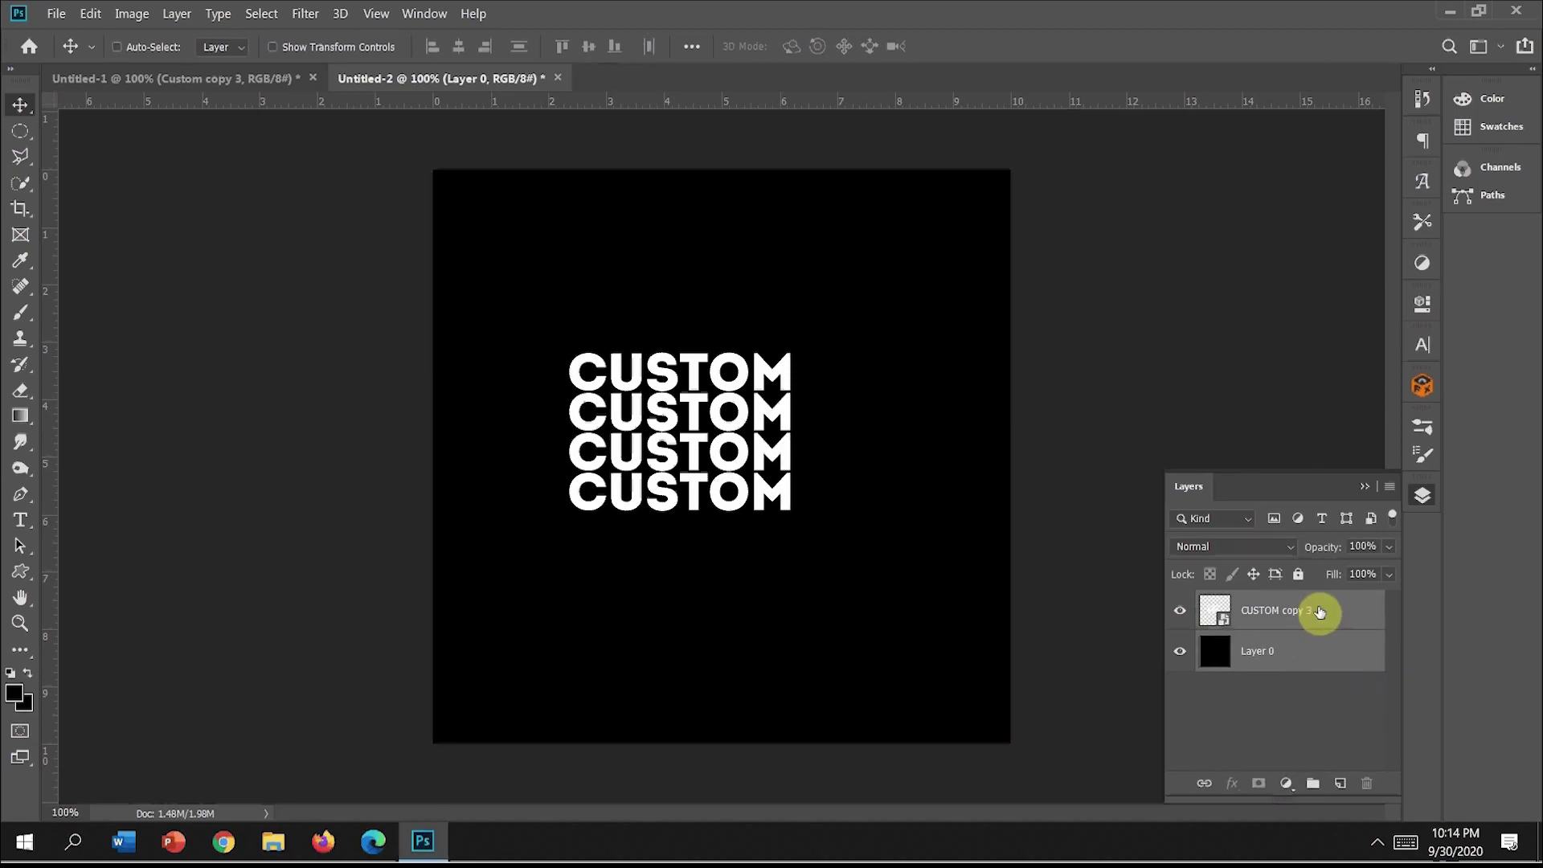
click(458, 46)
click(588, 46)
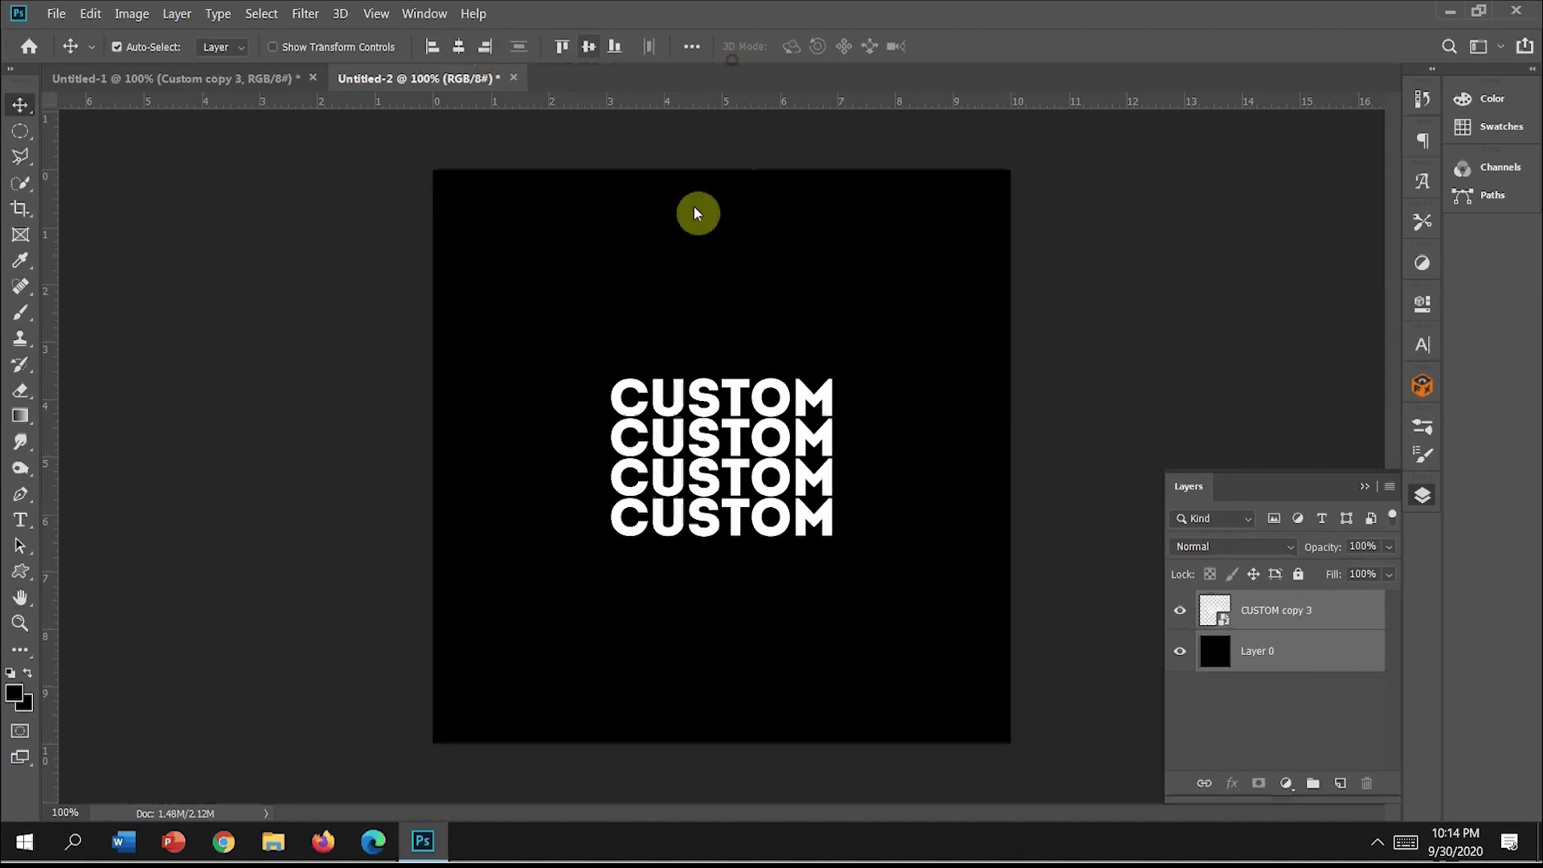
click(1366, 490)
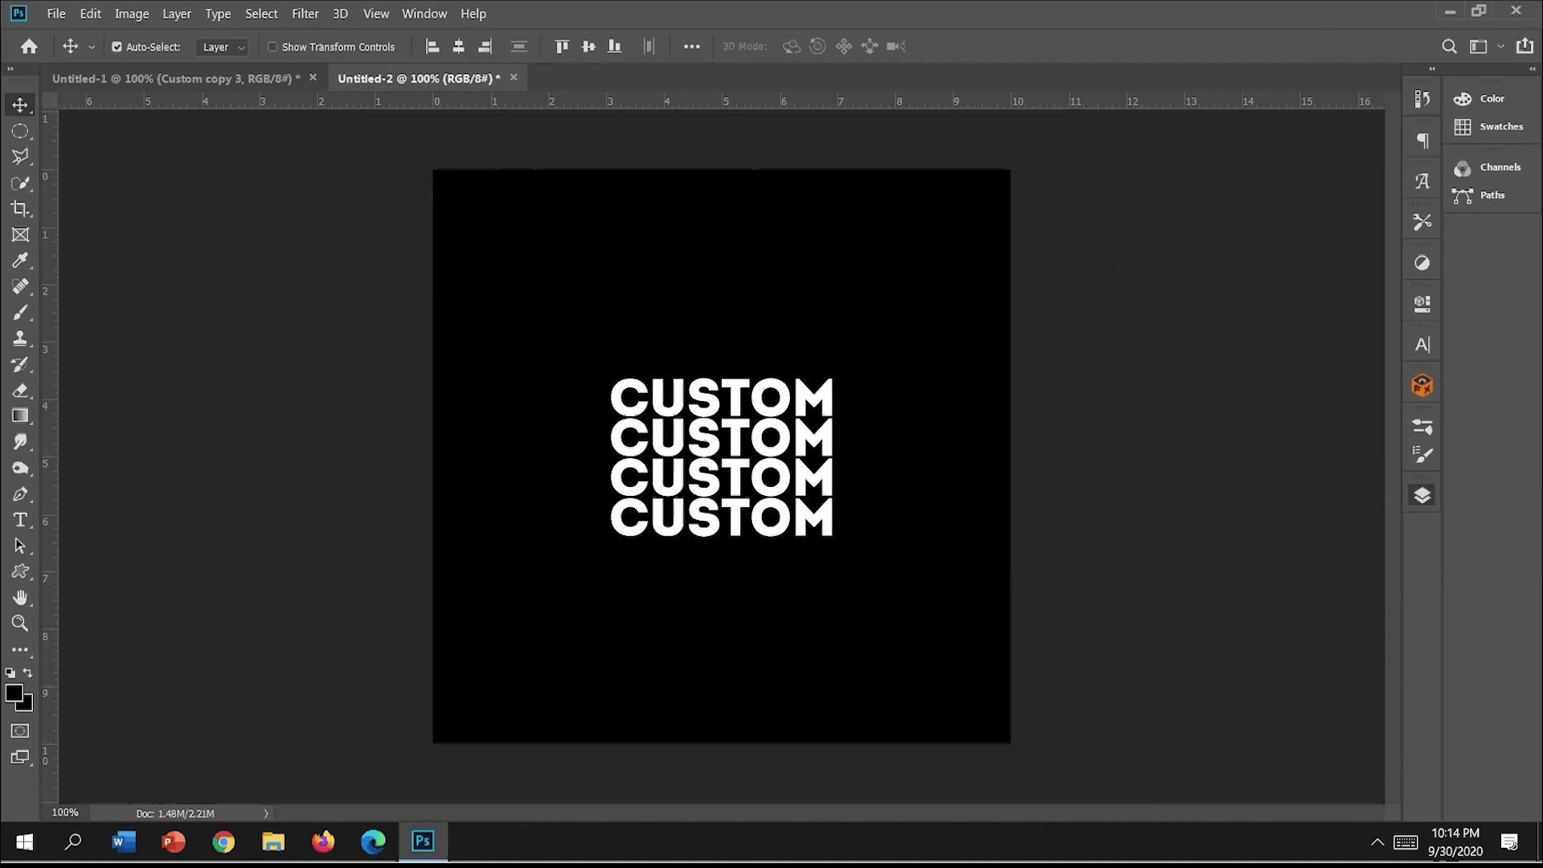
click(1420, 506)
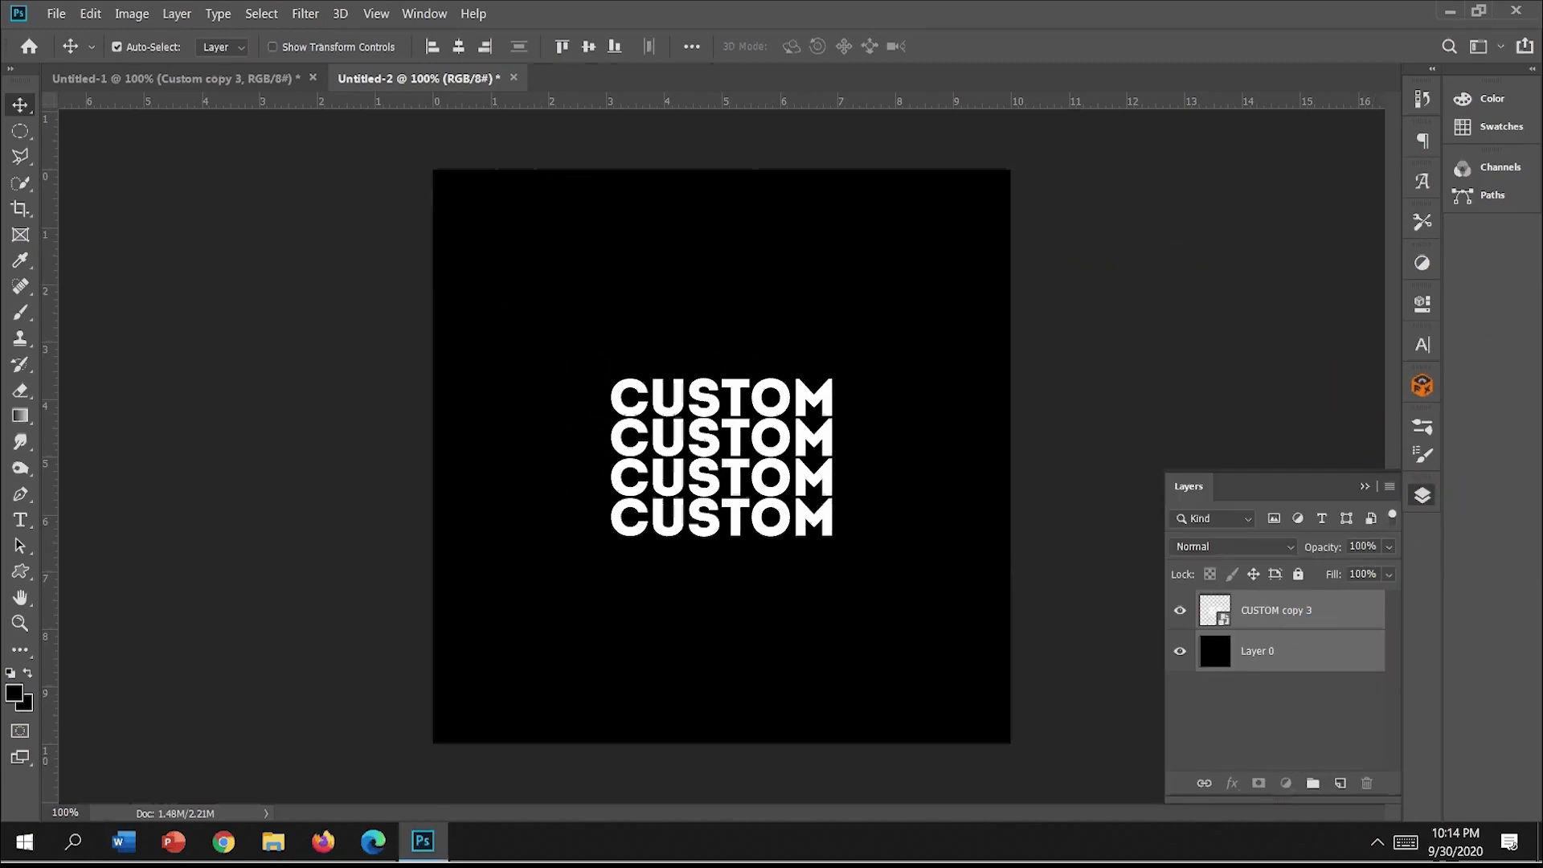
double_click(1286, 611)
Step: Open Liquify on the CUSTOM smart object and zoom the preview to 300%
click(1336, 610)
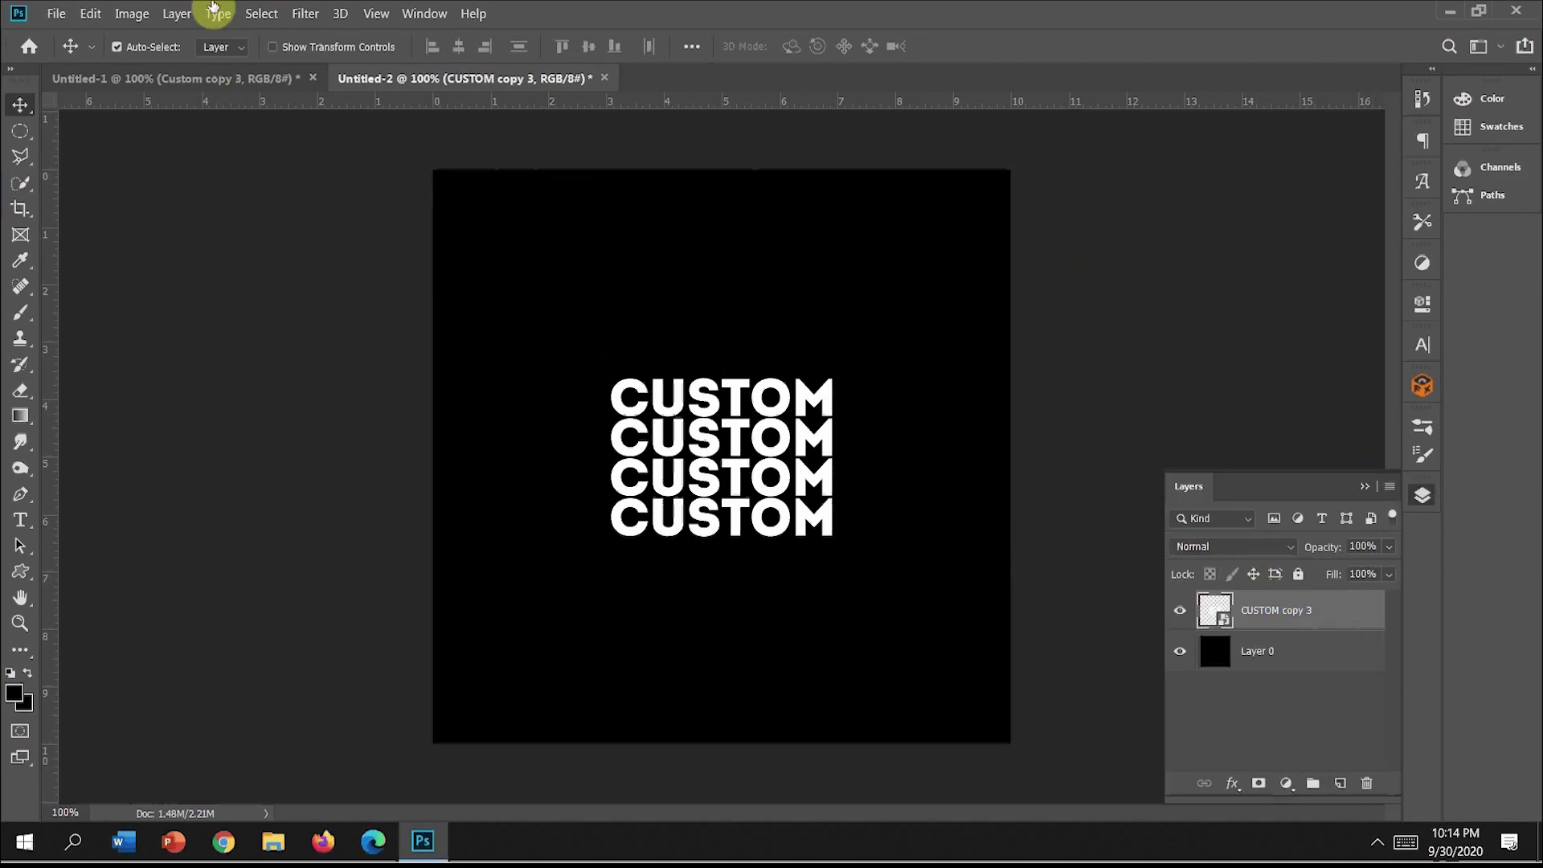
click(306, 14)
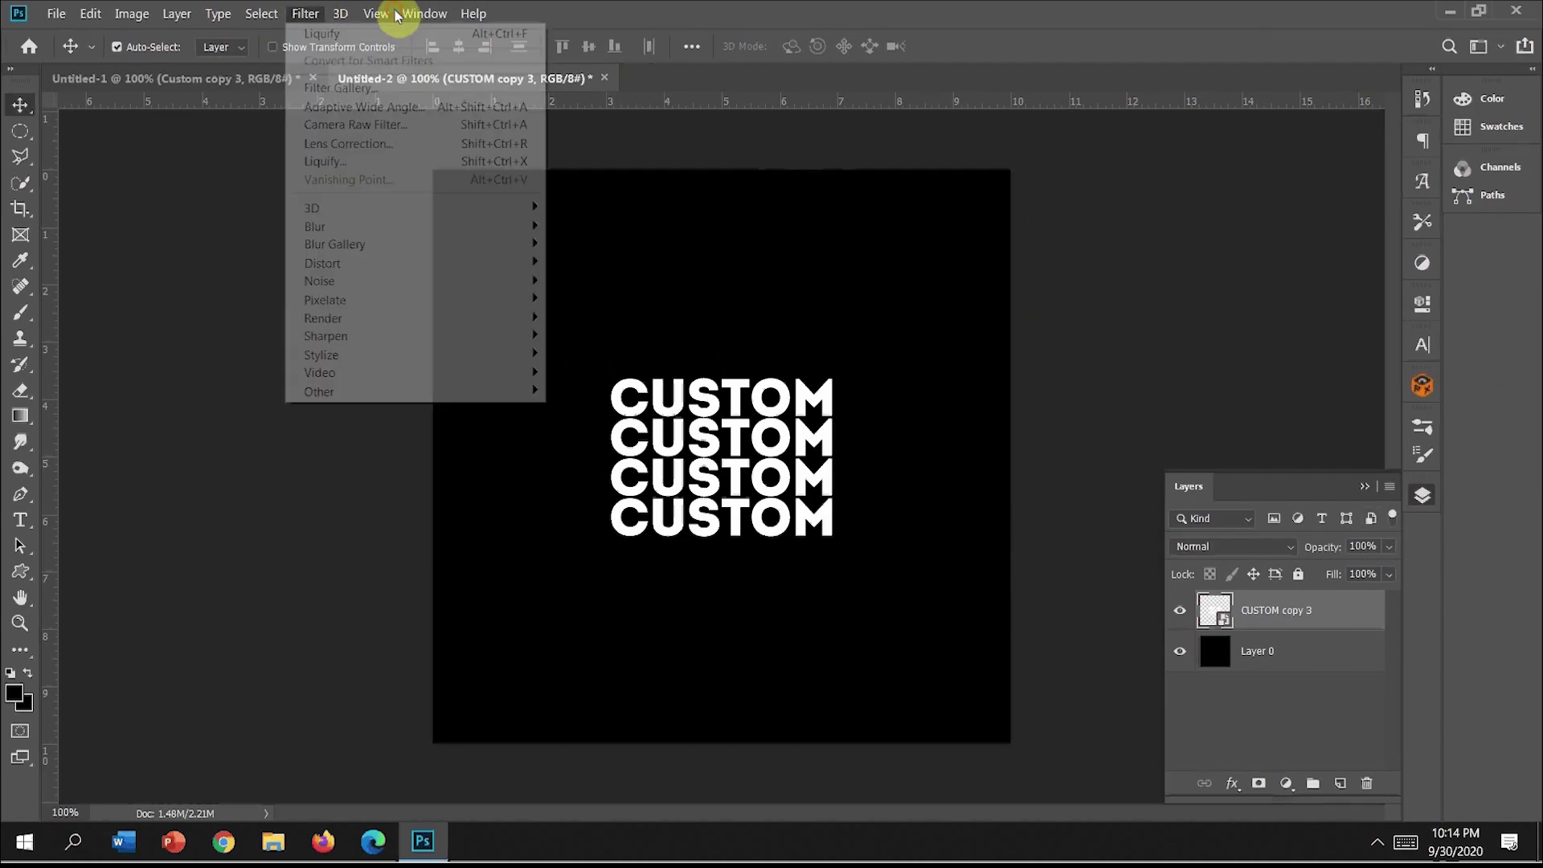
click(345, 161)
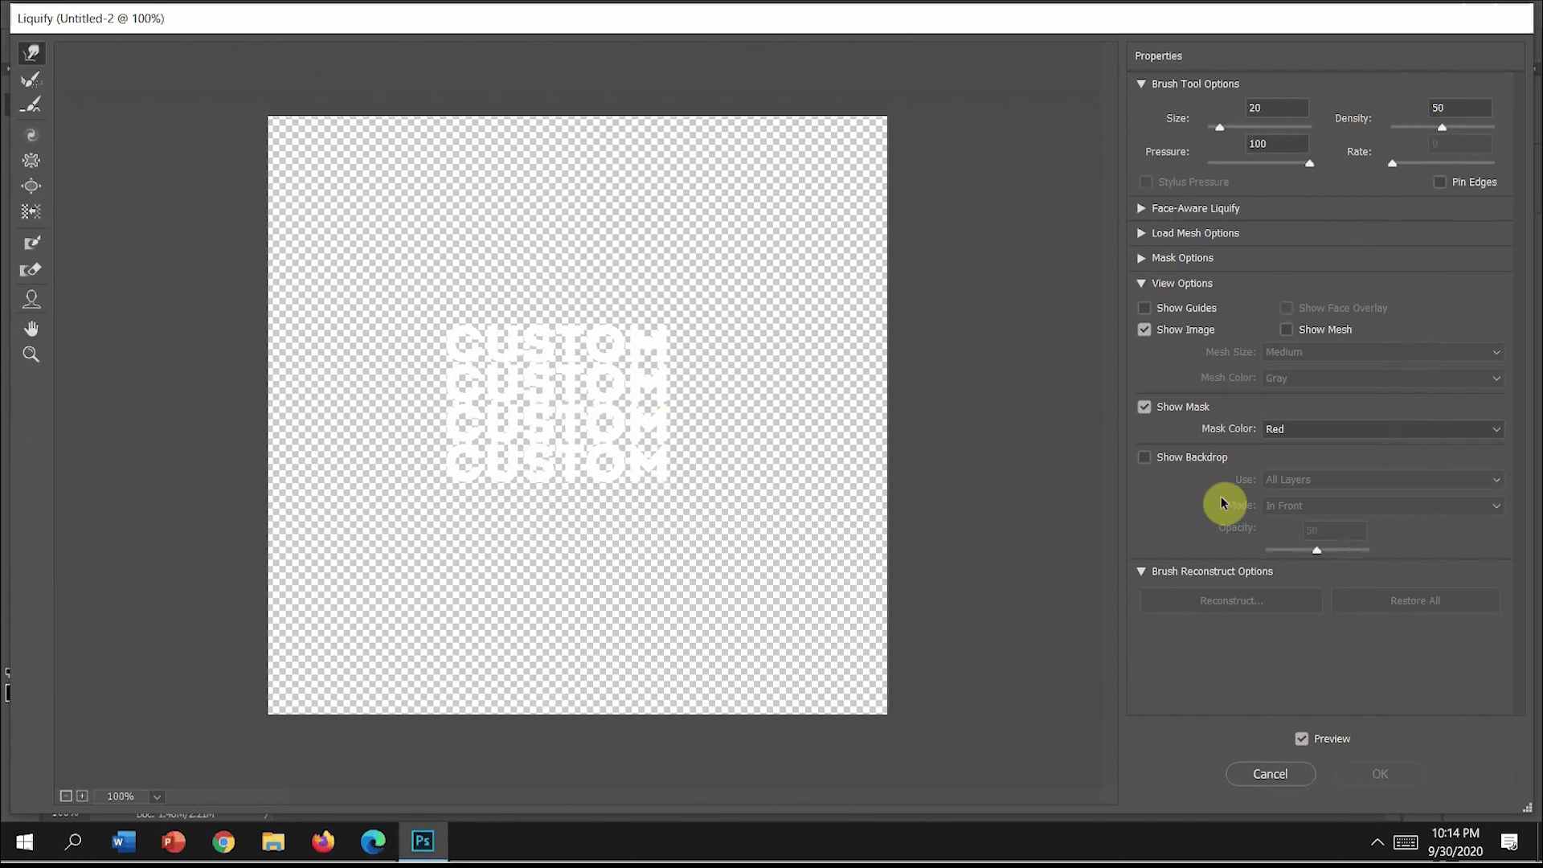
click(408, 440)
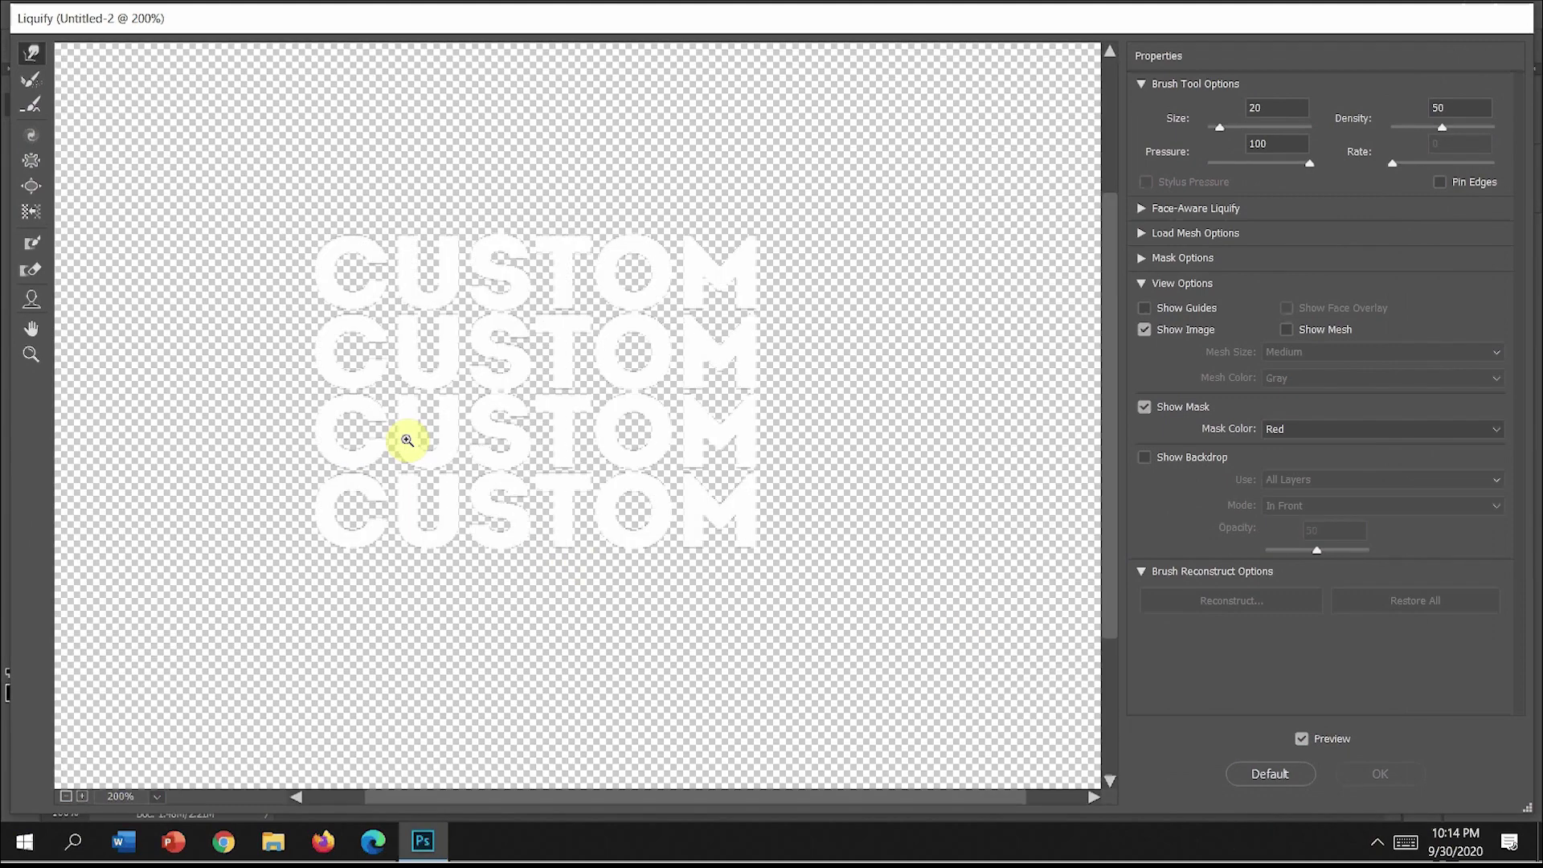
click(407, 439)
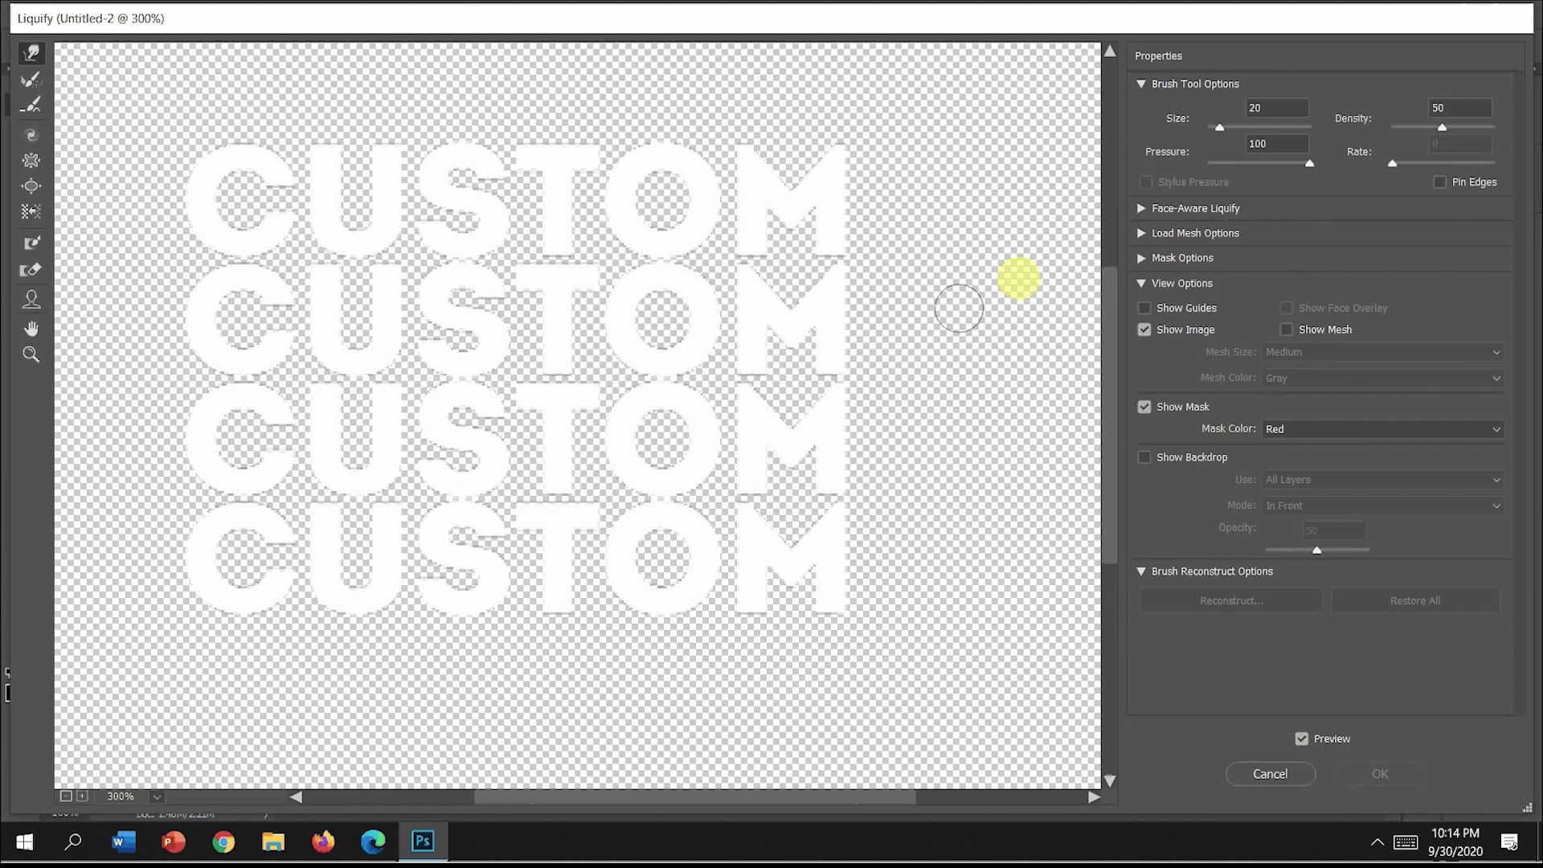
Step: Warp the M letters and the top U into dents, spikes and flared strokes
drag(759, 233, 749, 241)
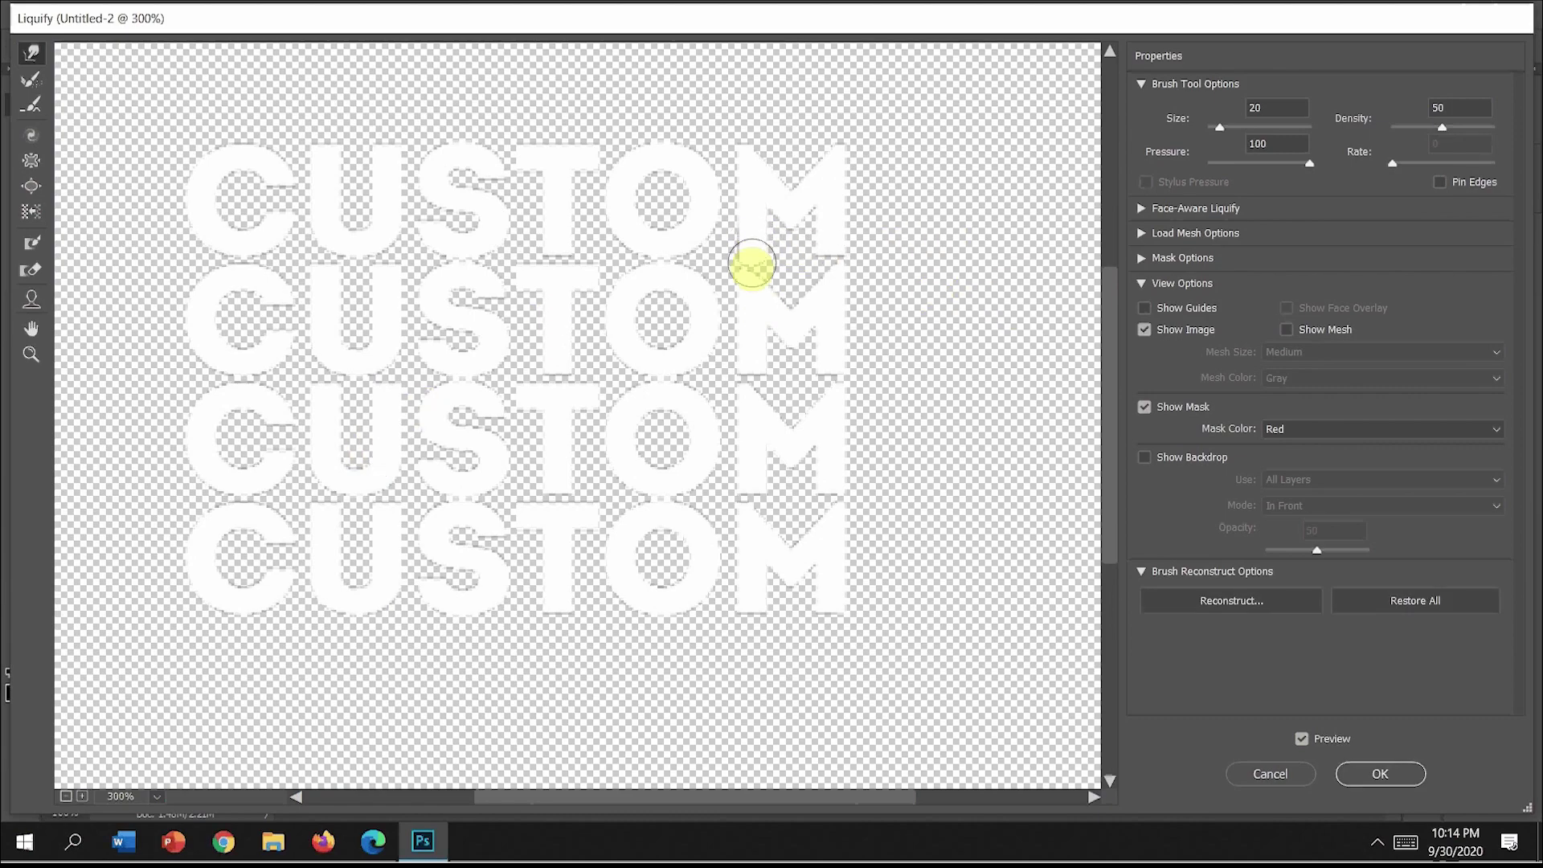
mouse_move(748, 296)
mouse_down()
mouse_move(753, 414)
mouse_move(833, 508)
mouse_move(841, 256)
mouse_move(813, 568)
mouse_move(745, 597)
mouse_move(827, 647)
mouse_up()
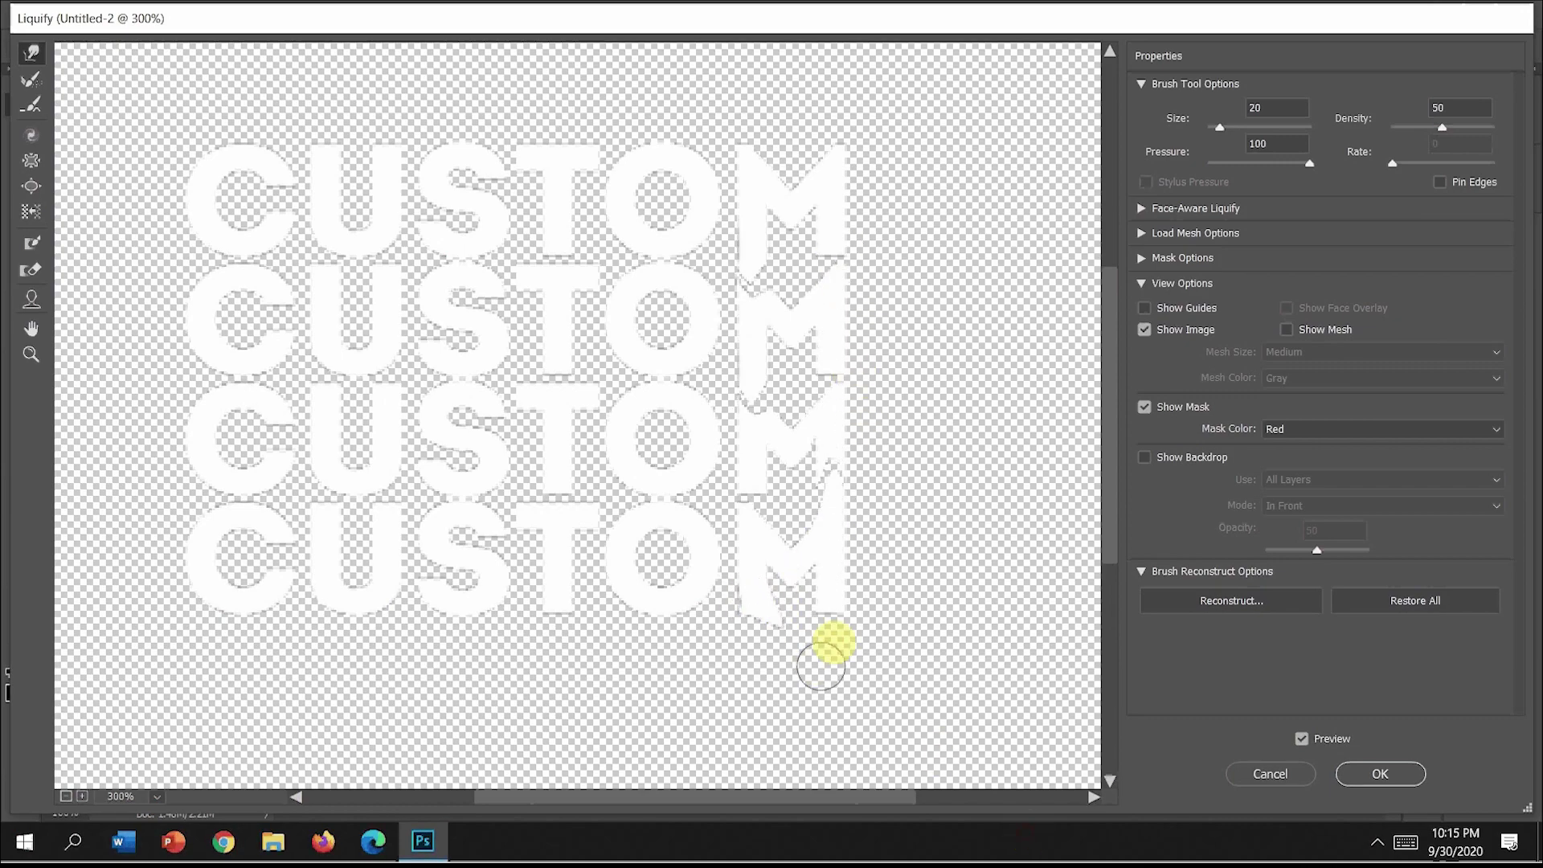
mouse_move(791, 414)
mouse_down()
mouse_move(761, 475)
mouse_move(803, 441)
mouse_move(796, 517)
mouse_up()
mouse_move(804, 359)
mouse_down()
mouse_move(806, 371)
mouse_move(794, 345)
mouse_move(794, 386)
mouse_move(796, 171)
mouse_up()
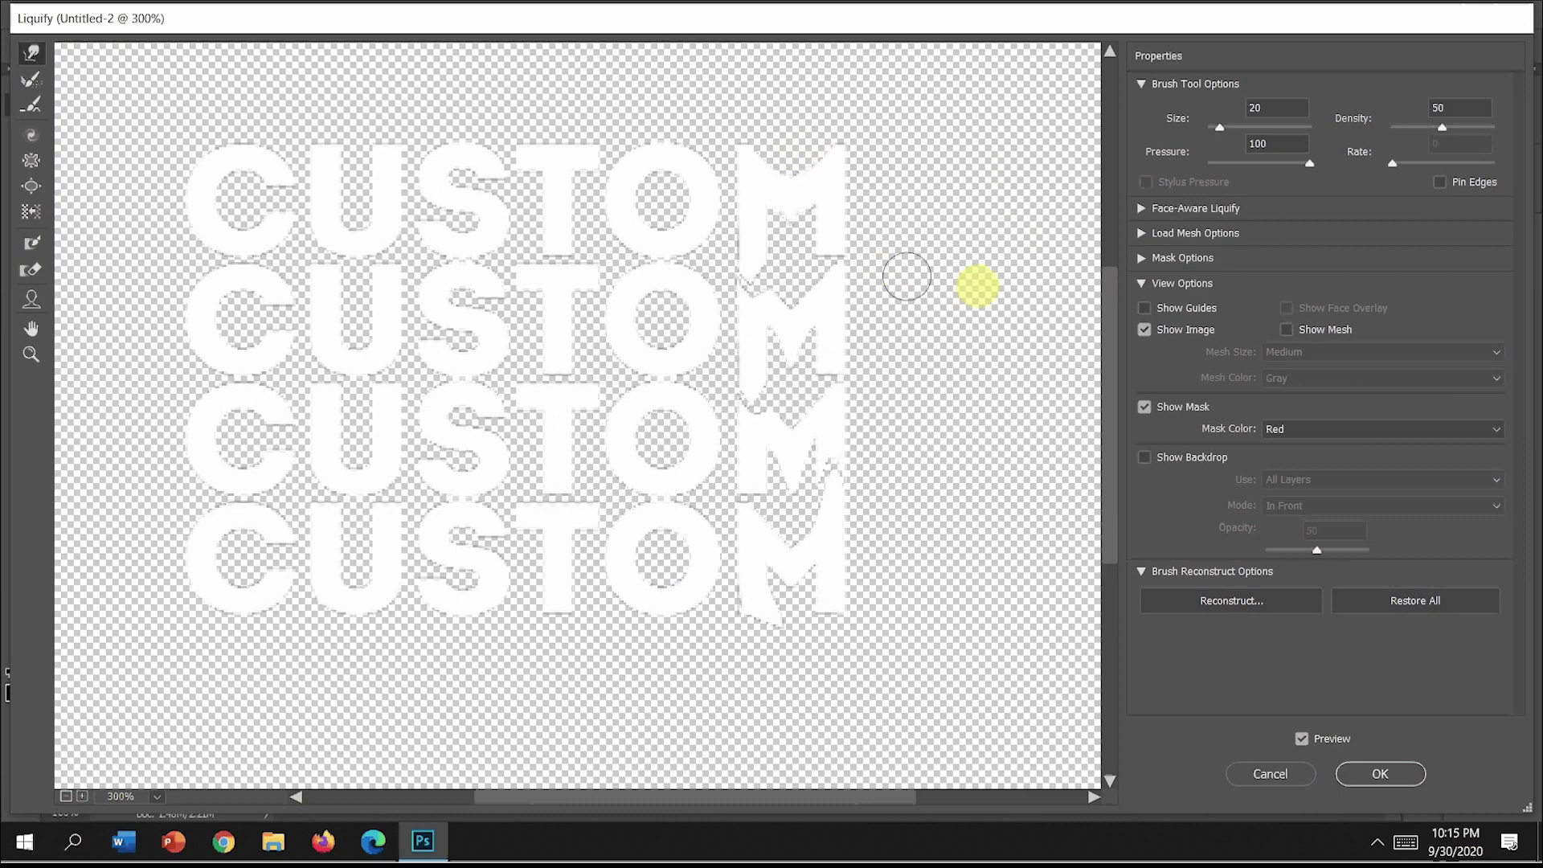
drag(837, 171, 866, 160)
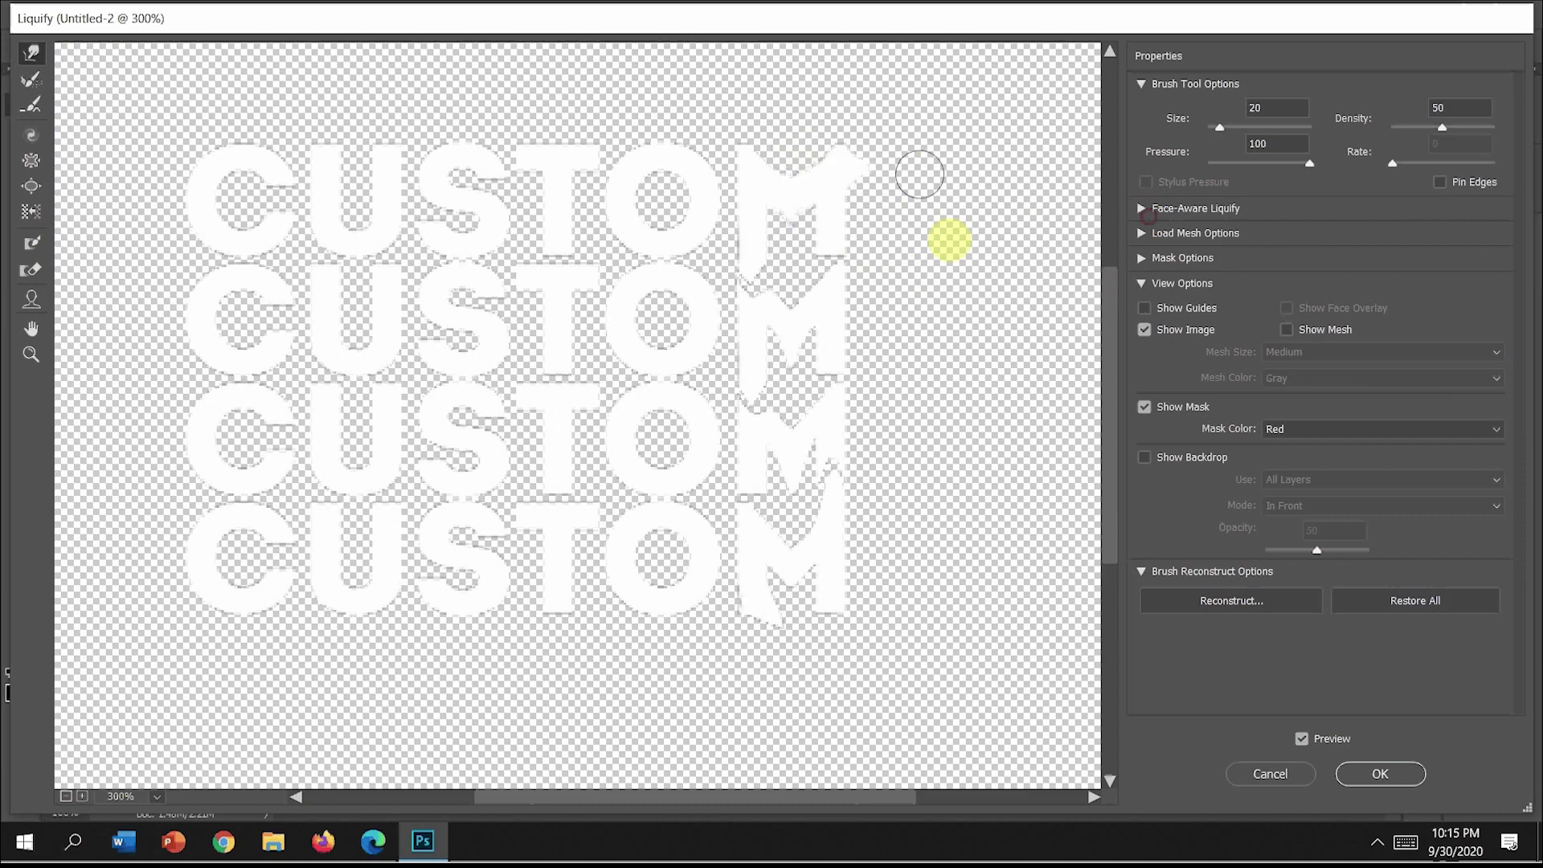
drag(748, 611, 837, 593)
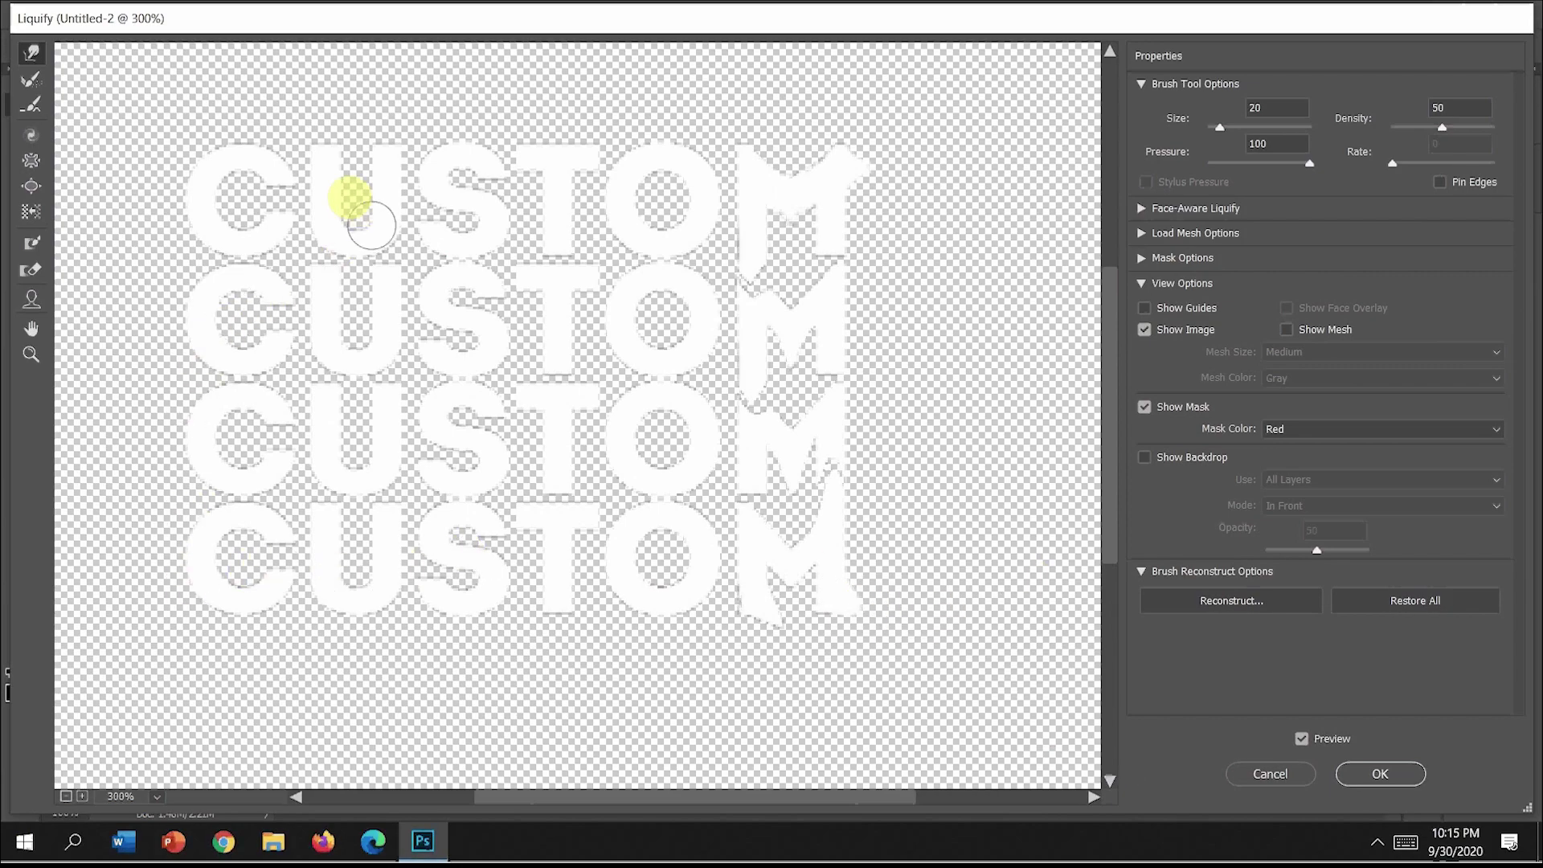
mouse_move(331, 171)
mouse_down()
mouse_move(331, 301)
mouse_move(384, 252)
mouse_move(386, 201)
mouse_move(479, 220)
mouse_move(369, 413)
mouse_move(327, 407)
mouse_move(319, 373)
mouse_move(349, 424)
mouse_move(327, 527)
mouse_move(320, 482)
mouse_move(331, 529)
mouse_move(389, 496)
mouse_move(400, 660)
mouse_up()
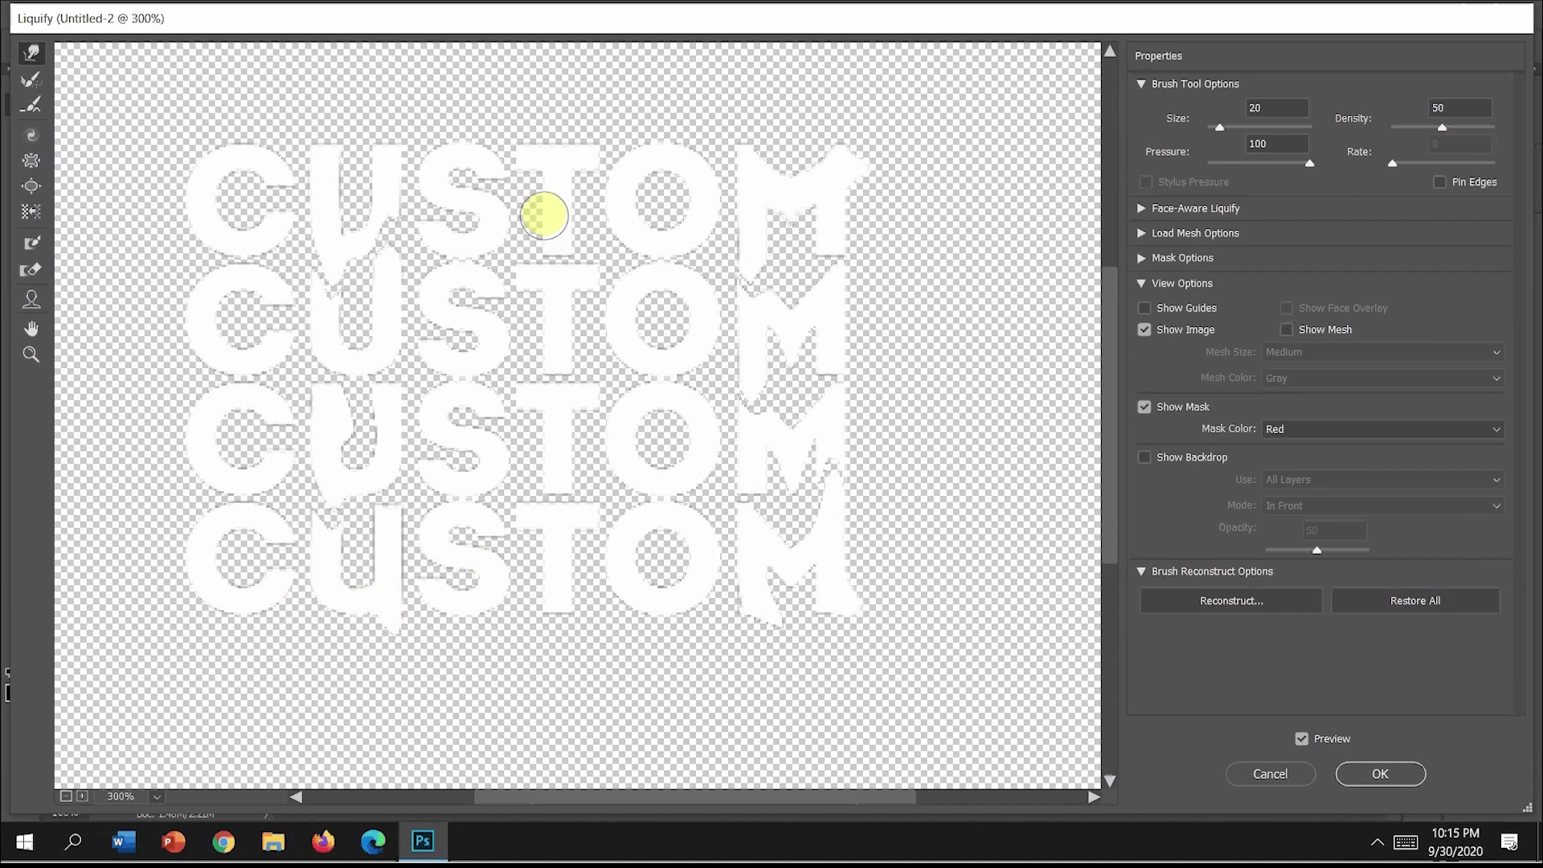
Step: Push the T stems and crossbar around and smear the S letters upward
click(693, 263)
drag(554, 211, 560, 358)
mouse_move(581, 165)
mouse_down()
mouse_move(554, 128)
mouse_move(577, 288)
mouse_up()
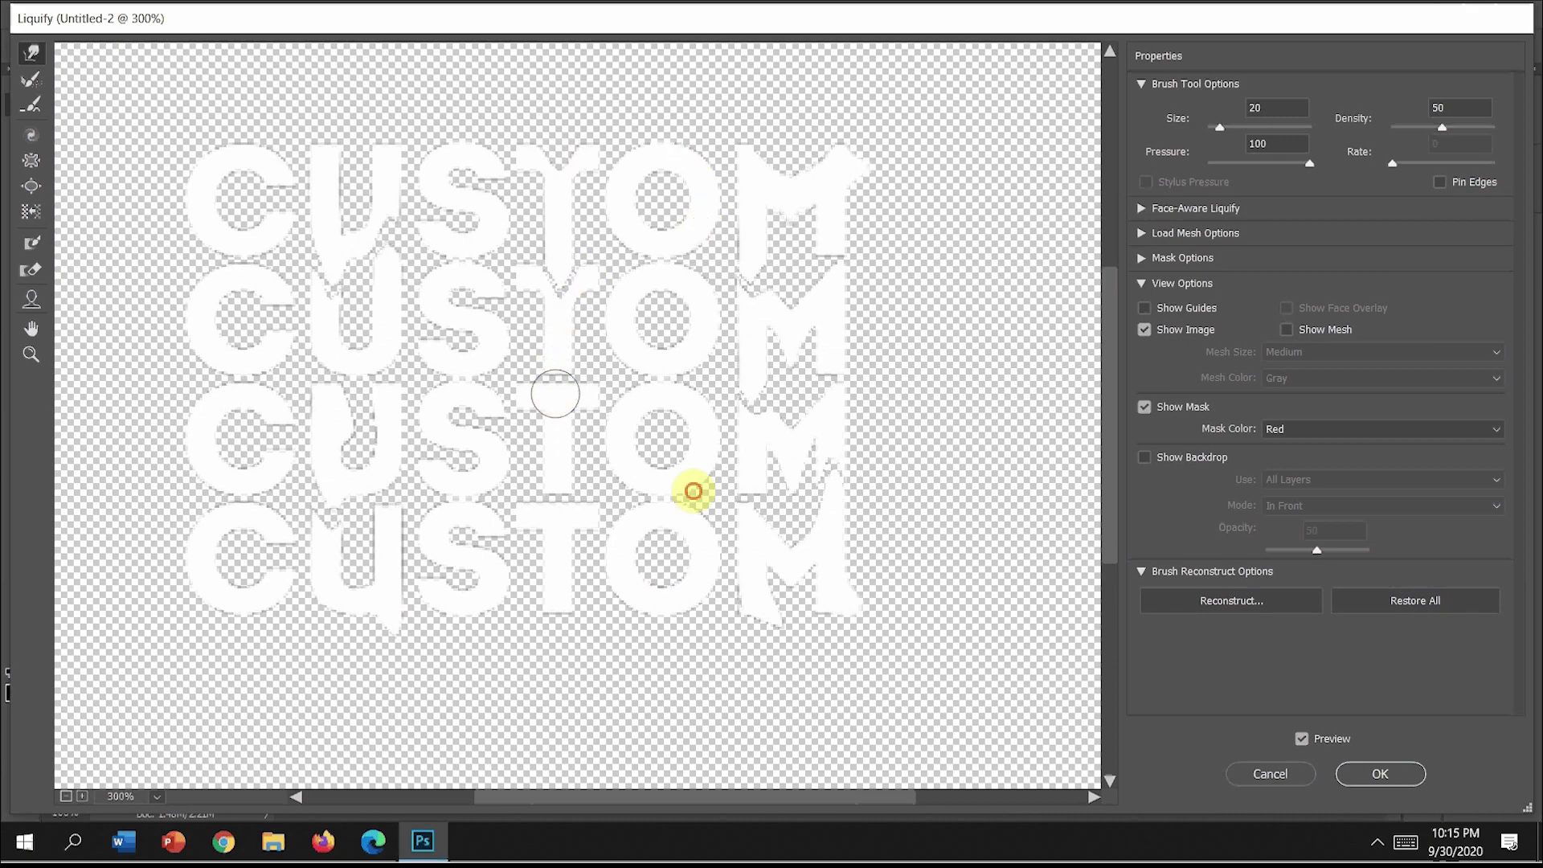
drag(561, 397, 569, 579)
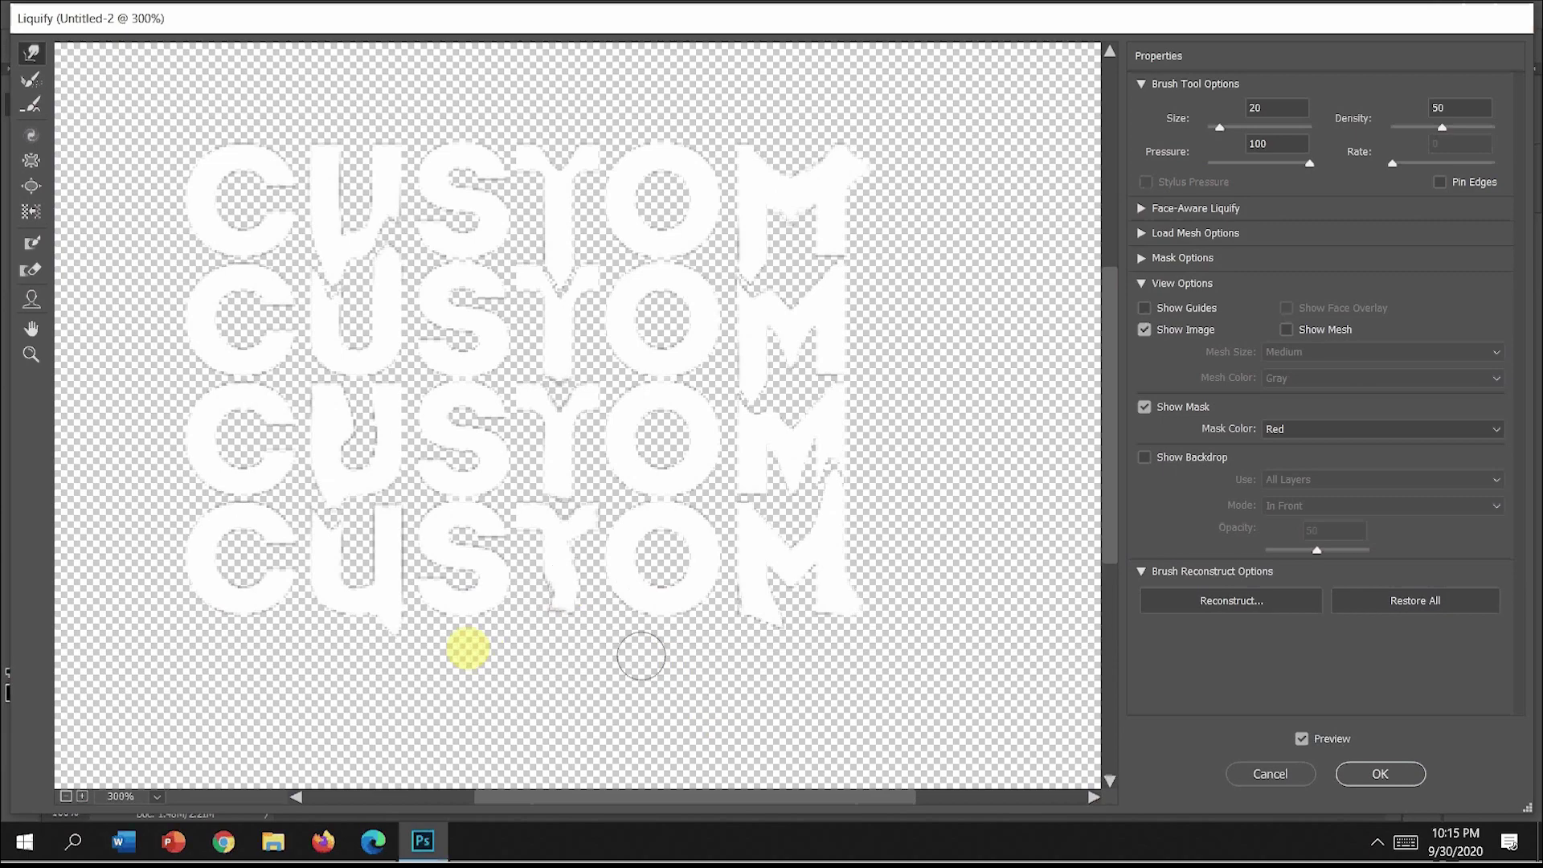
mouse_move(446, 597)
mouse_down()
mouse_move(493, 522)
mouse_move(466, 461)
mouse_move(470, 343)
mouse_up()
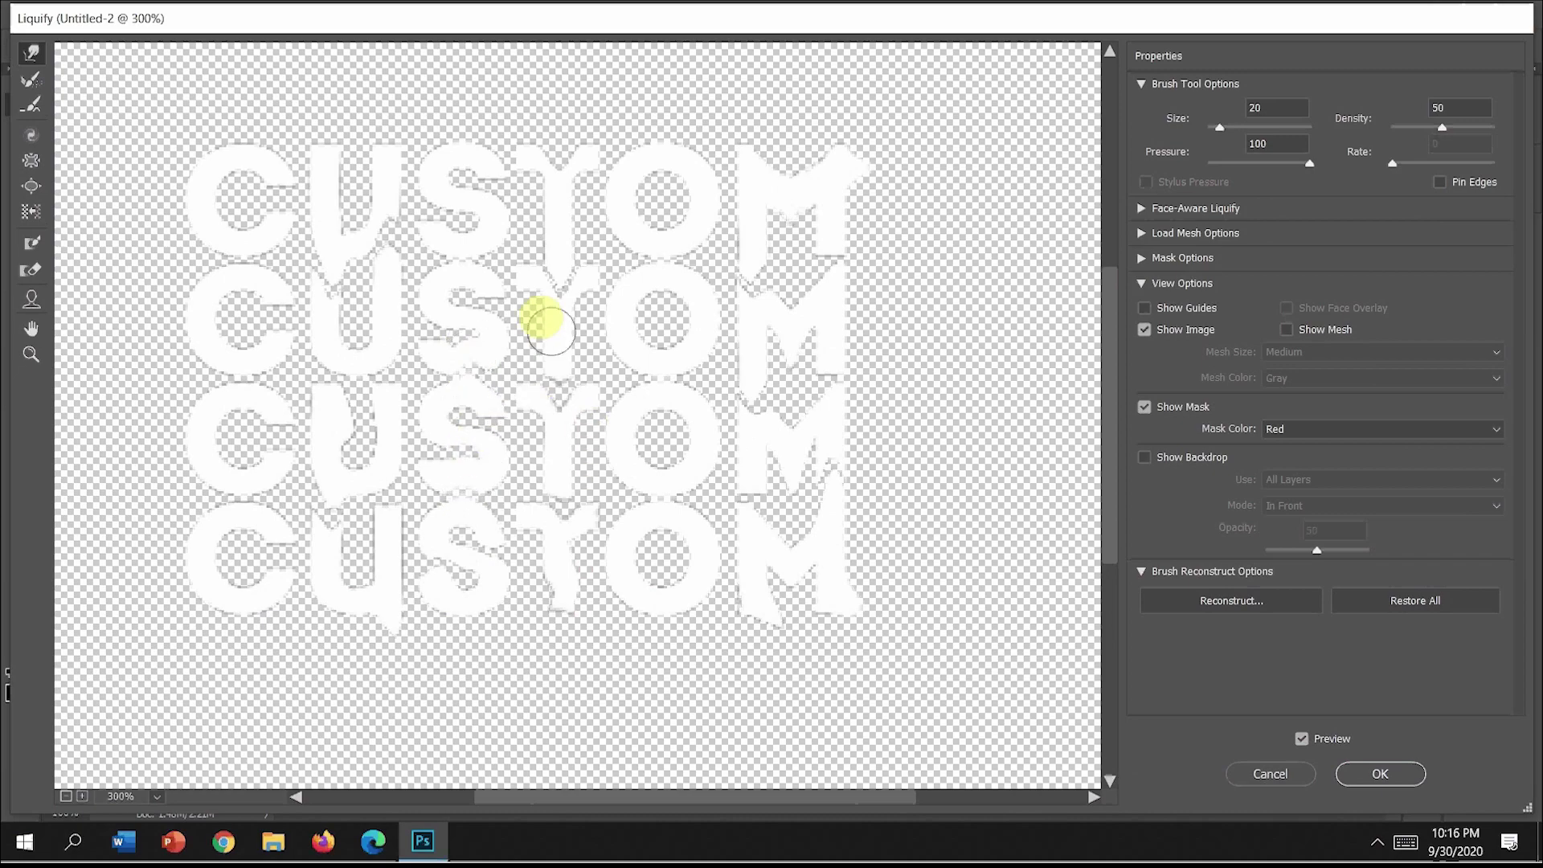
mouse_move(470, 343)
mouse_down()
mouse_move(491, 166)
mouse_move(527, 156)
mouse_move(576, 310)
mouse_move(627, 339)
mouse_move(431, 627)
mouse_move(441, 593)
mouse_move(386, 592)
mouse_move(476, 744)
mouse_move(486, 635)
mouse_move(440, 462)
mouse_move(416, 458)
mouse_move(433, 471)
mouse_move(431, 427)
mouse_move(380, 415)
mouse_move(731, 517)
mouse_move(793, 558)
mouse_move(592, 517)
mouse_move(469, 456)
mouse_move(555, 451)
mouse_move(776, 523)
mouse_move(689, 665)
mouse_move(812, 558)
mouse_move(714, 430)
mouse_move(624, 367)
mouse_move(666, 193)
mouse_move(678, 500)
mouse_move(654, 527)
mouse_move(661, 551)
mouse_move(661, 418)
mouse_up()
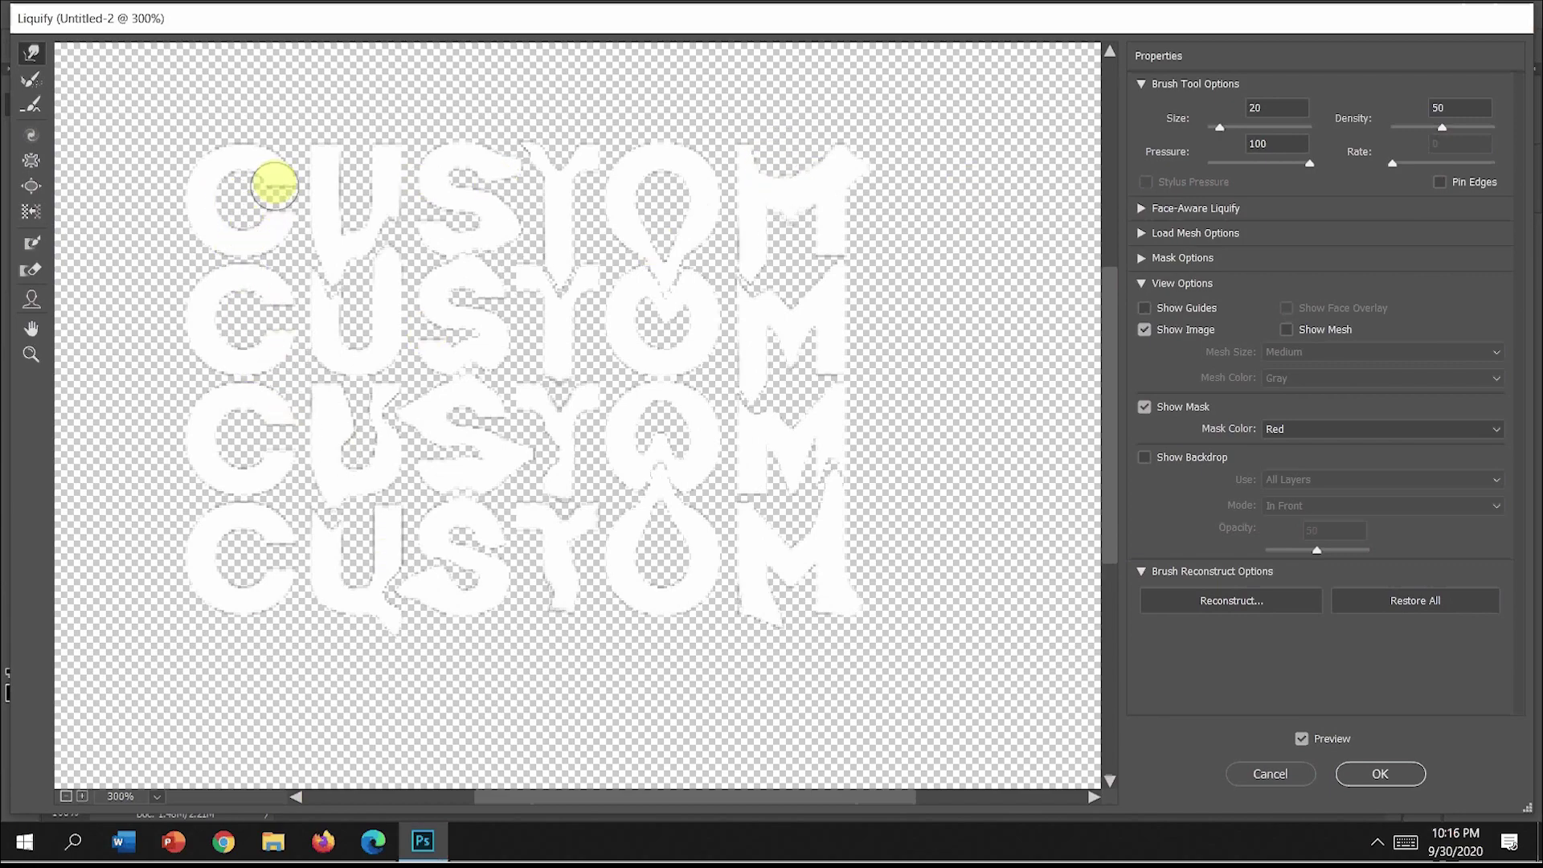
Step: Pull tendrils and points from the C letters, add a drip under the bottom U, and apply Liquify
drag(269, 172, 358, 193)
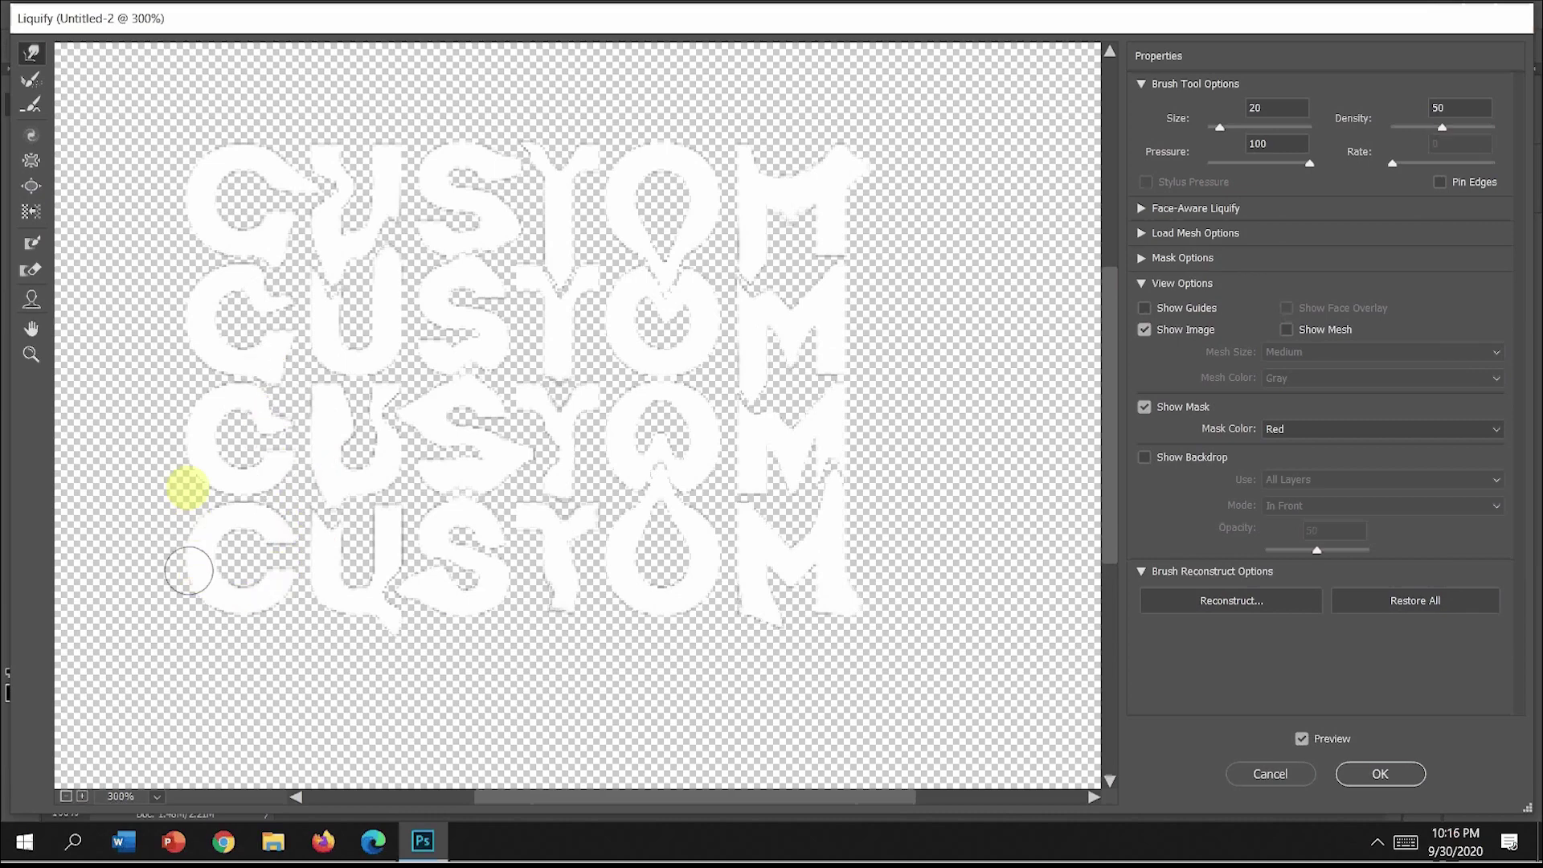
click(250, 572)
drag(201, 454, 156, 430)
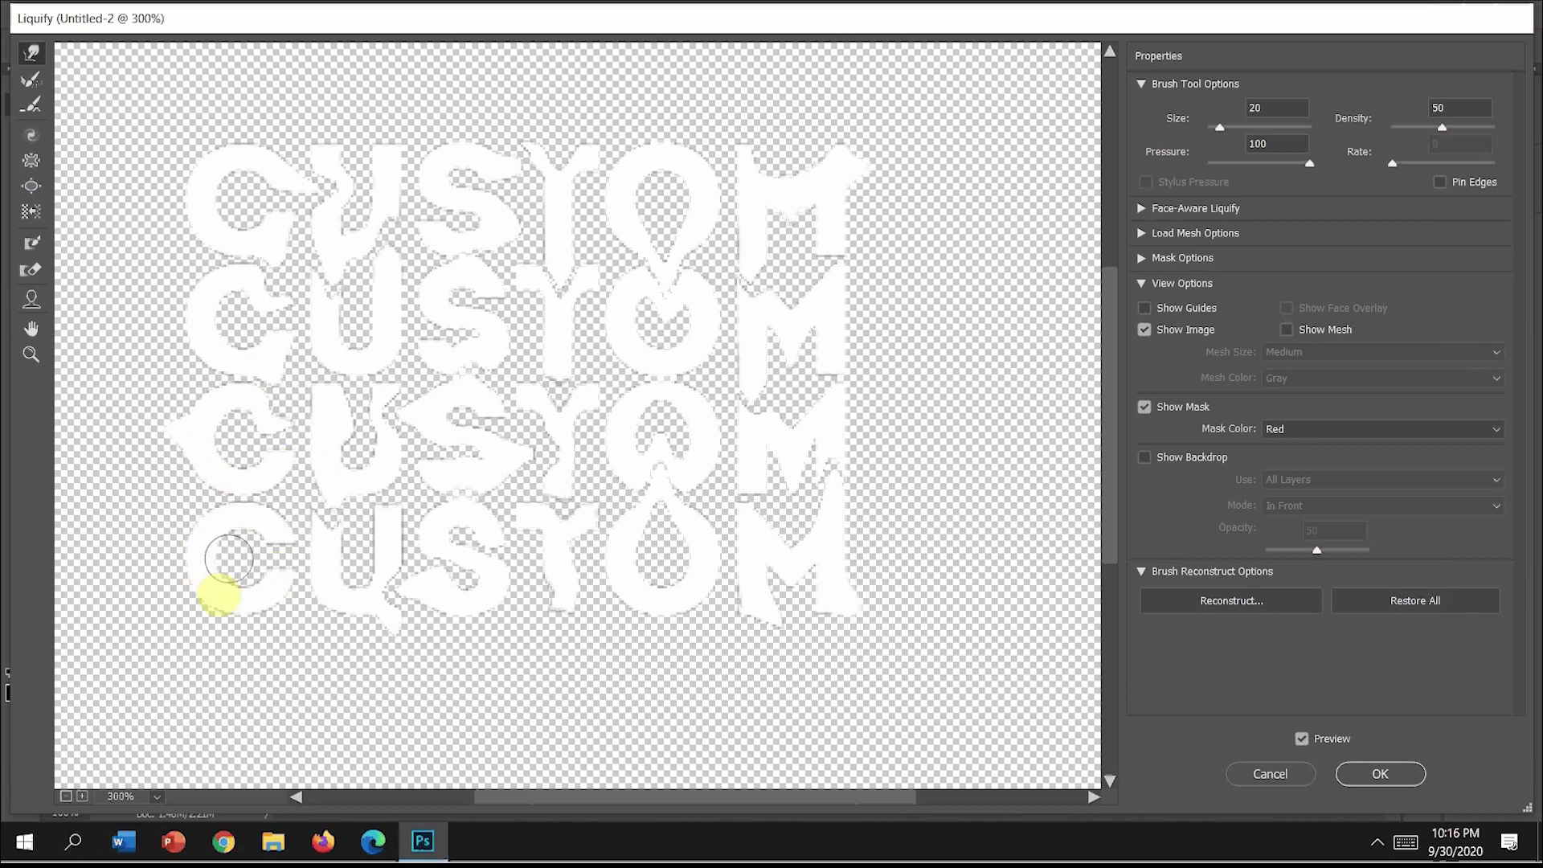
drag(233, 611, 209, 659)
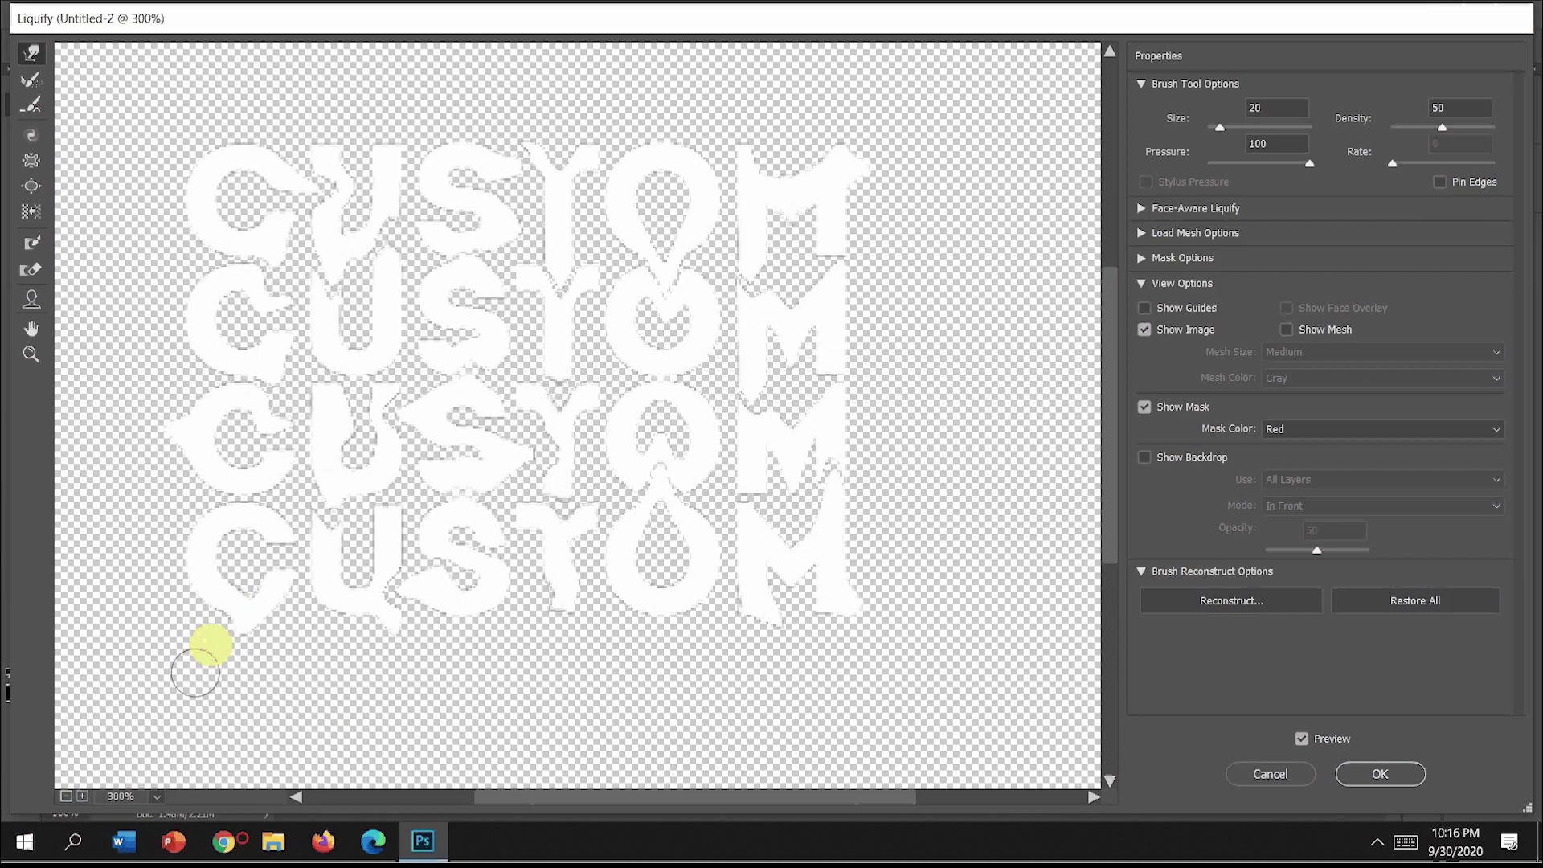
drag(273, 547, 227, 558)
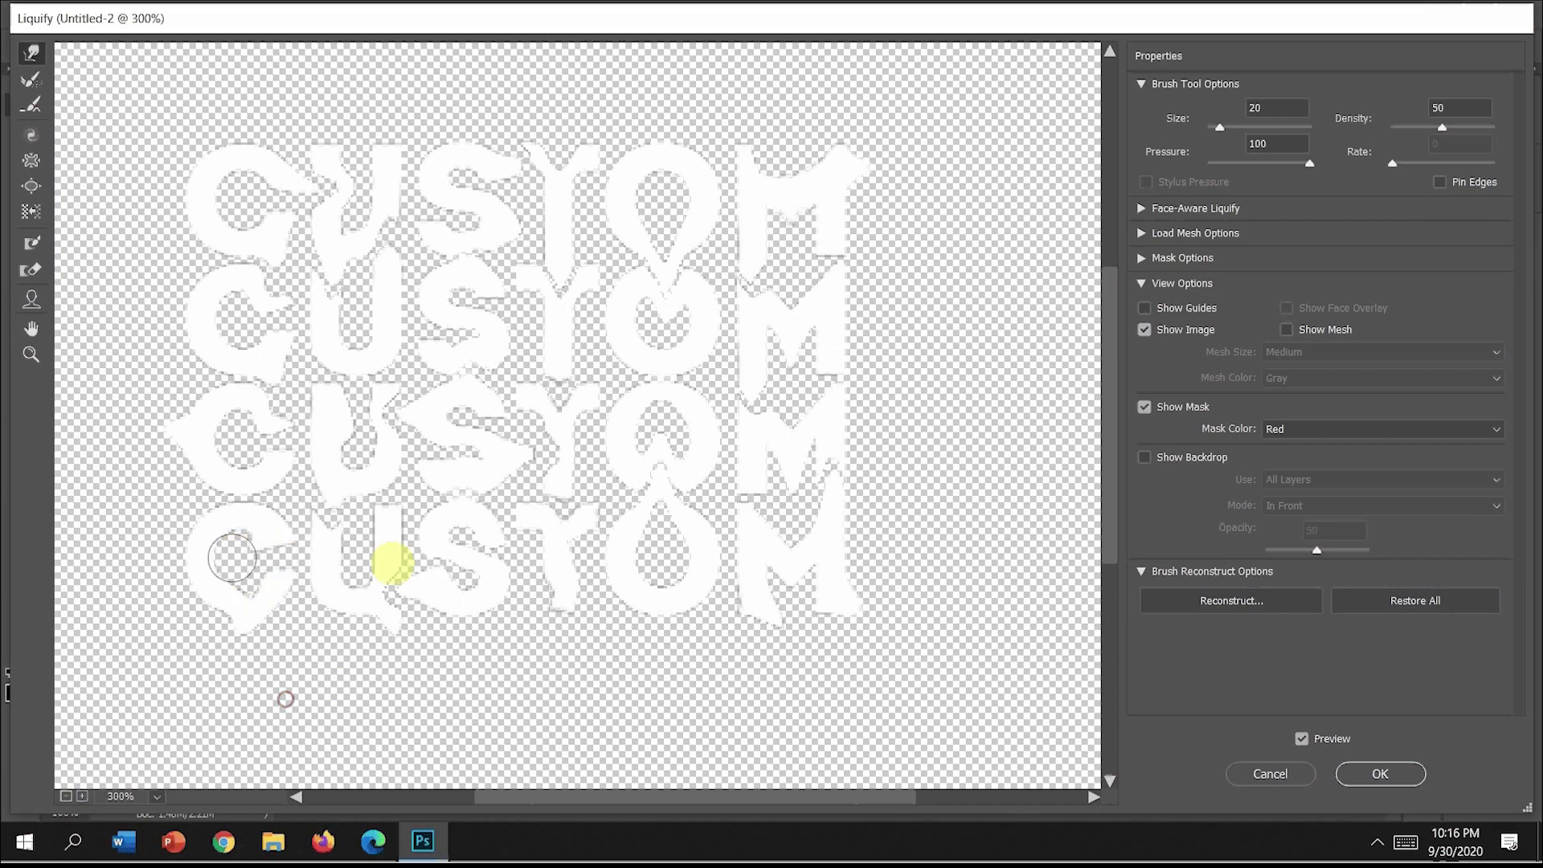
drag(390, 601, 394, 625)
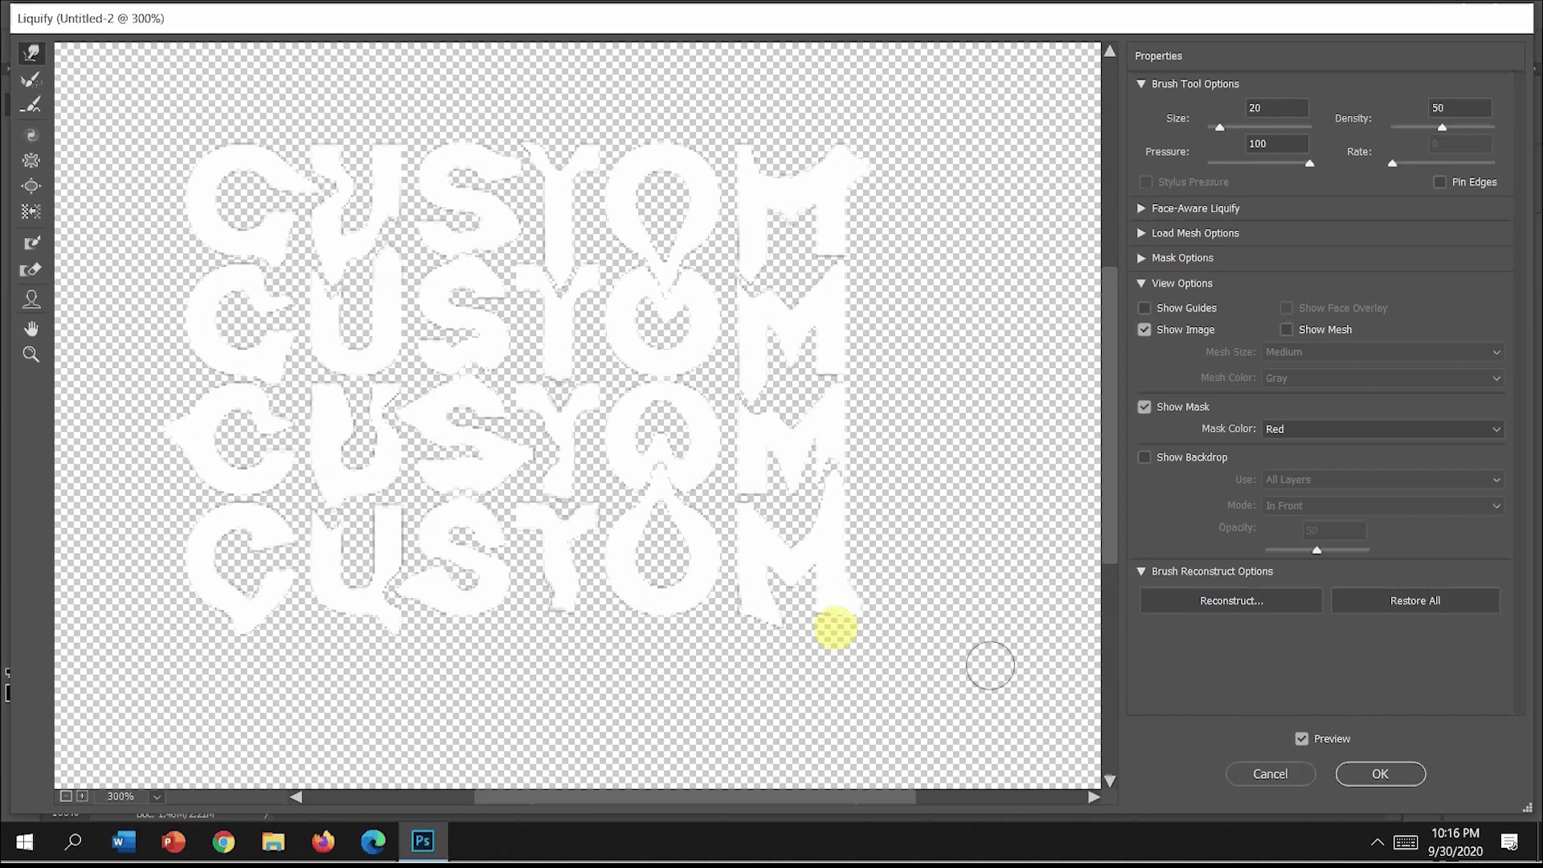
click(1377, 774)
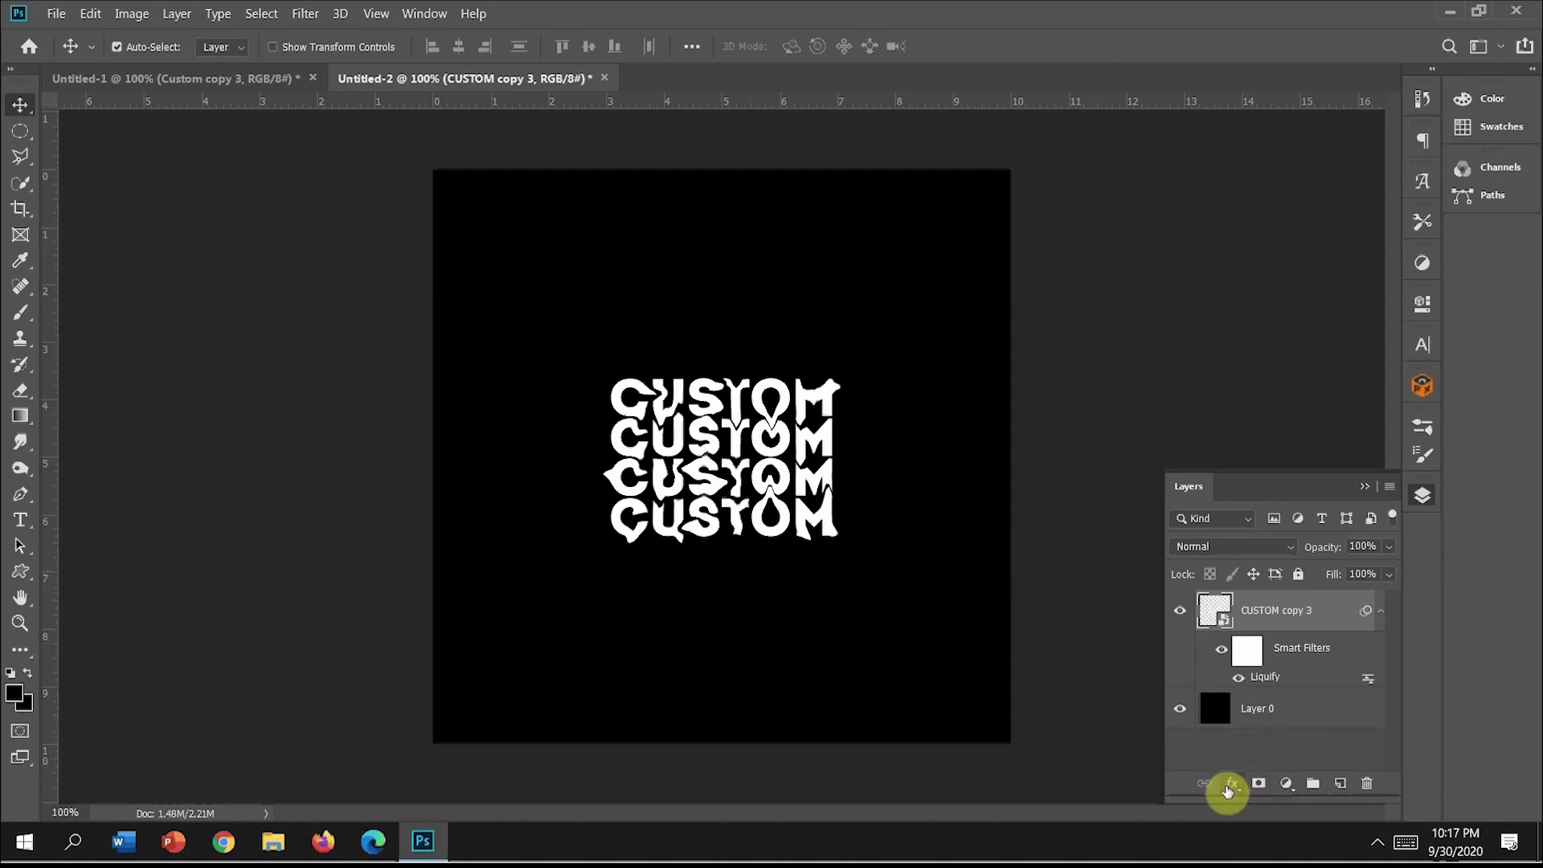
Step: Give the warped text a red Color Overlay and deselect the layers
click(1228, 790)
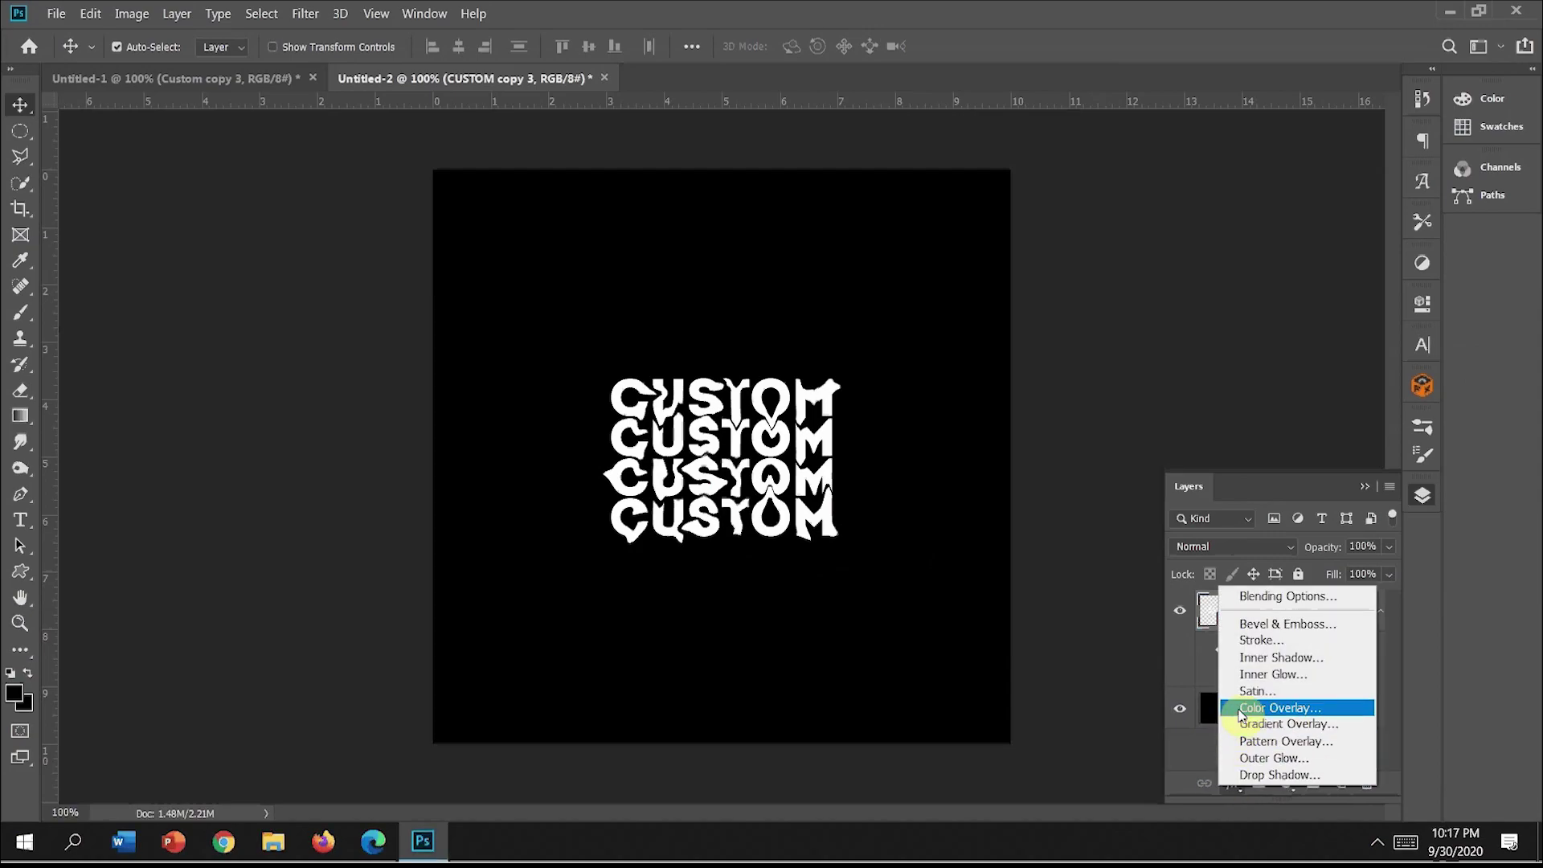
click(1205, 716)
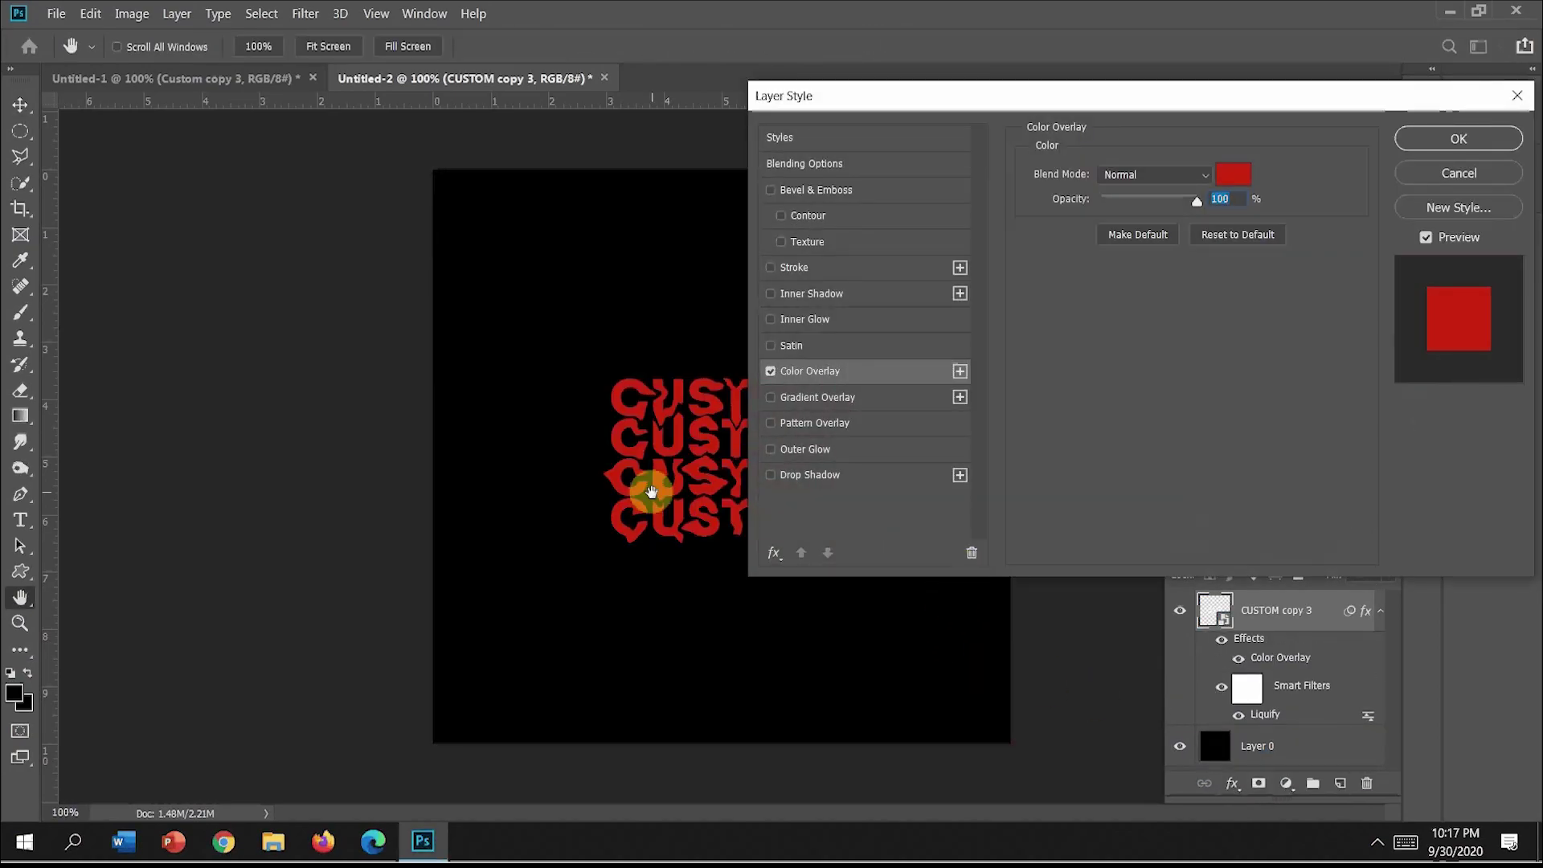
click(1452, 139)
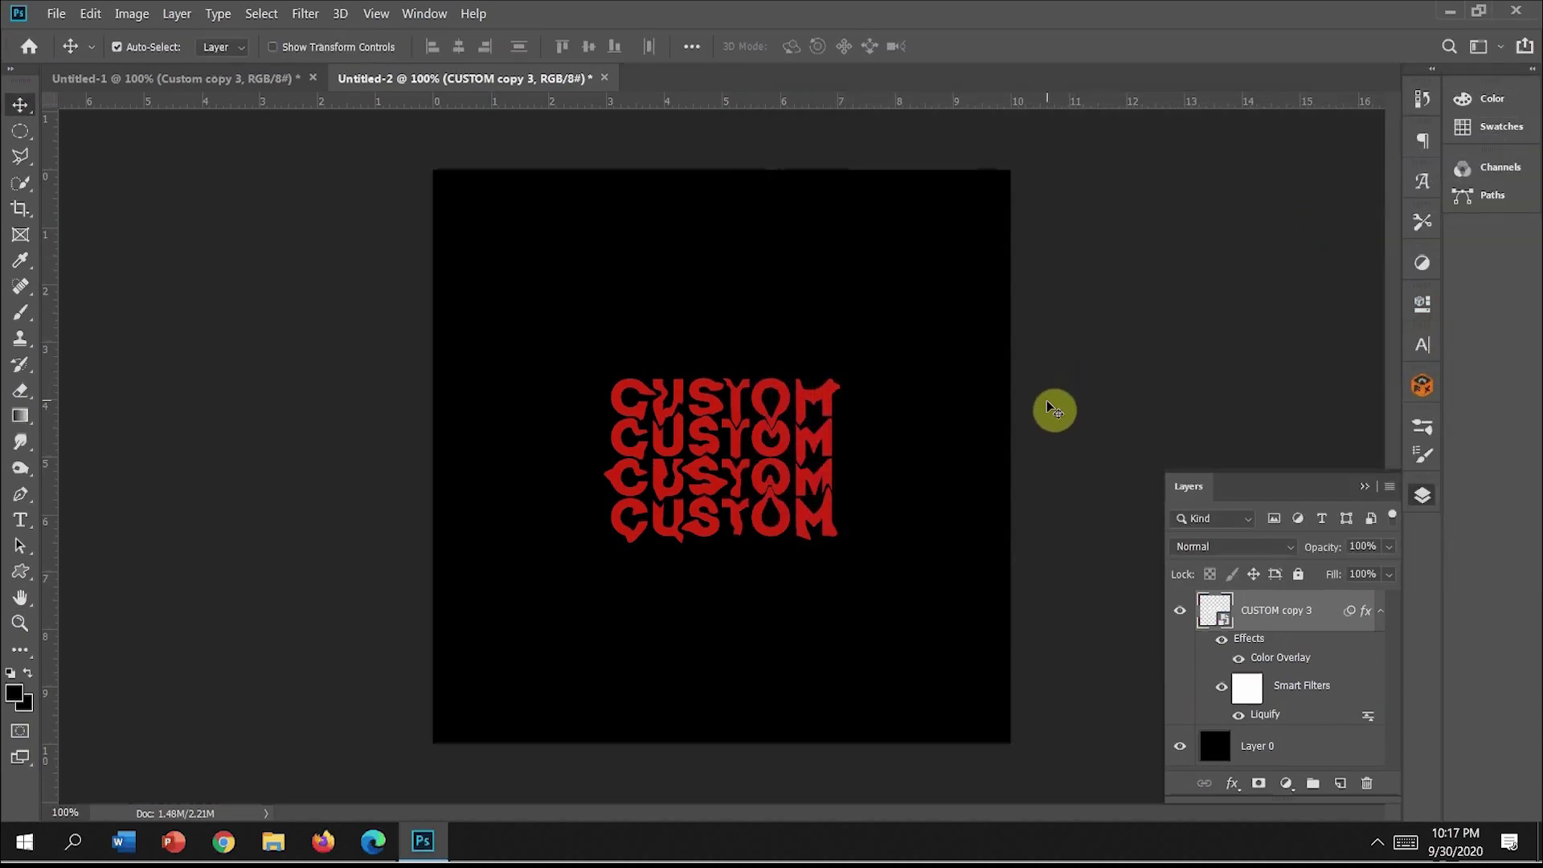
click(1055, 416)
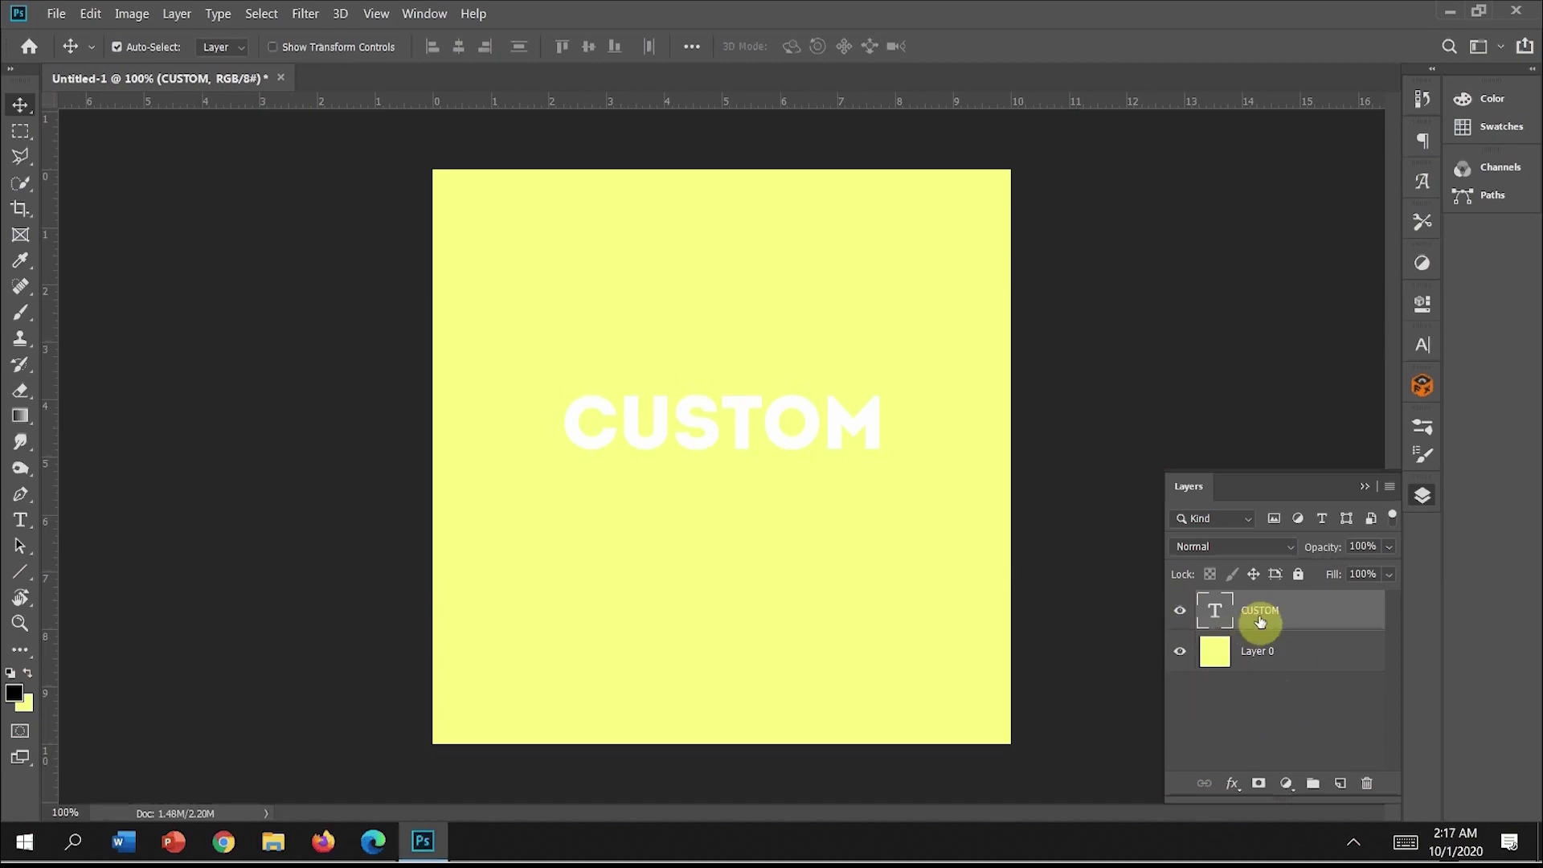
Step: Duplicate the CUSTOM layer as CUSTOM copy
right_click(1301, 613)
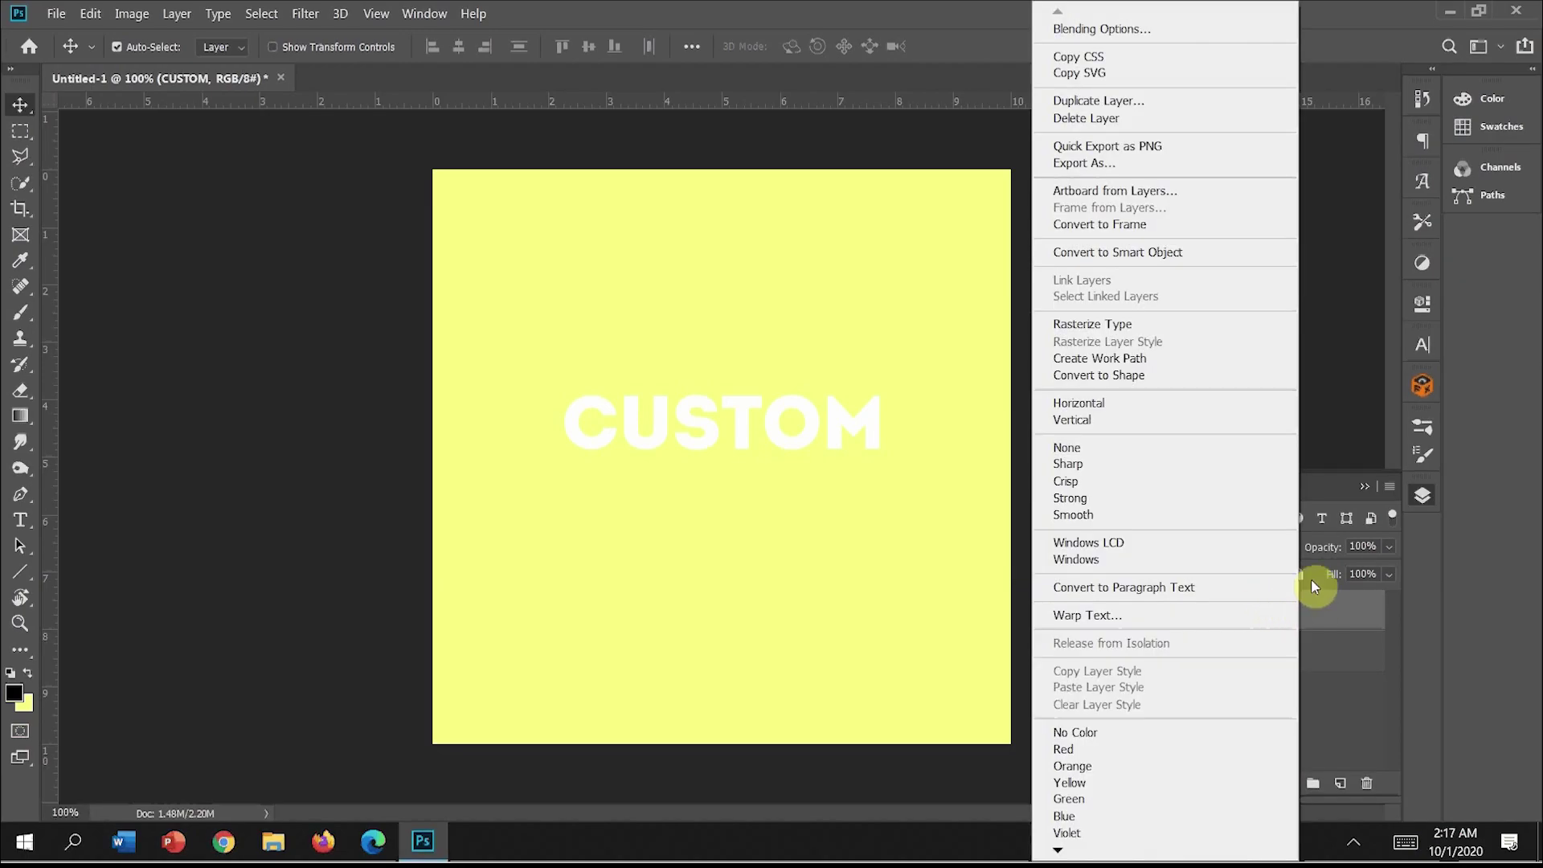
click(1101, 102)
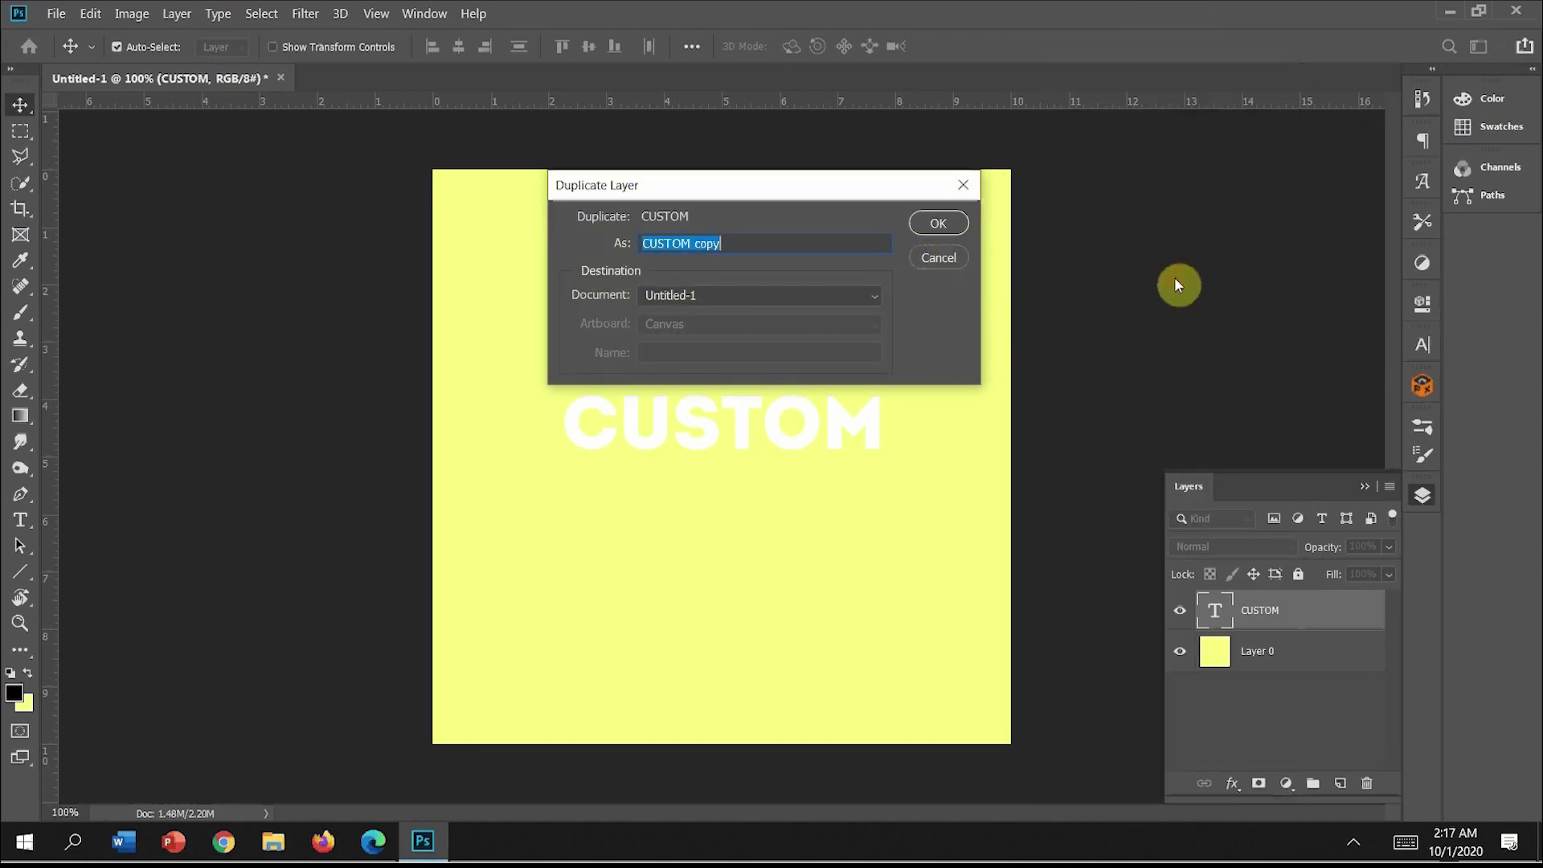
key(Return)
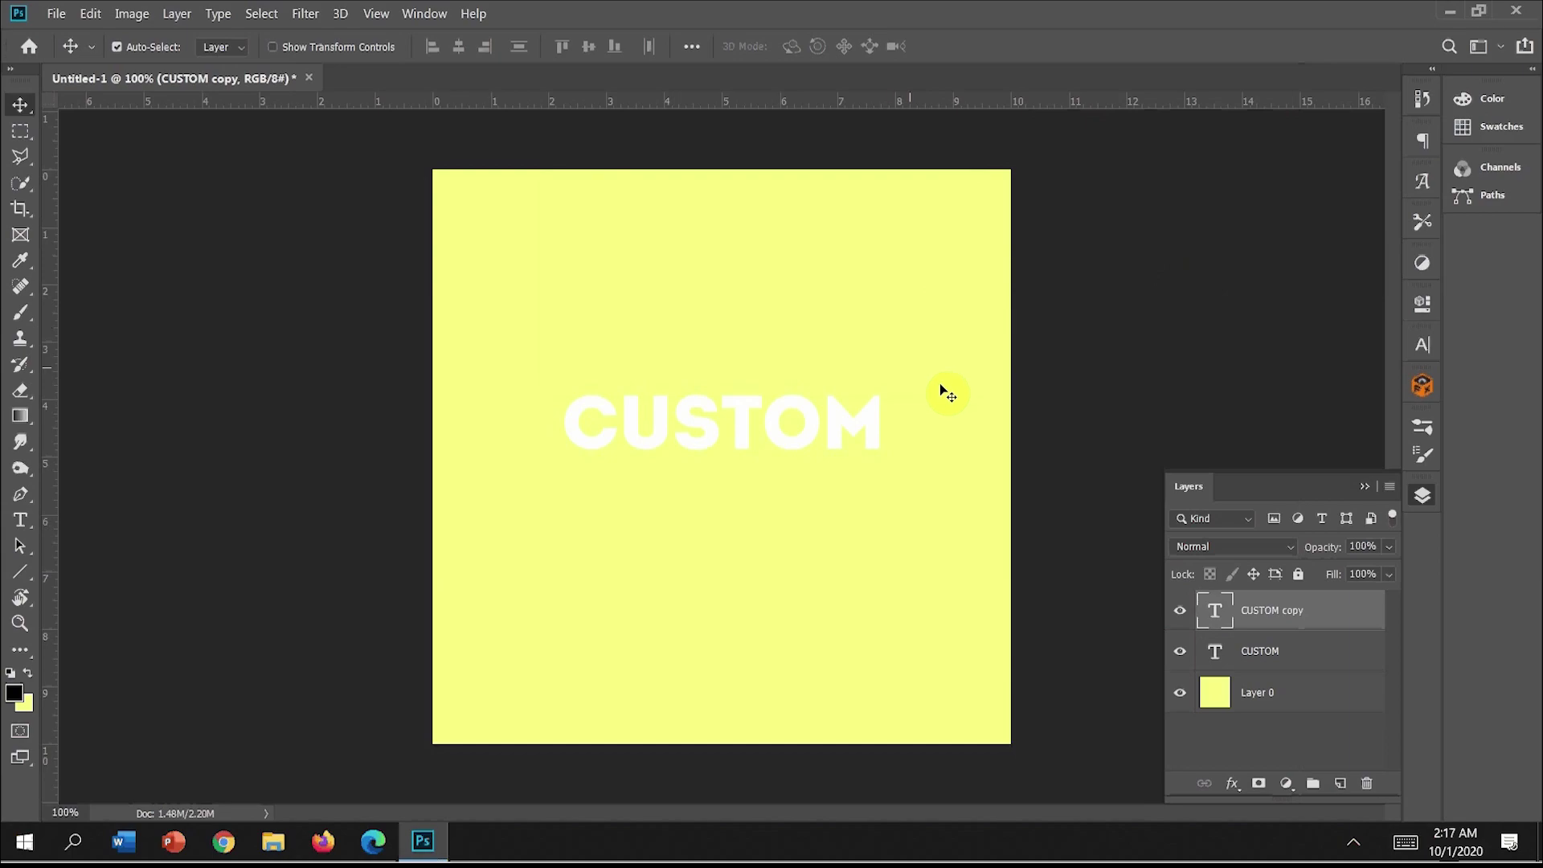
Step: Rotate CUSTOM copy by -45° and commit the transform
key(ctrl)
key(ctrl+t)
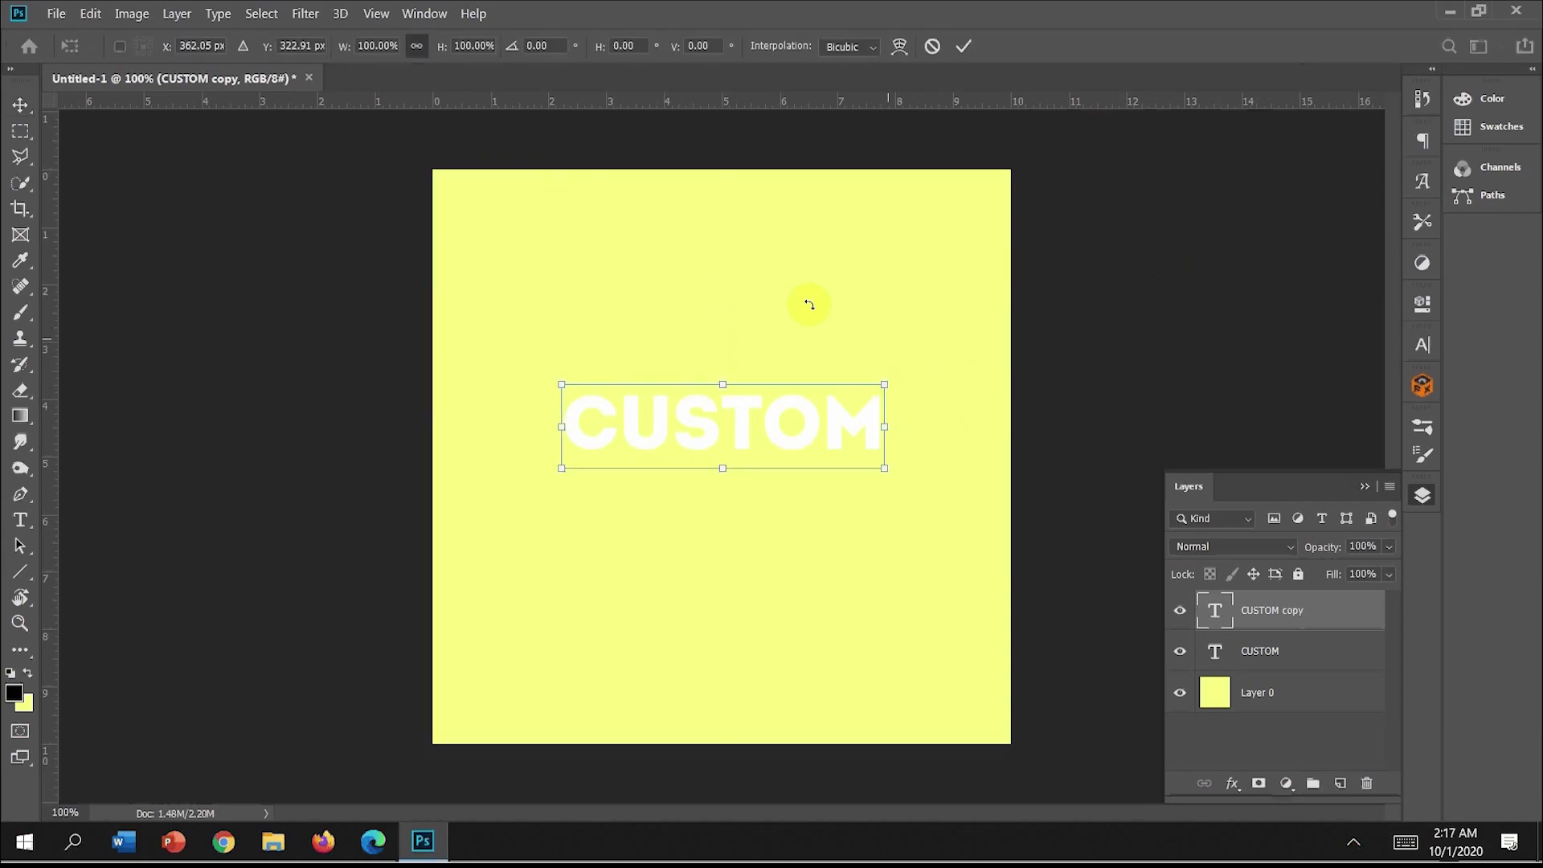
click(550, 45)
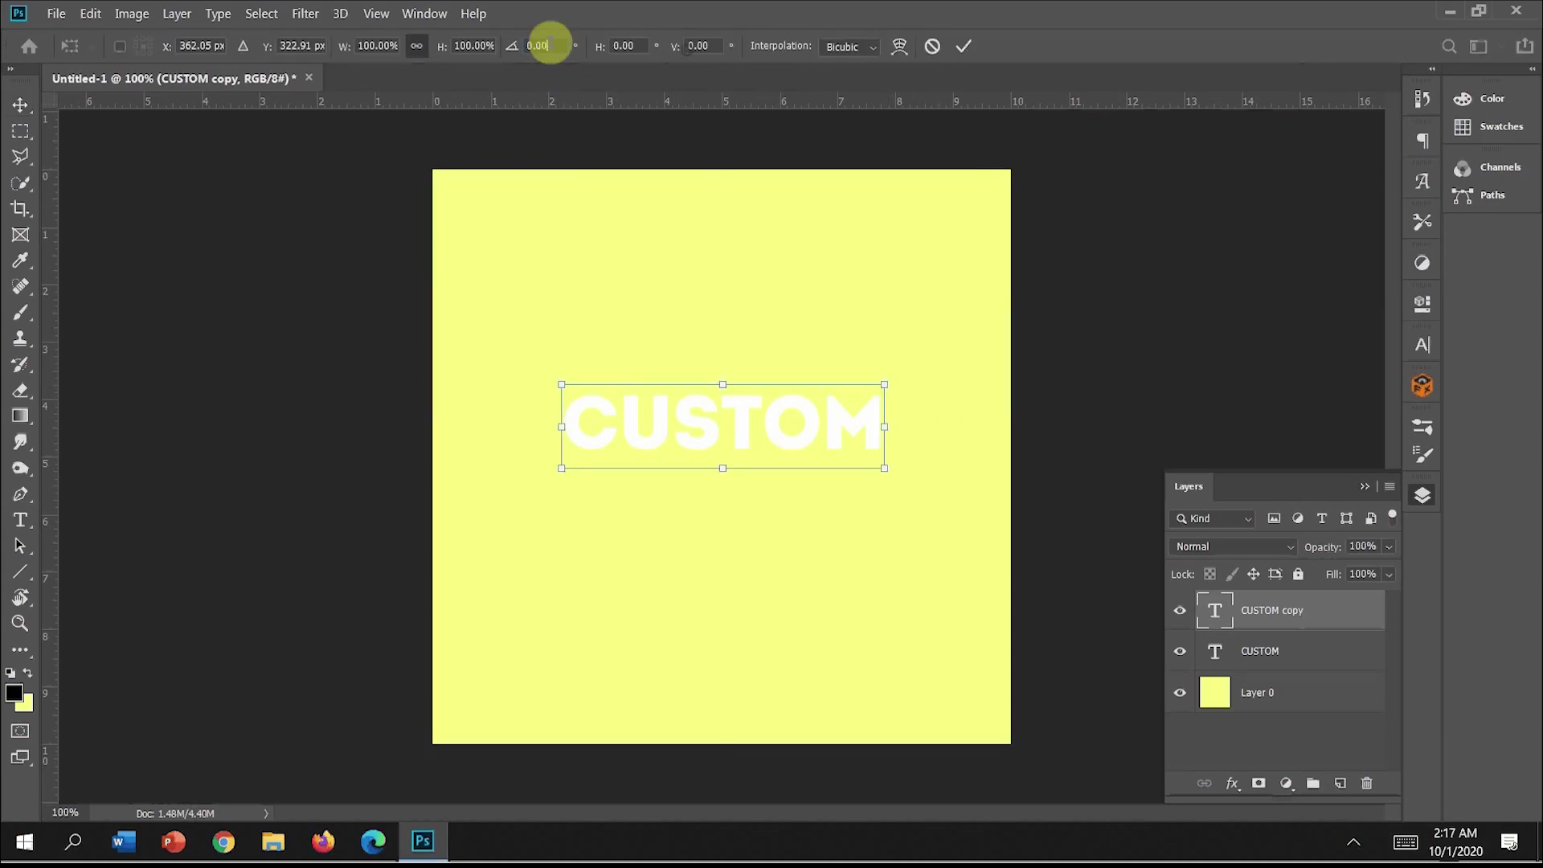
key(BackSpace)
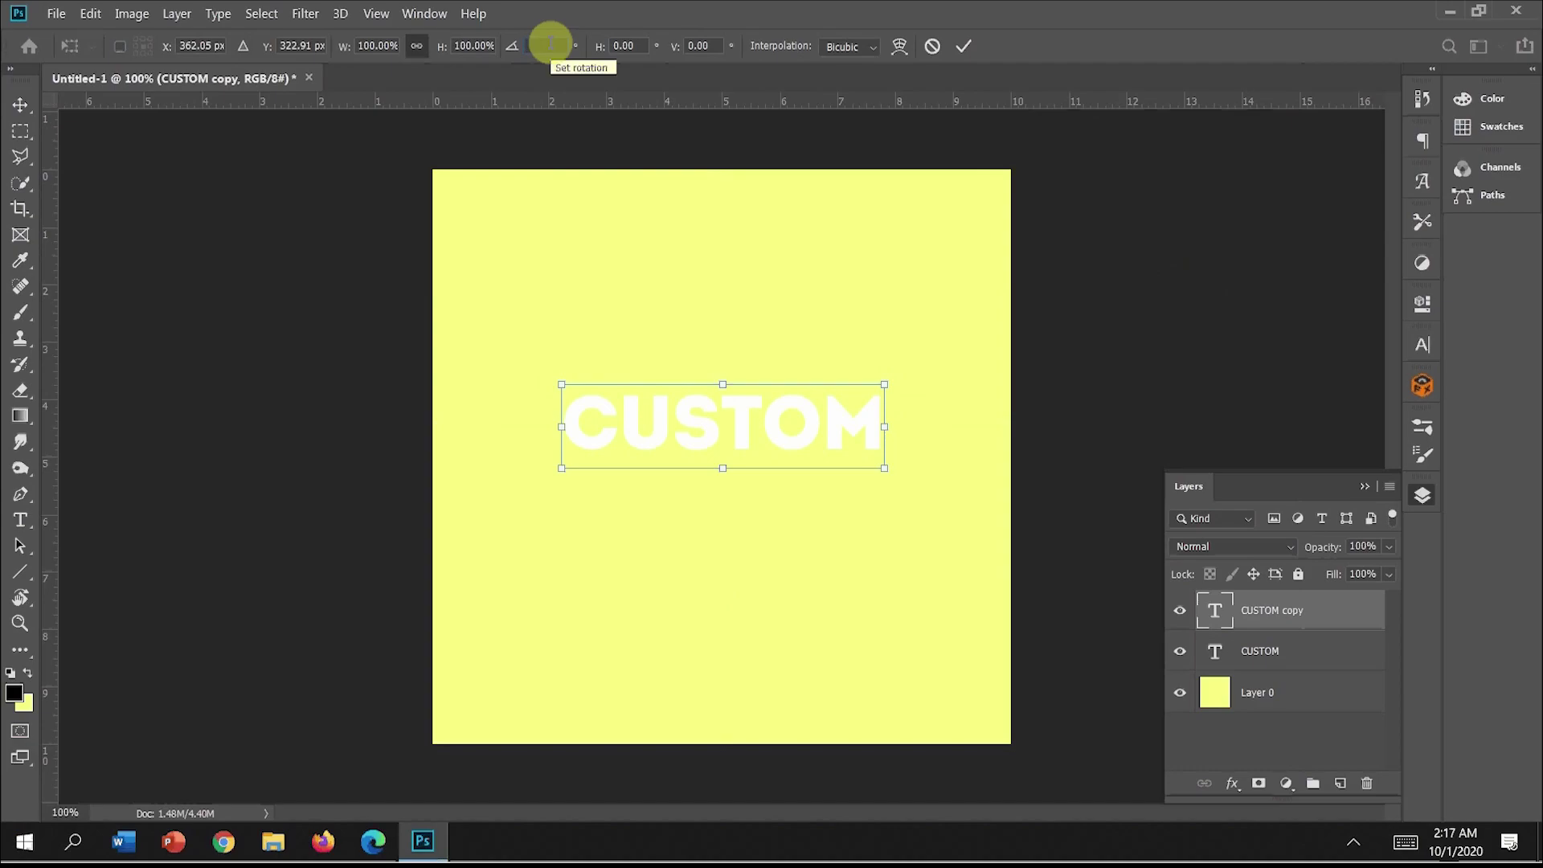
text(-45)
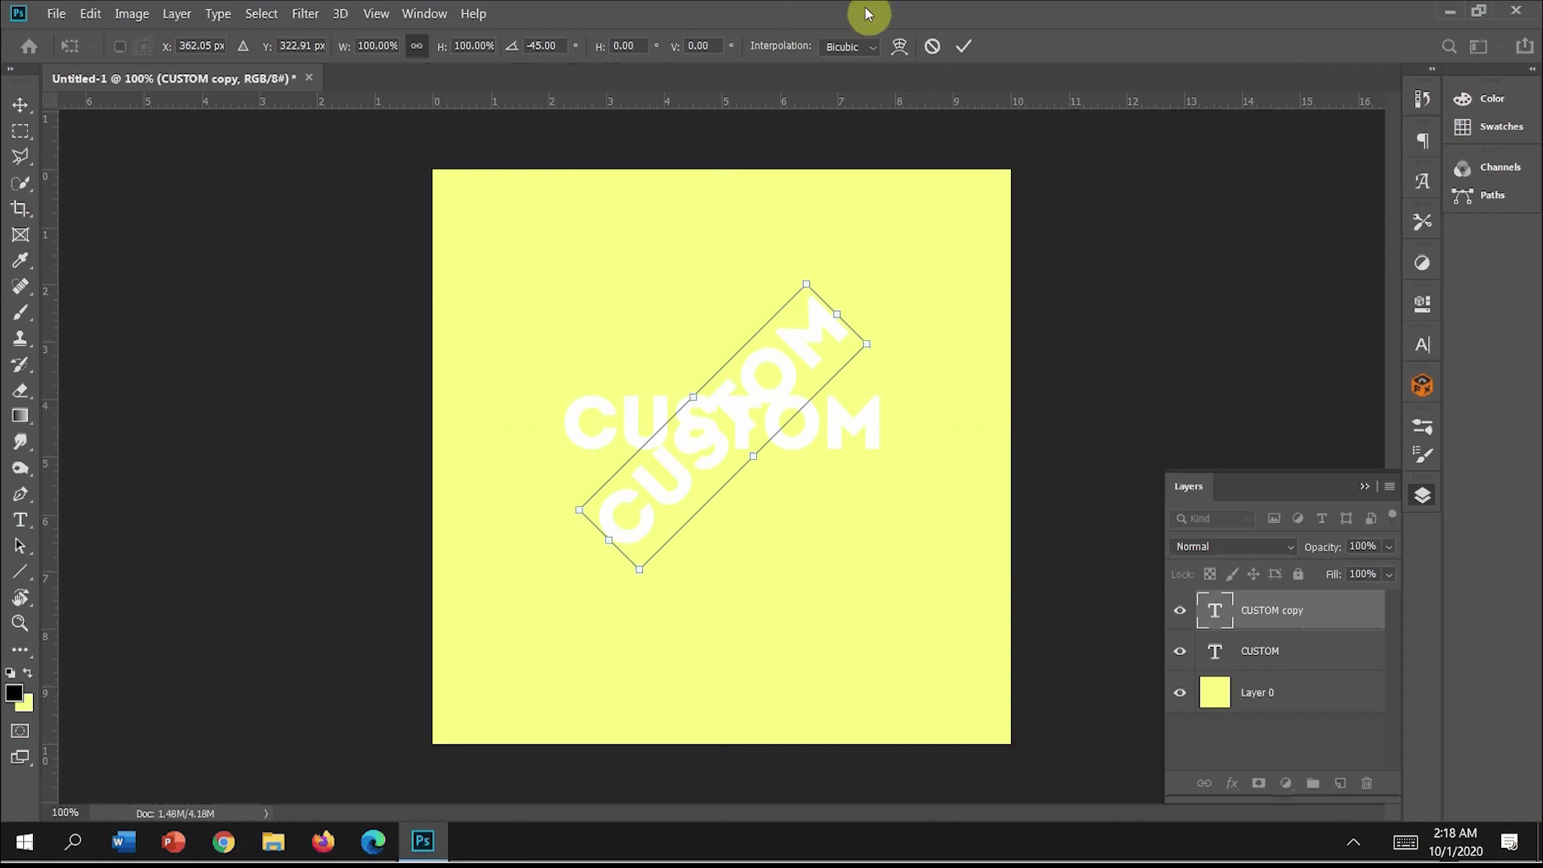
click(961, 53)
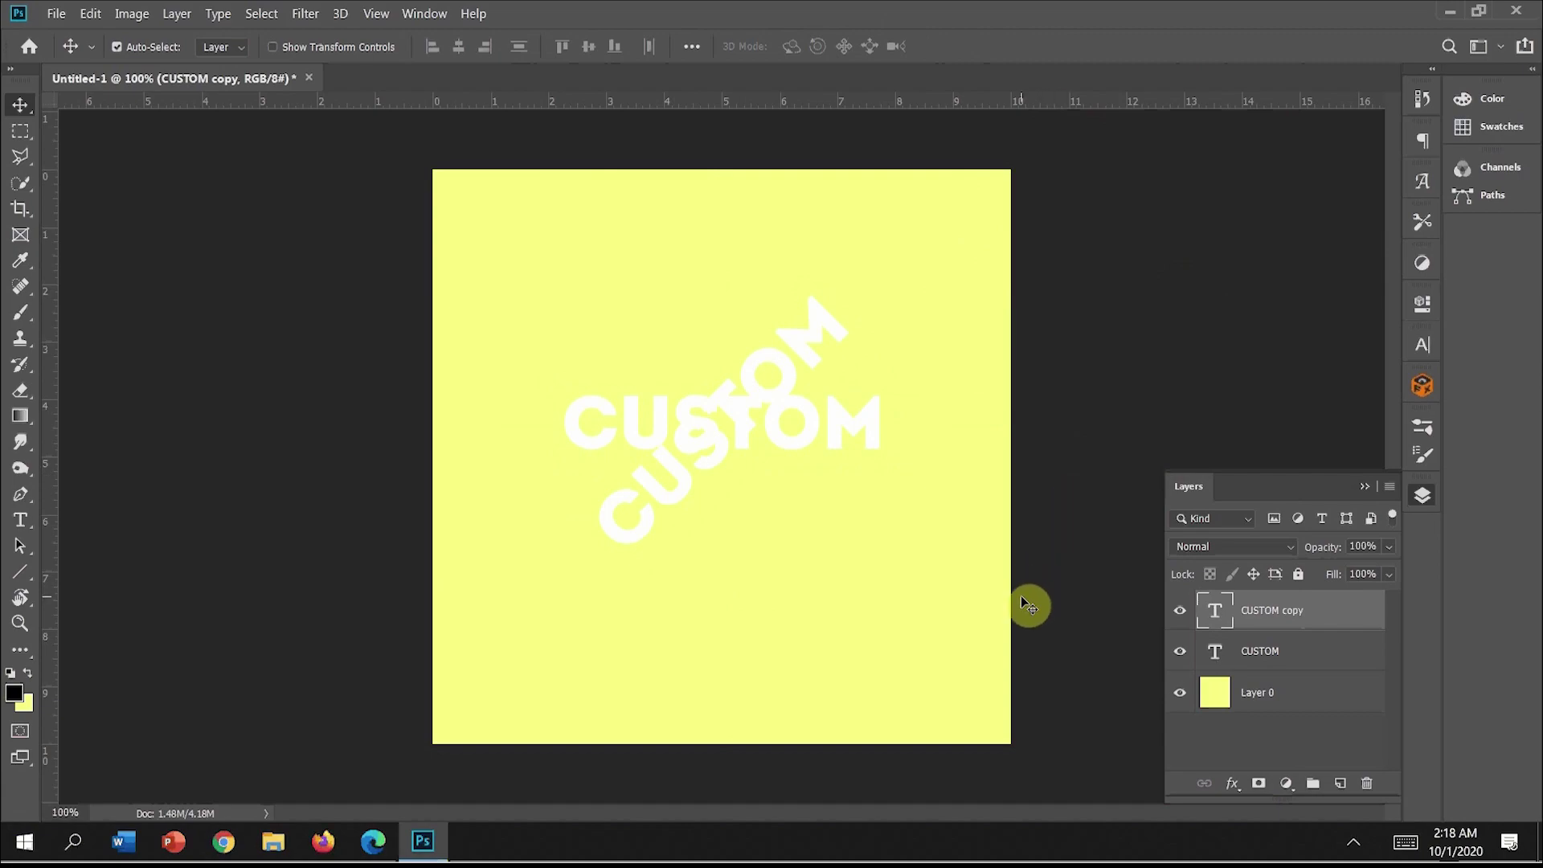
Step: Stack offset duplicates of the rotated text with Alt+Right up to CUSTOM copy 120
key(alt+Right)
key(alt+Right)
key(alt+Right)
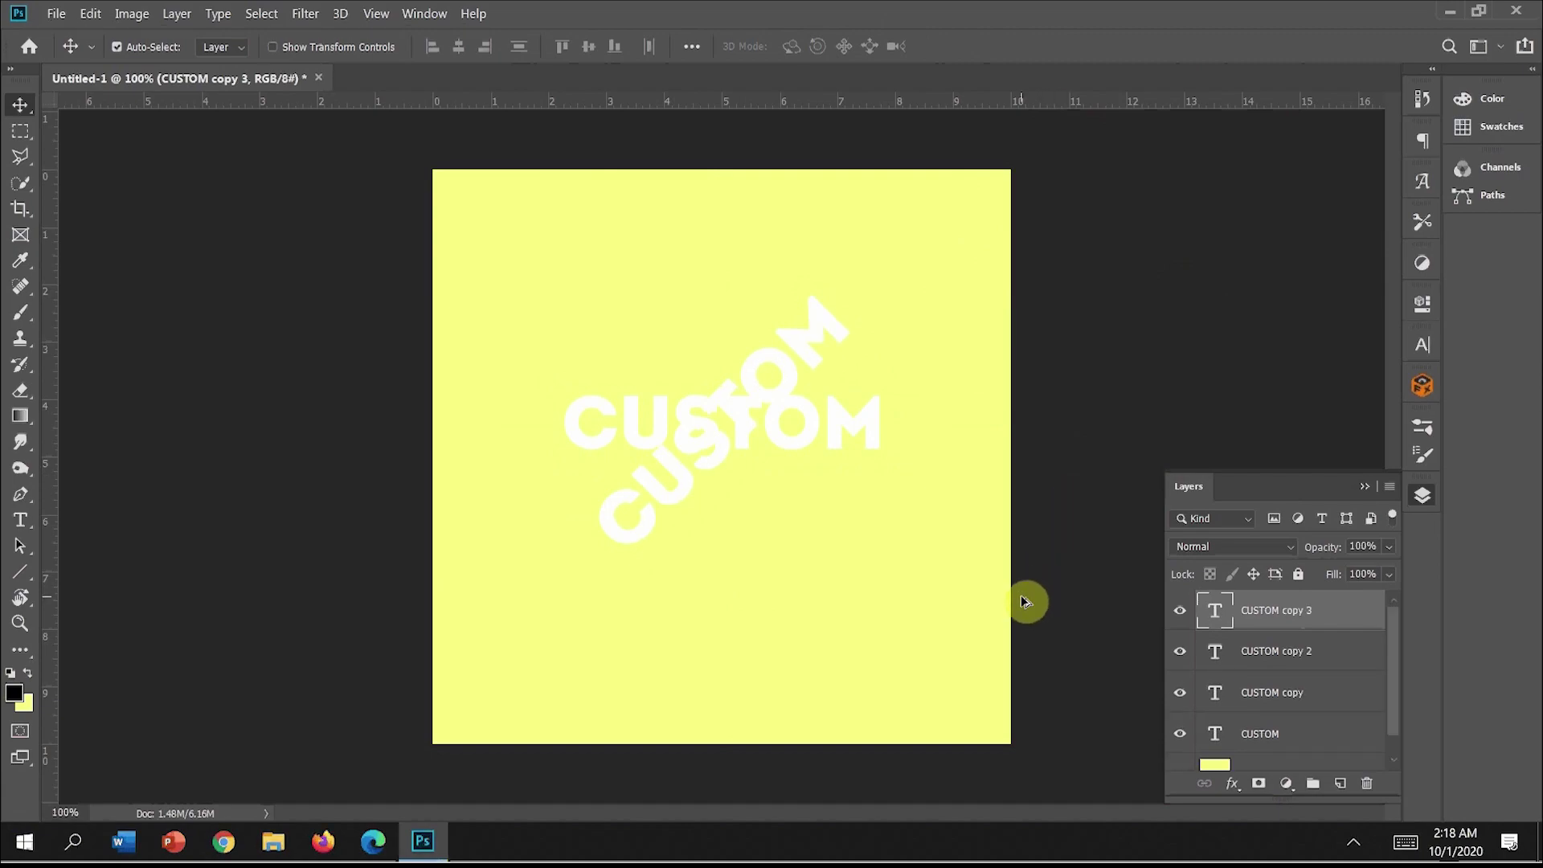
key(alt+Right)
key(alt+Right)
key(alt+Right)
key(alt+Right)
key(alt+Right)
key(alt+Right)
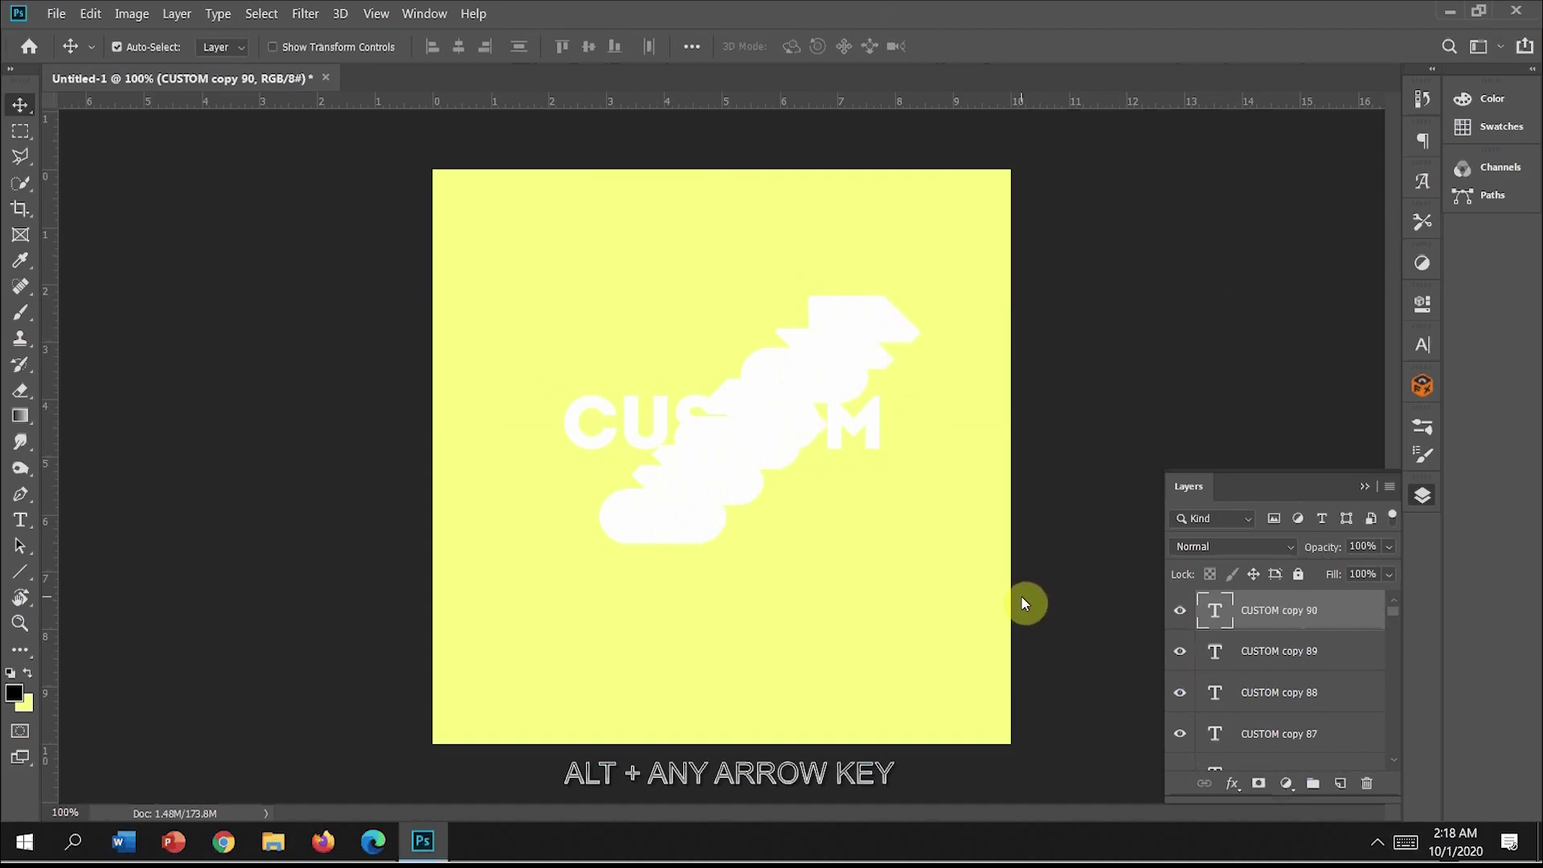
key(alt+Right)
key(alt+Right)
key(alt+Right)
key(alt+Right)
key(alt+Right)
key(alt+Right)
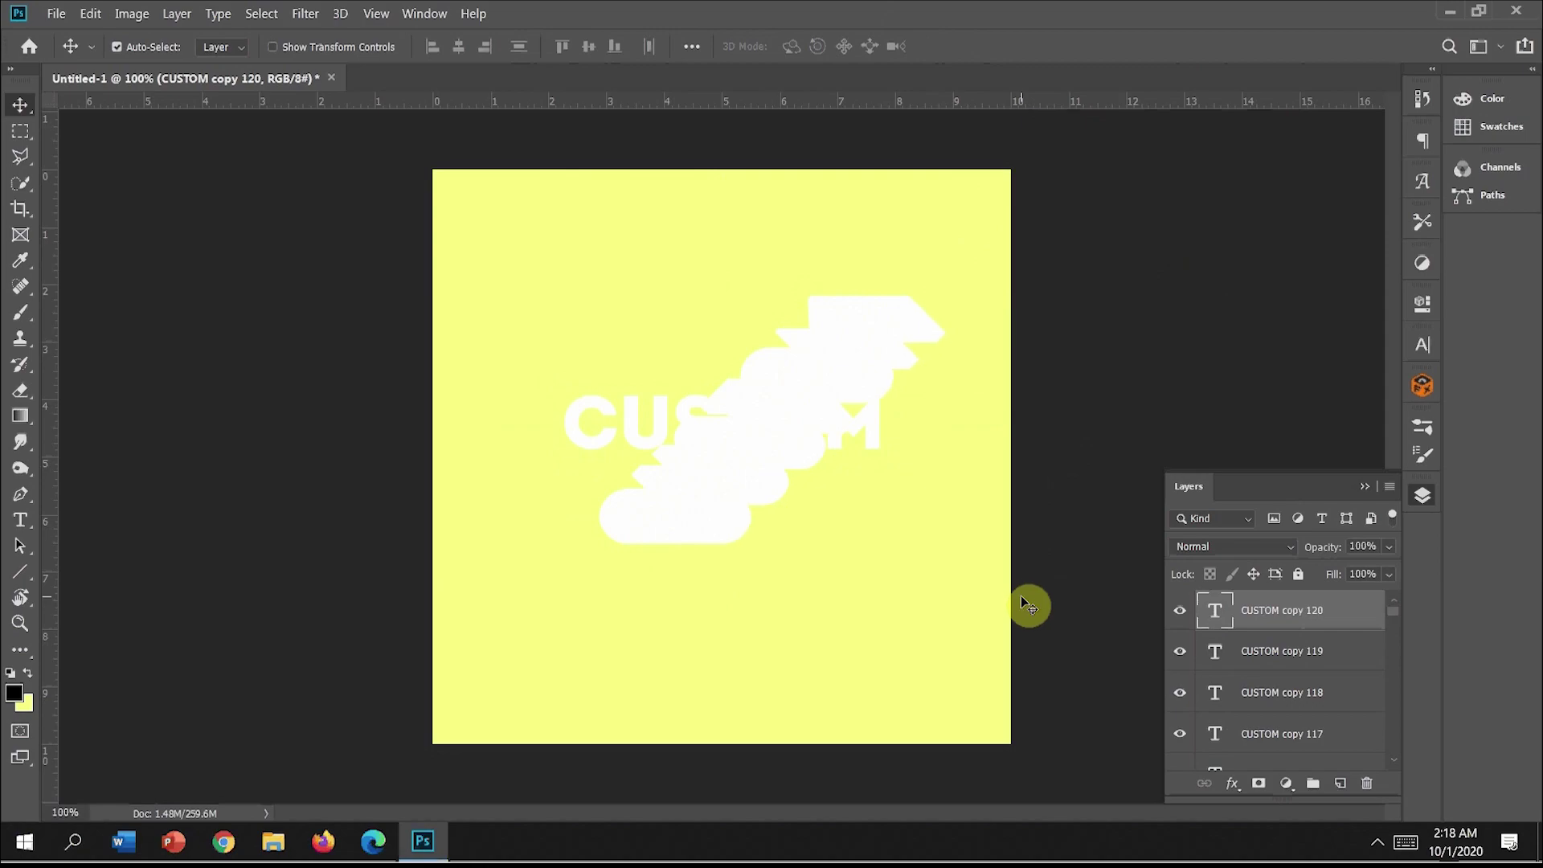
scroll(1337, 640, down, 3)
scroll(1337, 641, down, 3)
scroll(1336, 640, down, 3)
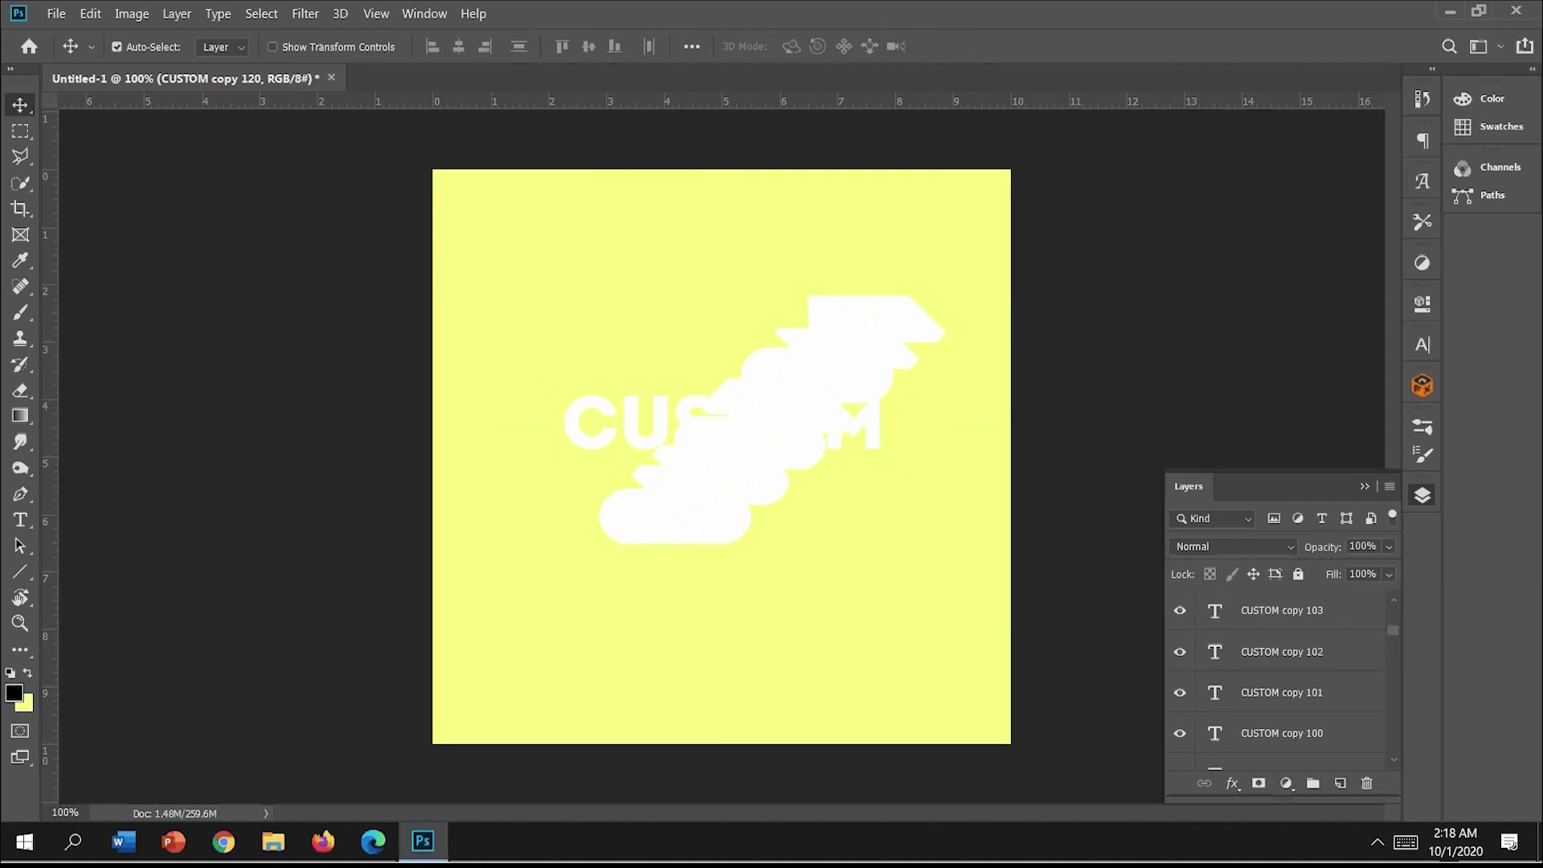
scroll(1340, 644, down, 5)
scroll(1340, 644, down, 5)
scroll(1340, 644, down, 5)
scroll(1340, 644, down, 5)
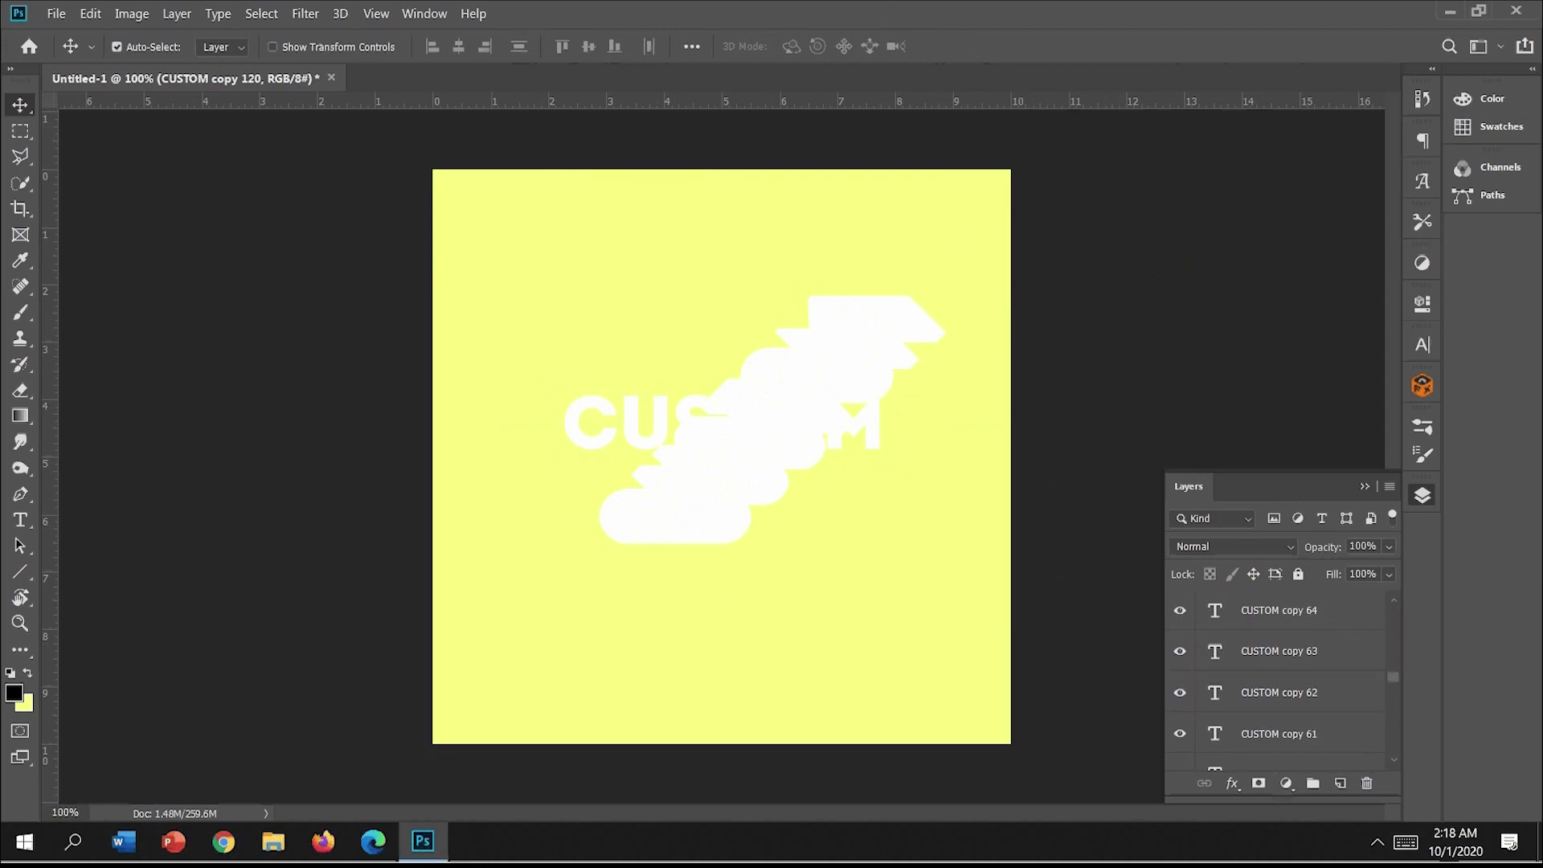
scroll(1341, 644, down, 4)
scroll(1340, 644, down, 4)
scroll(1340, 644, down, 4)
scroll(1340, 644, down, 4)
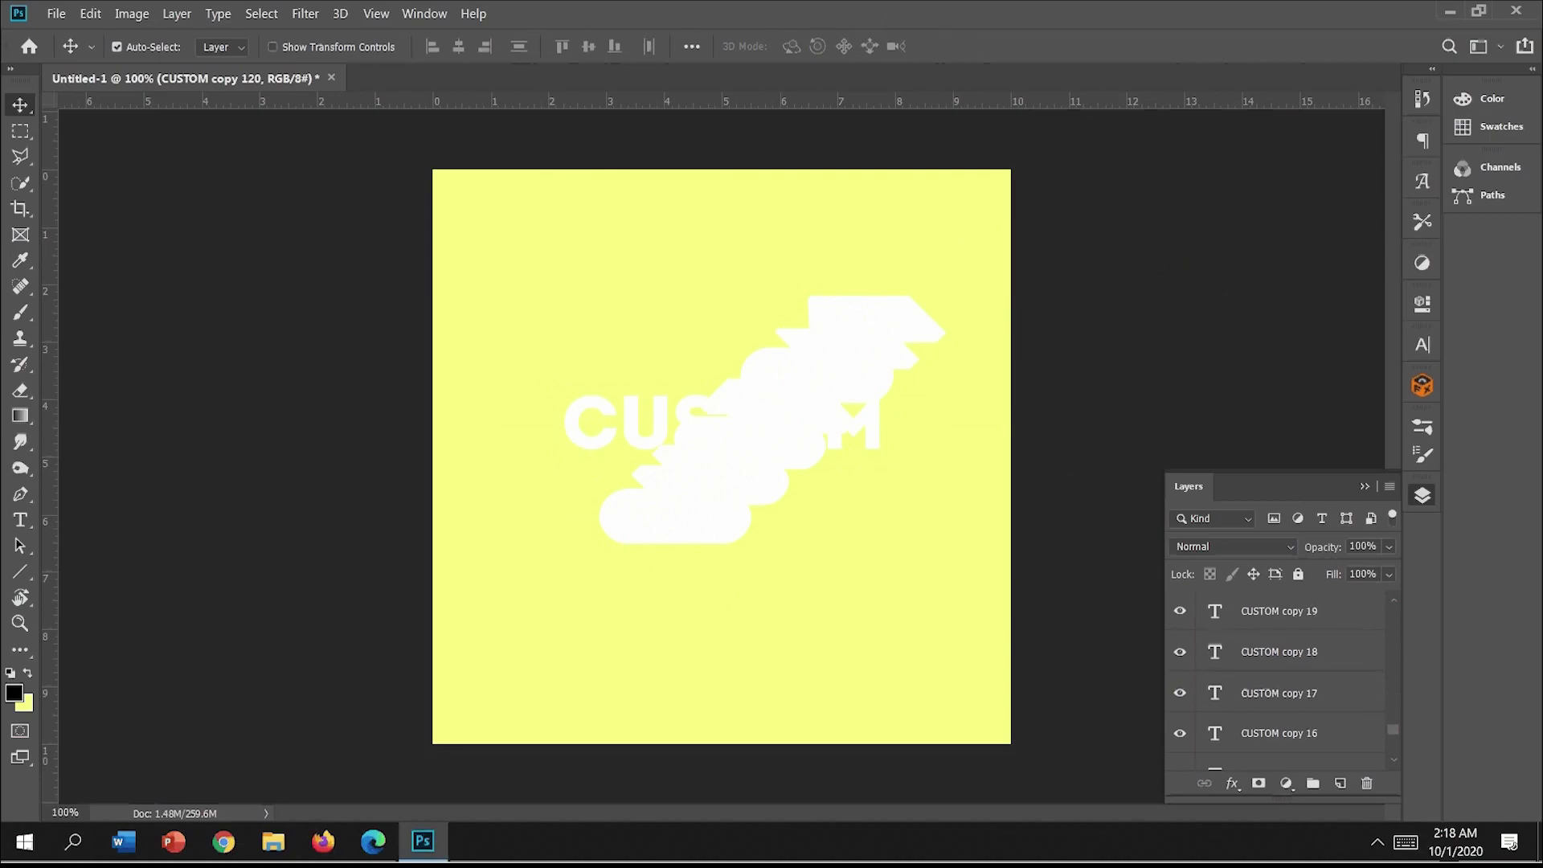
scroll(1340, 659, down, 3)
scroll(1340, 659, down, 3)
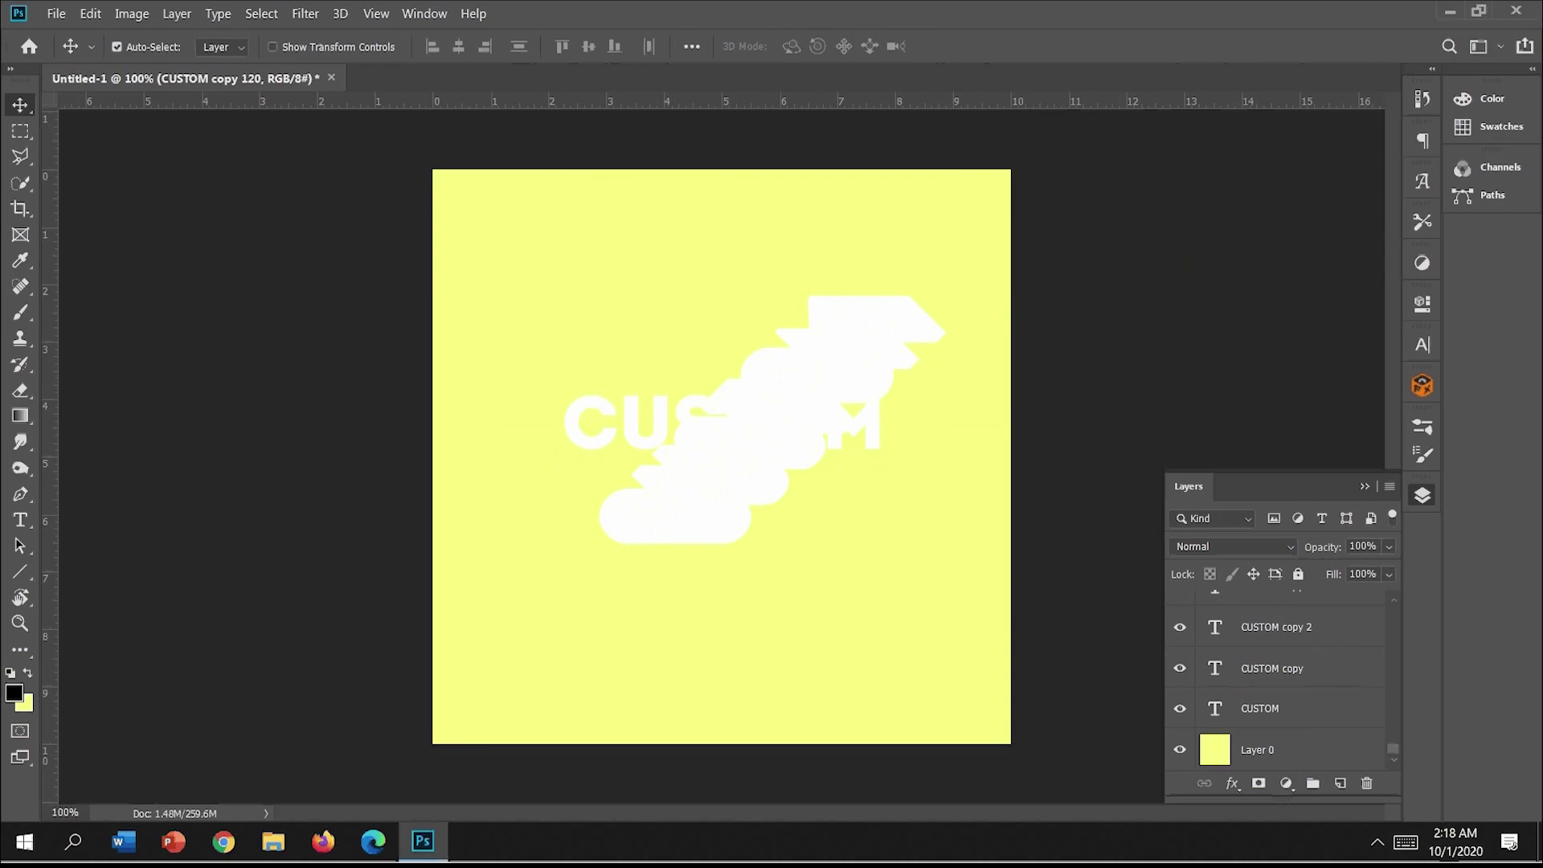
Step: Convert CUSTOM copy through copy 120 into one smart object and move CUSTOM above it
shift+click(1338, 670)
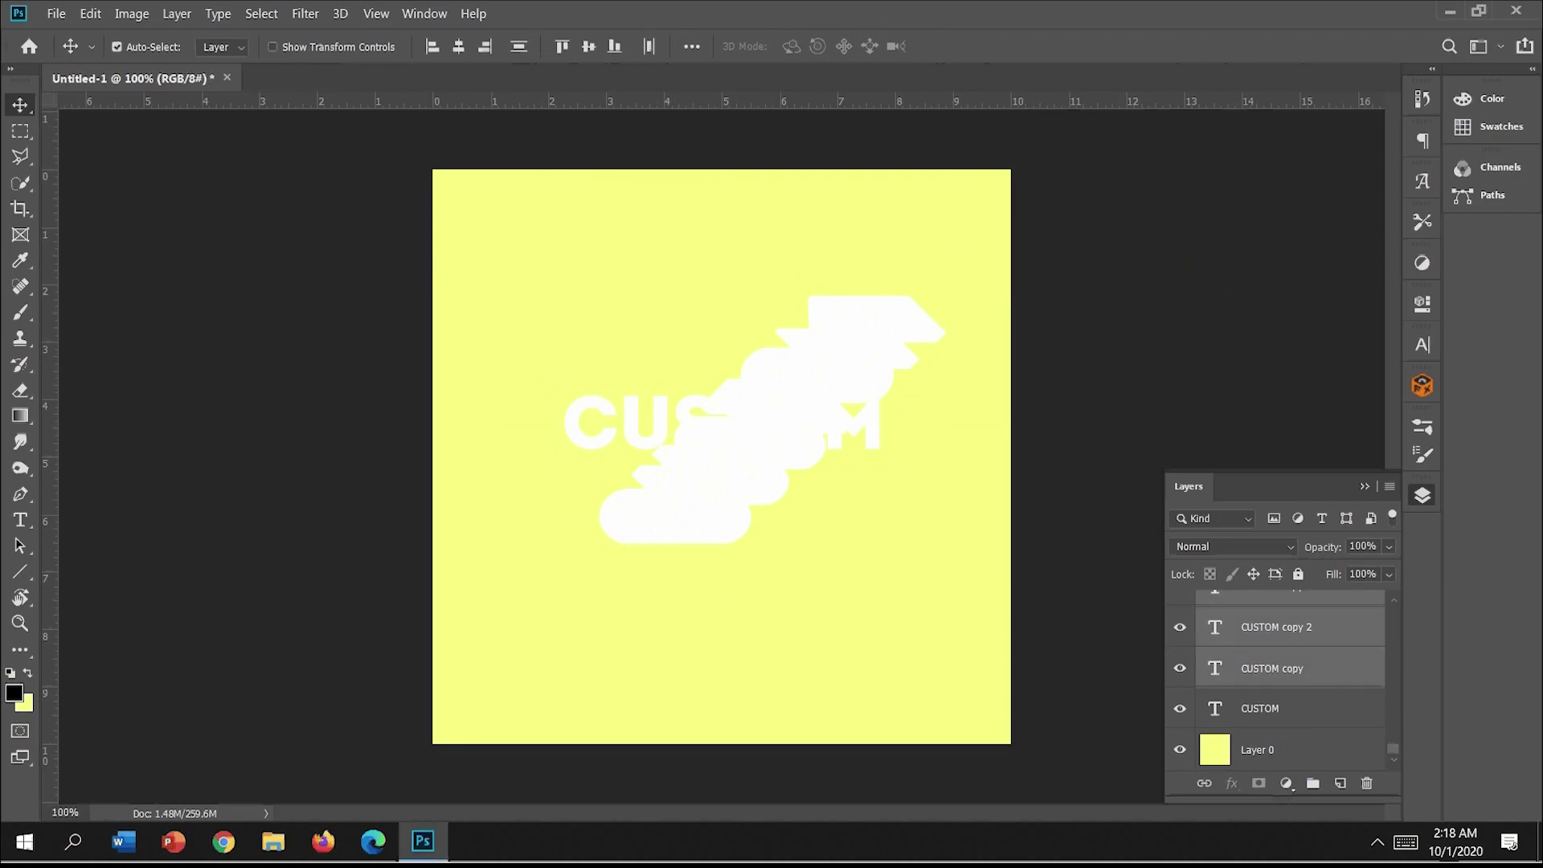
right_click(1339, 670)
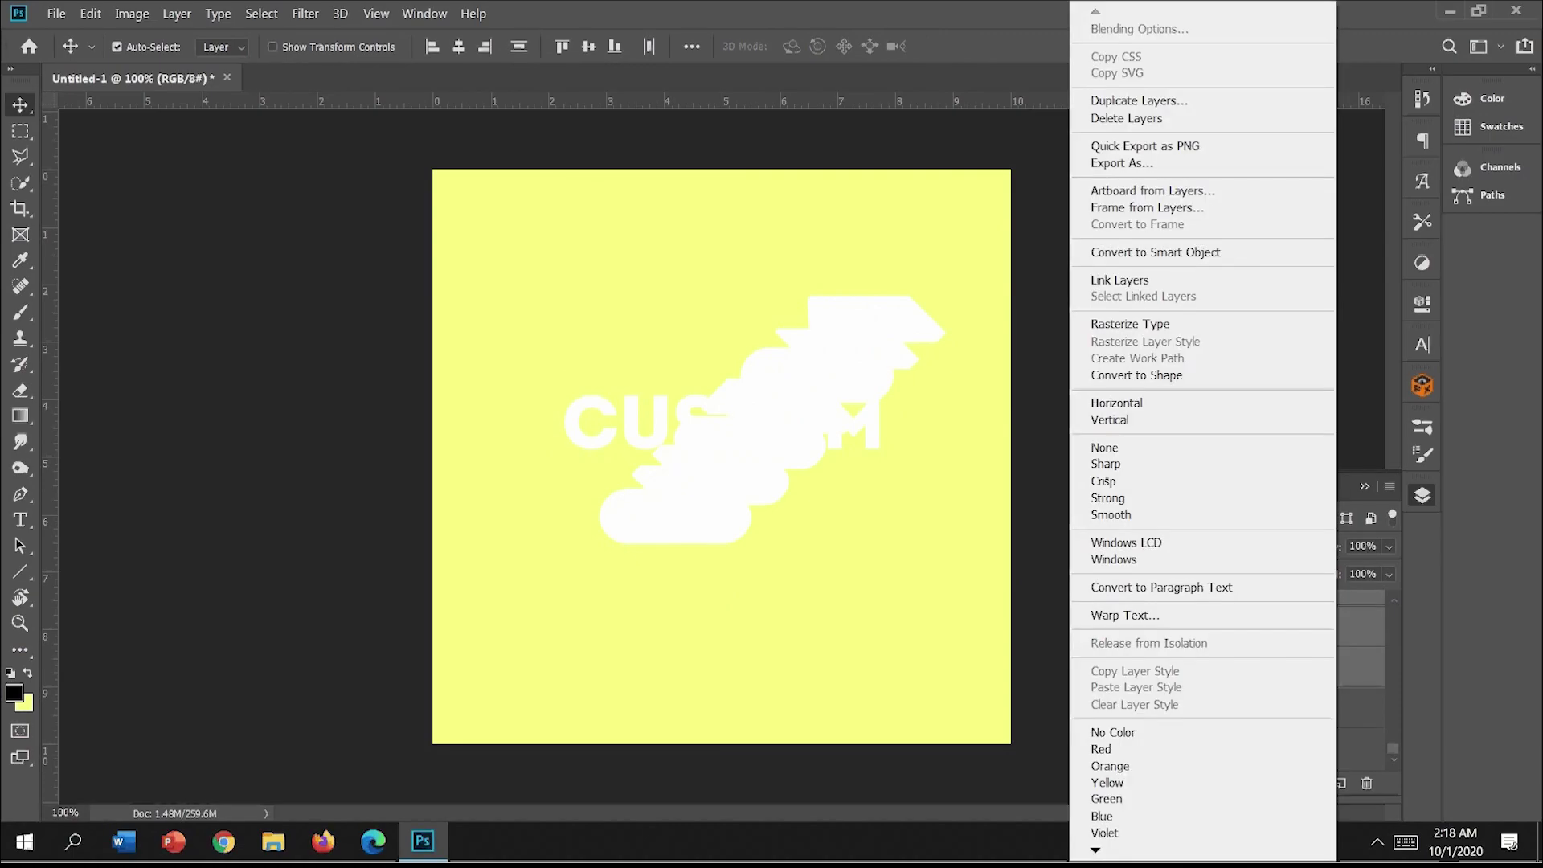
click(1177, 253)
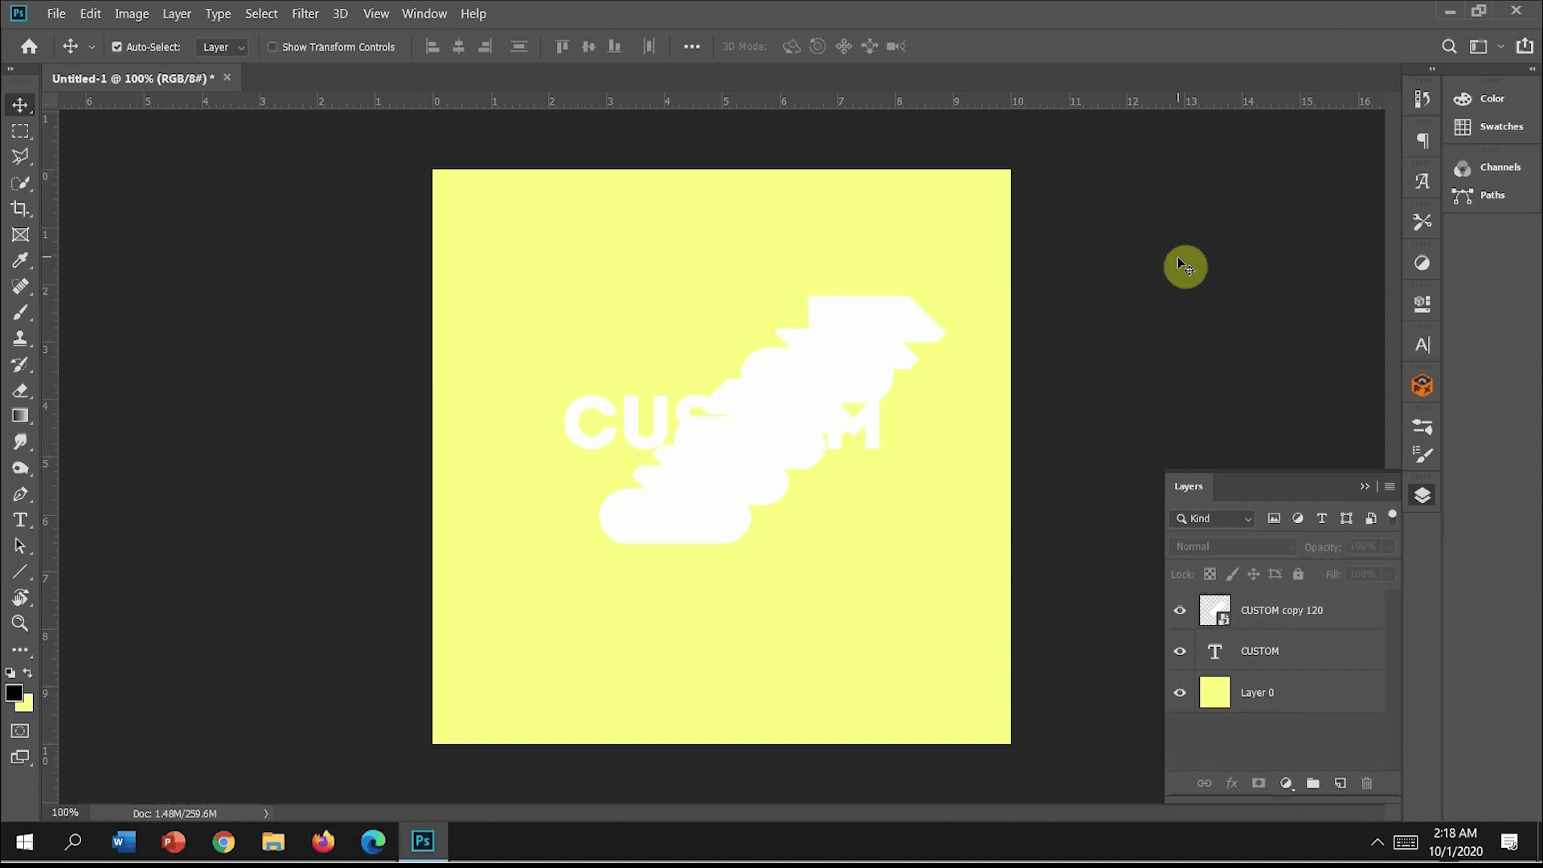
click(1323, 651)
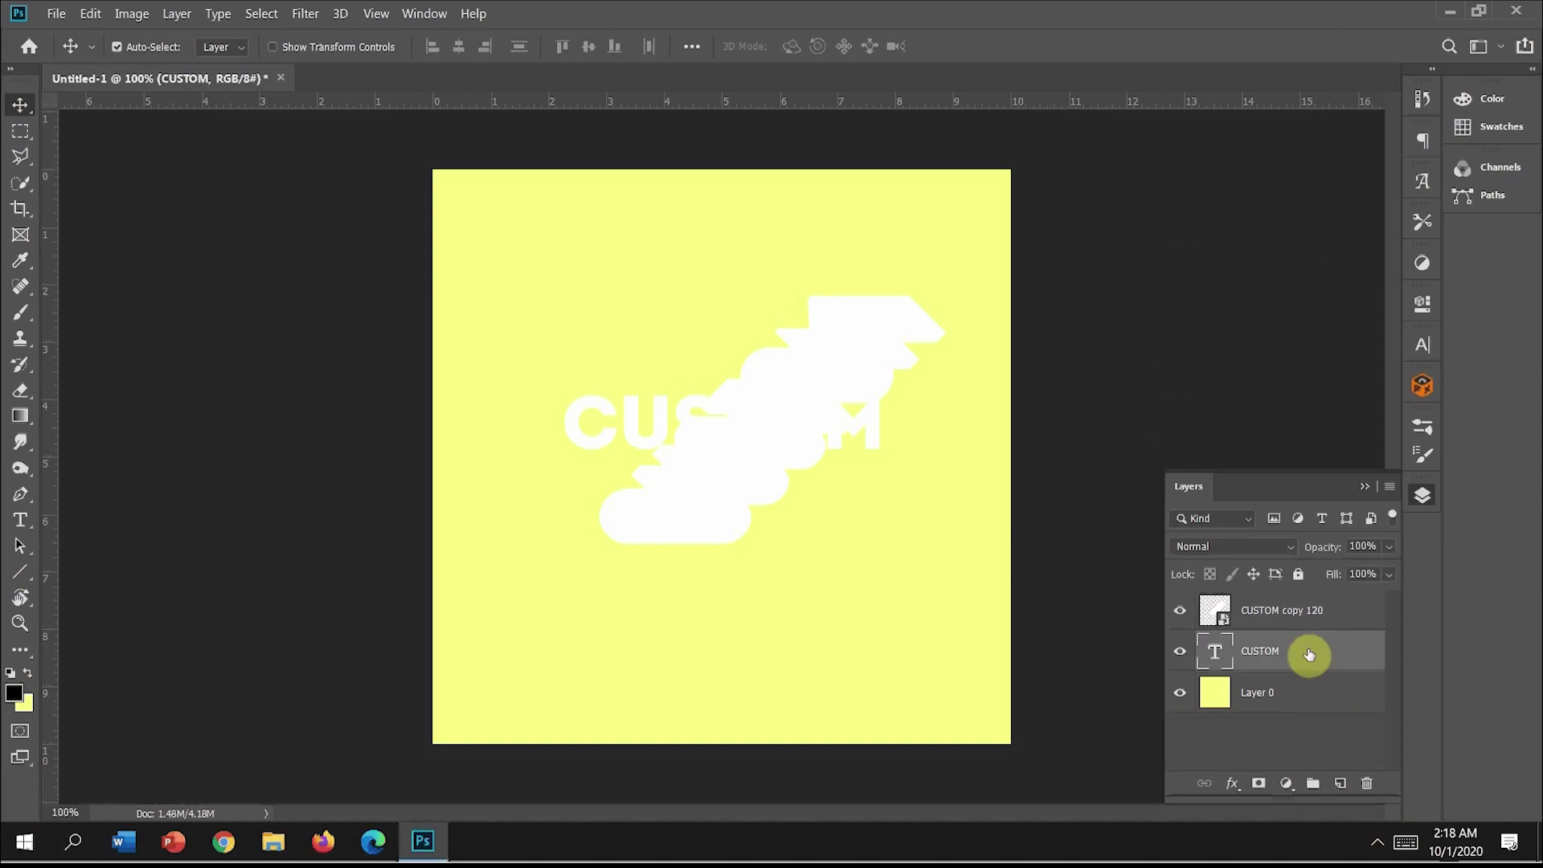
drag(1325, 651, 1336, 610)
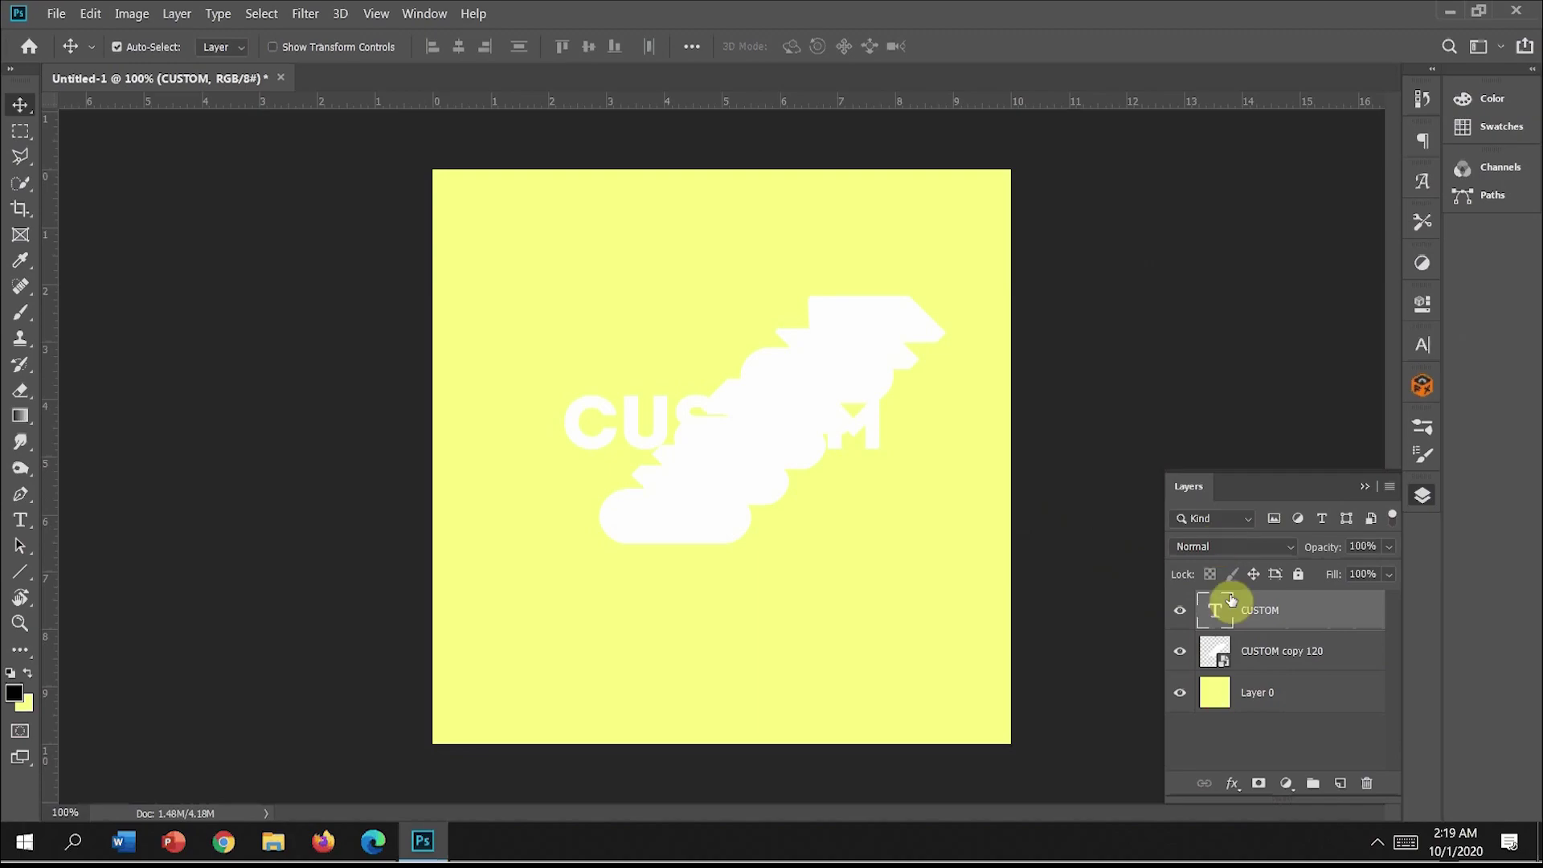
Step: Rotate the CUSTOM copy 120 smart object by 45° so it lies horizontally
click(1293, 661)
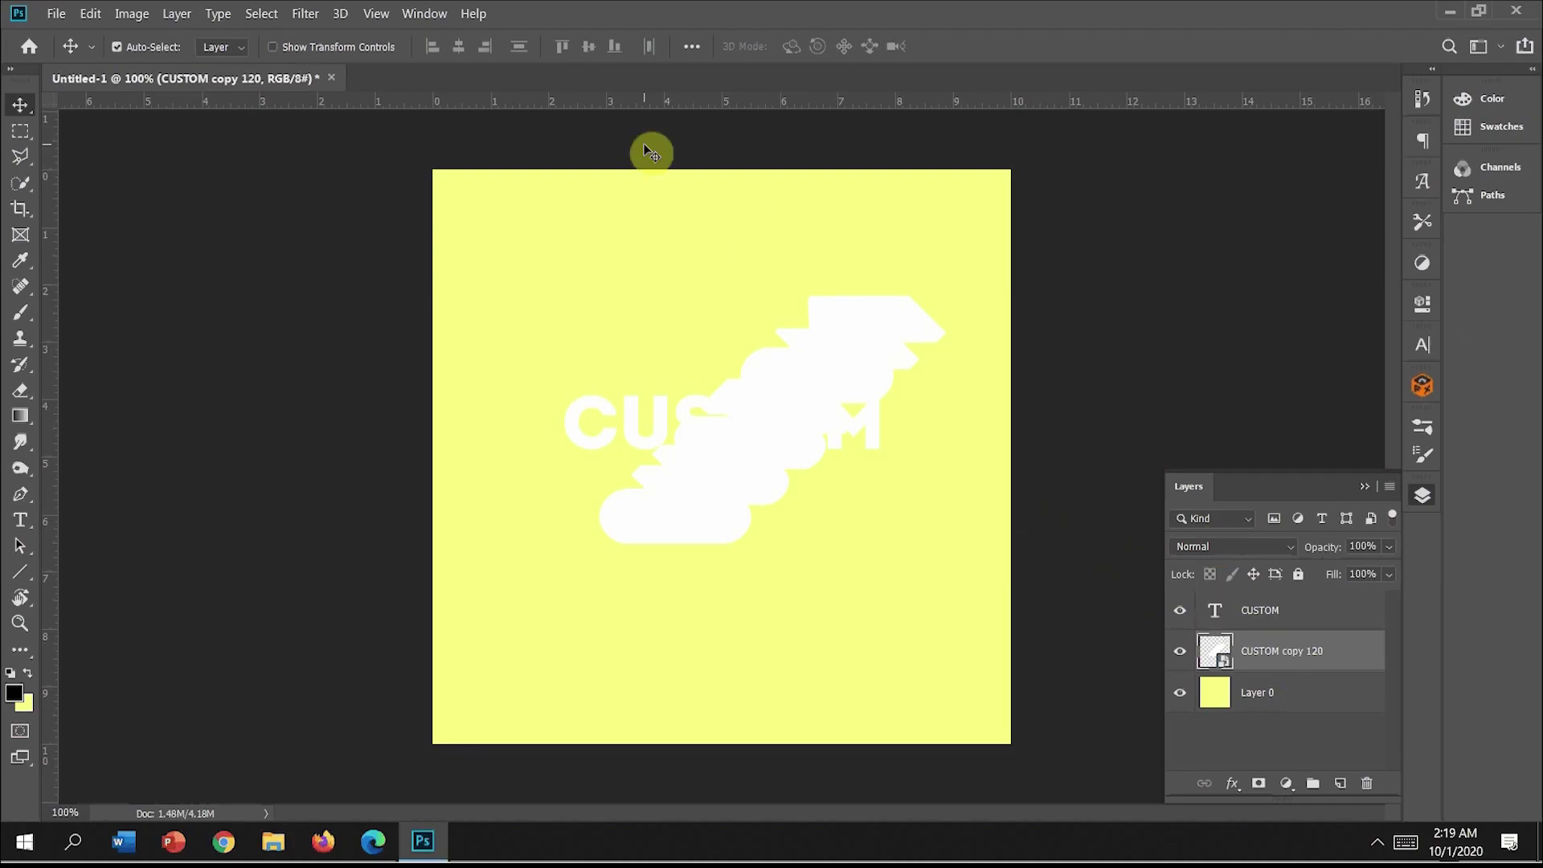
key(ctrl+t)
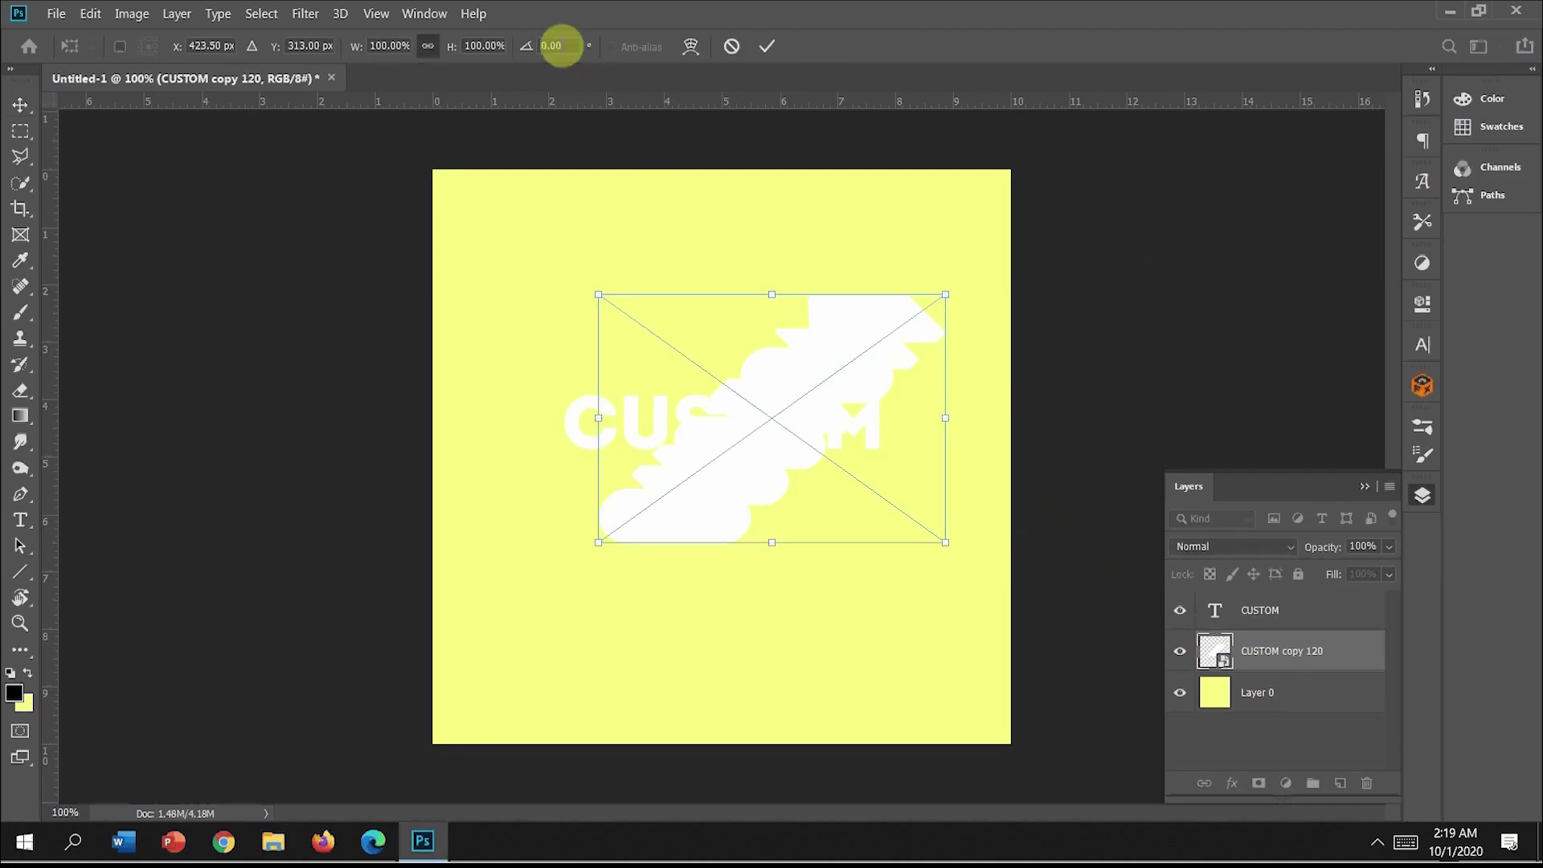
click(562, 46)
text(45)
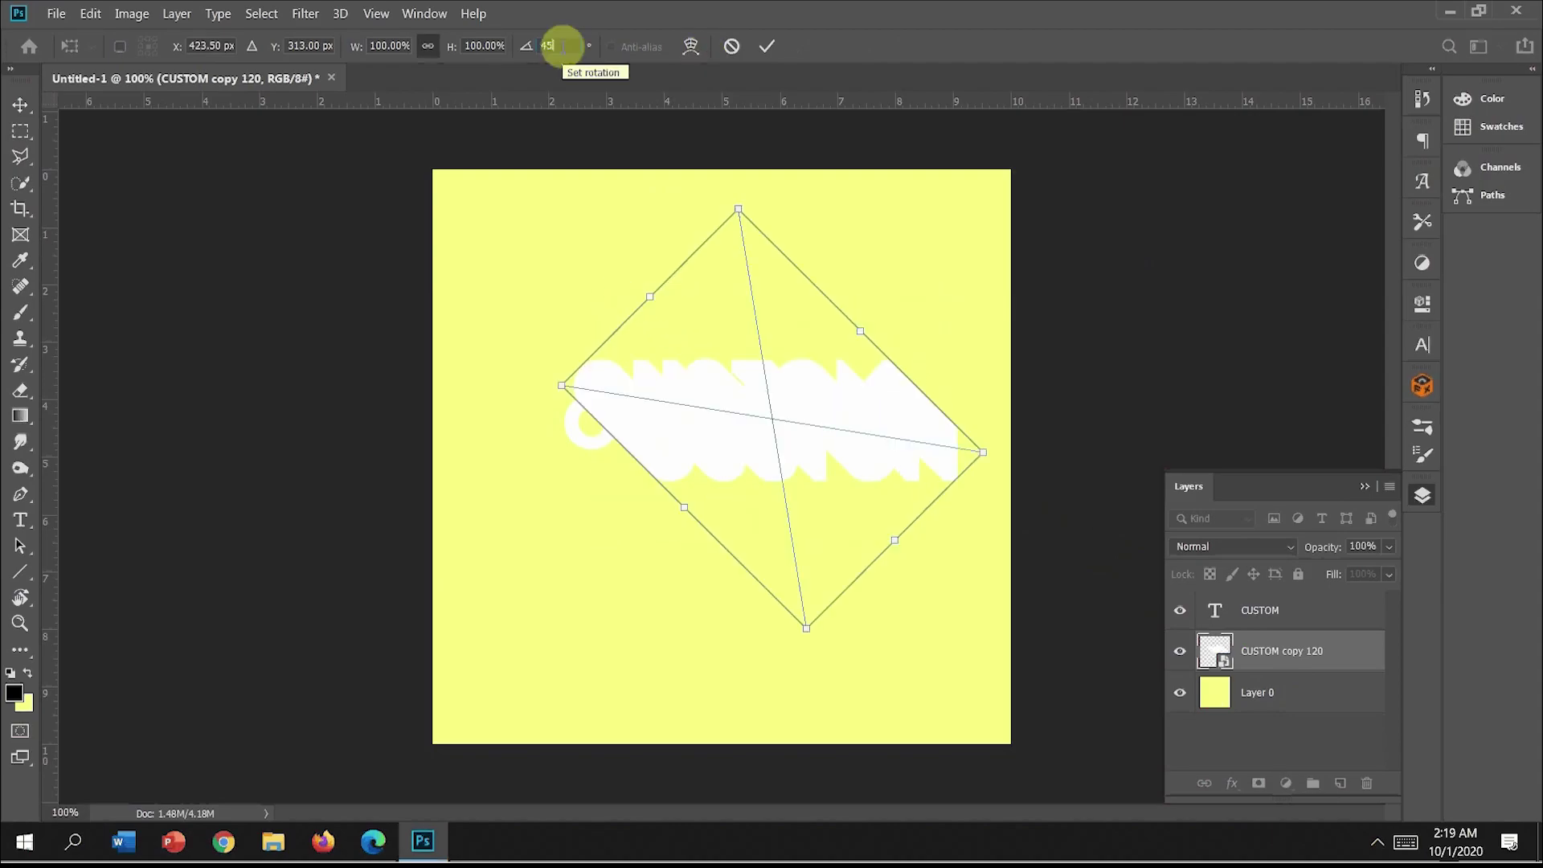
key(Return)
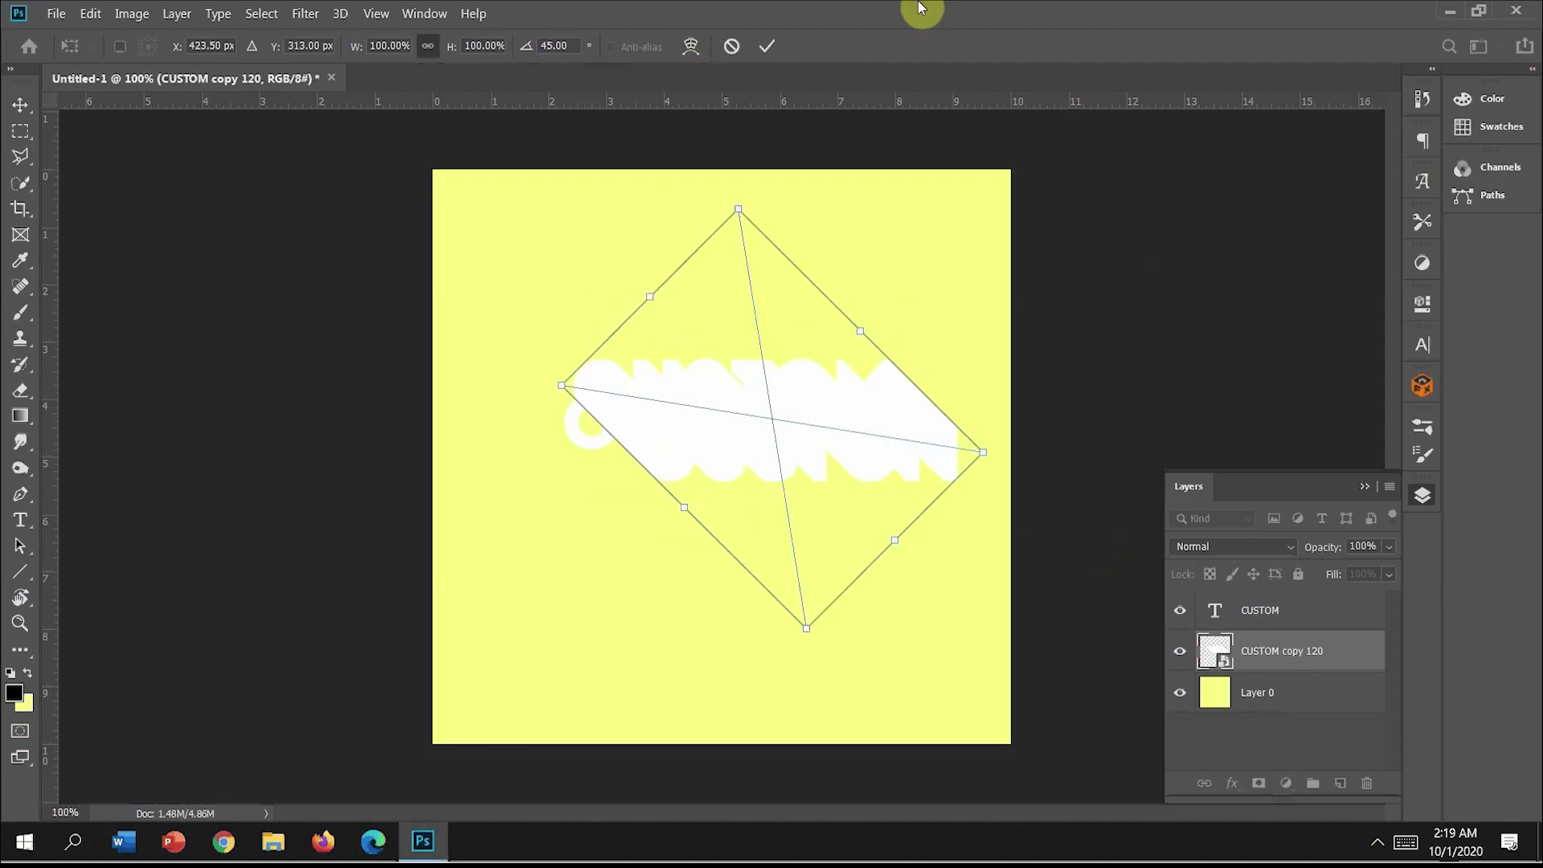
click(767, 49)
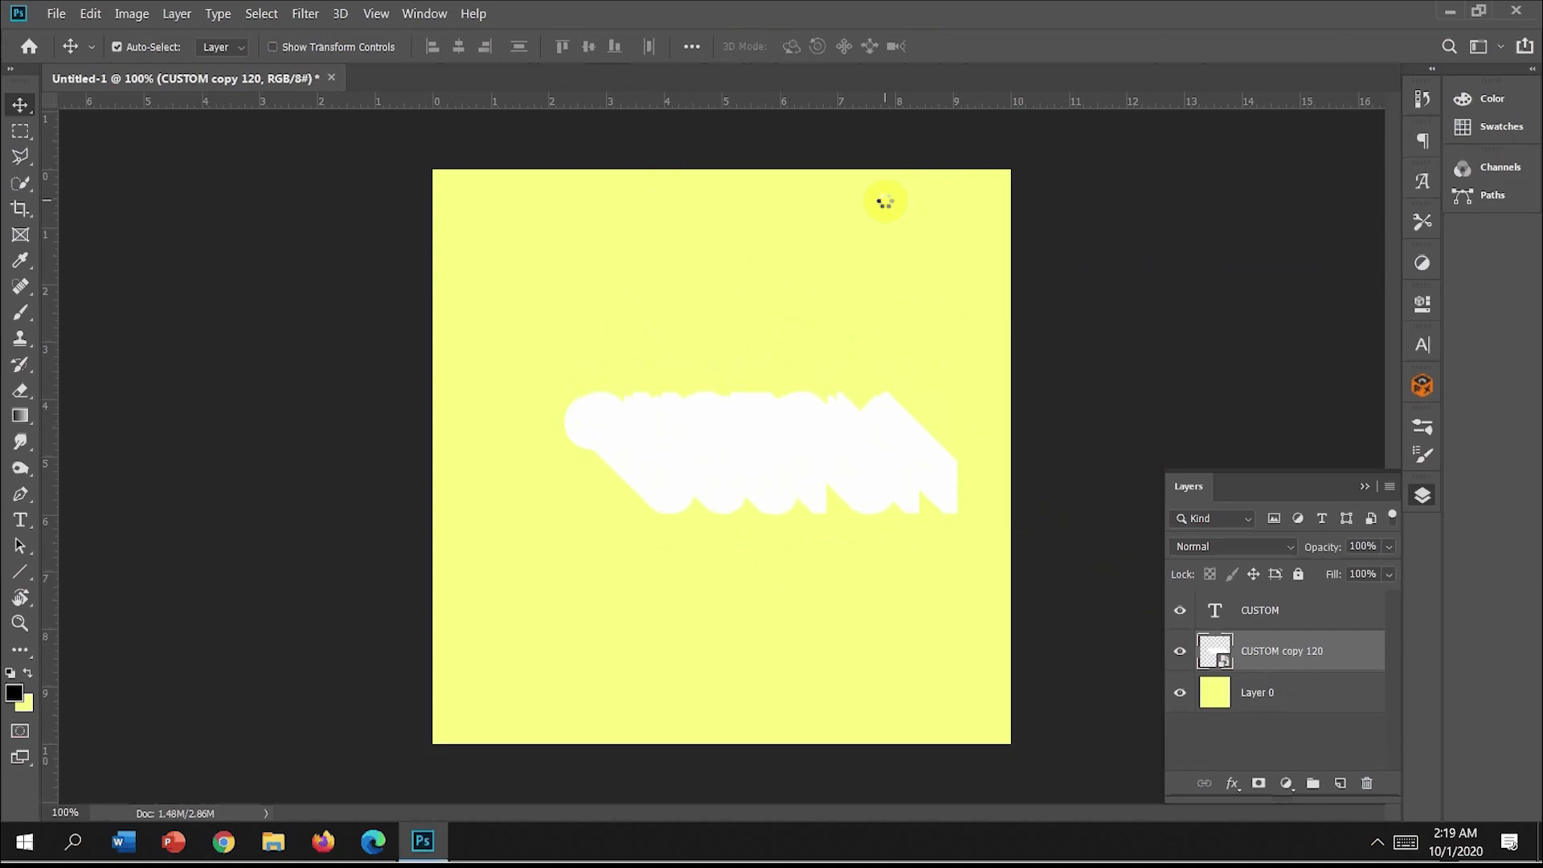
Step: Nudge the extrusion with arrow keys to sit just under and behind the CUSTOM text
key(Down)
key(Down)
key(Down)
key(Down)
key(Down)
key(Down)
key(Down)
key(Down)
key(Down)
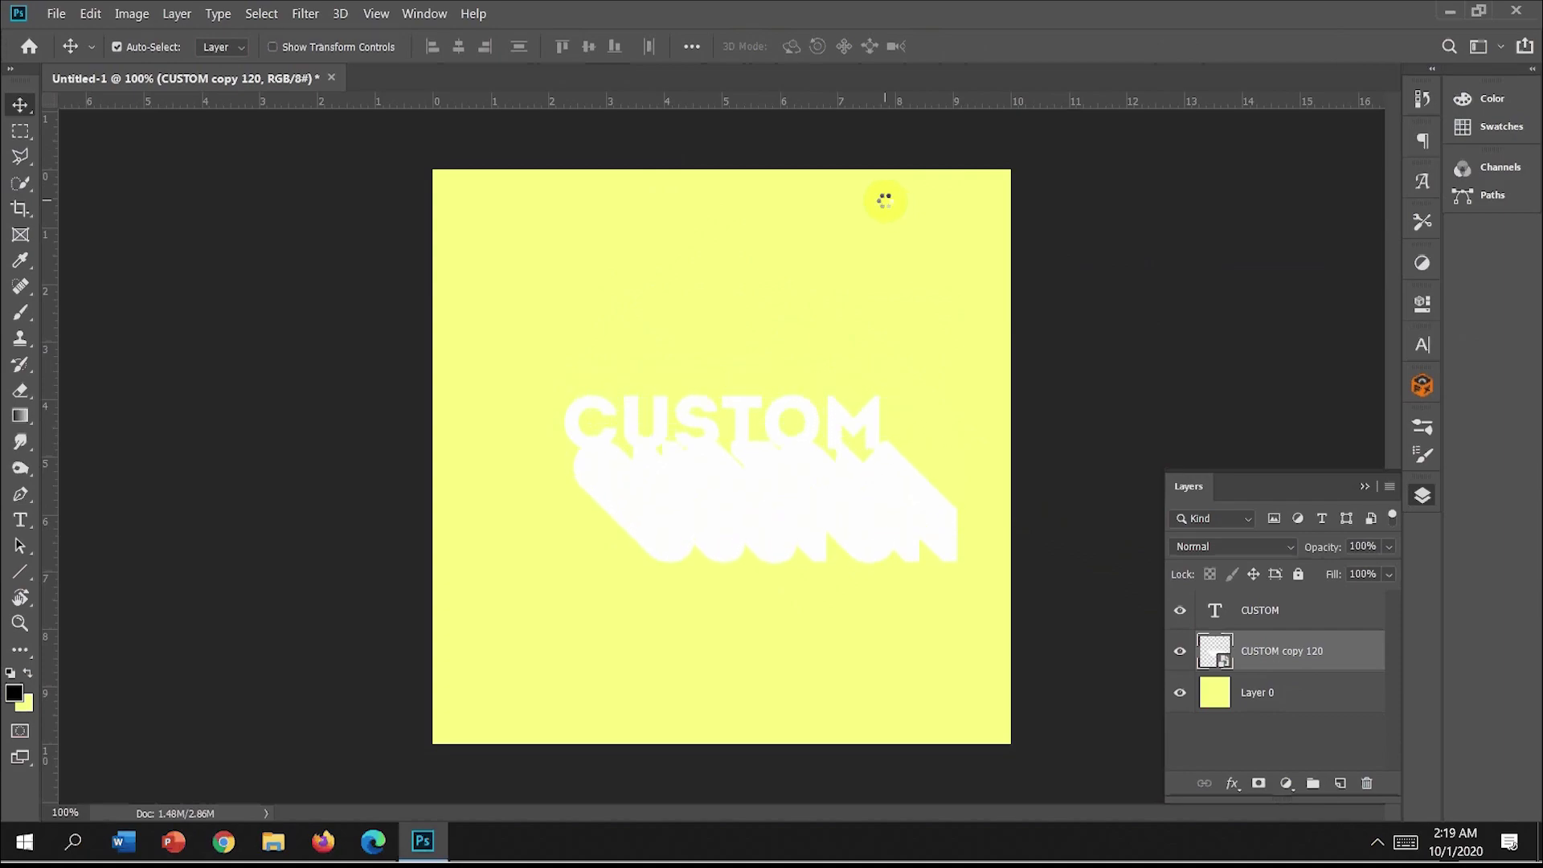
key(Down)
key(Down)
key(Down)
key(Down)
key(Down)
key(Down)
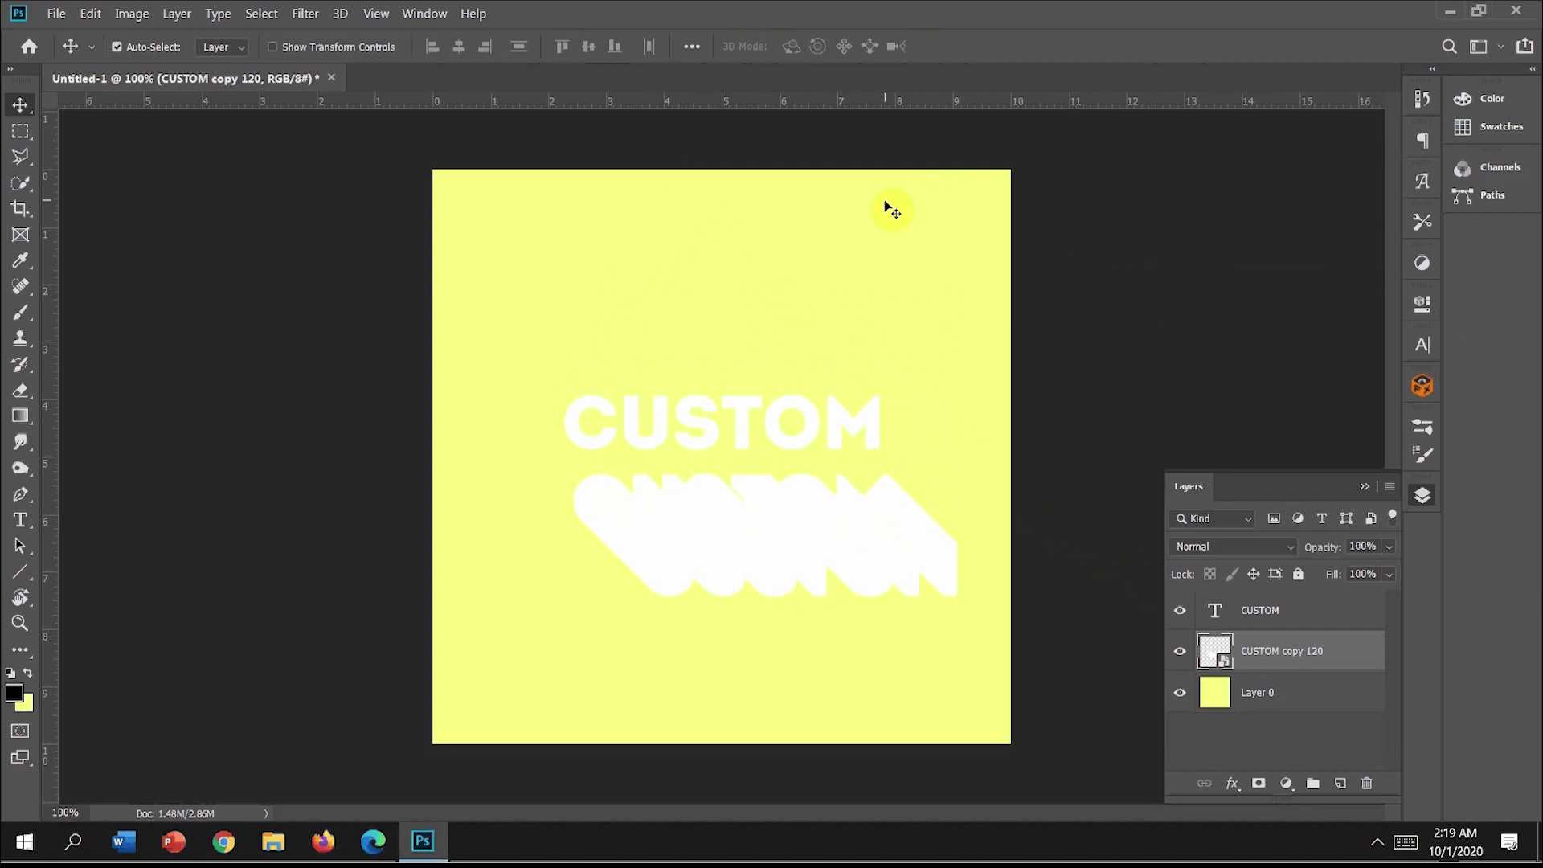
key(Up)
key(Up)
key(Up)
key(Up)
key(Up)
key(Up)
key(Up)
key(Up)
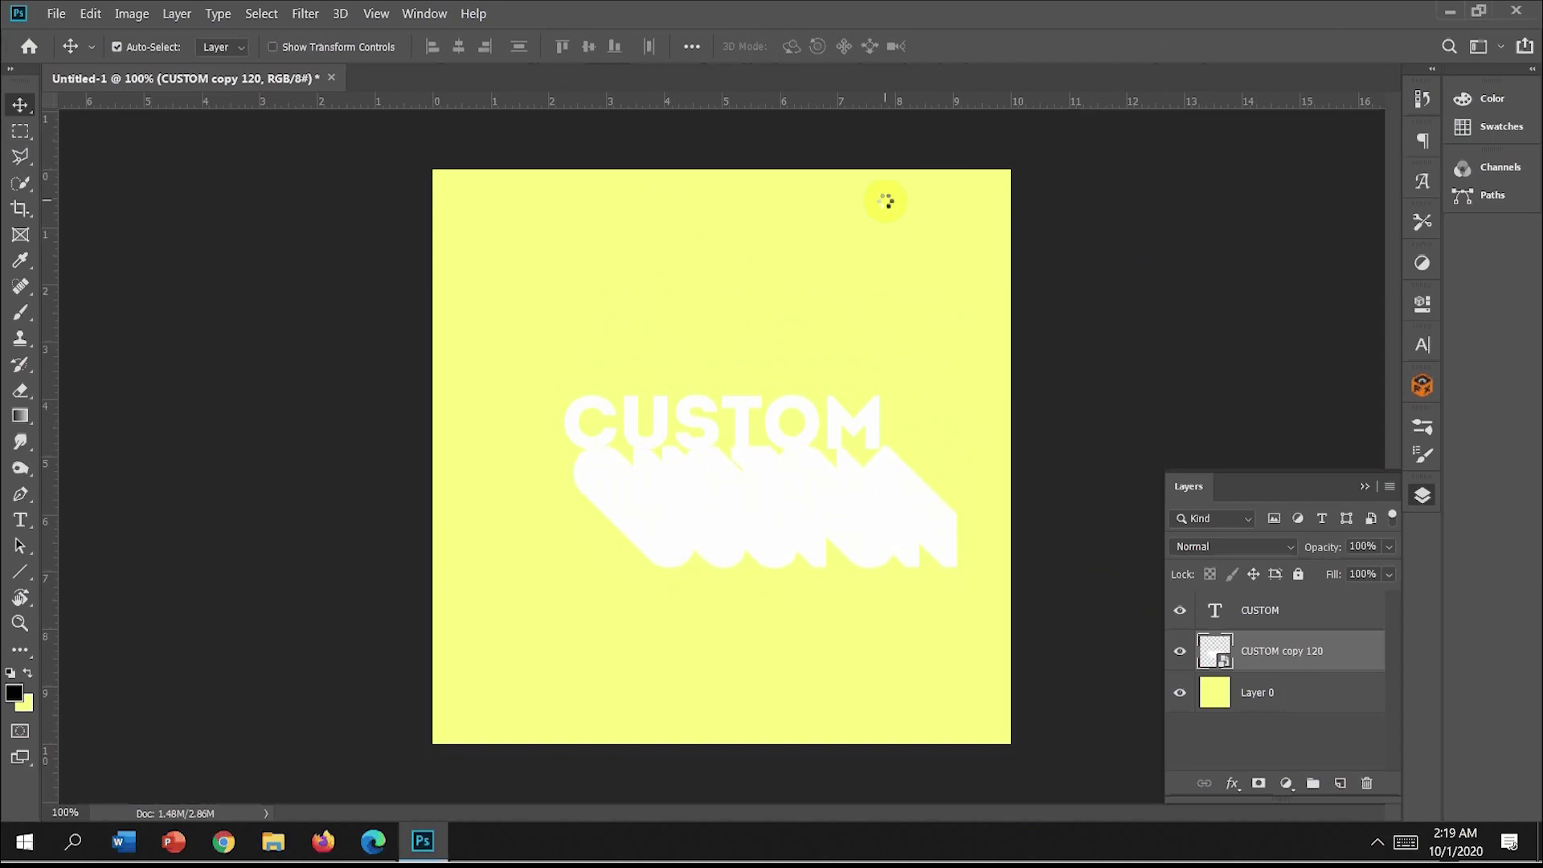
key(Up)
key(Up)
key(Up)
key(Up)
key(Up)
key(Up)
key(Up)
key(Up)
key(Up)
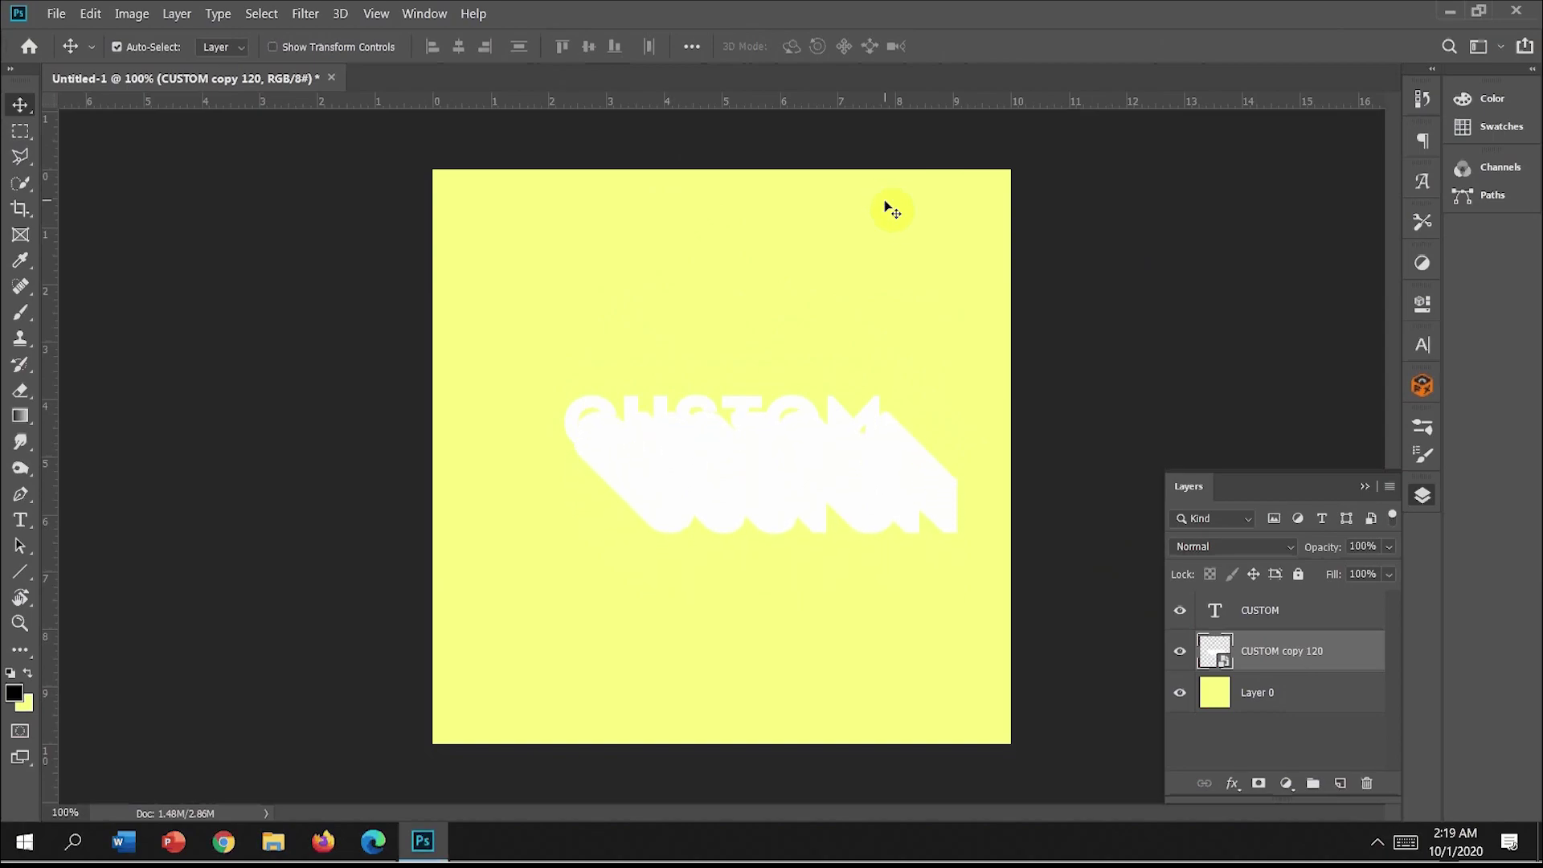
key(Up)
key(Up)
key(Up)
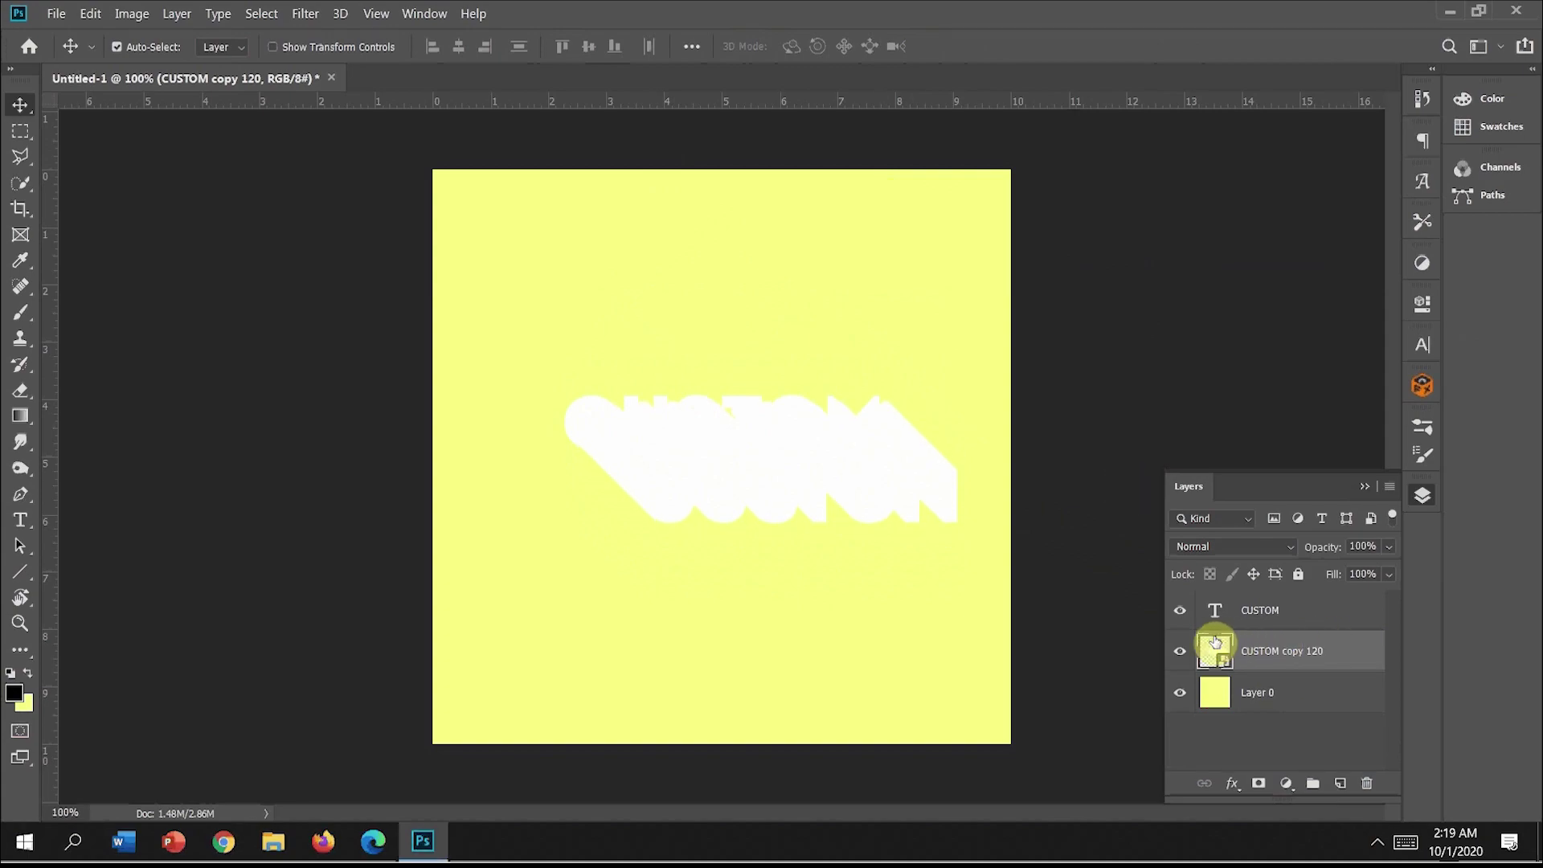
Step: Give the CUSTOM copy 120 extrusion a black Color Overlay at 100% opacity
click(1232, 784)
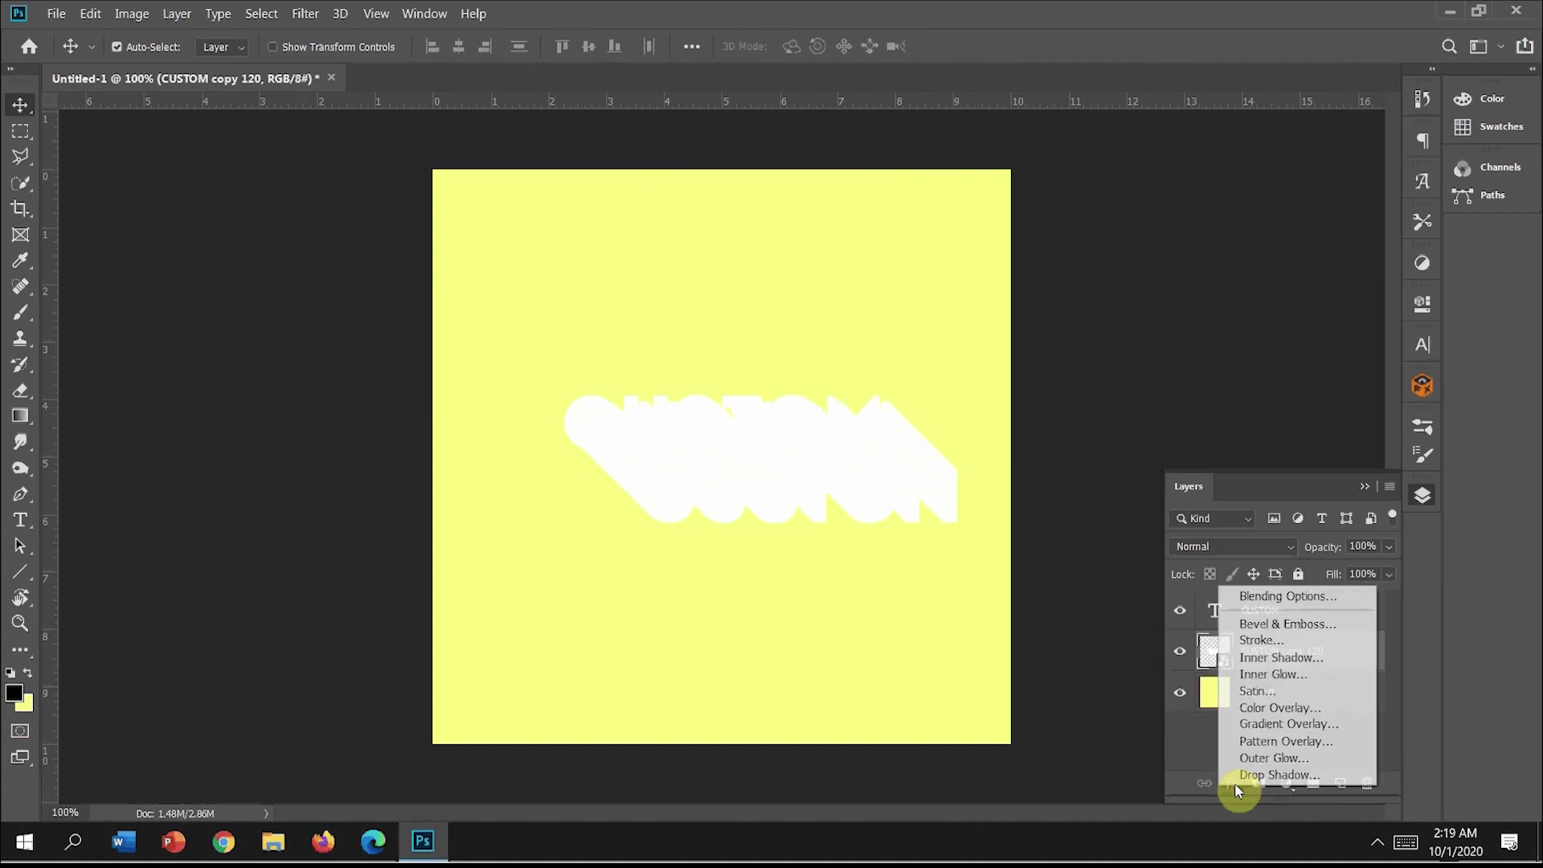
click(1278, 707)
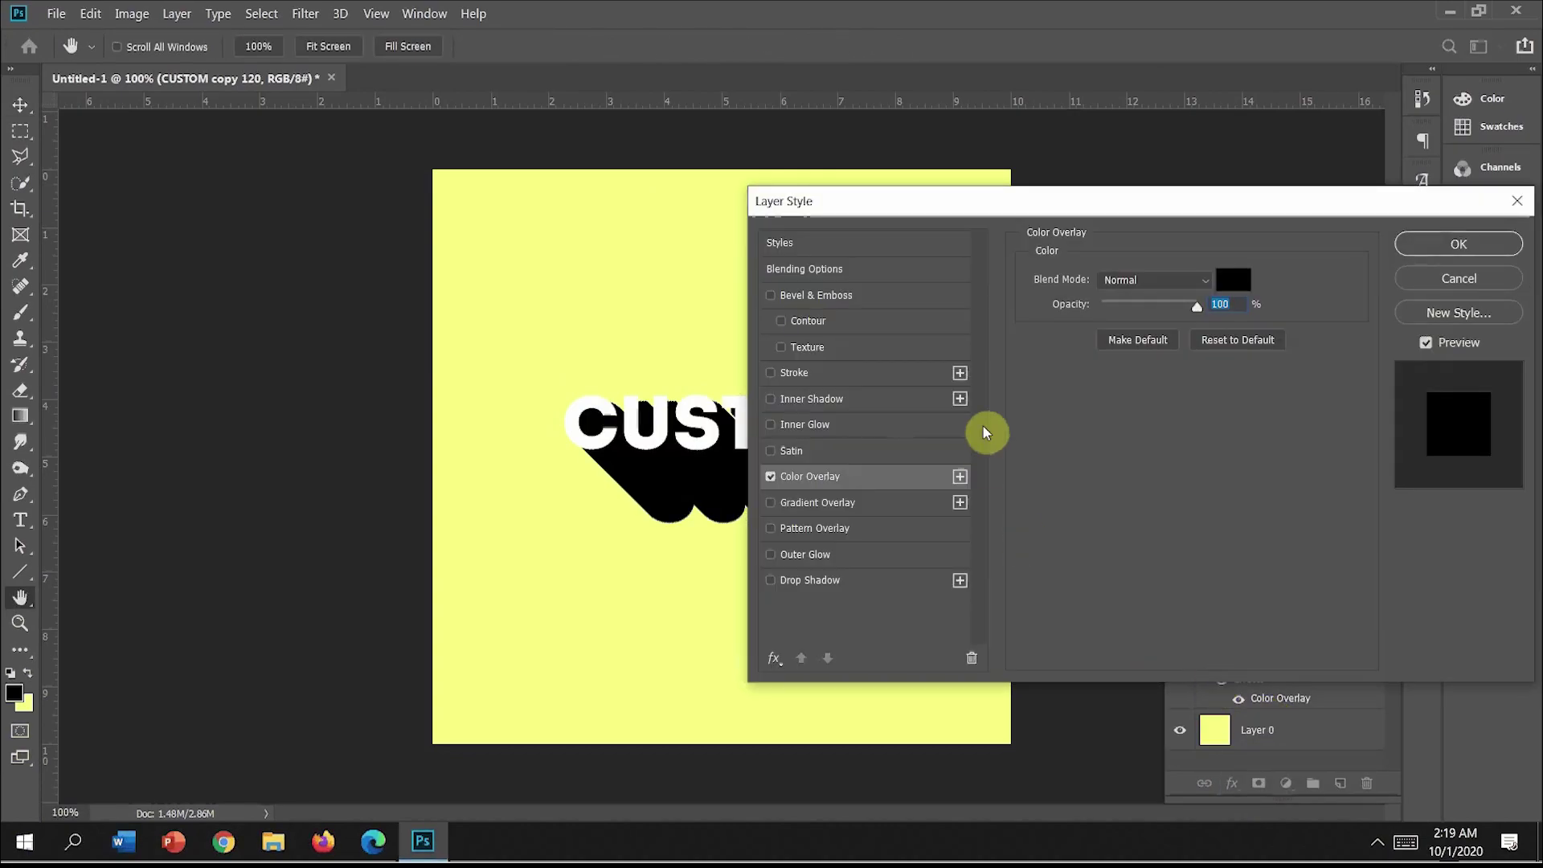
click(1476, 245)
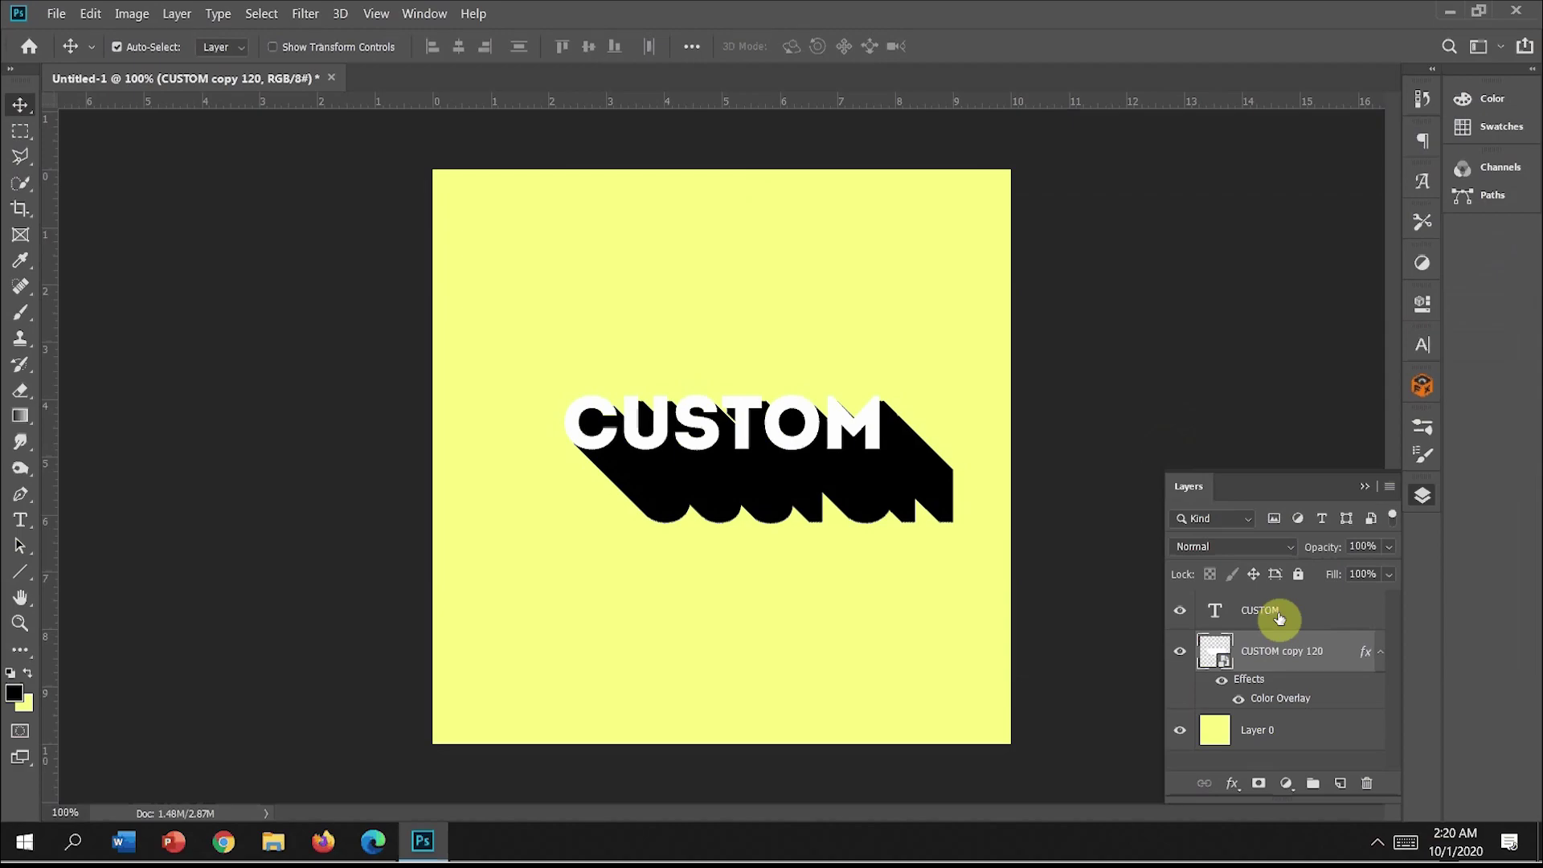
right_click(1290, 660)
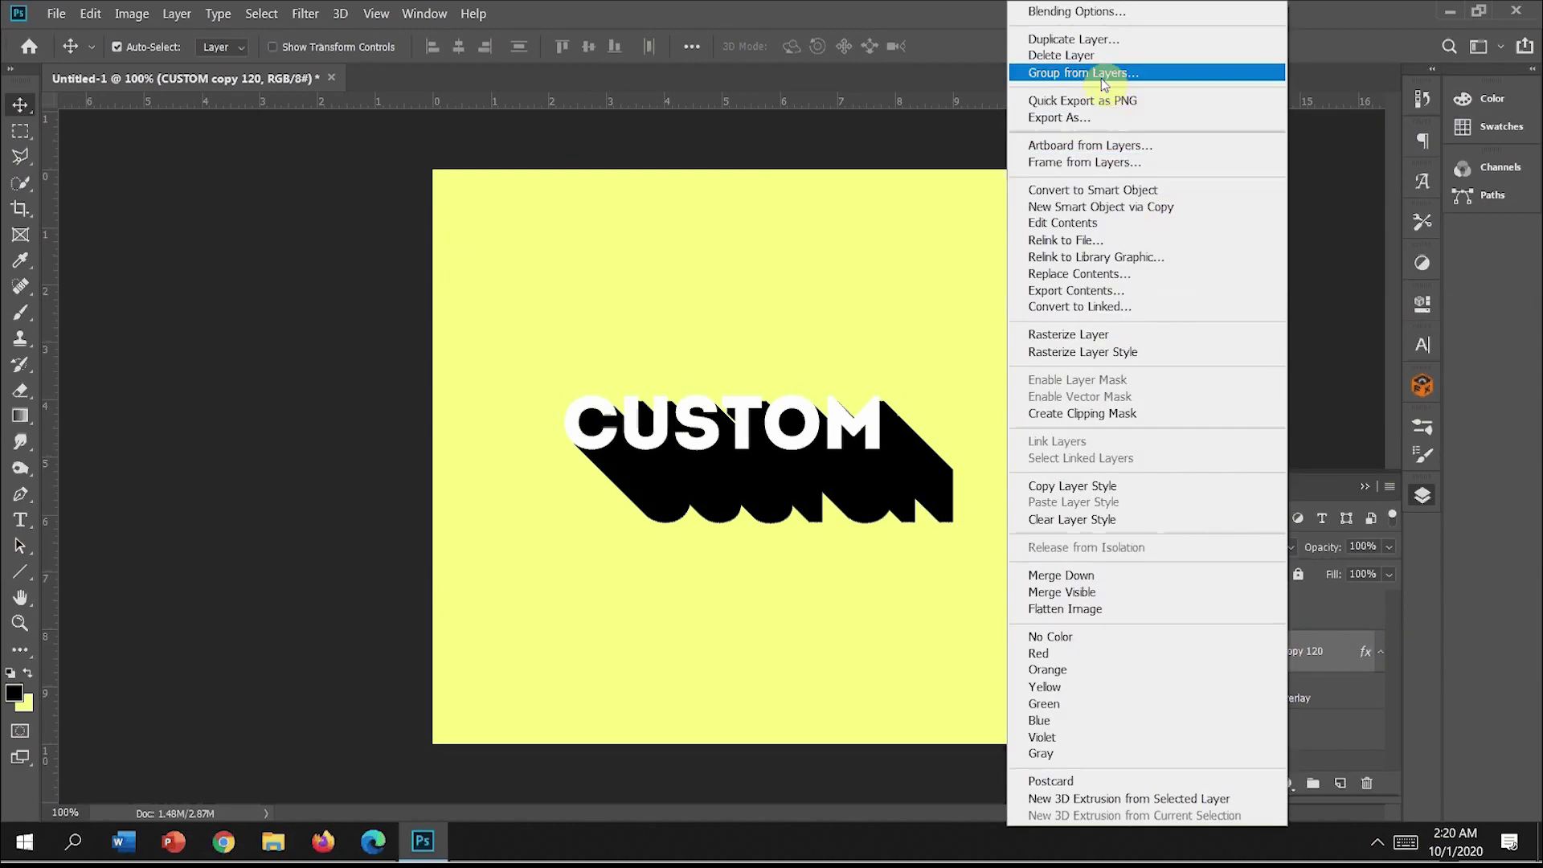
Step: Duplicate the shadow layer twice, creating CUSTOM copy 121 and CUSTOM copy 122
click(1099, 39)
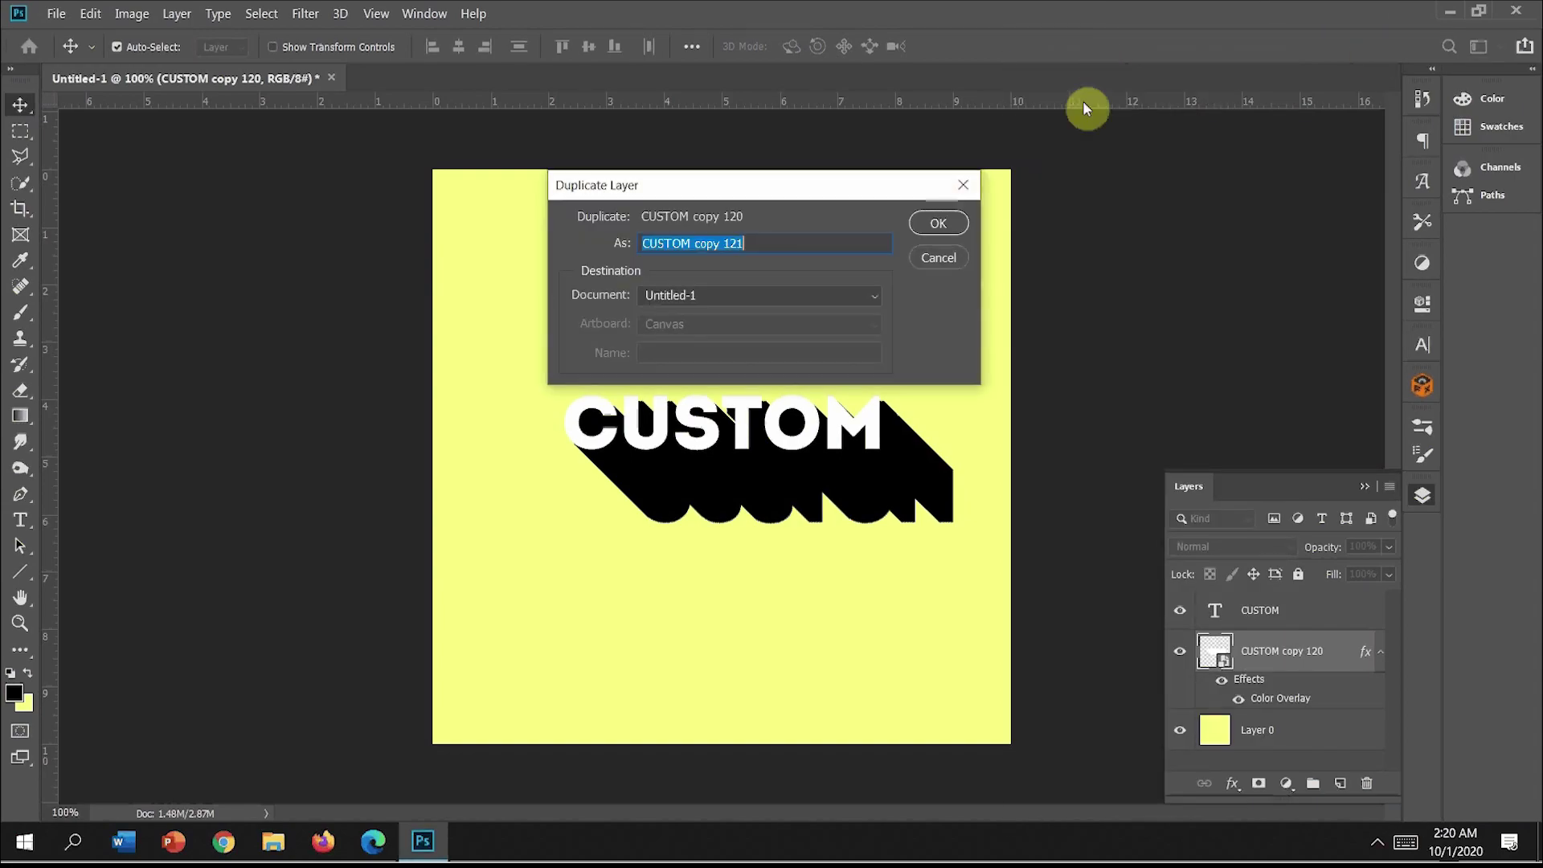
click(941, 222)
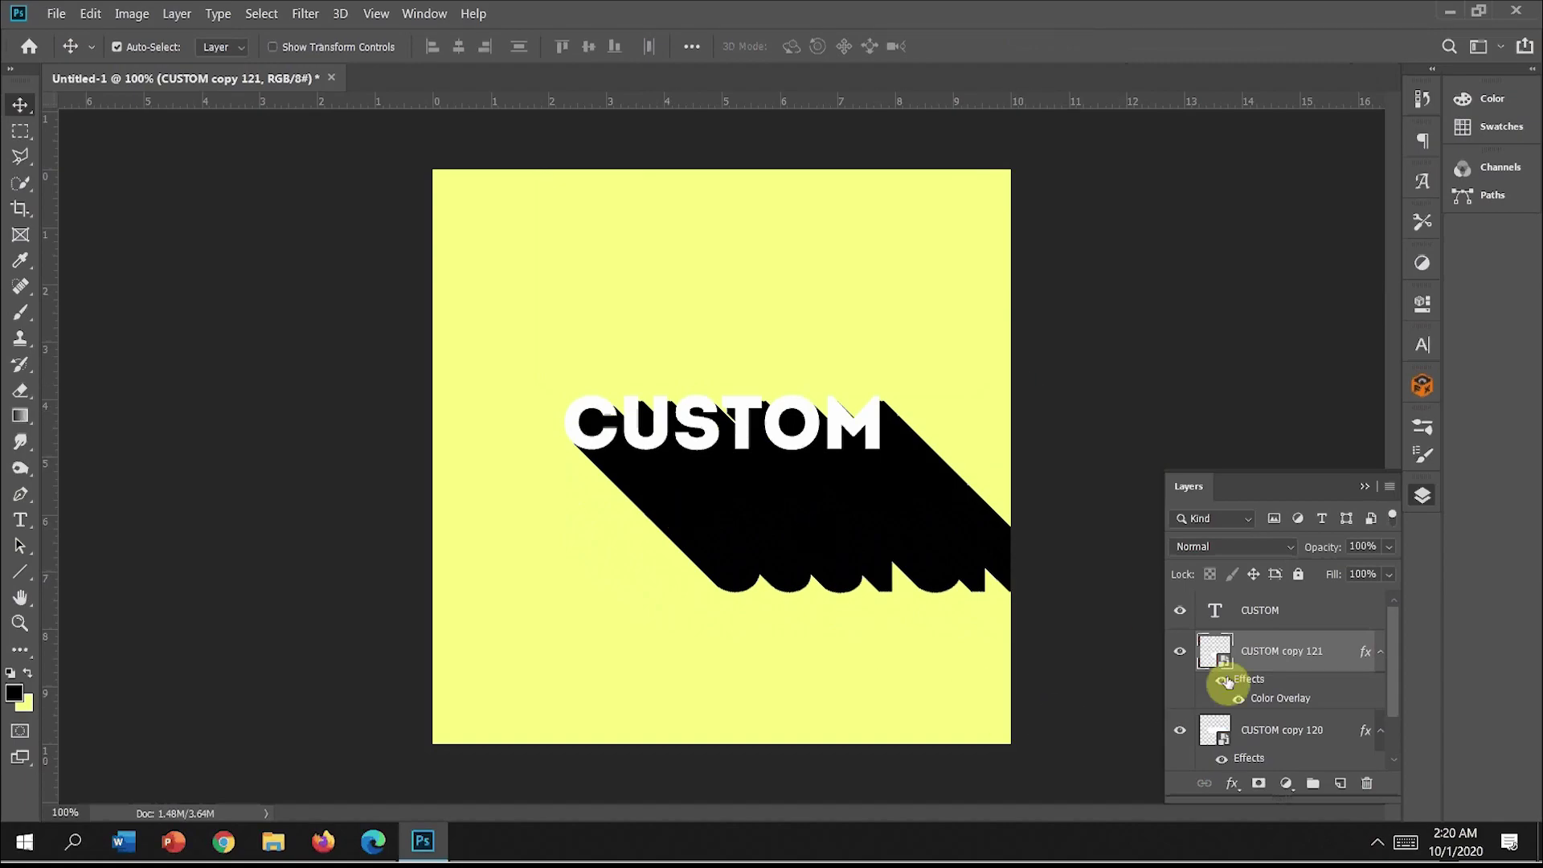
right_click(1308, 650)
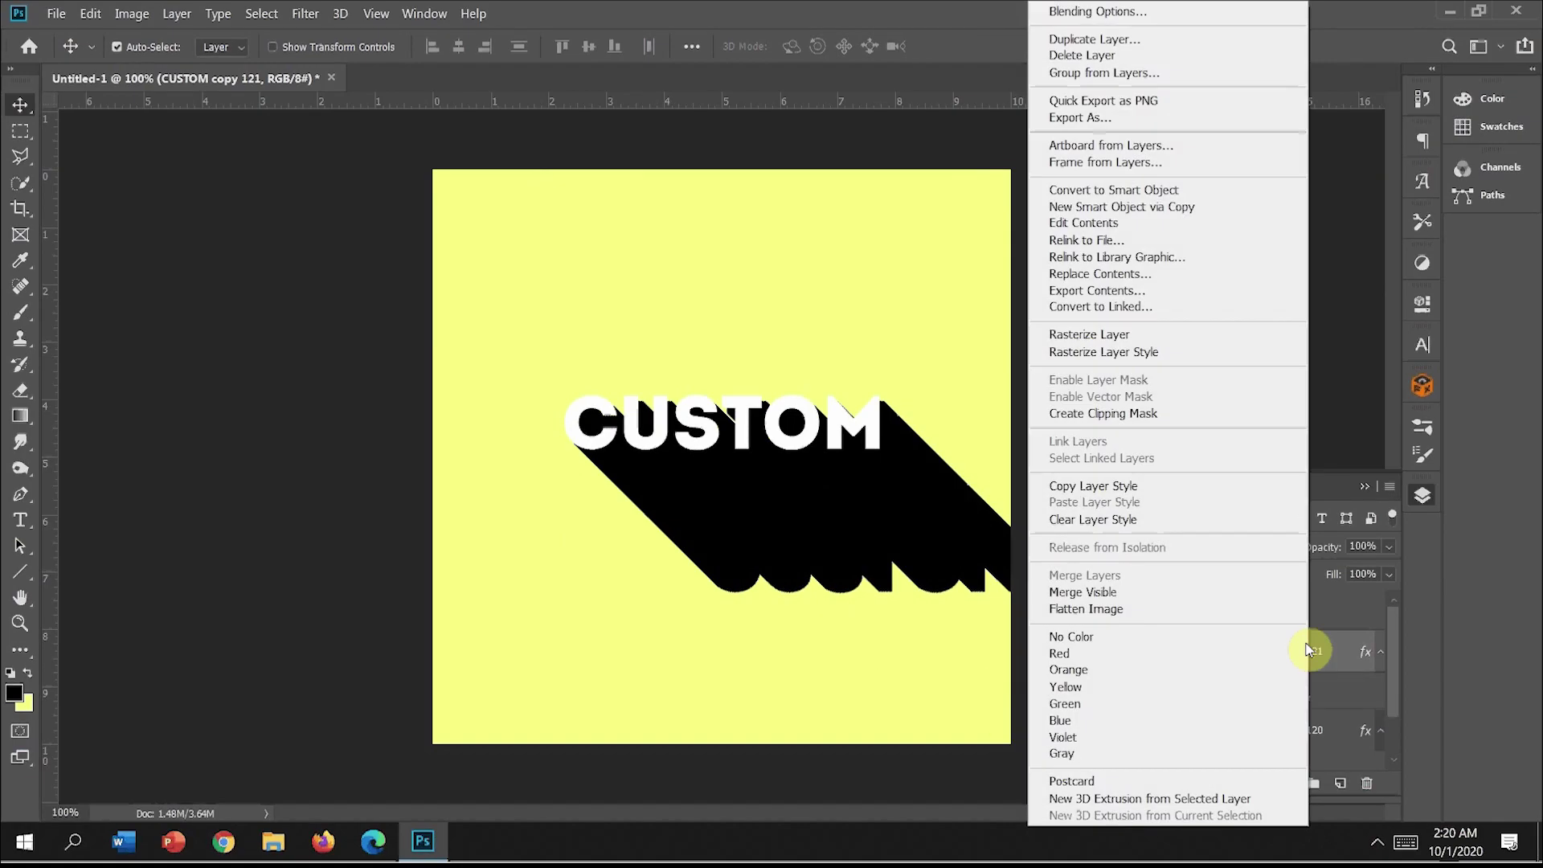
click(1138, 40)
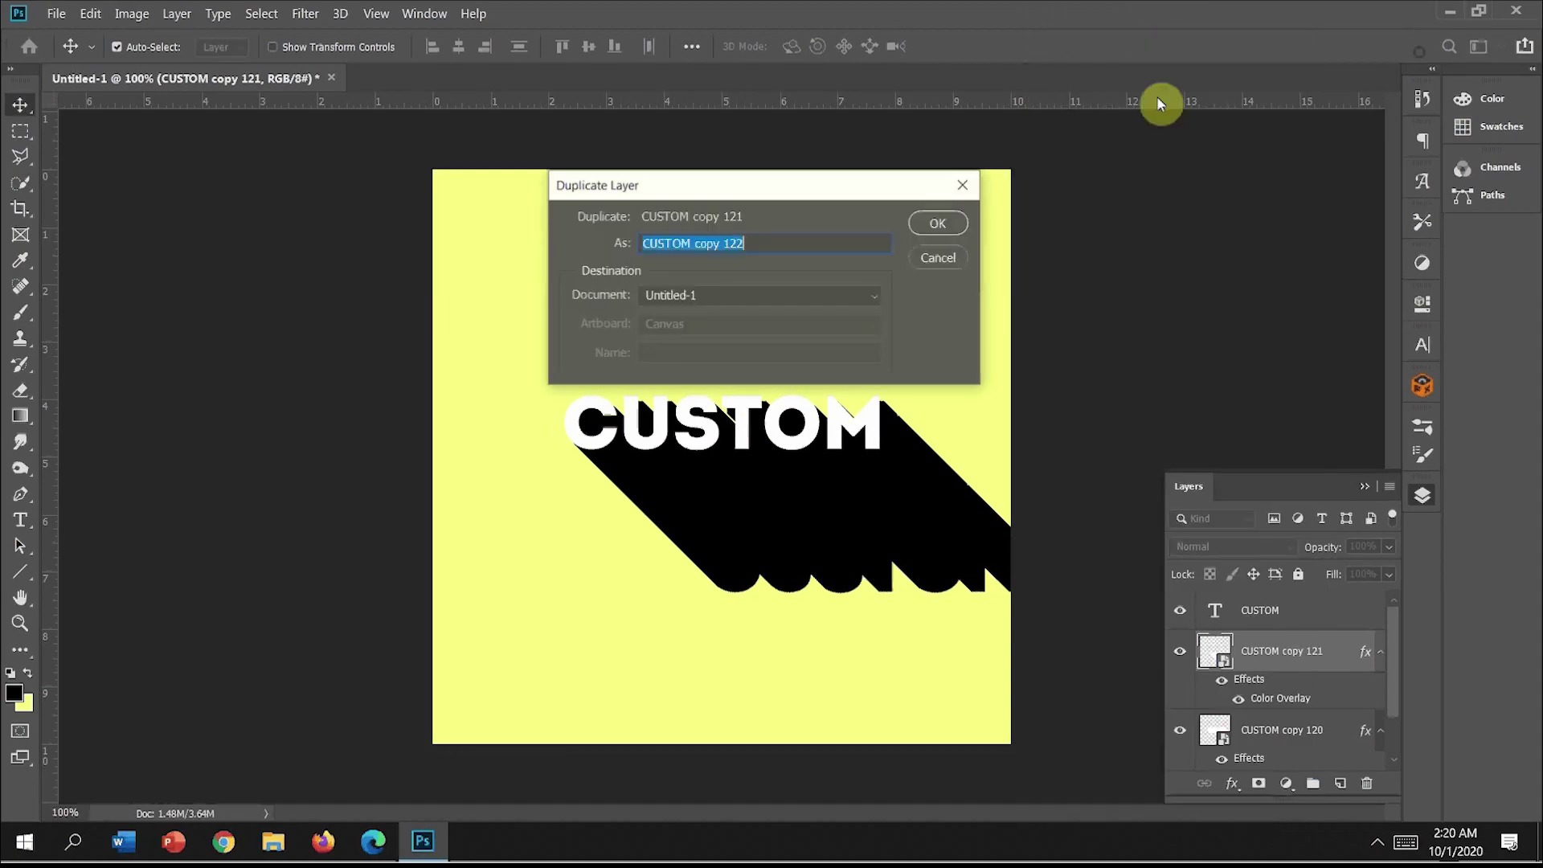
click(935, 224)
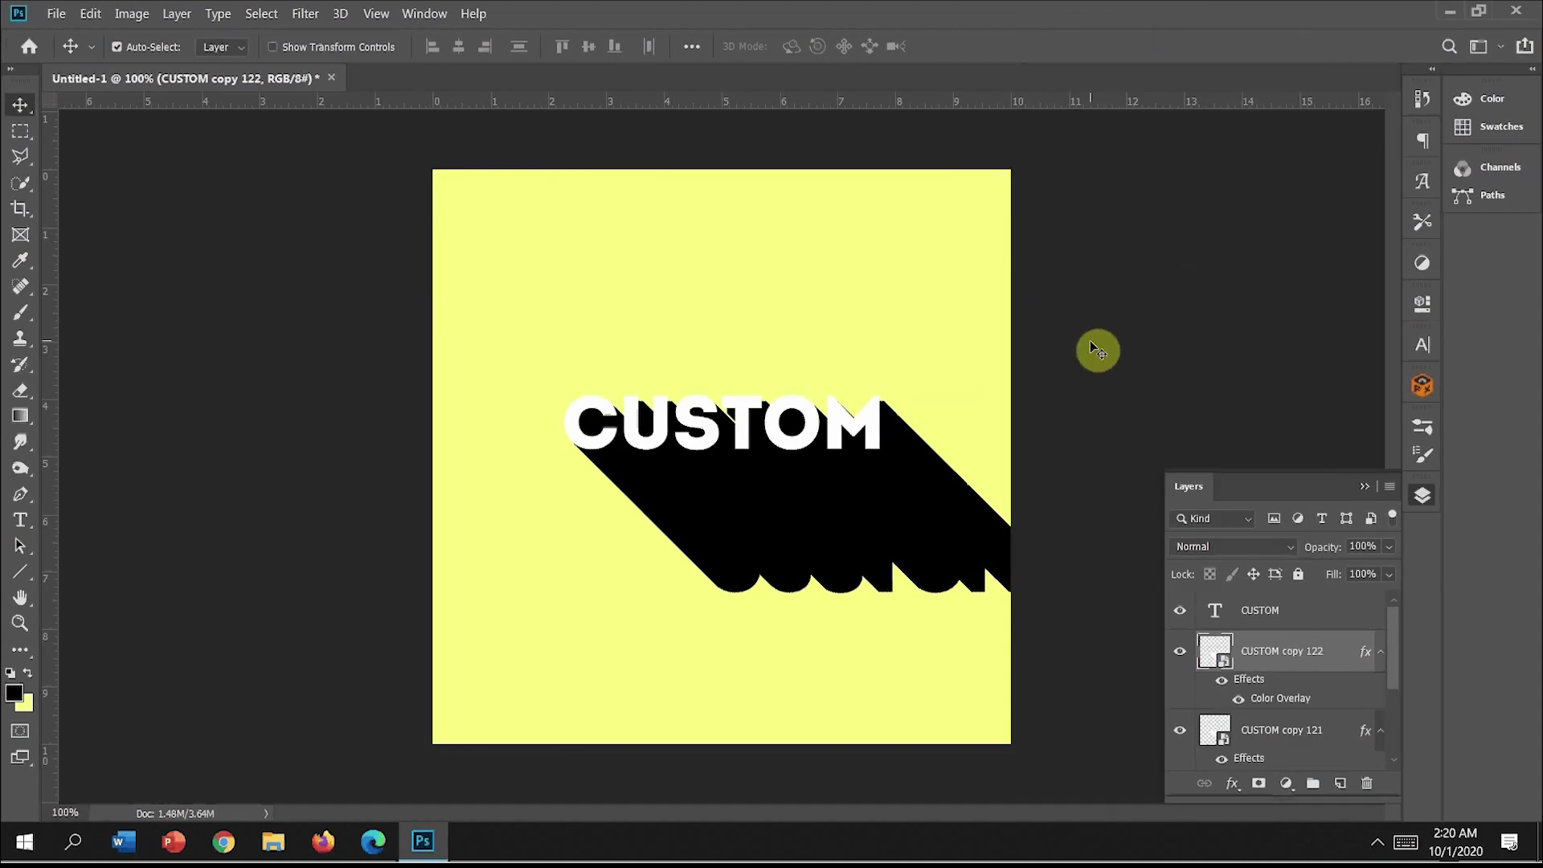
Step: Nudge CUSTOM copy 122 diagonally down and right to lengthen the shadow, then back up slightly
key(Down)
key(Right)
key(Down)
key(Right)
key(Down)
key(Right)
key(Down)
key(Right)
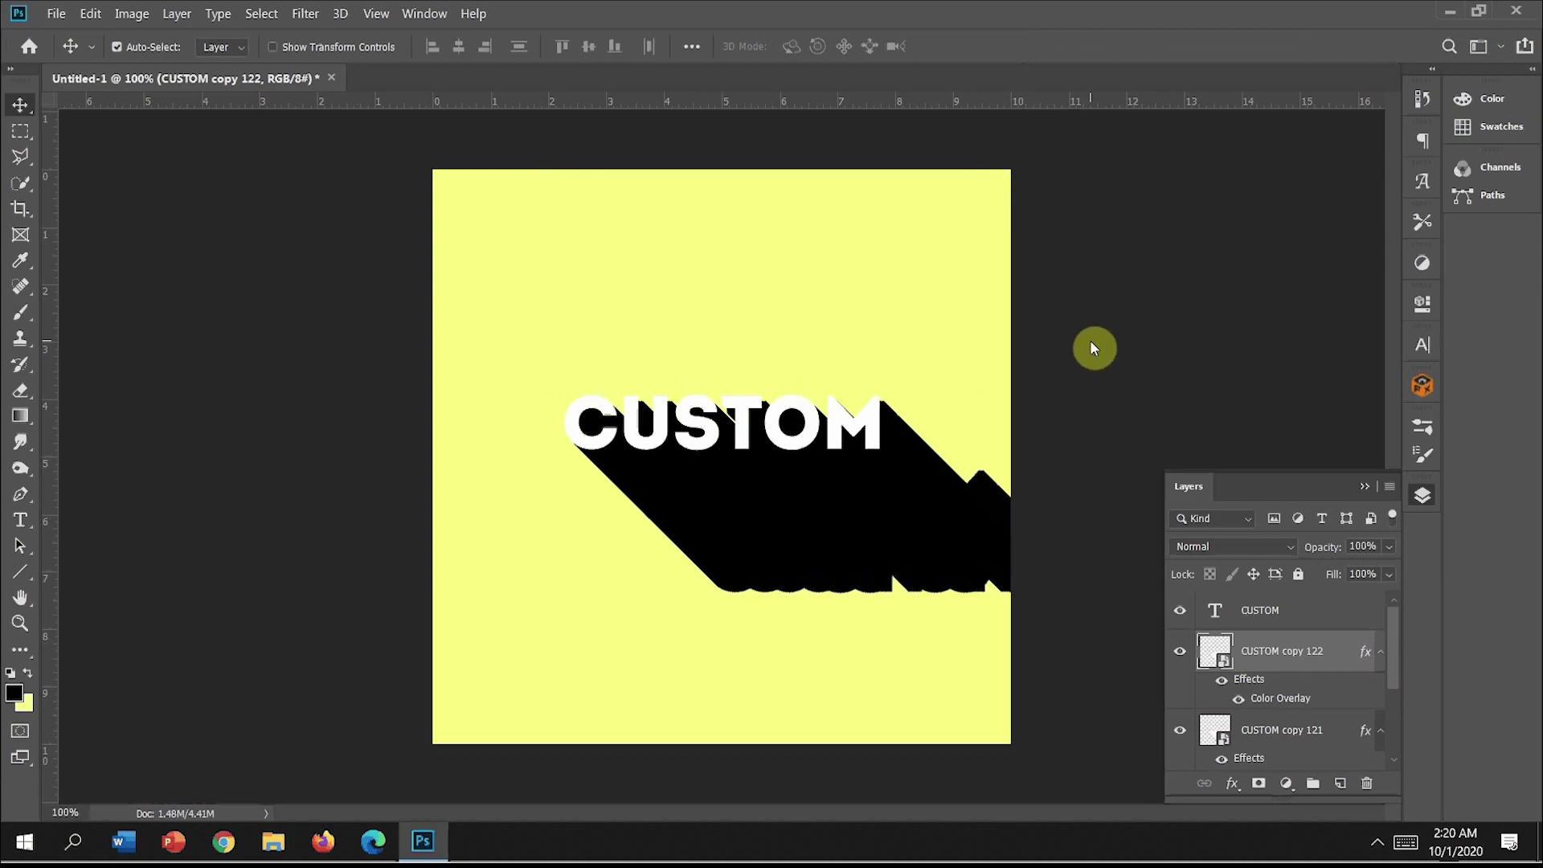
key(Down)
key(Right)
key(Down)
key(Right)
key(Down)
key(Right)
key(Down)
key(Right)
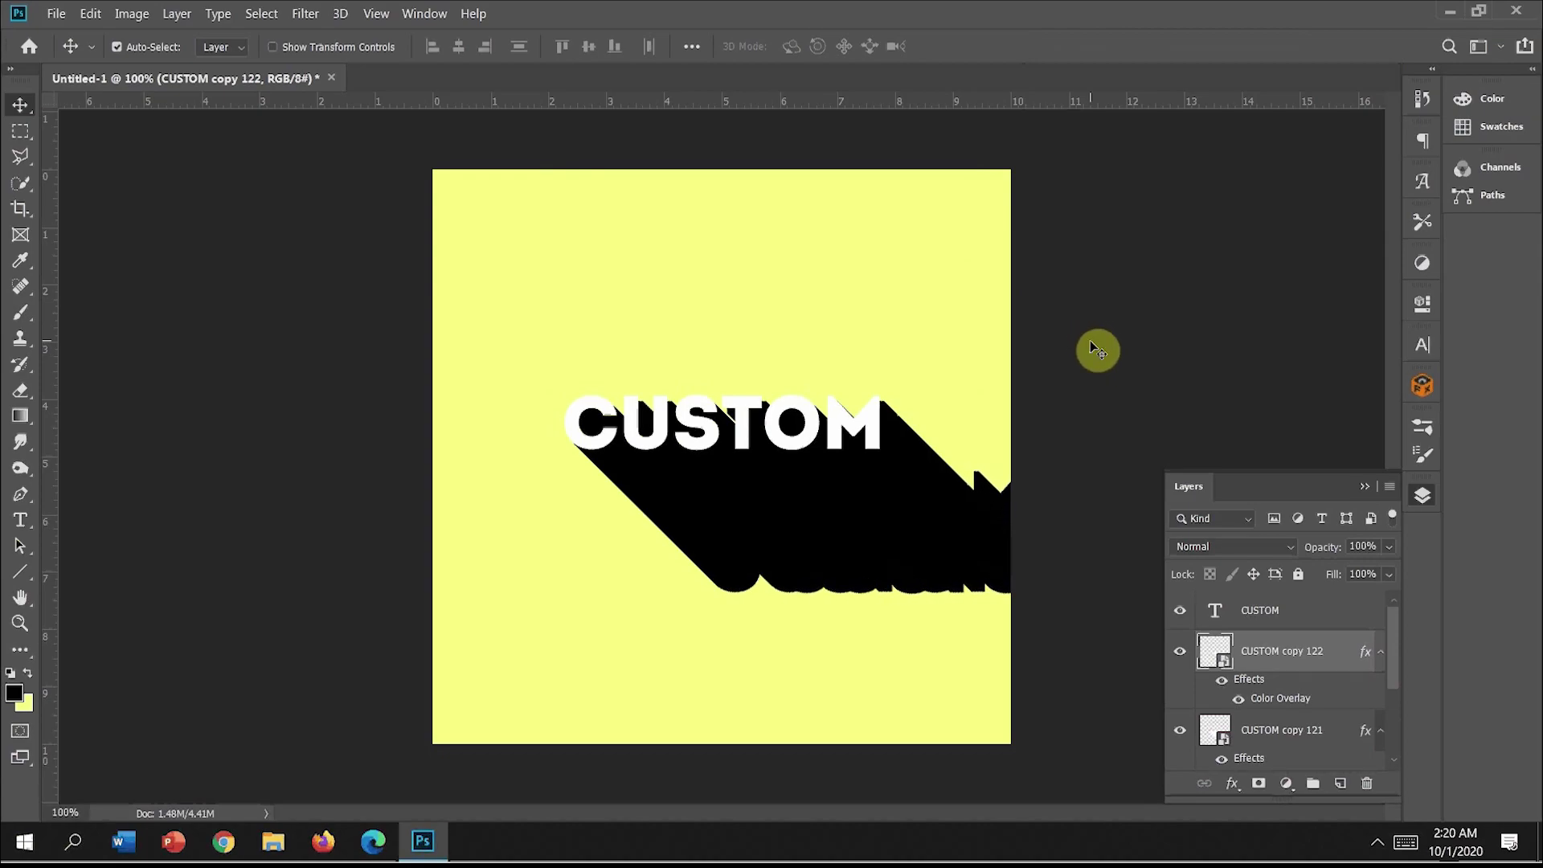
key(Down)
key(Right)
key(Down)
key(Right)
key(Down)
key(Right)
key(Down)
key(Right)
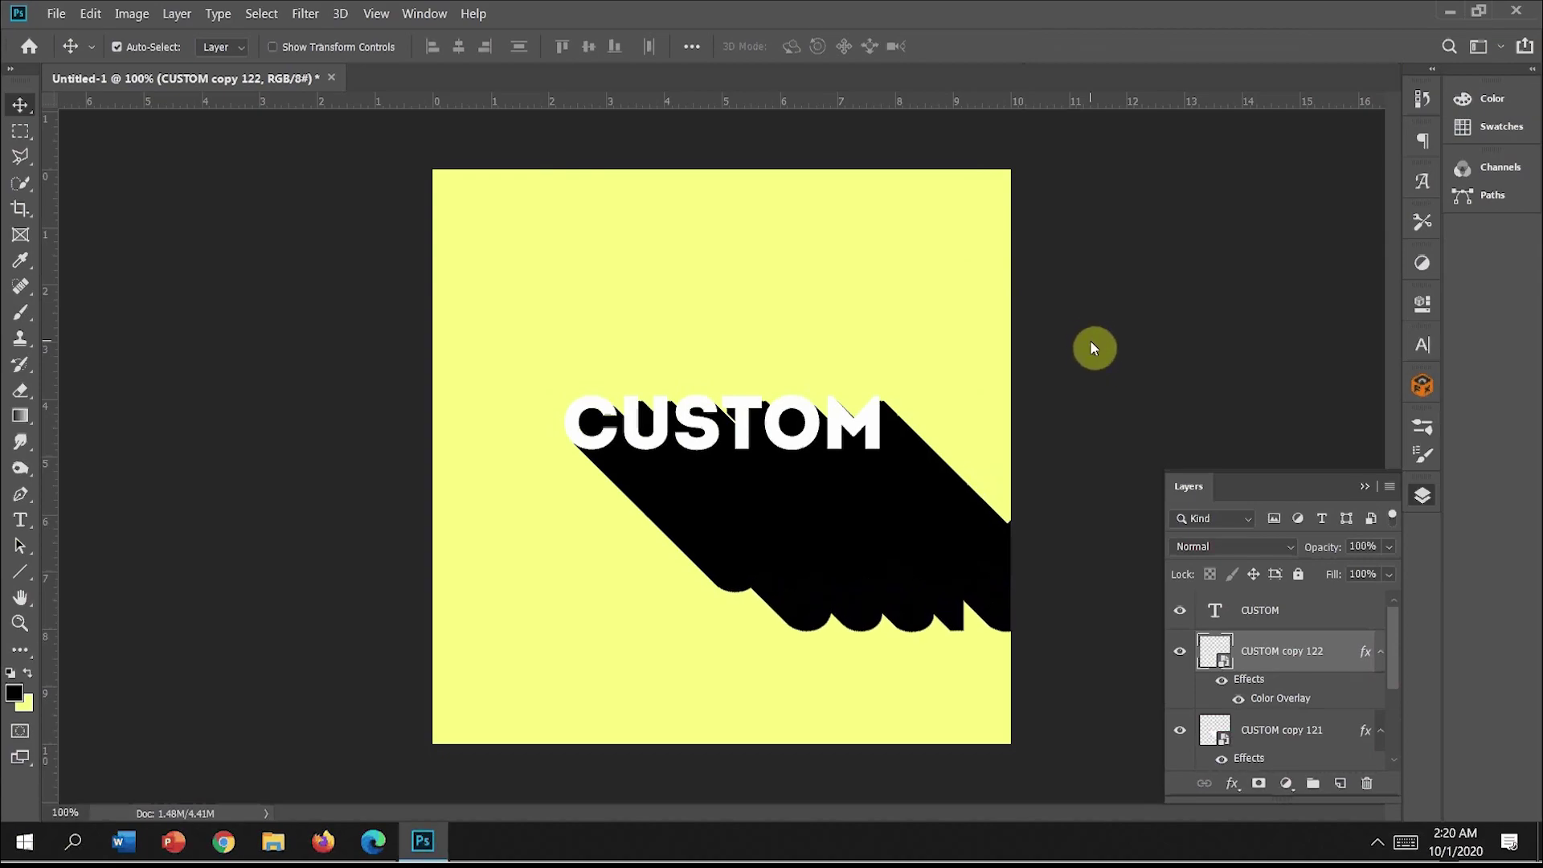
key(Down)
key(Right)
key(Down)
key(Right)
key(Down)
key(Right)
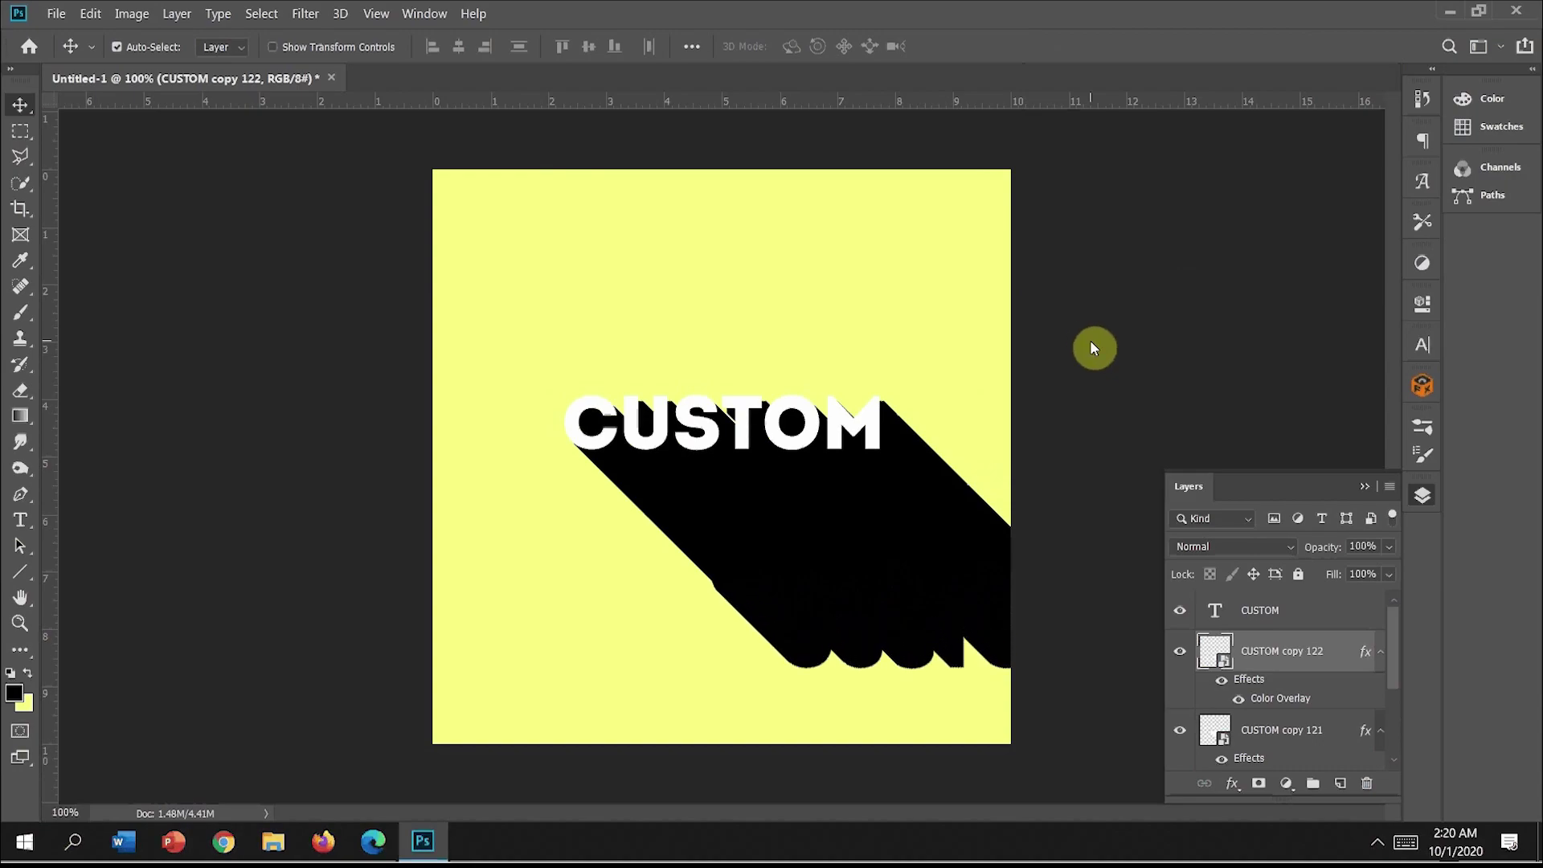
key(Up)
key(Up)
key(Up)
key(Up)
key(Up)
key(Up)
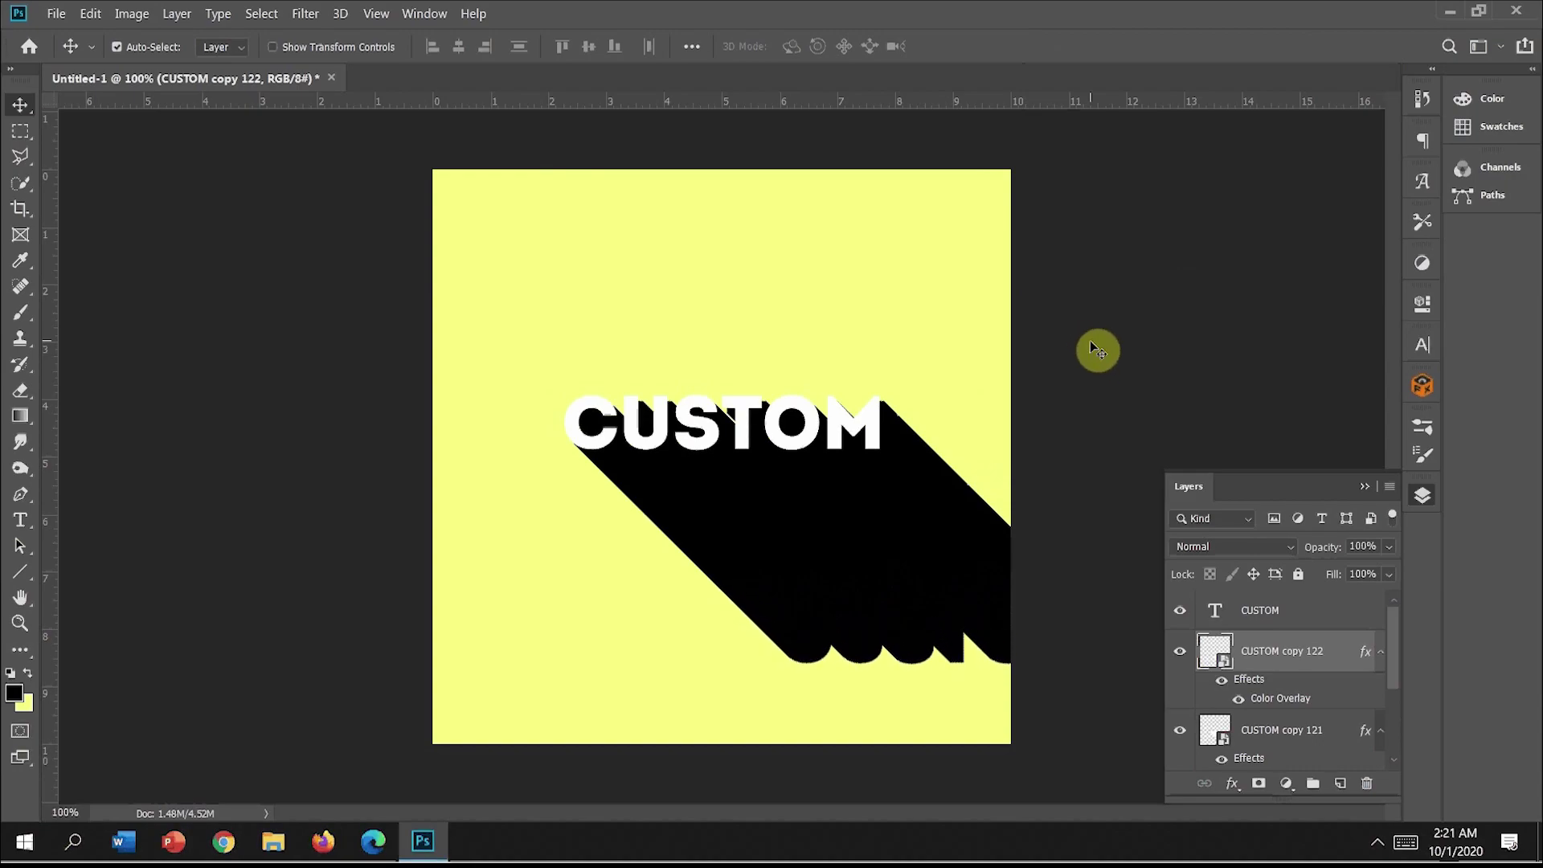
key(Up)
Step: Duplicate the shadow as CUSTOM copy 123 and nudge it down and right
right_click(1323, 653)
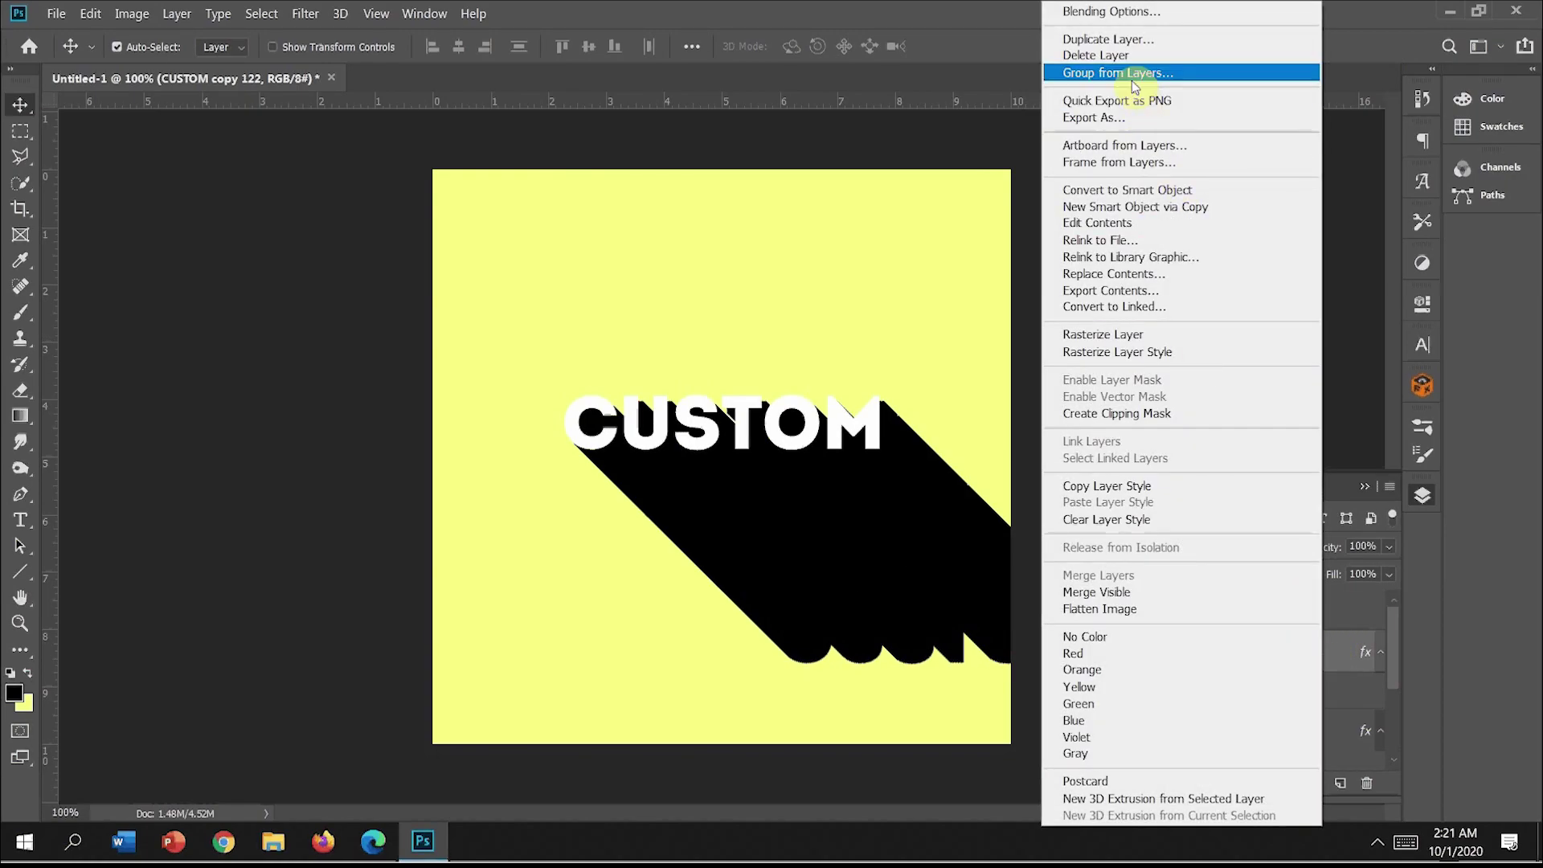
click(1108, 40)
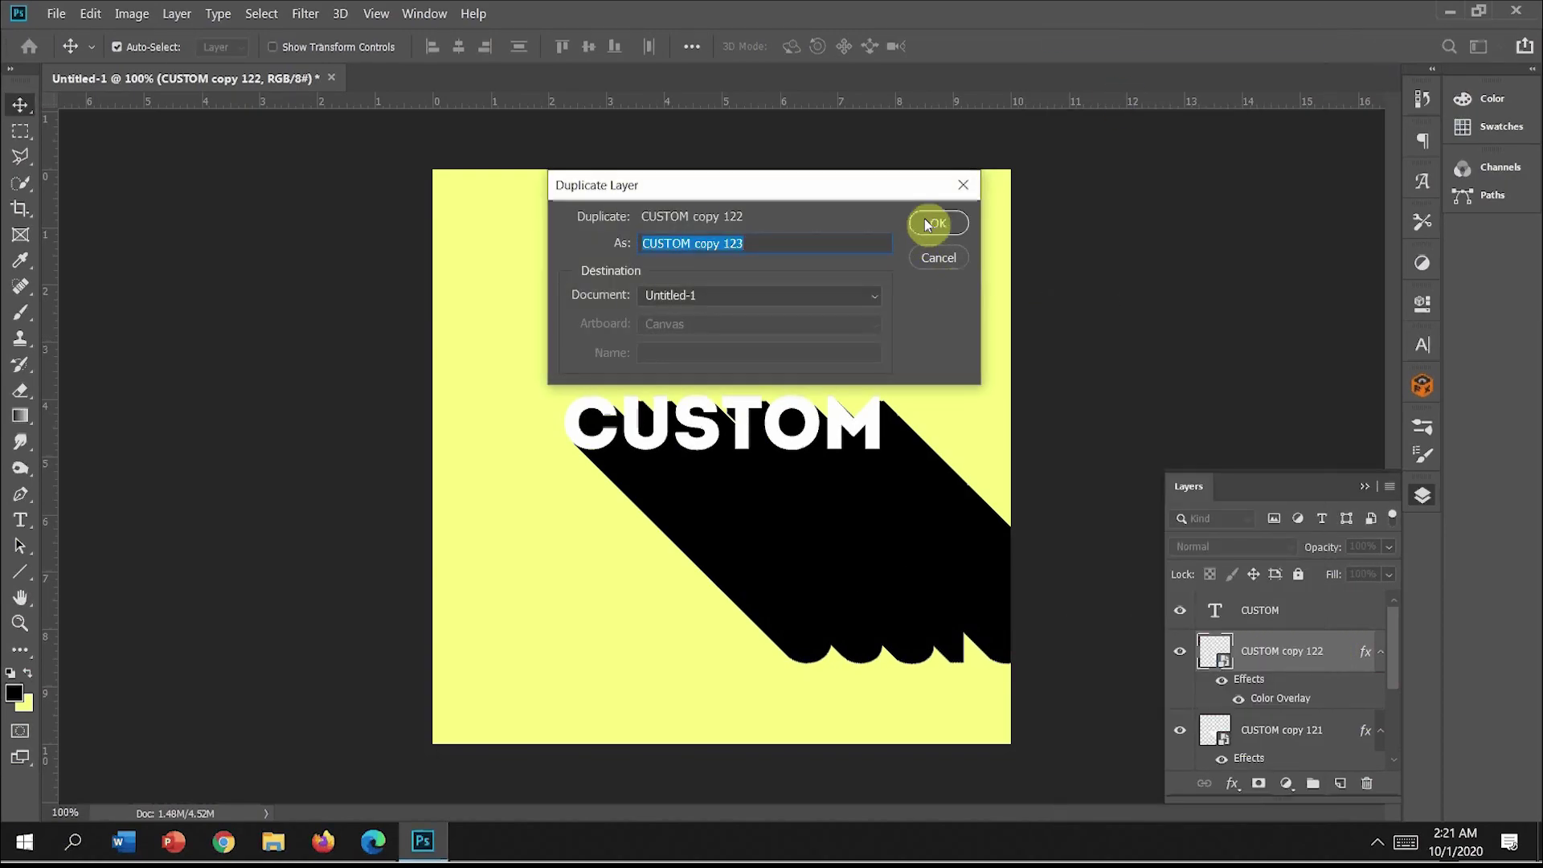
click(926, 224)
key(Down)
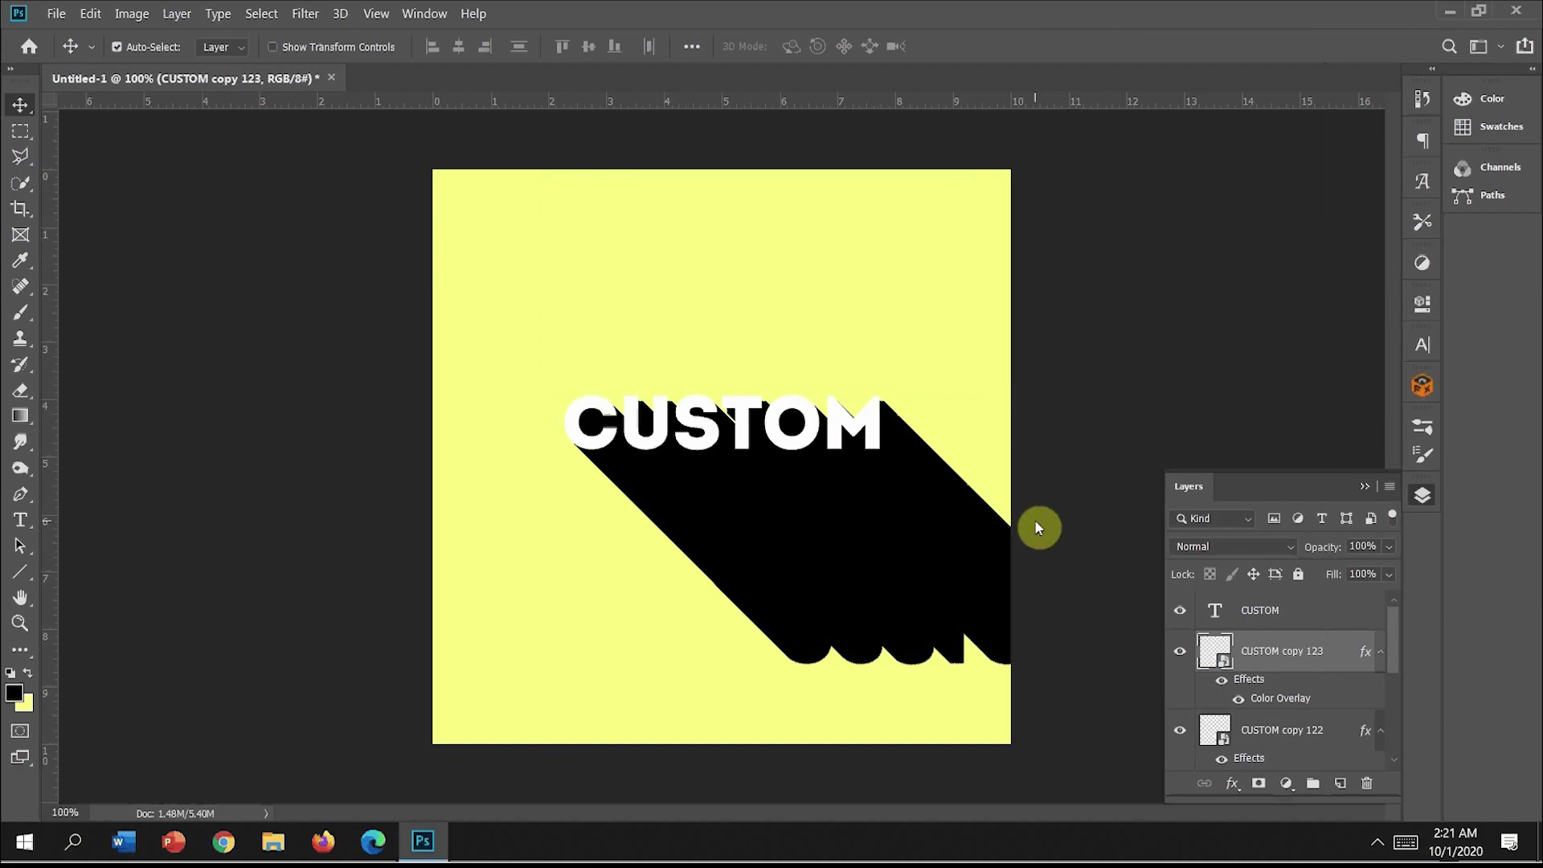
key(Down)
key(Down)
key(Down)
key(Down)
key(Down)
key(Down)
key(Down)
key(Down)
key(Down)
key(Down)
key(Down)
key(Down)
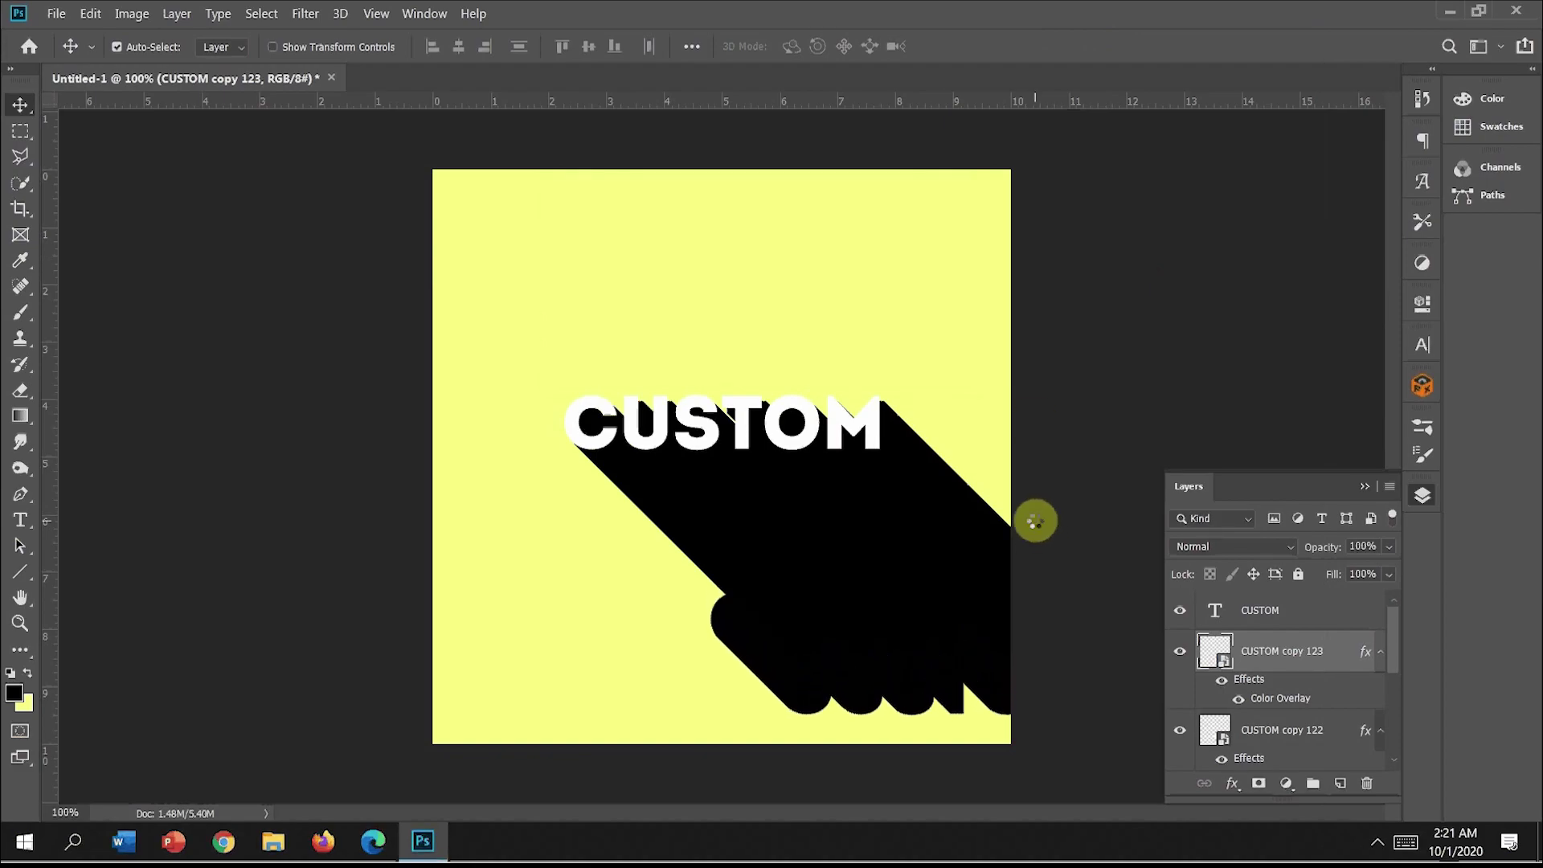
key(Down)
key(Down)
key(Down)
key(Down)
key(Down)
key(Down)
key(Down)
key(Down)
key(Down)
key(Down)
key(Down)
key(Down)
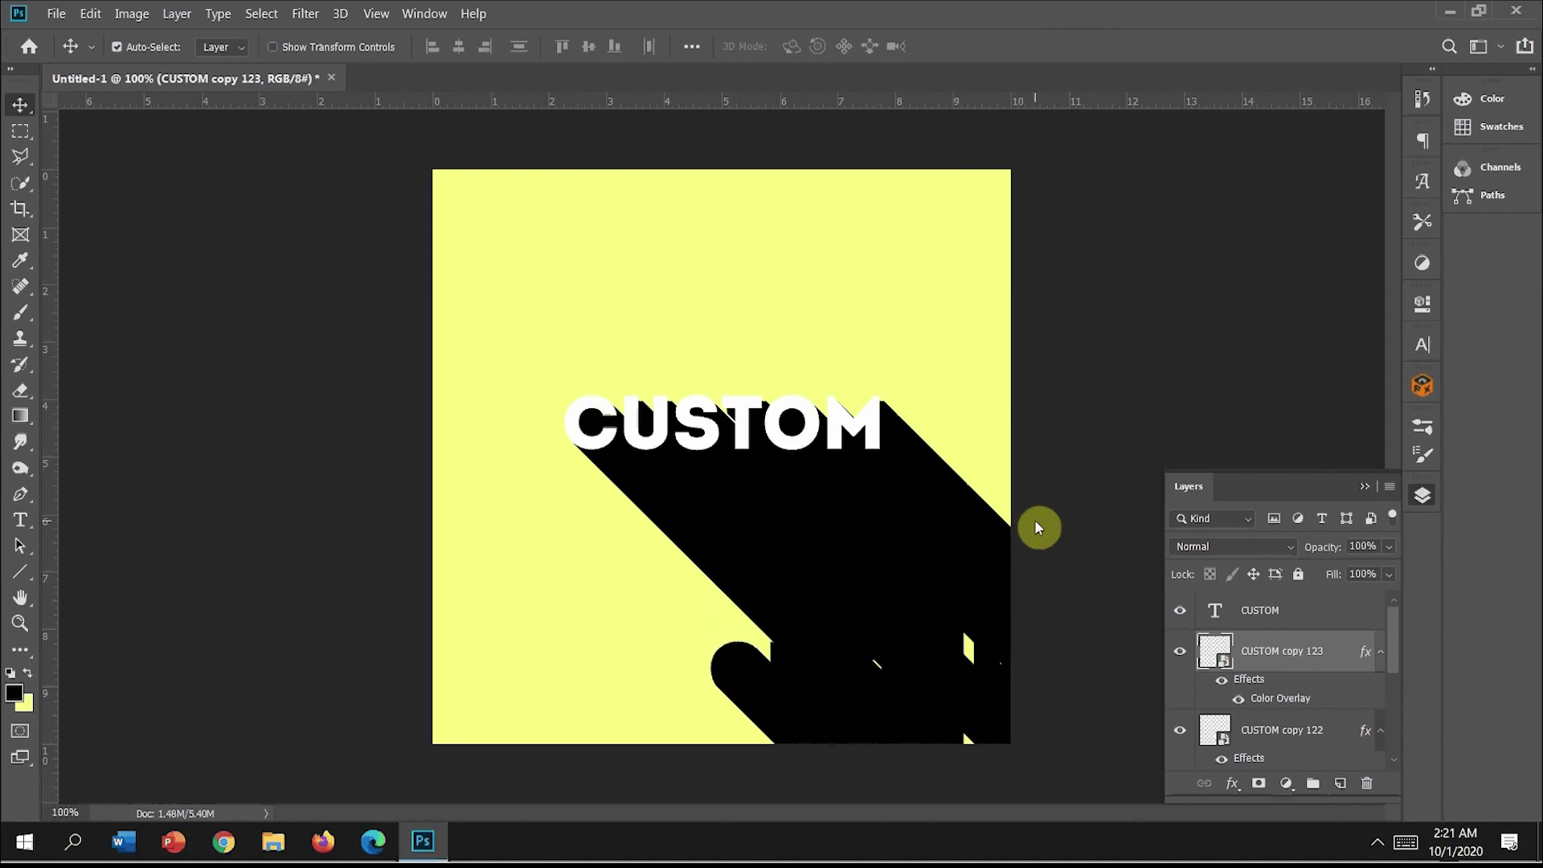
key(Right)
key(Right)
key(Right)
key(Right)
key(Right)
key(Right)
key(Right)
key(Right)
key(Right)
key(Right)
key(Right)
key(Right)
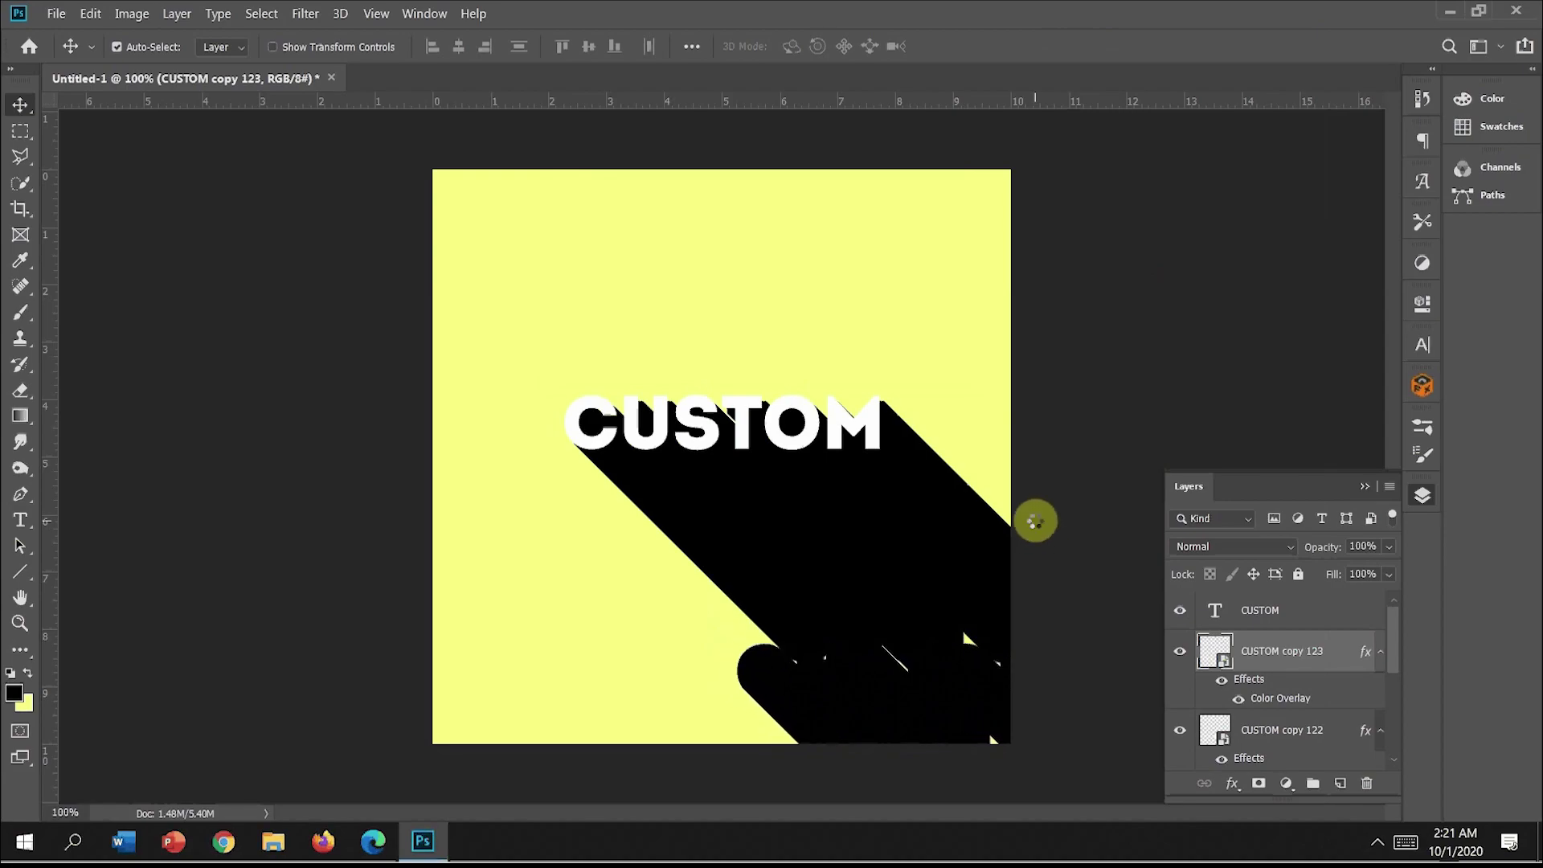
key(Right)
key(Right)
key(Right)
key(Right)
key(Right)
key(Right)
key(Right)
key(Right)
key(Right)
key(Right)
key(Right)
key(Right)
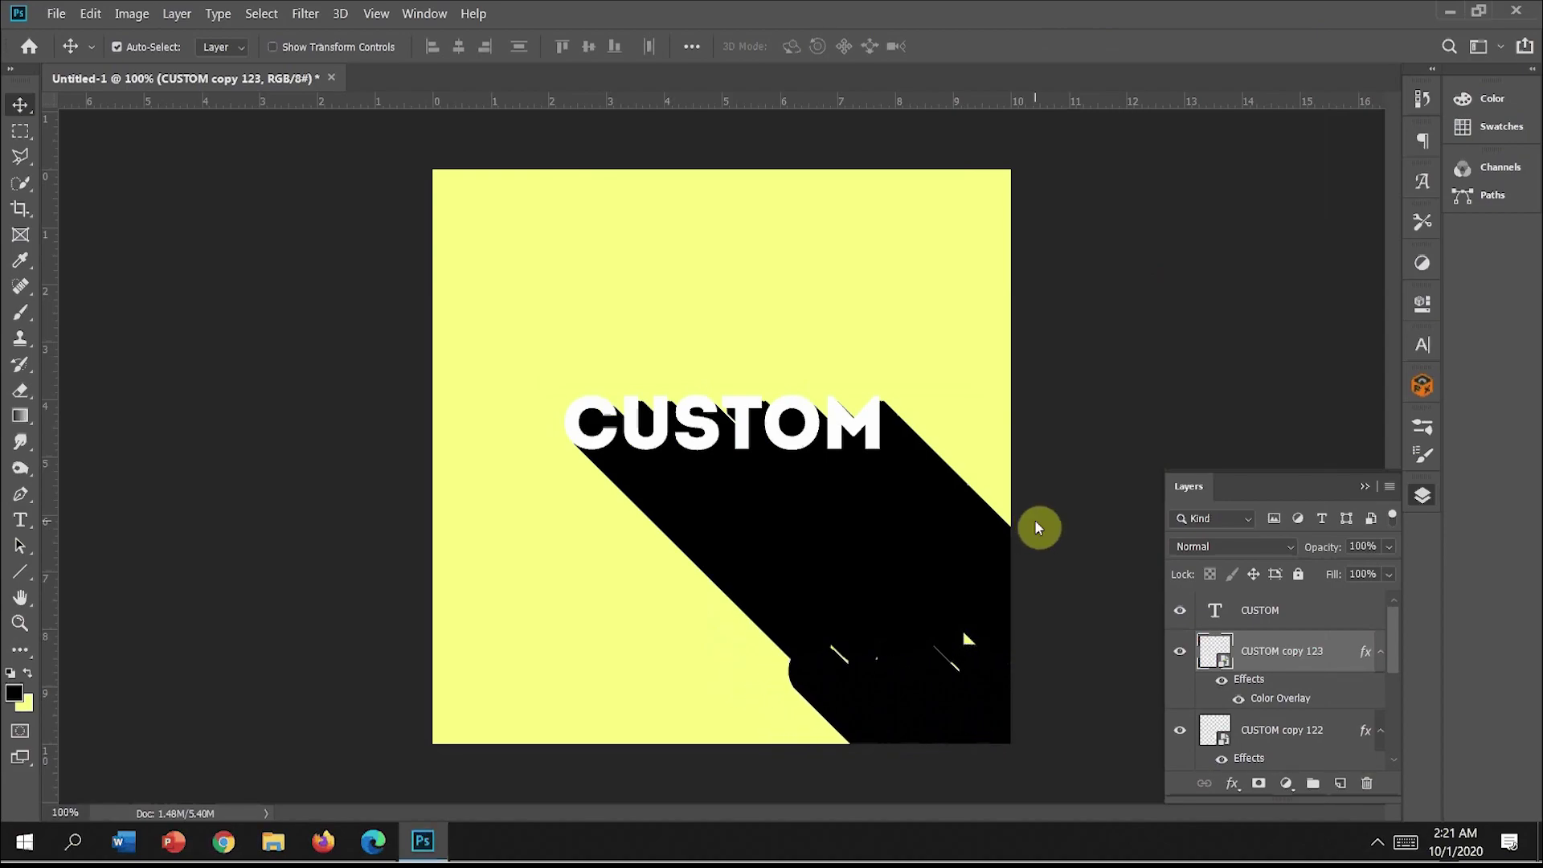
key(Right)
key(Right)
key(Right)
key(Right)
key(Right)
key(Right)
key(Right)
key(Right)
key(Right)
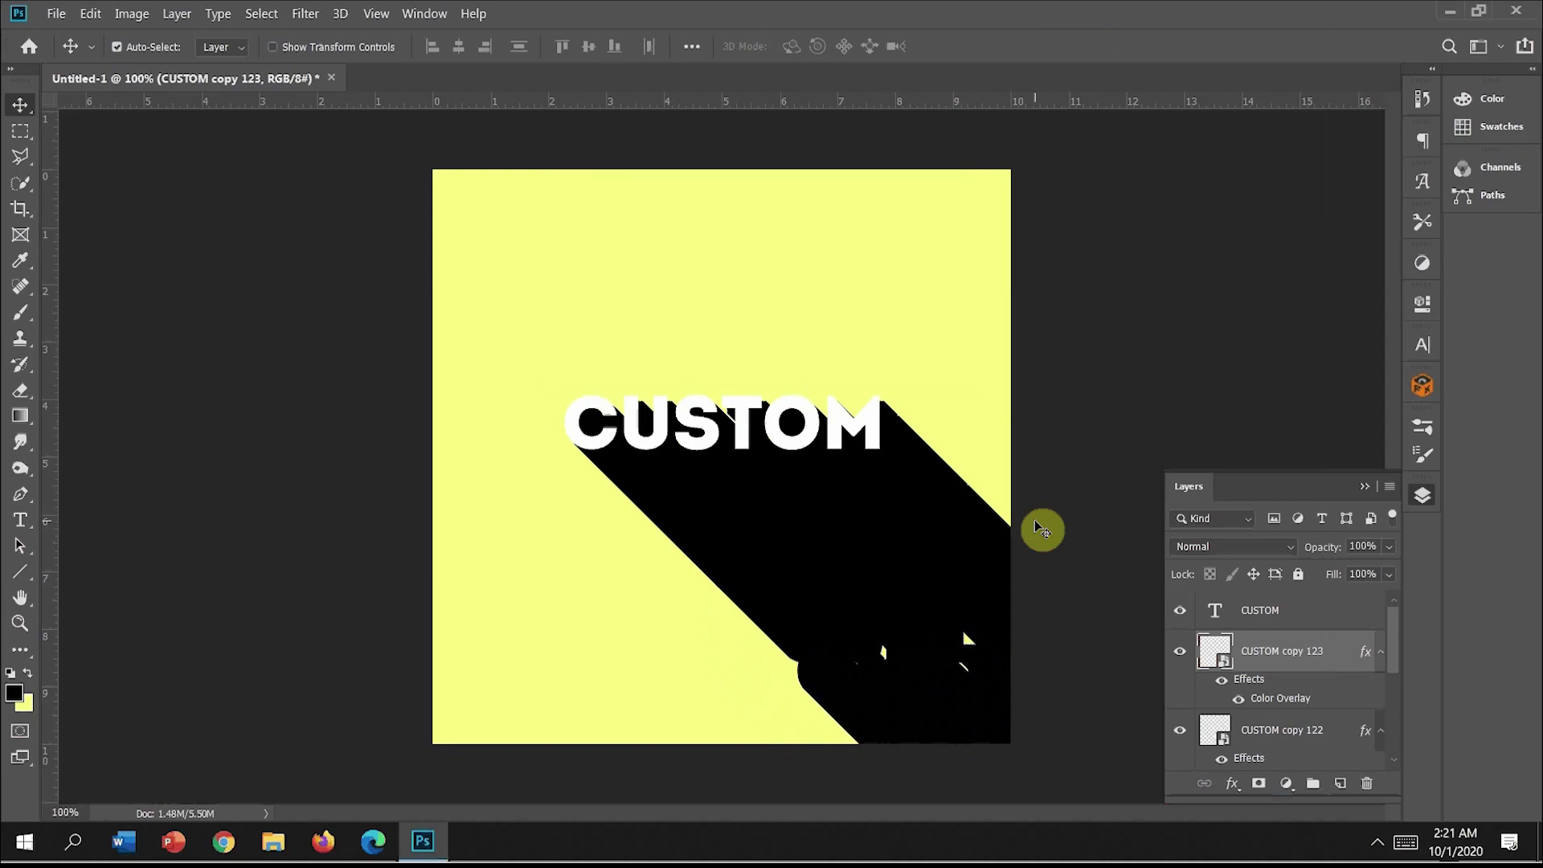
key(Right)
key(Right)
key(Right)
key(Right)
key(Right)
key(Right)
key(Right)
key(Right)
key(Right)
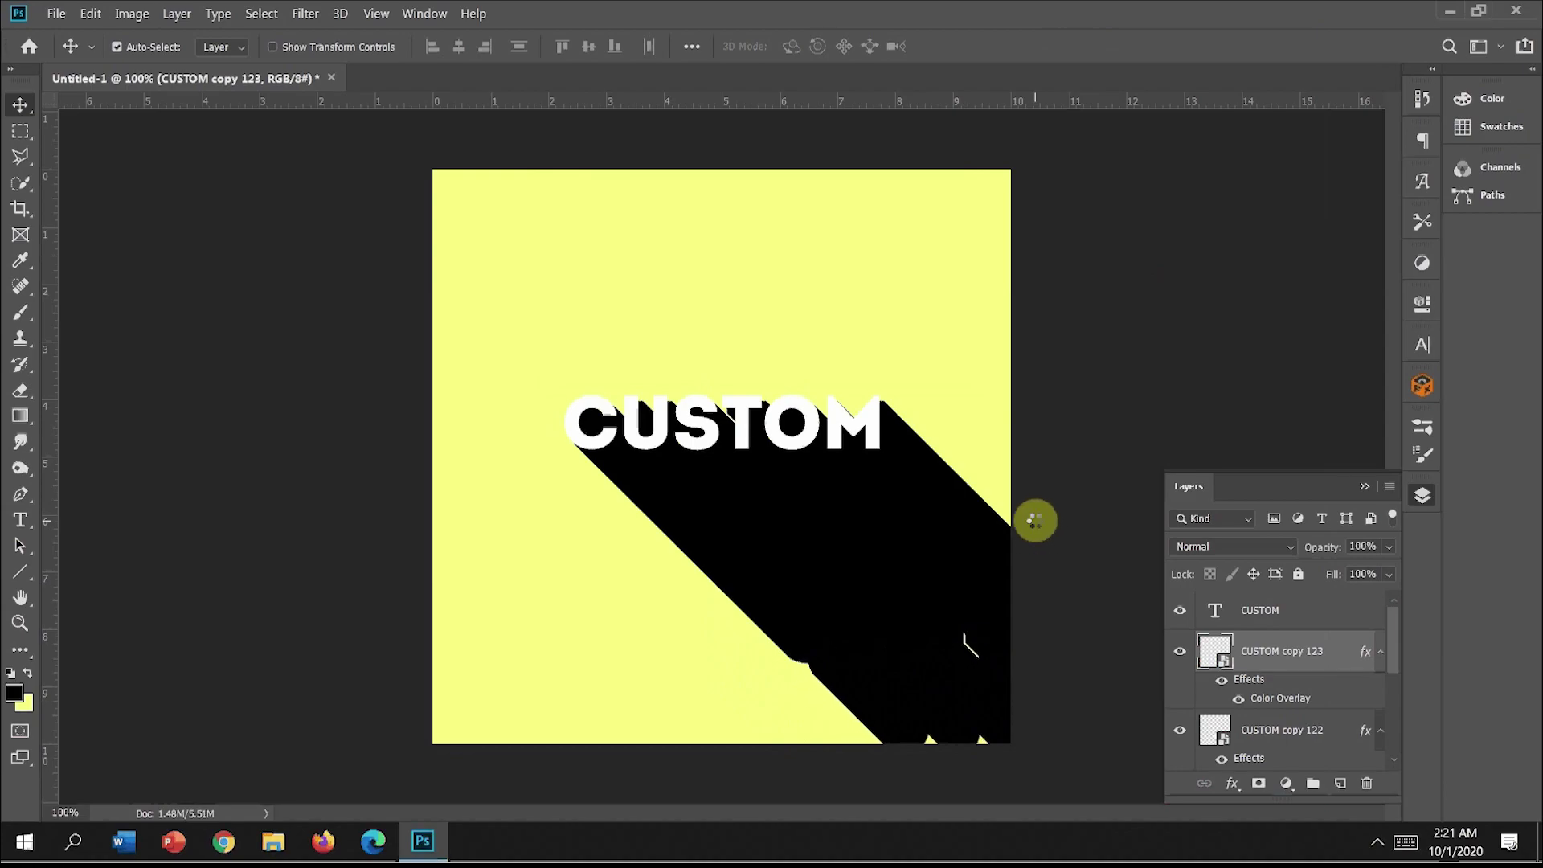
key(Right)
key(Right)
key(Right)
key(Right)
key(Right)
key(Right)
key(Right)
key(Right)
key(Right)
Step: Fine-tune the newest shadow copy's position, pushing it further down, then back up and left
key(Down)
key(Down)
key(Down)
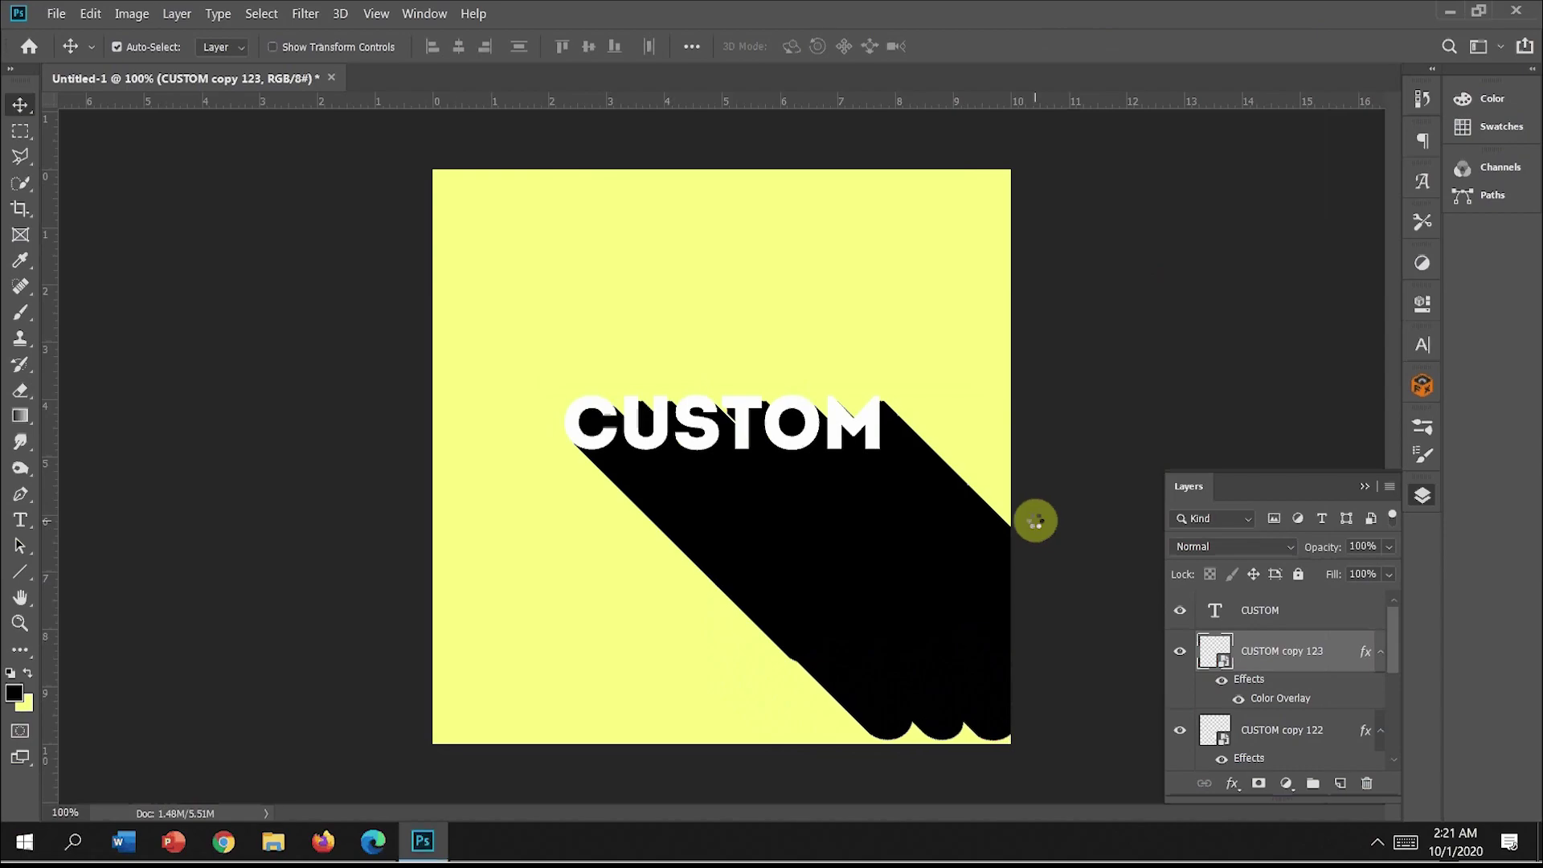
key(Down)
key(Down)
key(Down)
key(Down)
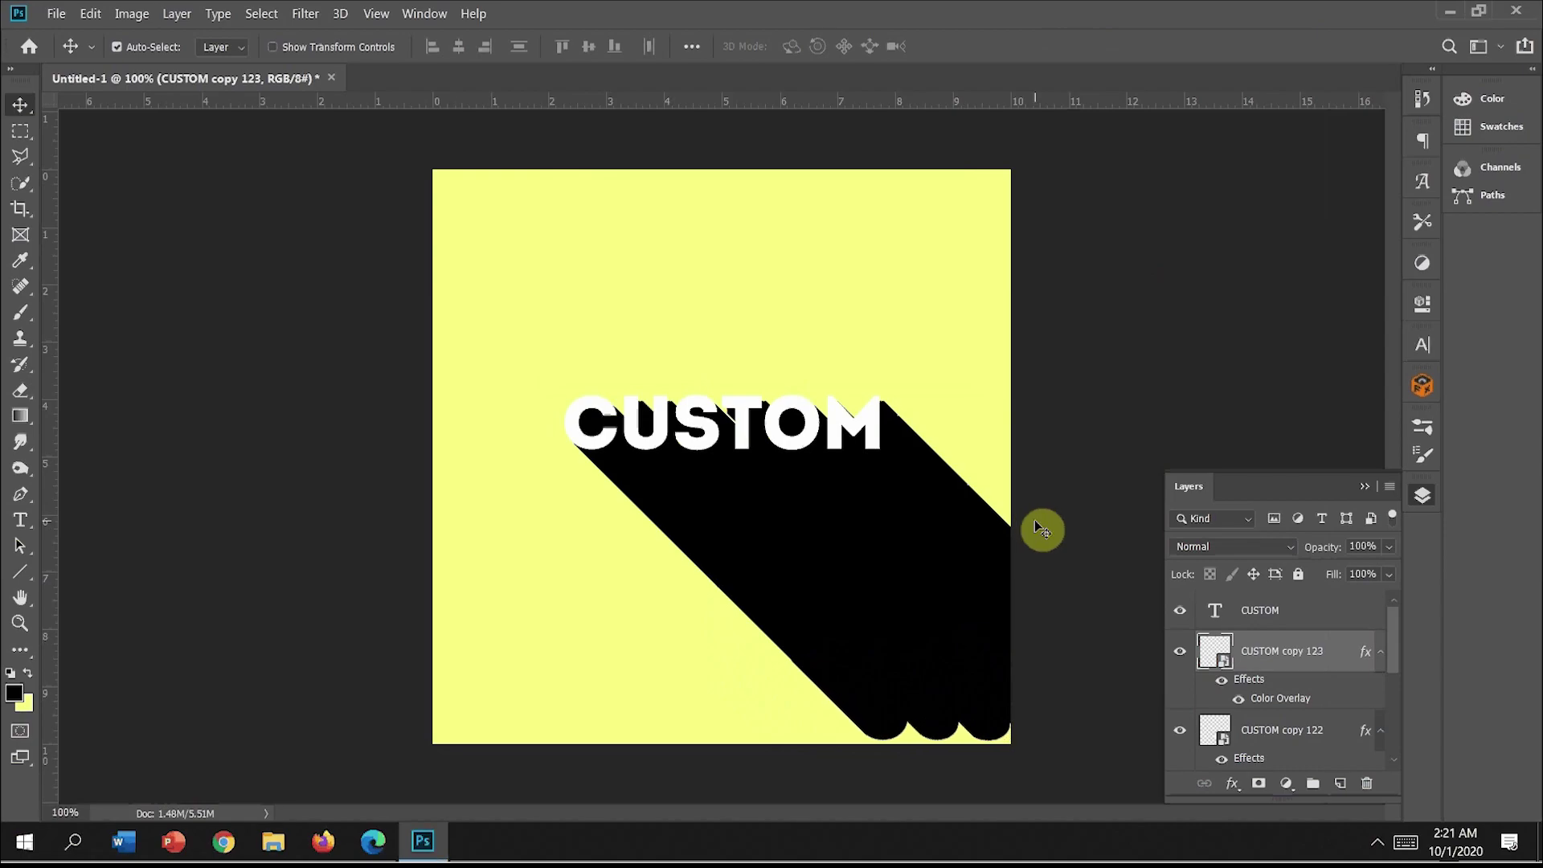
key(Down)
key(Down)
key(Down)
key(Down)
key(Down)
key(Down)
key(Down)
key(Down)
key(Down)
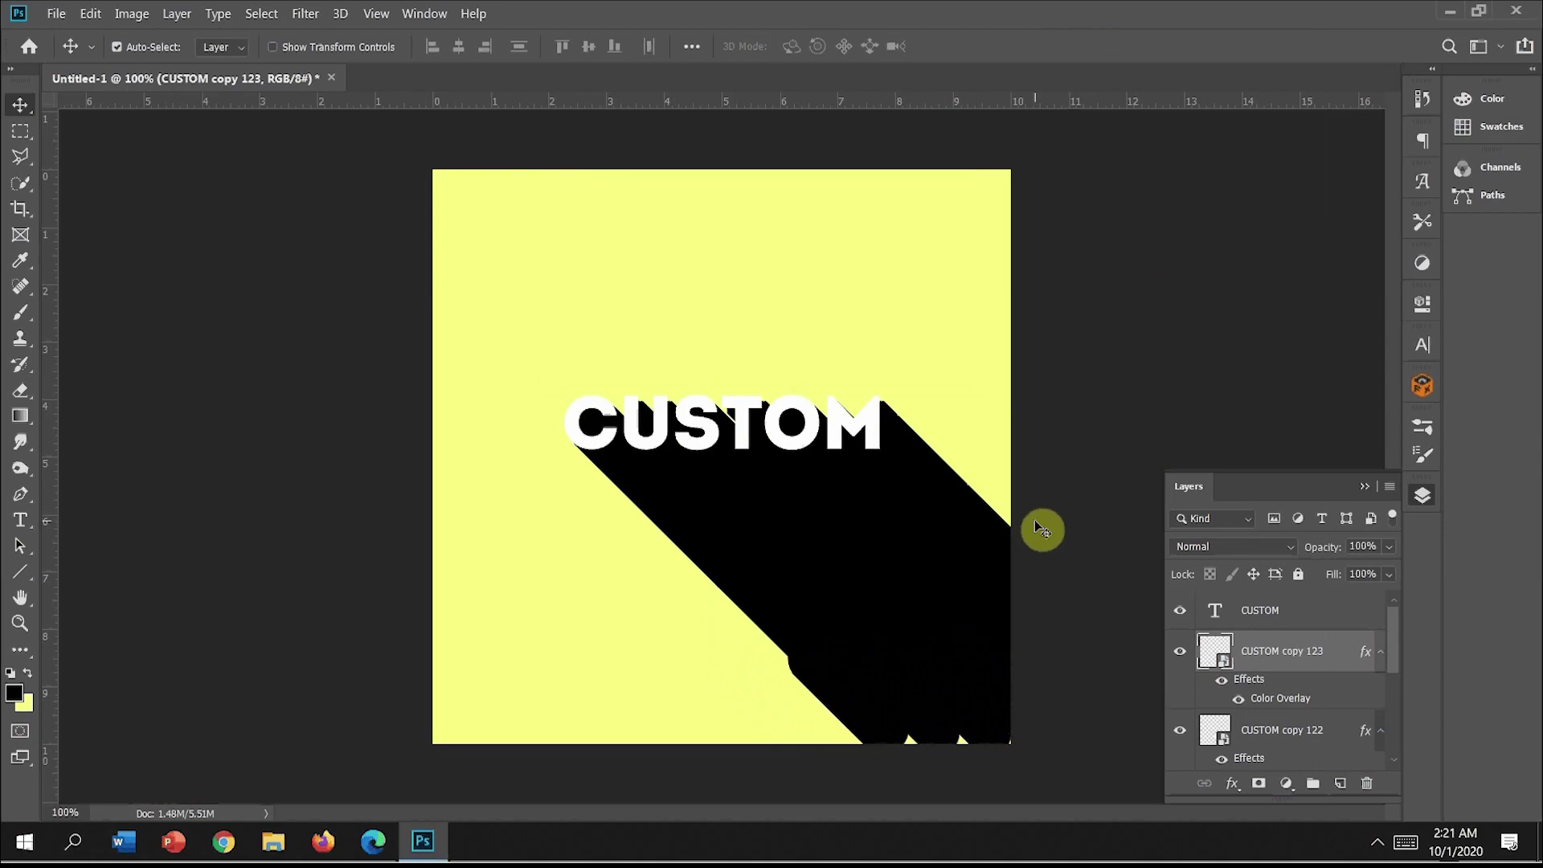
key(Right)
key(Right)
key(Right)
key(Right)
key(Right)
key(Right)
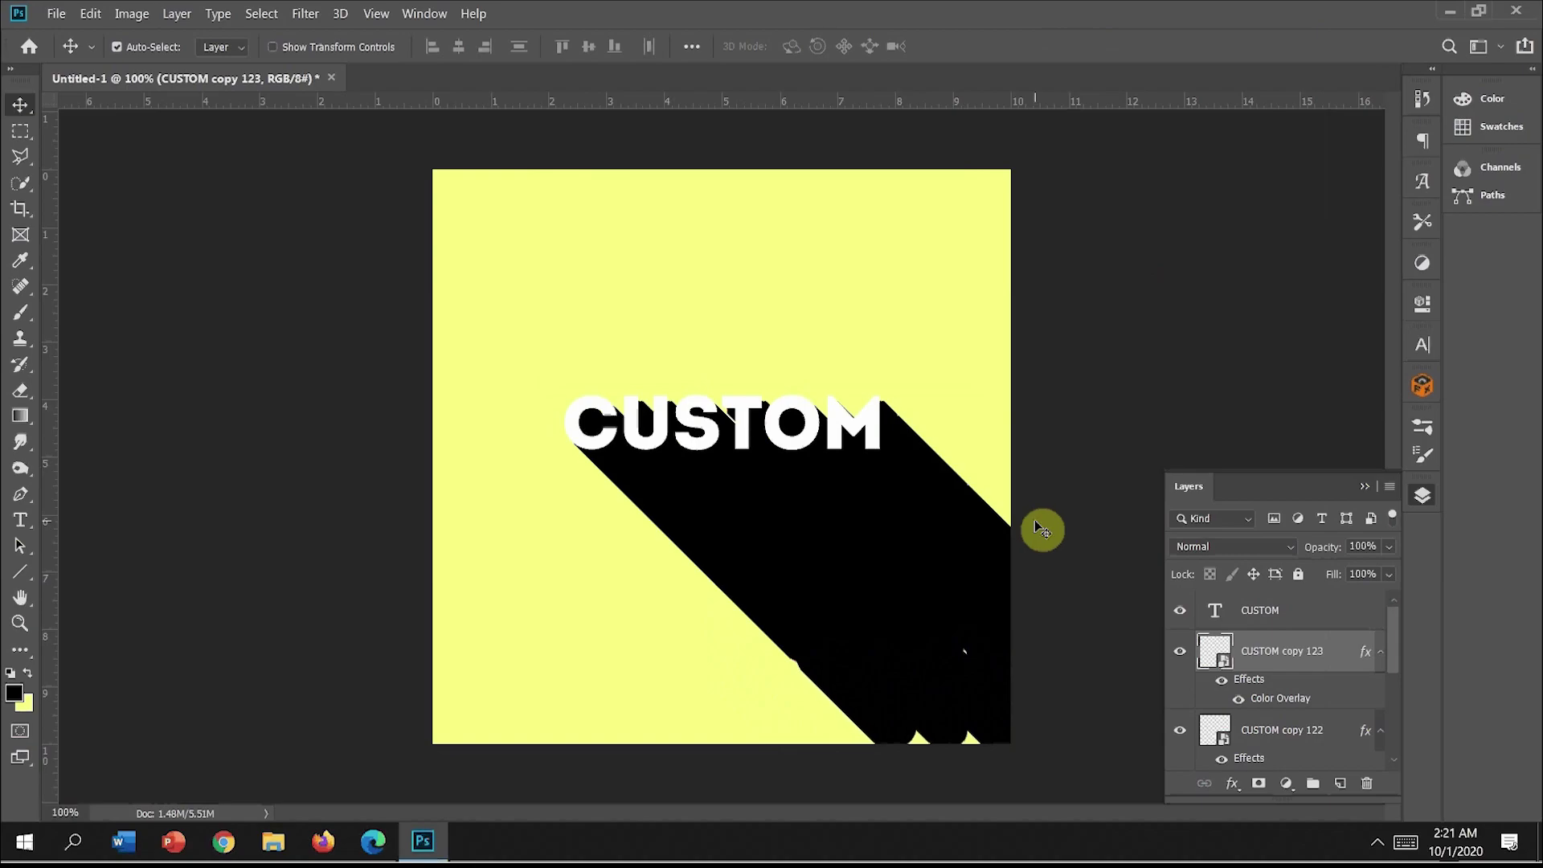
key(Down)
key(Down)
key(Down)
key(Down)
key(Right)
key(Right)
key(Right)
key(Right)
key(Up)
key(Up)
key(Up)
key(Up)
key(Left)
key(Left)
key(Left)
key(Left)
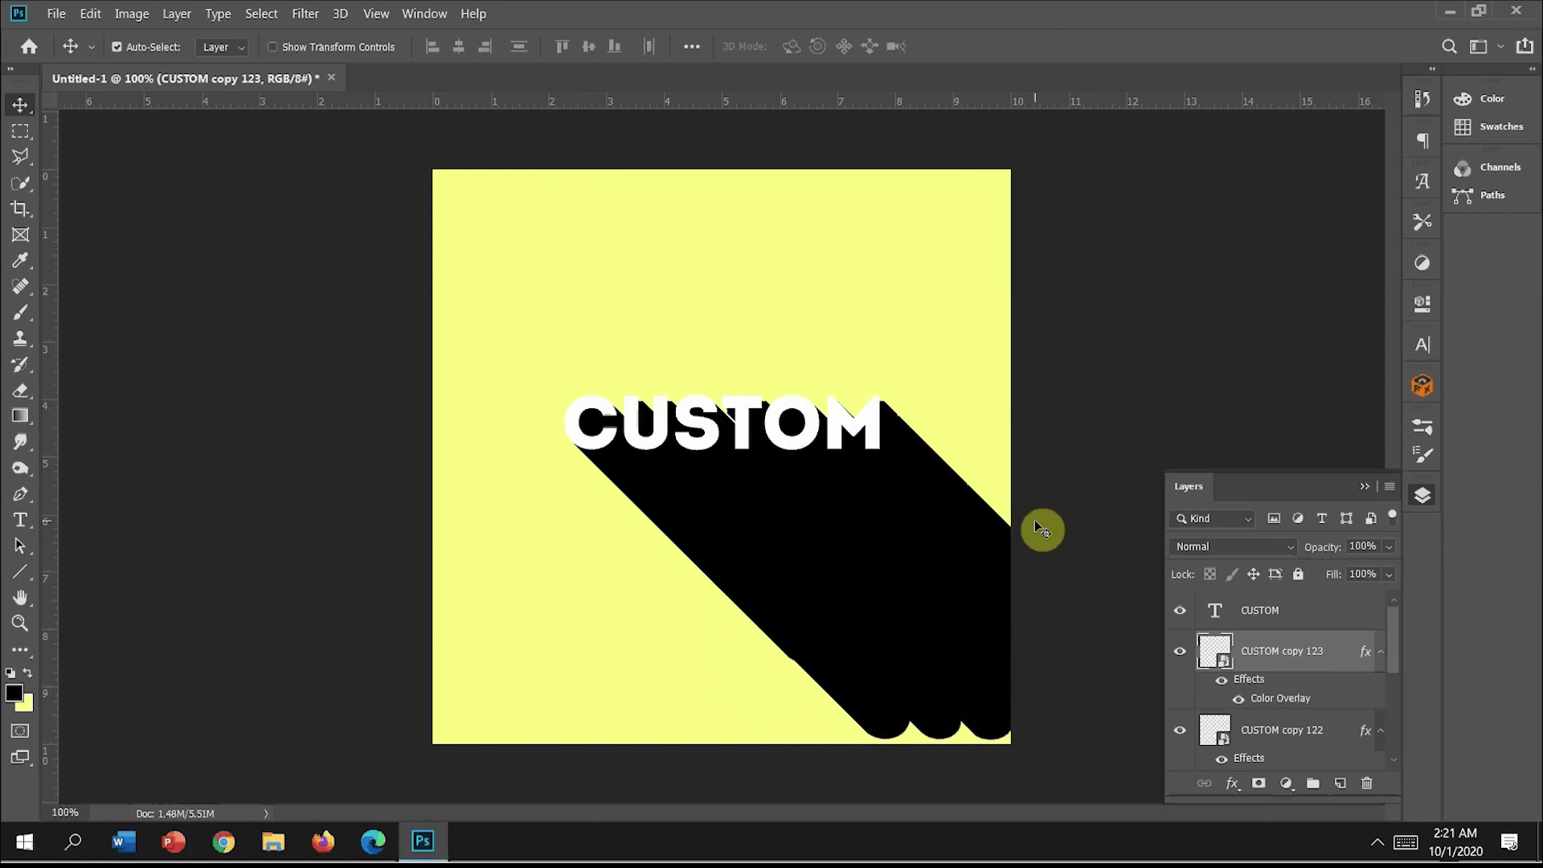
key(Left)
key(Left)
key(Left)
key(Left)
key(Right)
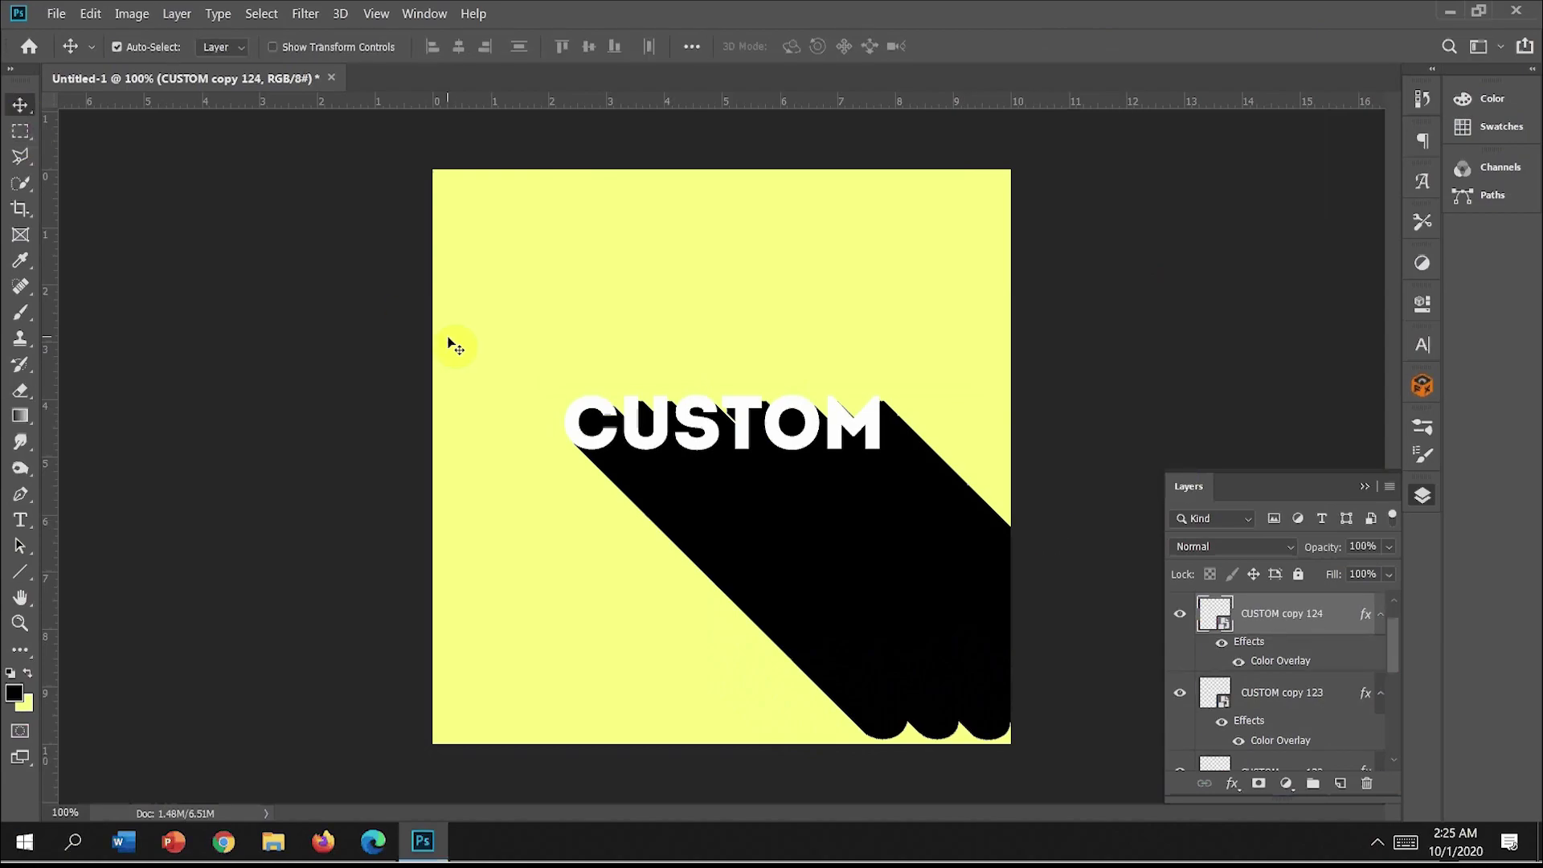
key(Left)
key(Up)
key(Left)
key(Up)
key(Left)
key(Up)
key(Left)
key(Up)
key(Left)
key(Up)
key(Left)
key(Up)
key(Left)
key(Up)
key(Left)
key(Up)
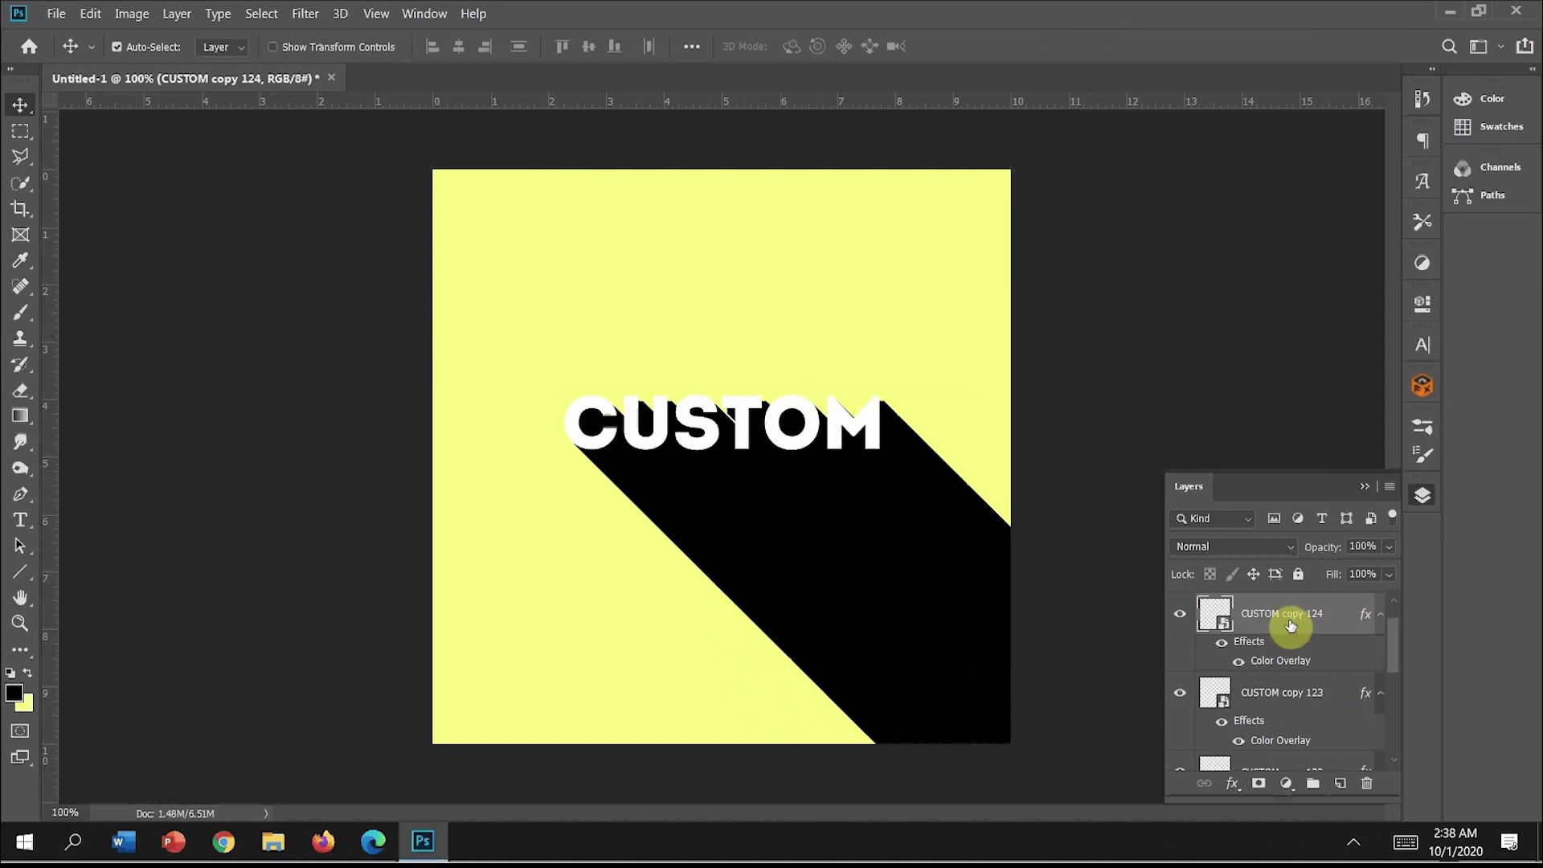
Step: Group the CUSTOM copy 120 and 121 shadow layers into Group 1
scroll(1288, 626, down, 1)
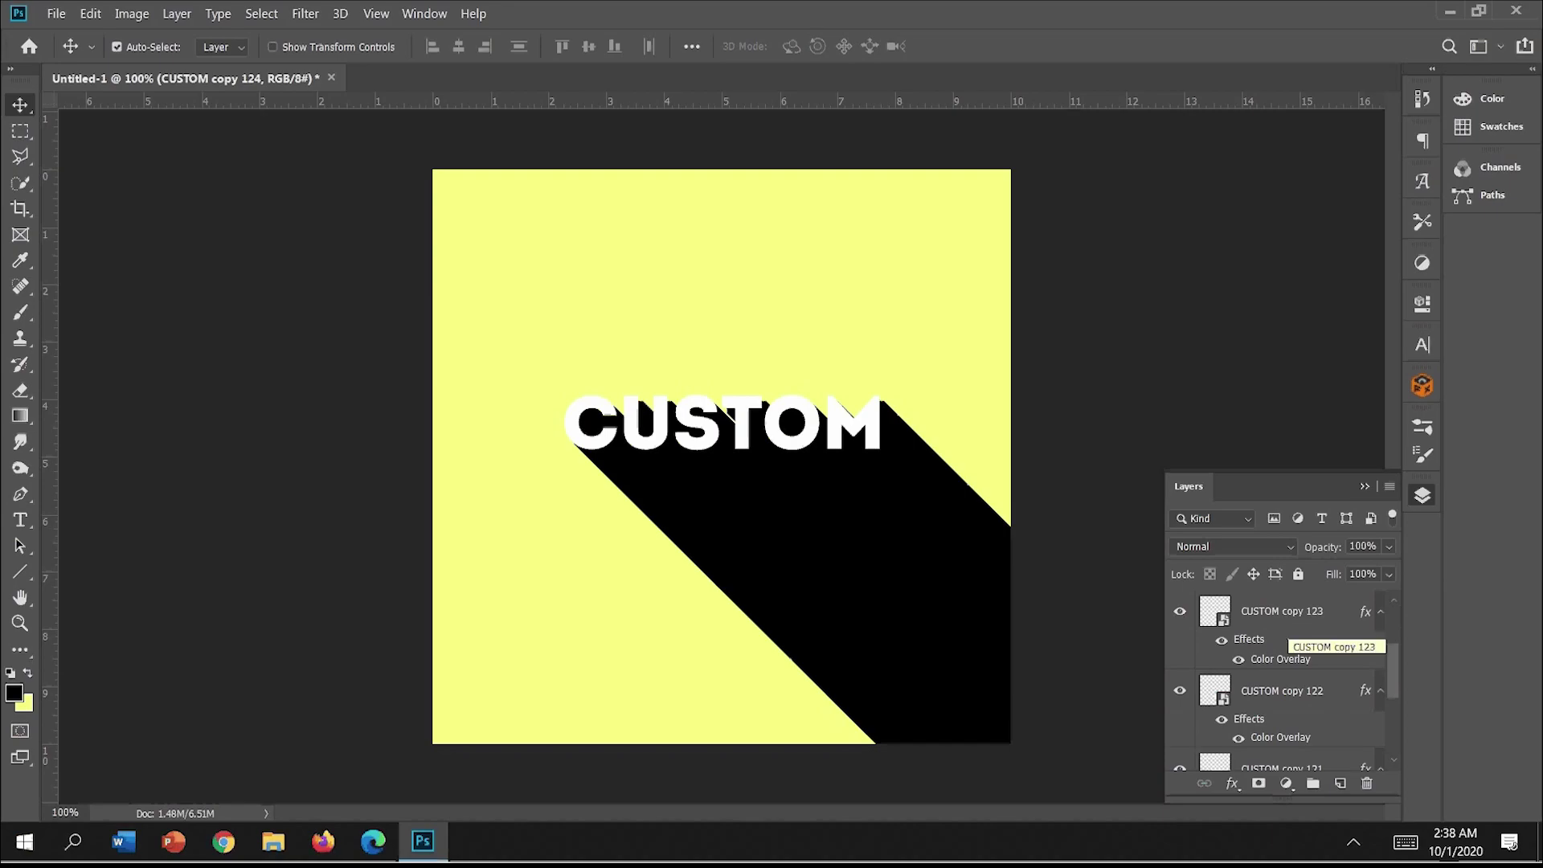
scroll(1283, 631, down, 2)
scroll(1283, 675, down, 1)
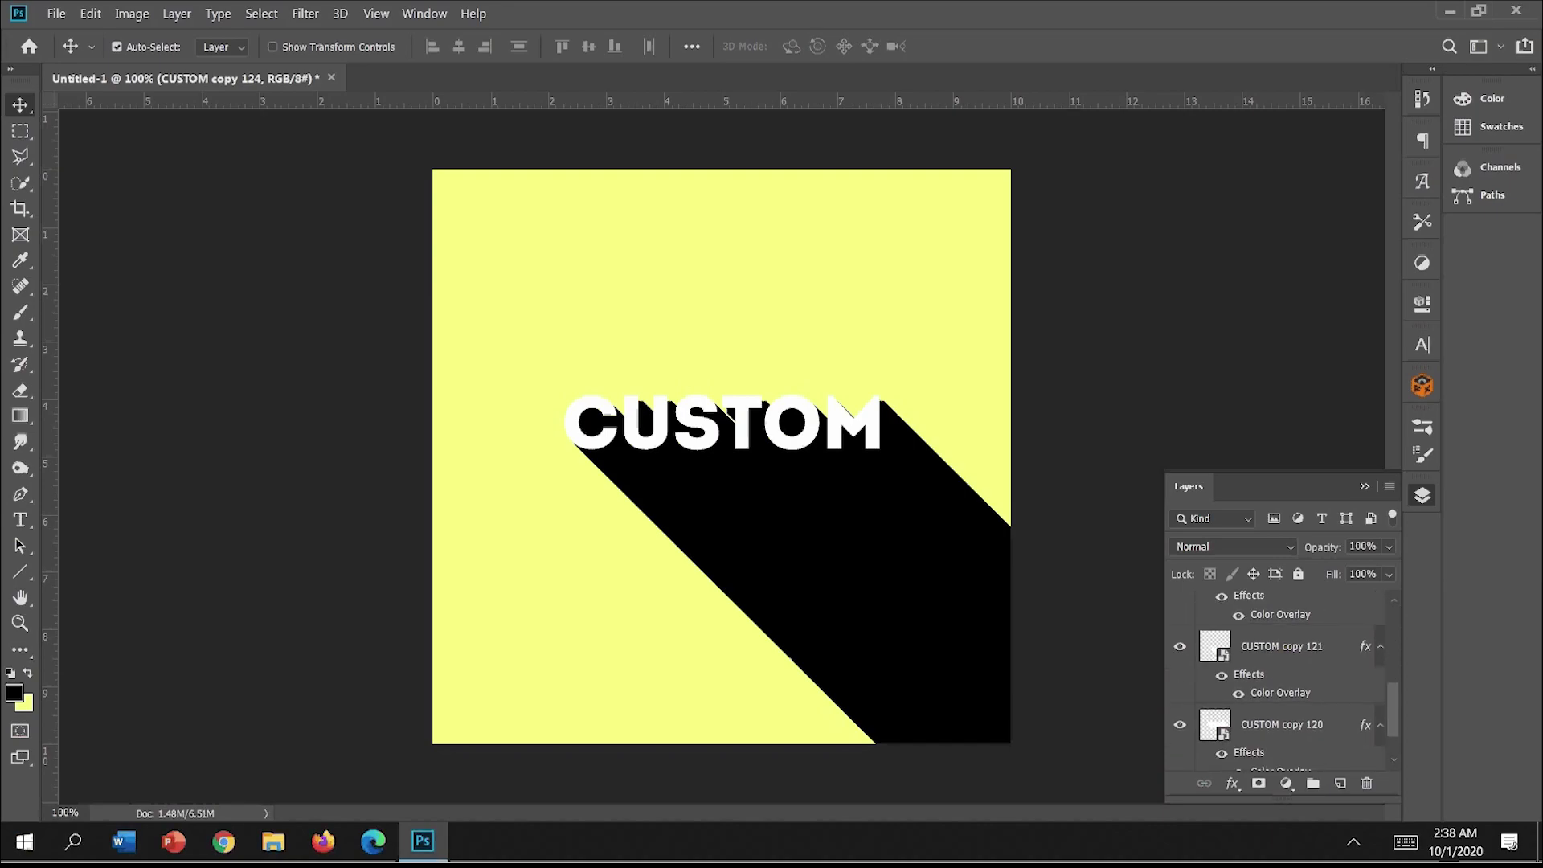
scroll(1283, 676, down, 1)
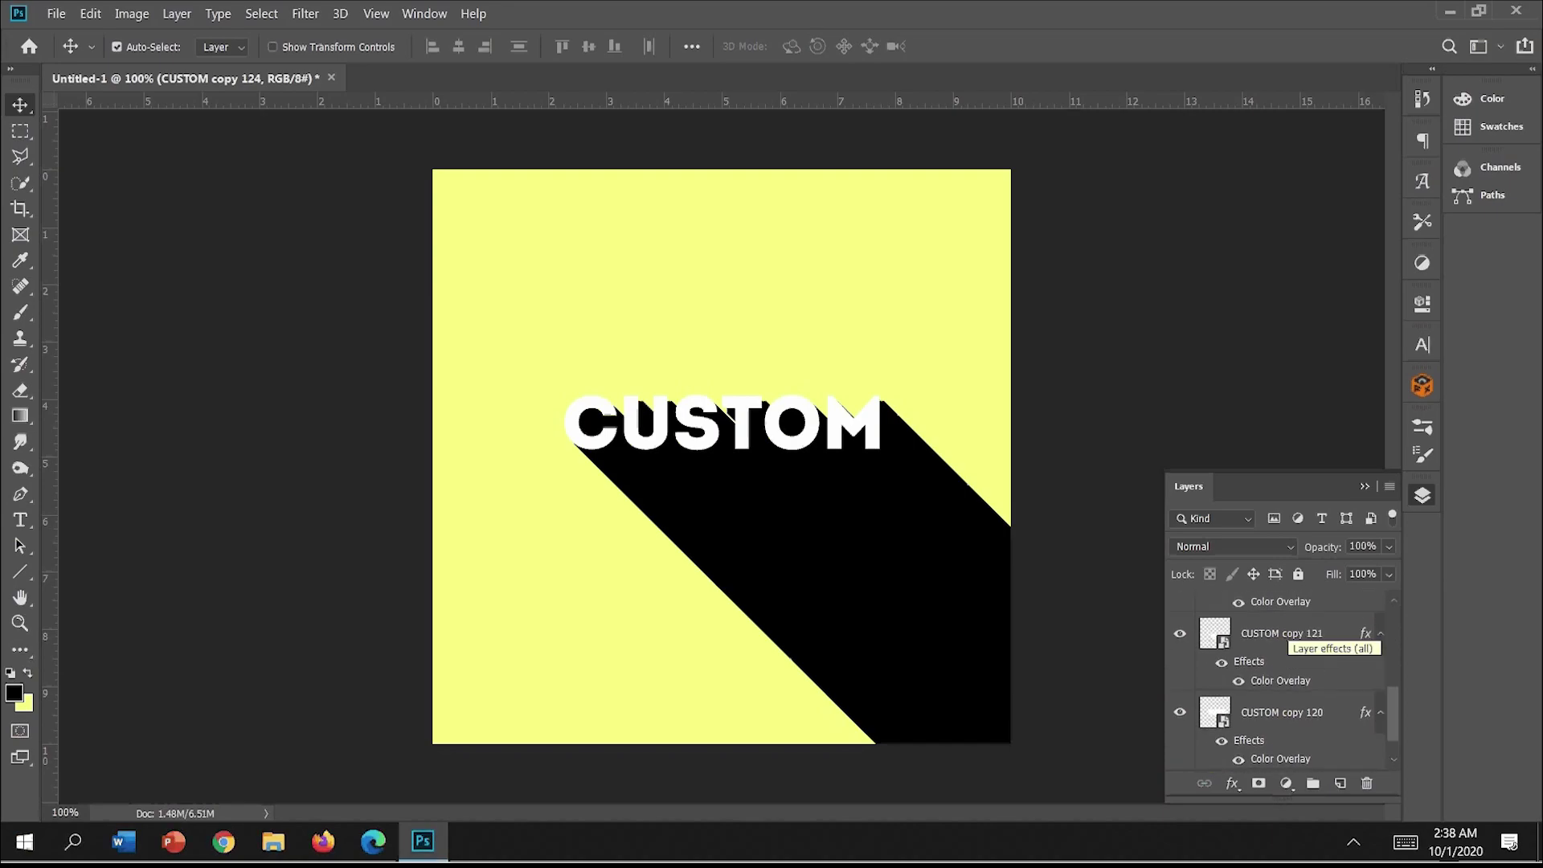
scroll(1290, 651, up, 1)
scroll(1293, 672, up, 3)
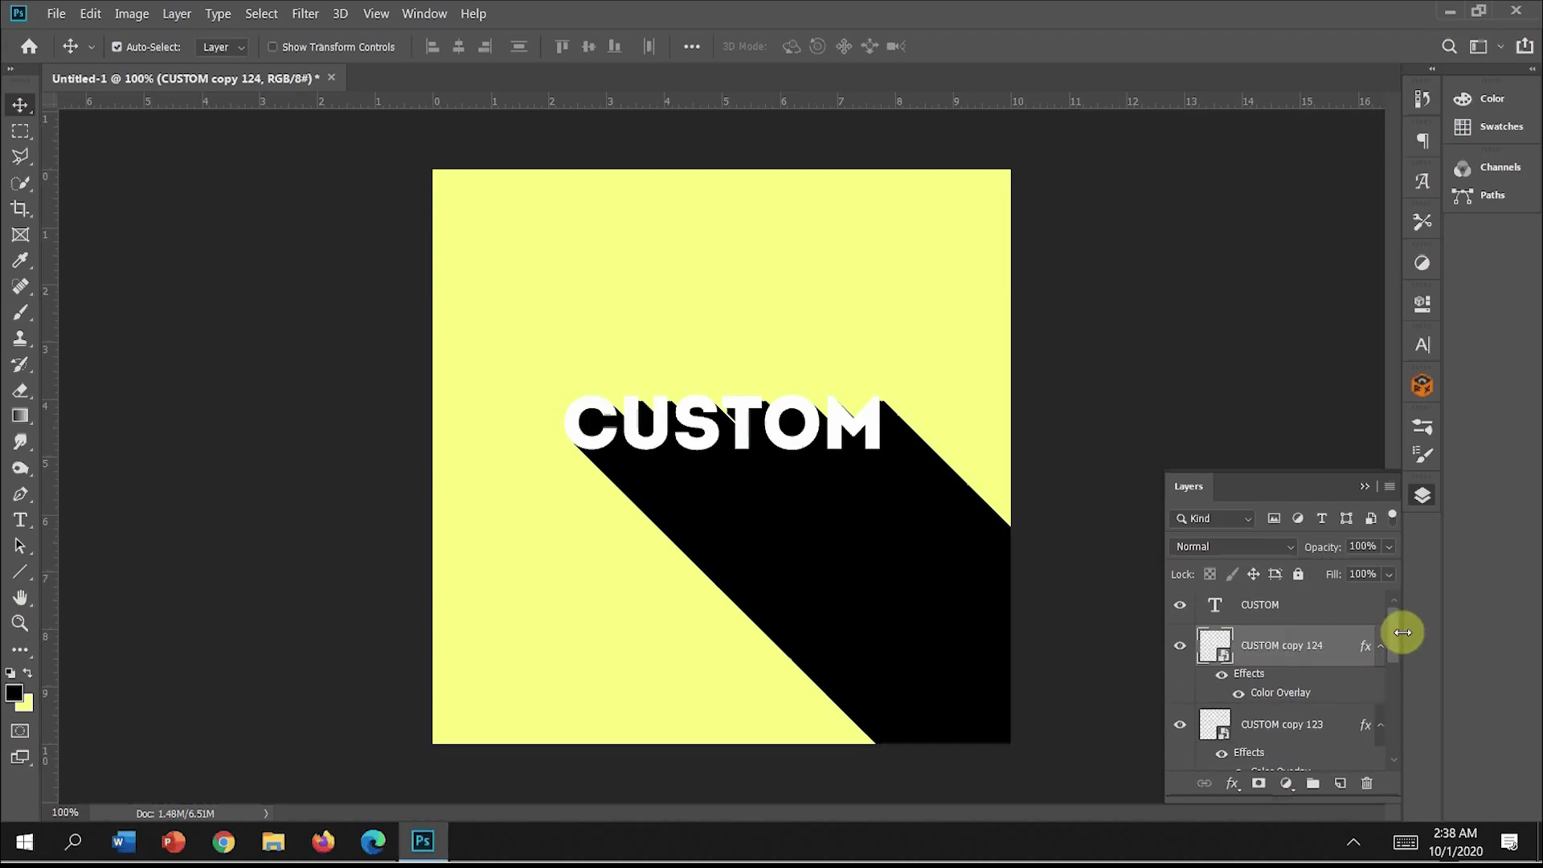
scroll(1294, 683, down, 2)
scroll(1311, 675, down, 2)
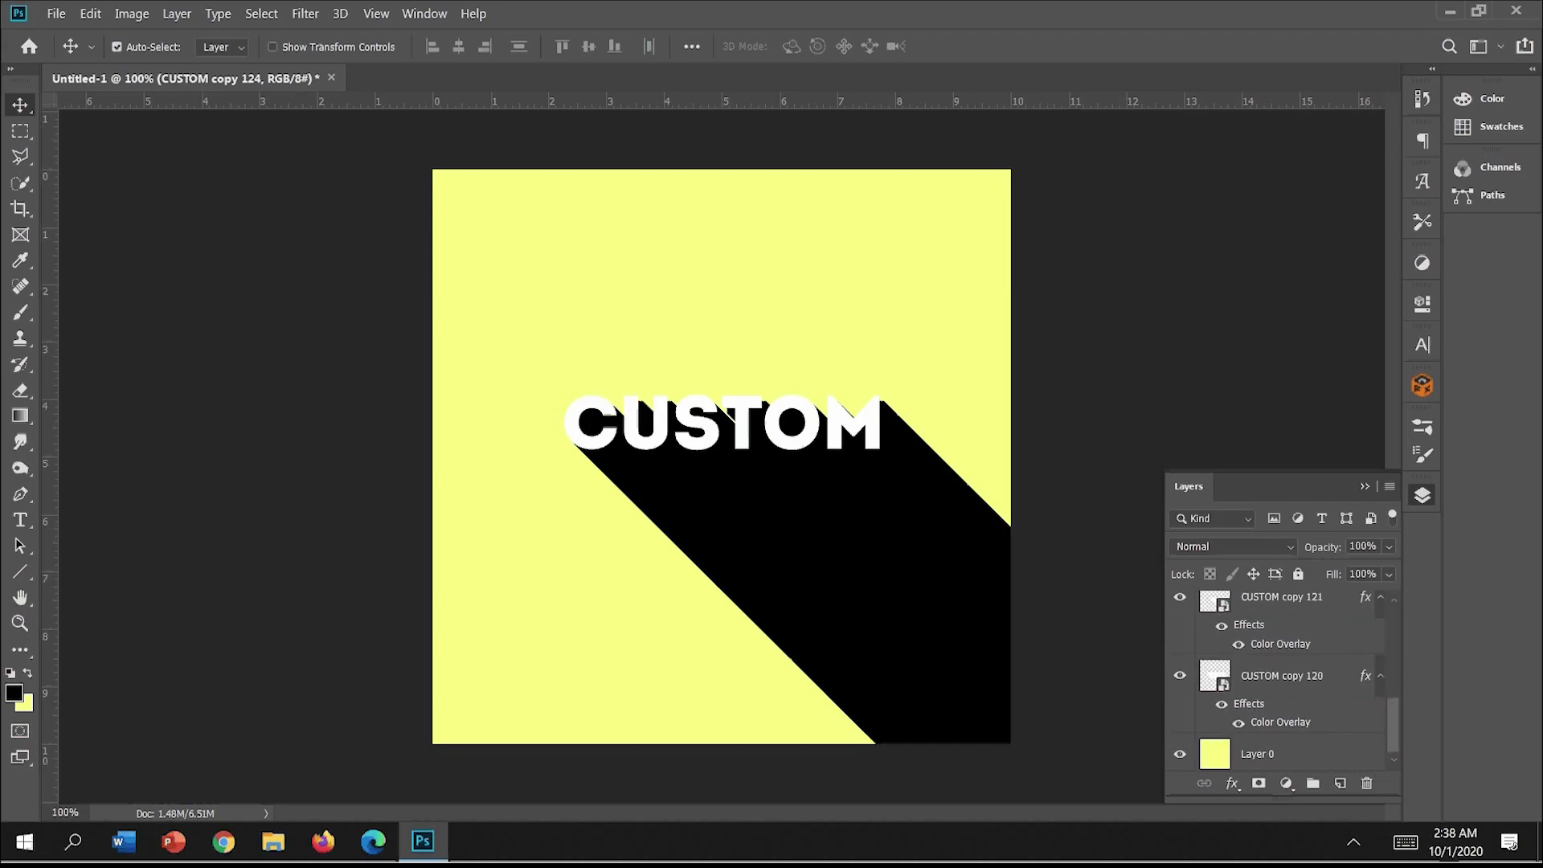
shift+click(1312, 676)
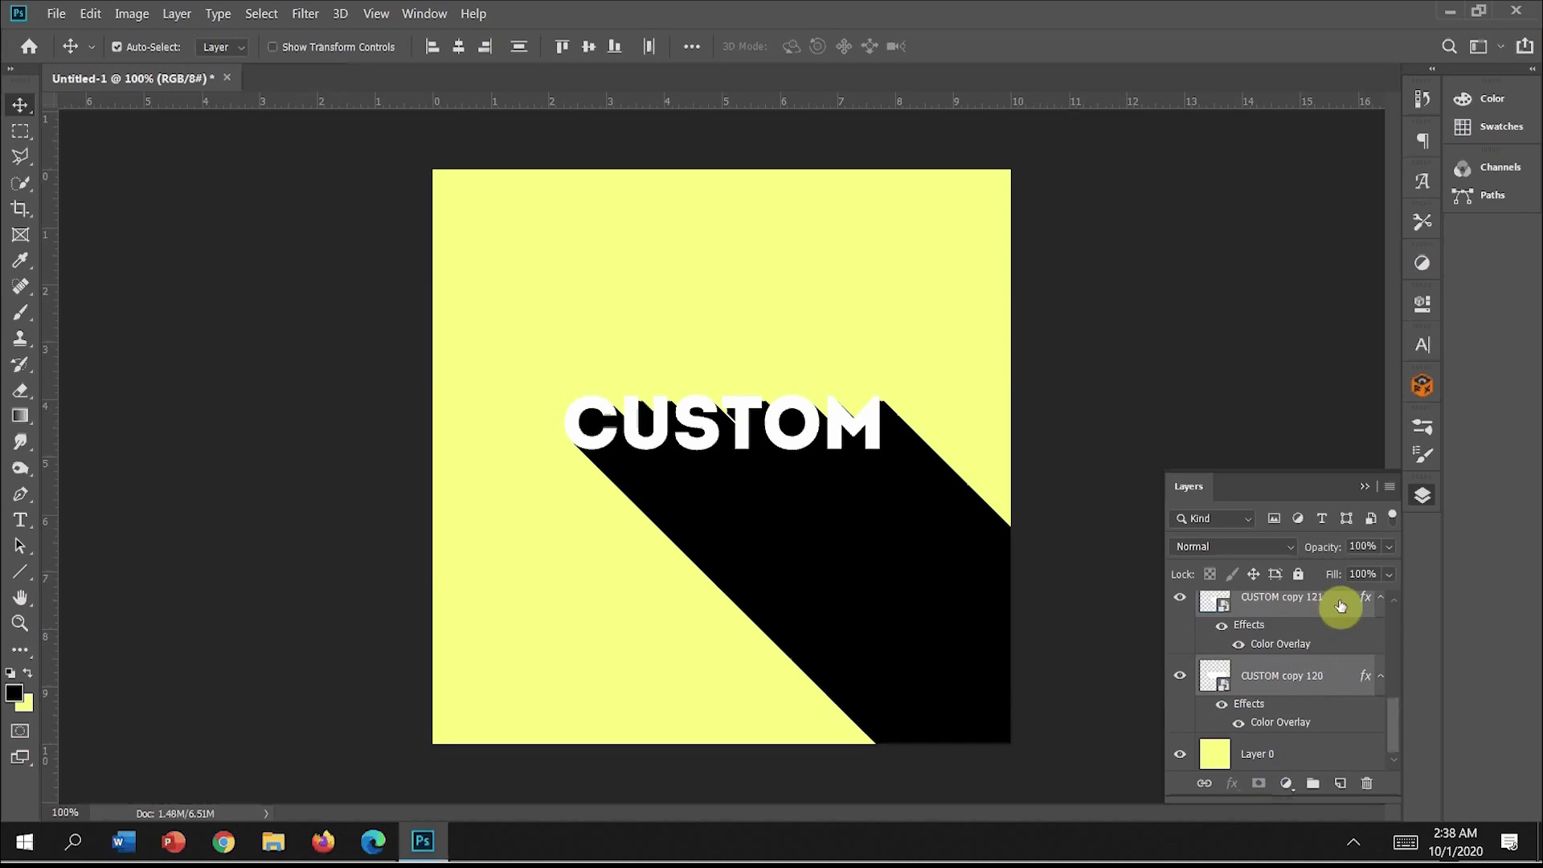
key(ctrl+g)
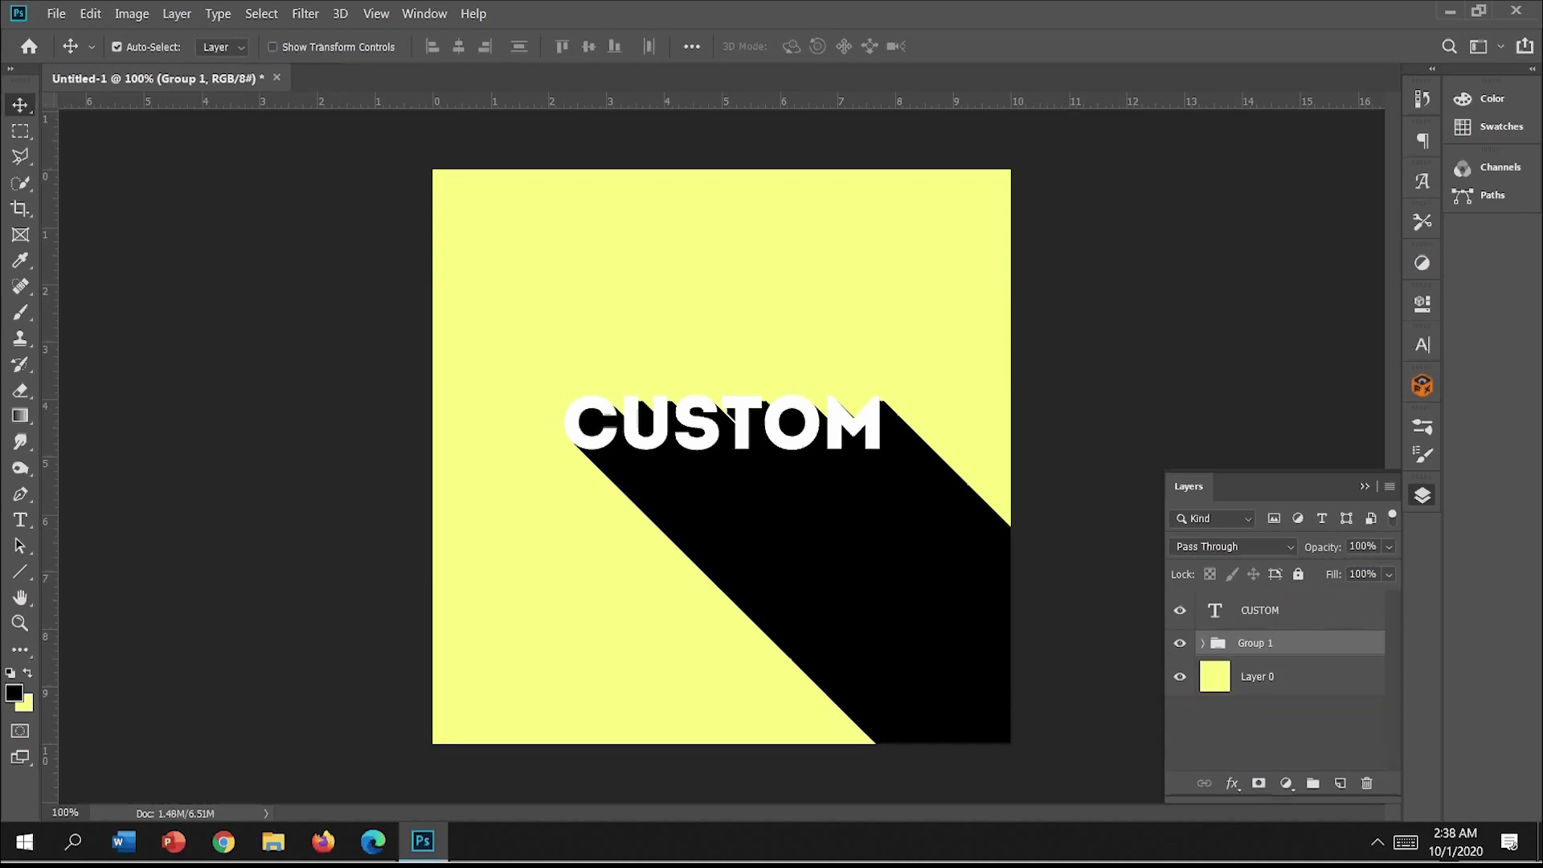
Step: Raise Group 1's opacity to about 48%, then deselect and collapse the layer list
click(1391, 550)
drag(1324, 565, 1315, 569)
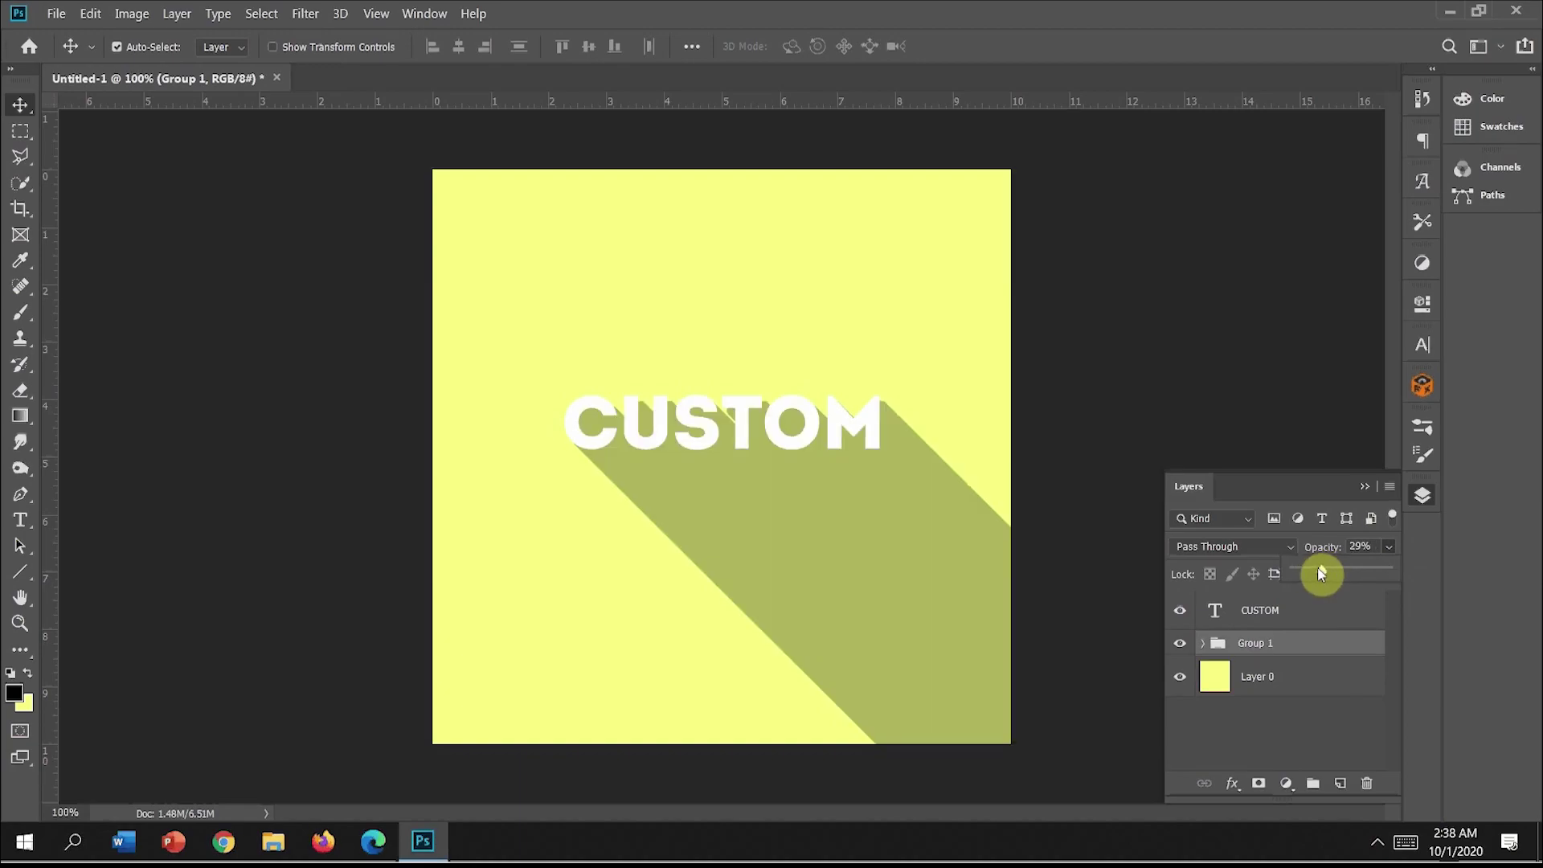
drag(1321, 570, 1328, 571)
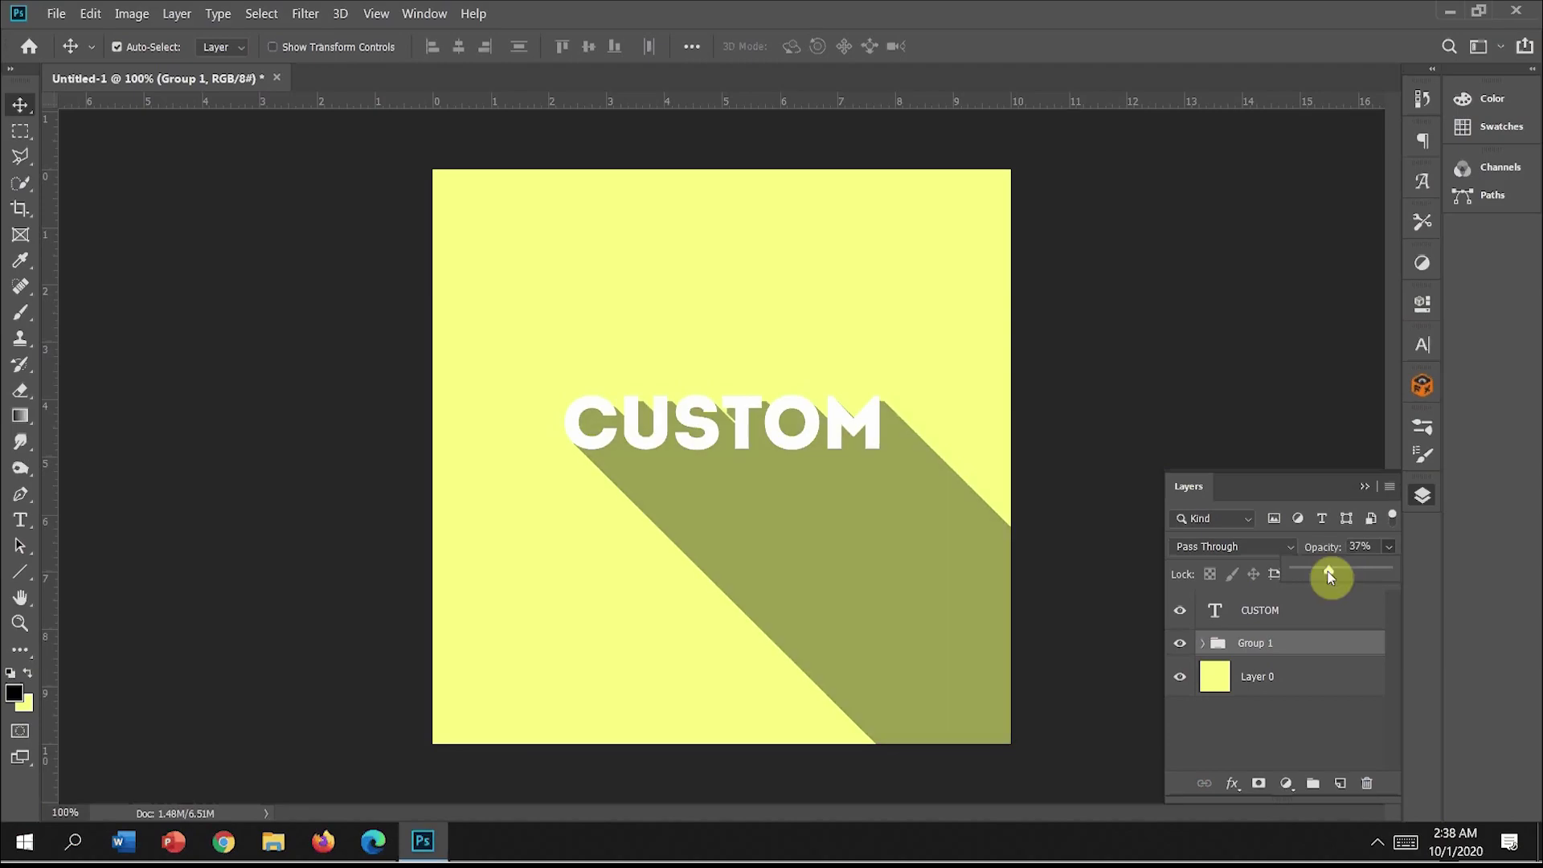
click(1257, 738)
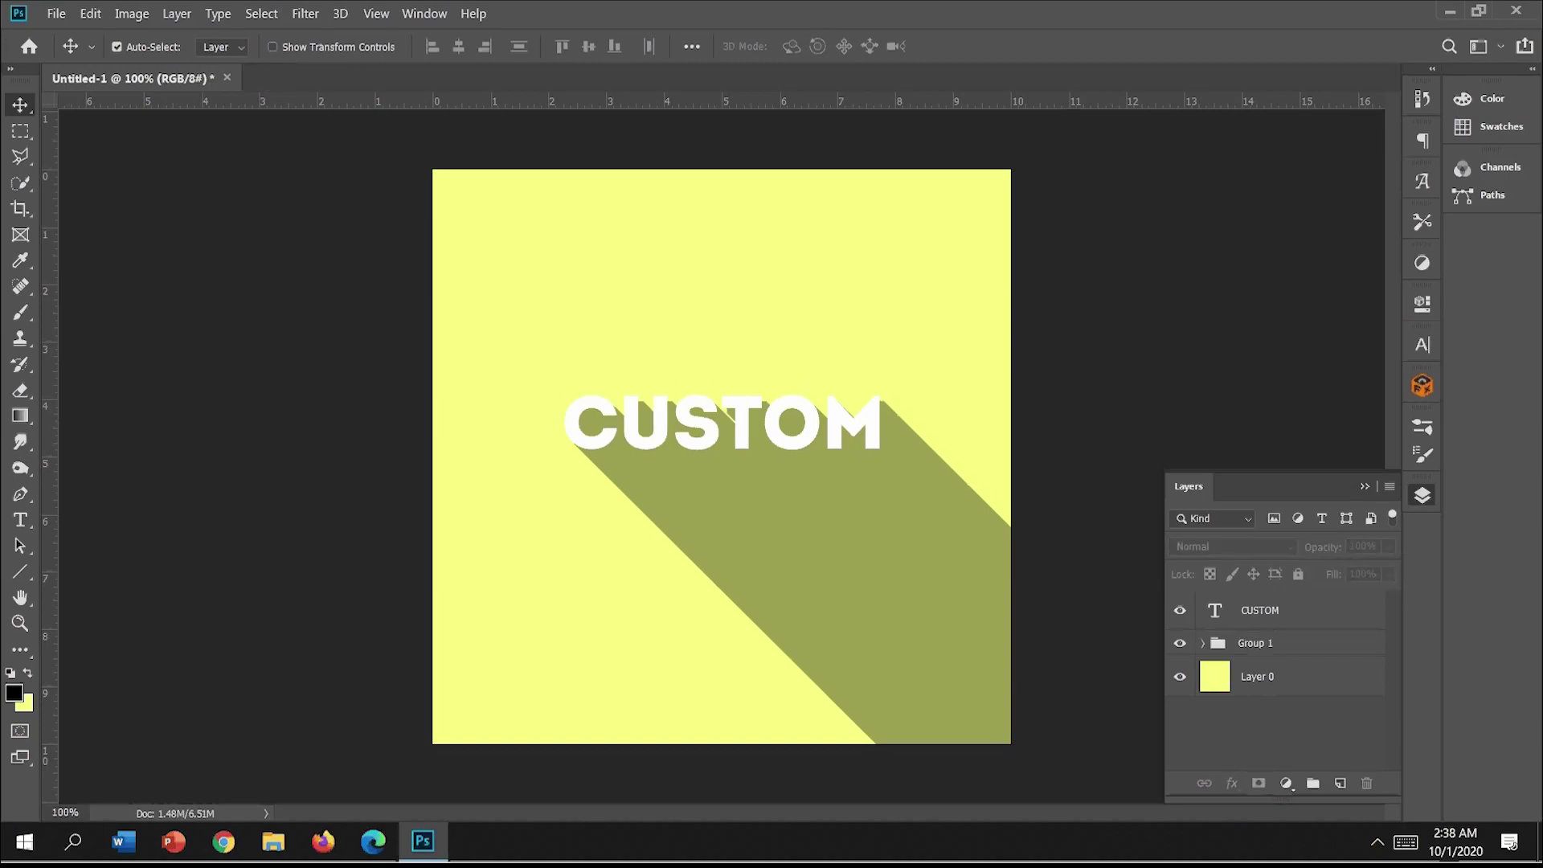
click(1364, 487)
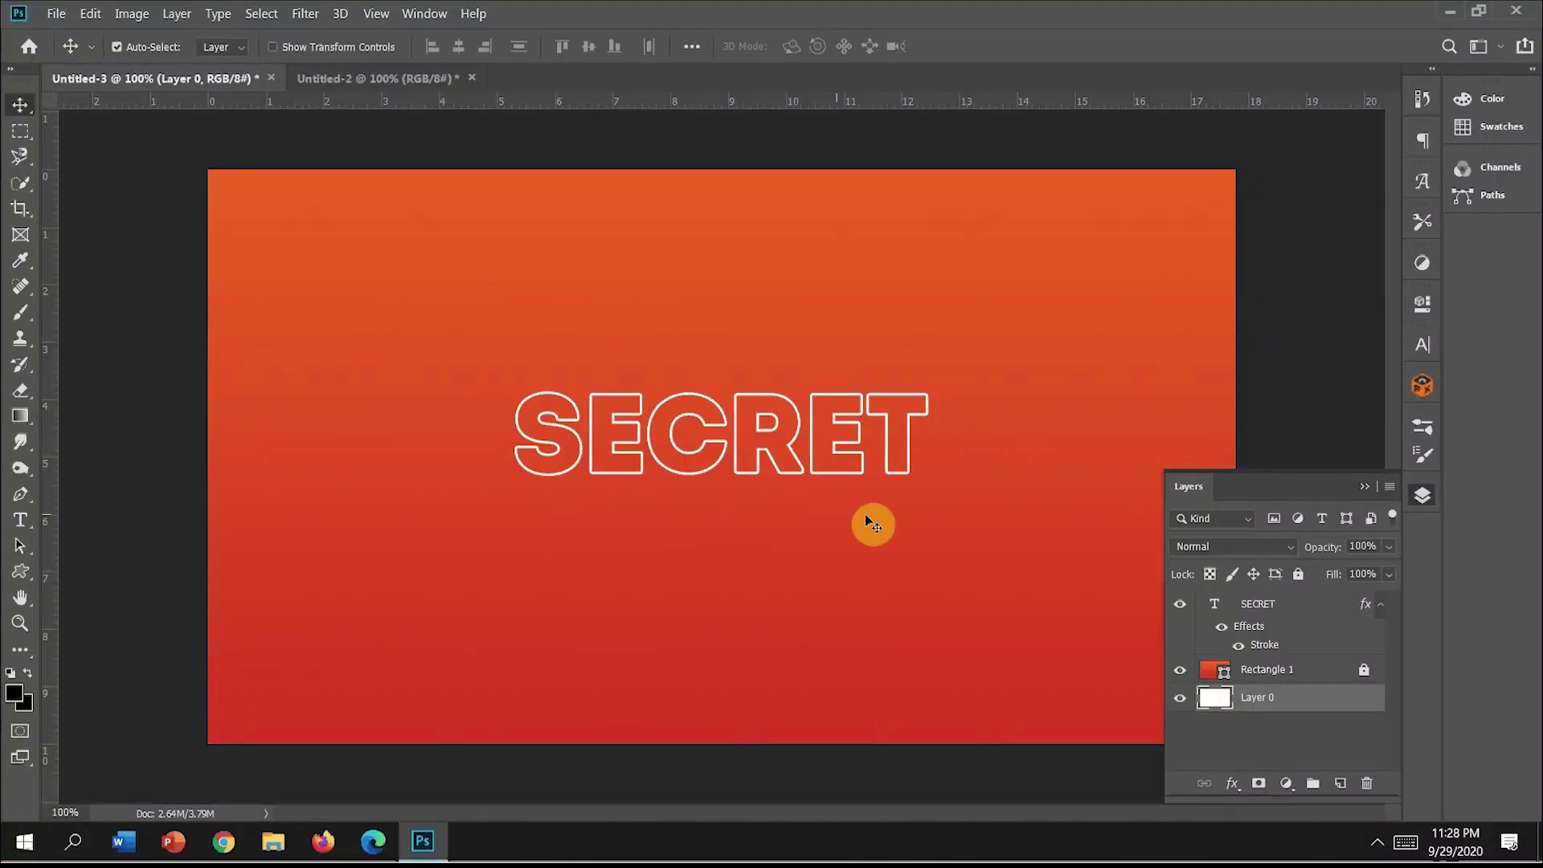
Step: Create a new 1280×720 px document and fill its background black
click(49, 21)
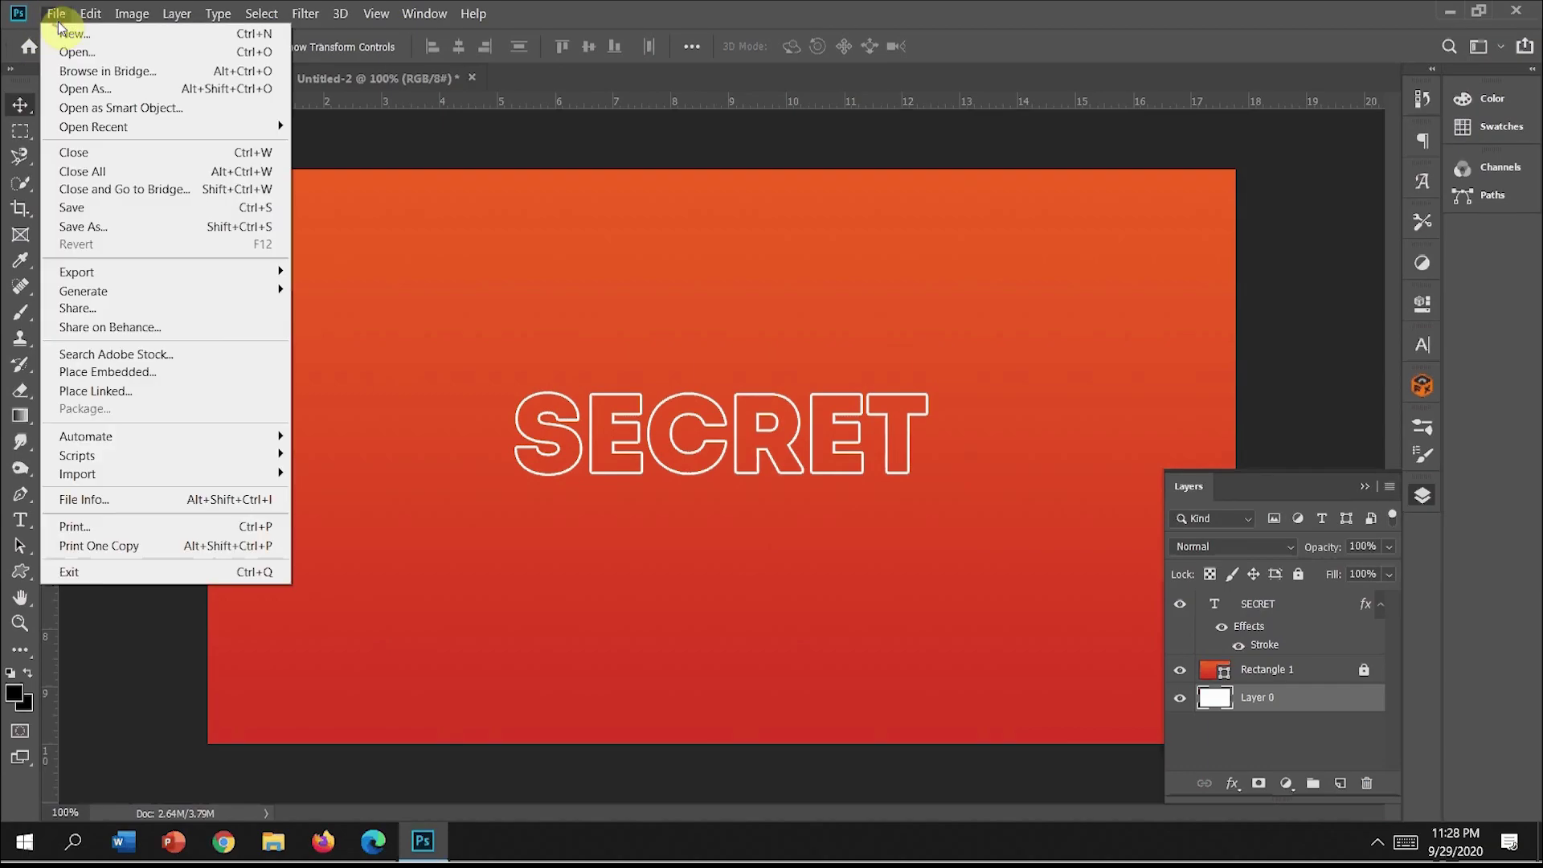
click(64, 28)
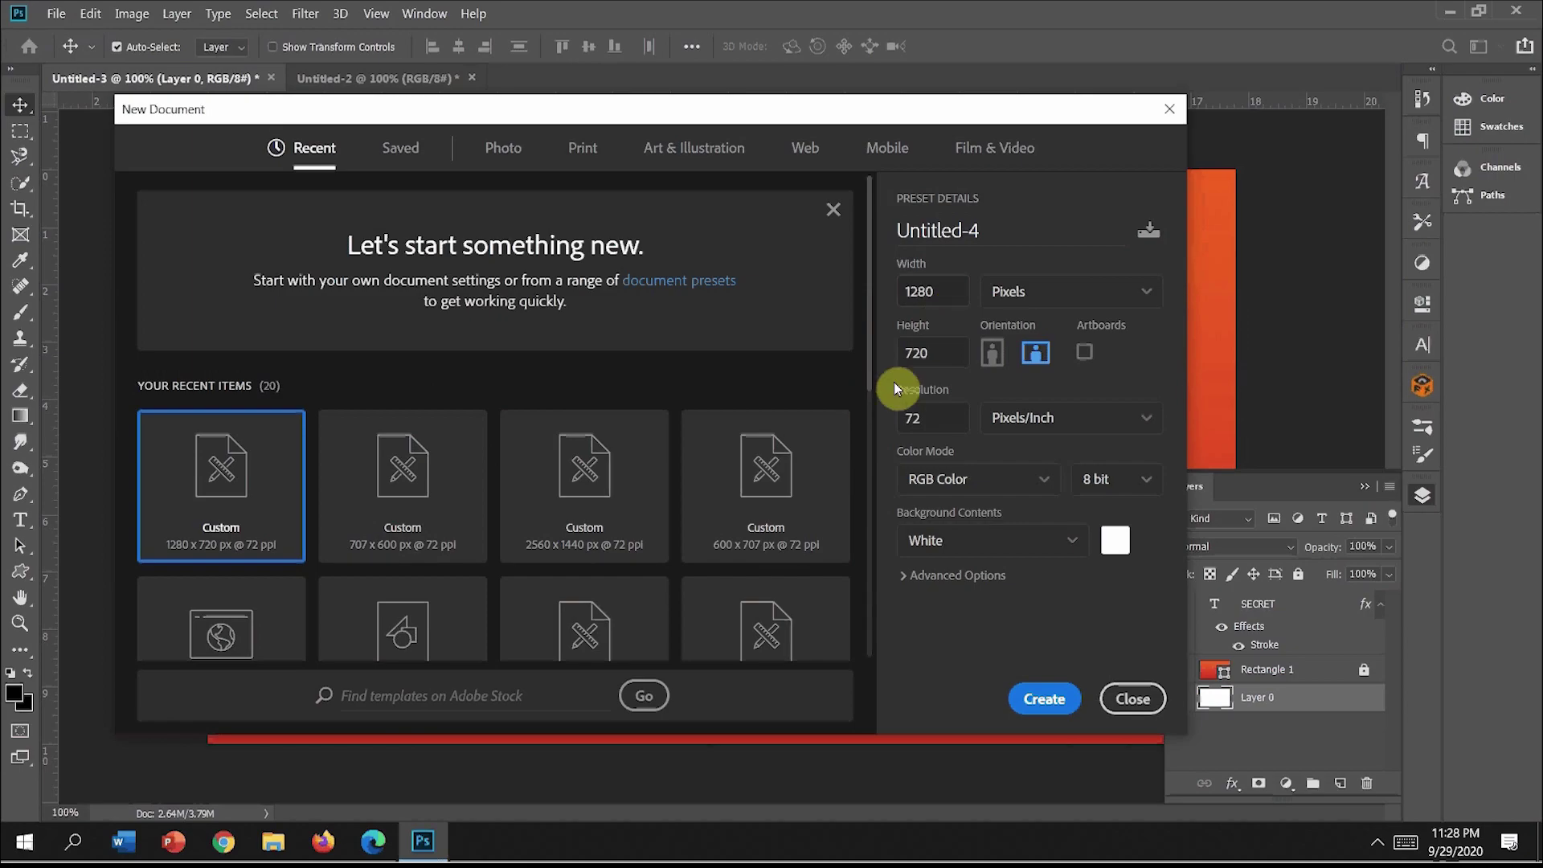
click(1055, 702)
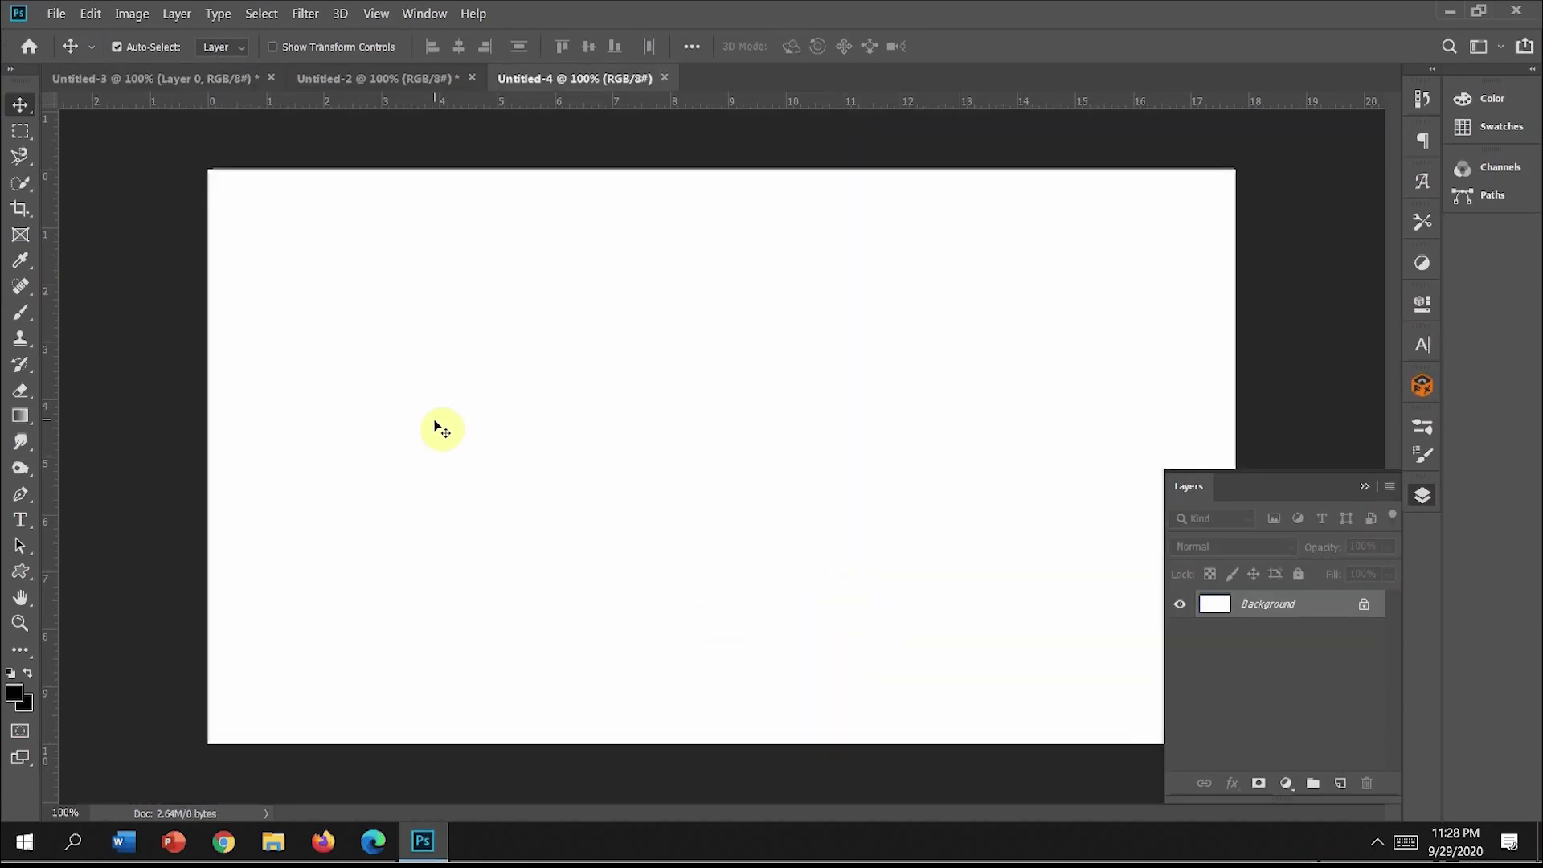
key(alt+BackSpace)
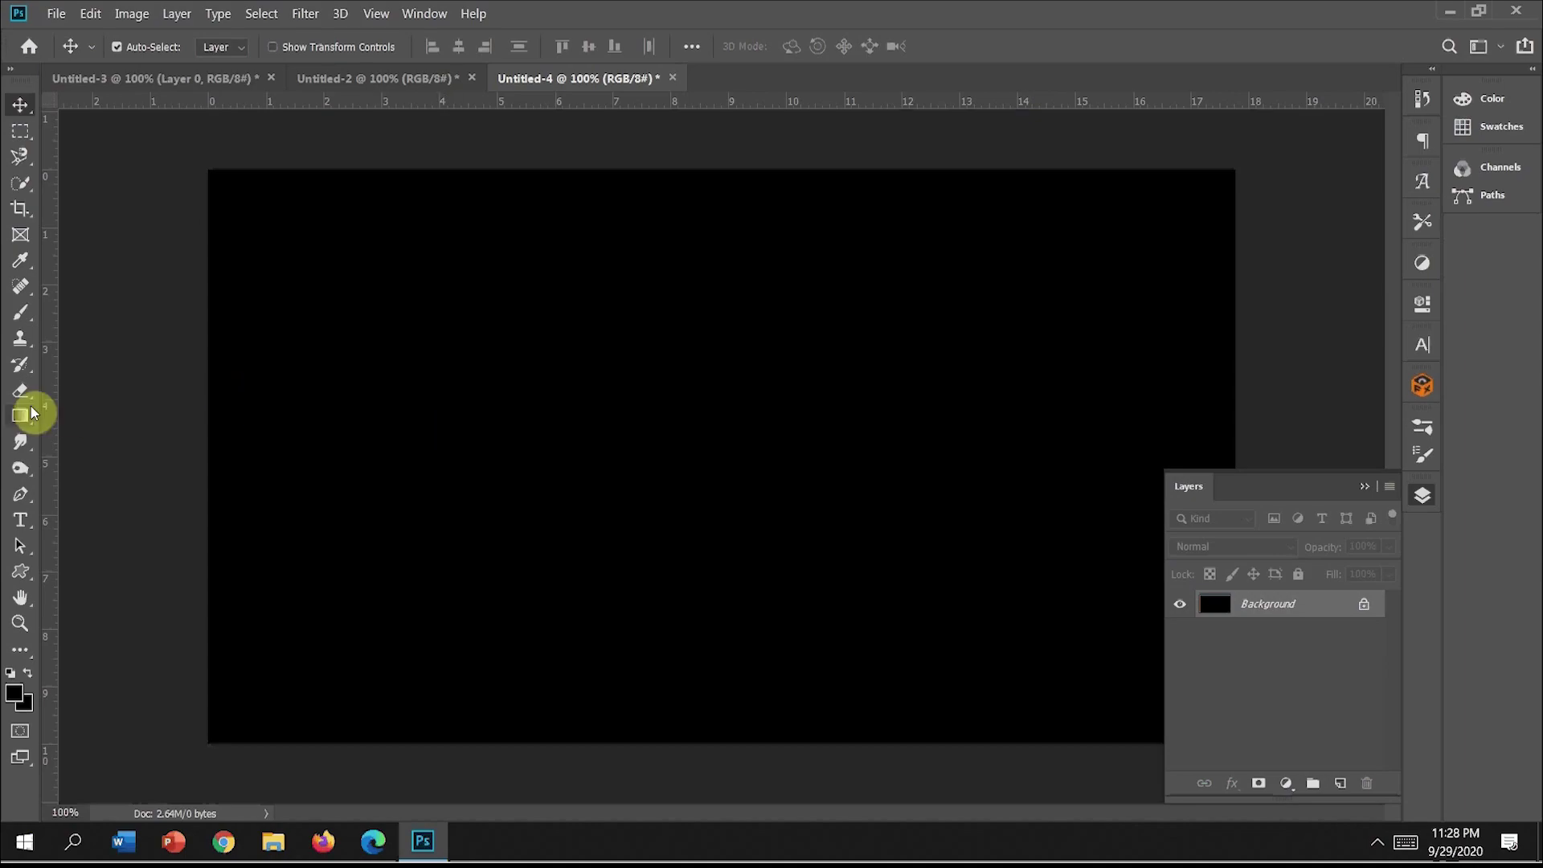
Step: Add white SECRET text and move it toward the canvas centre
click(23, 520)
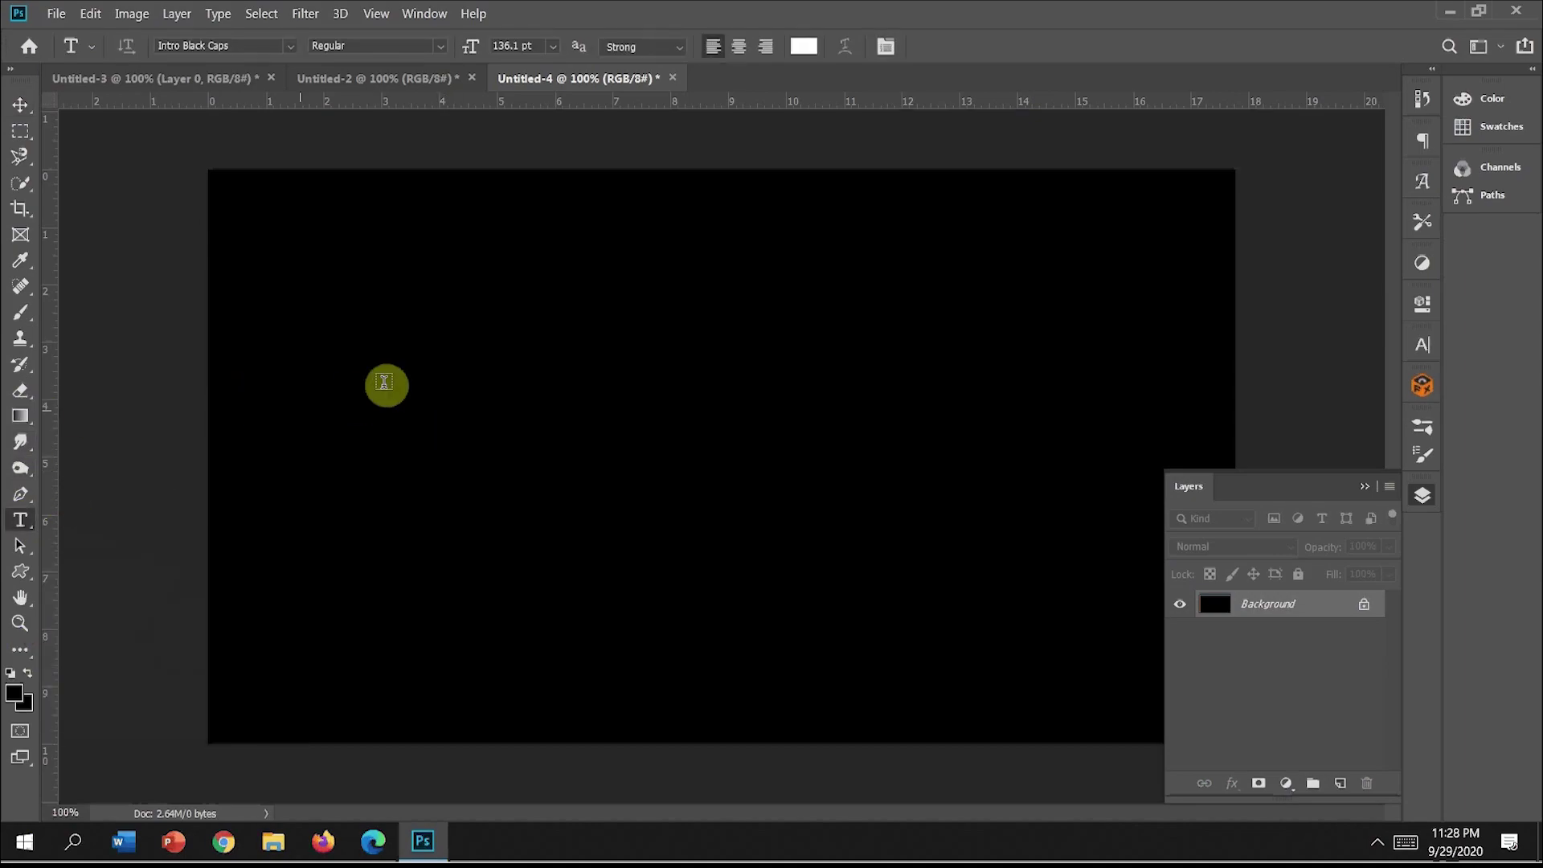
click(434, 413)
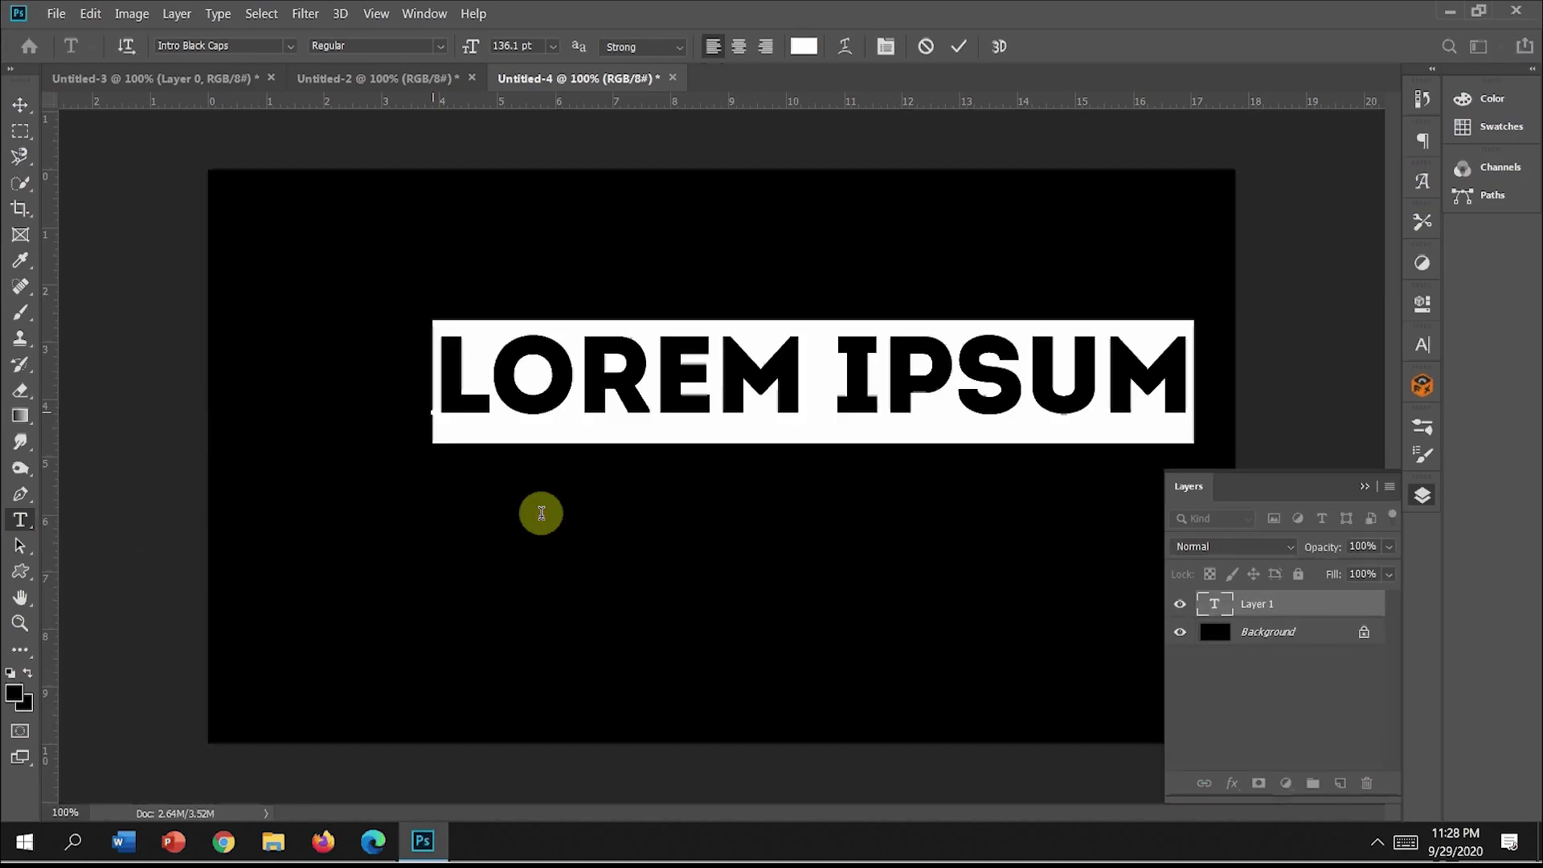
key(BackSpace)
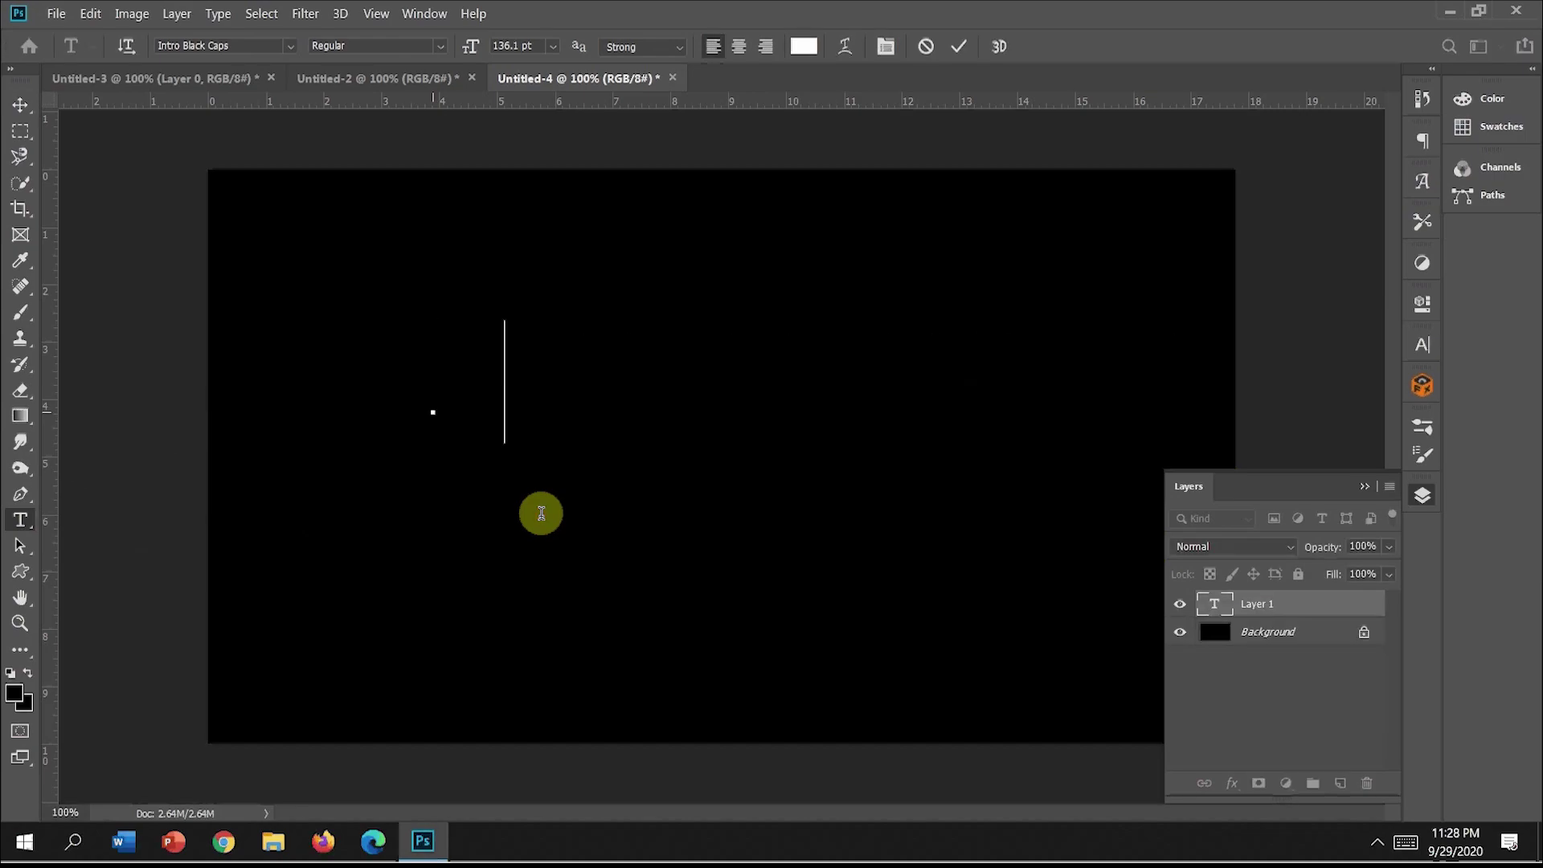
text(SECRE)
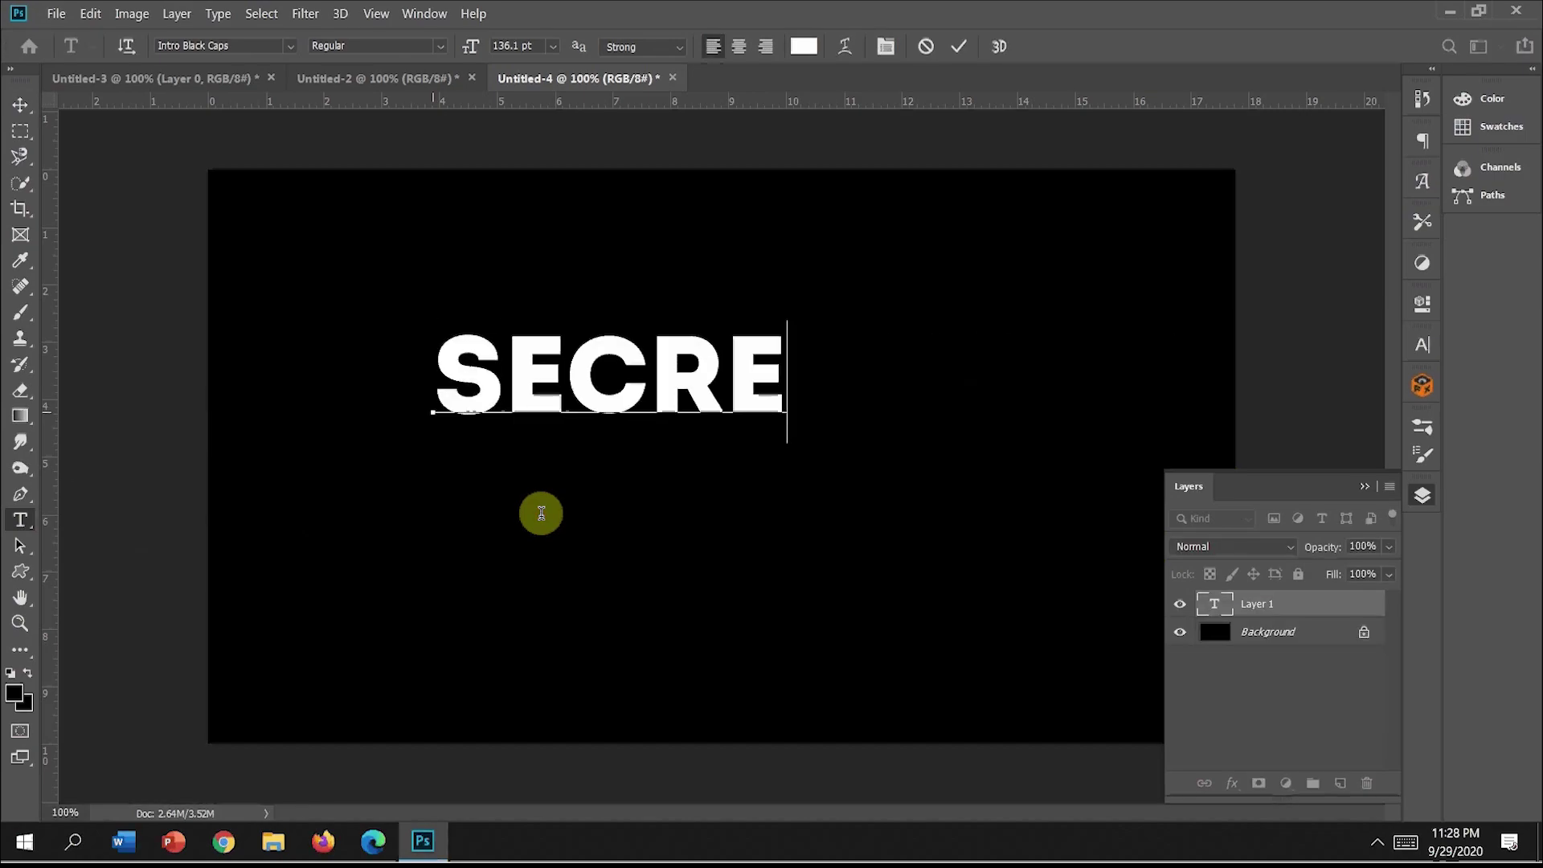
text(T)
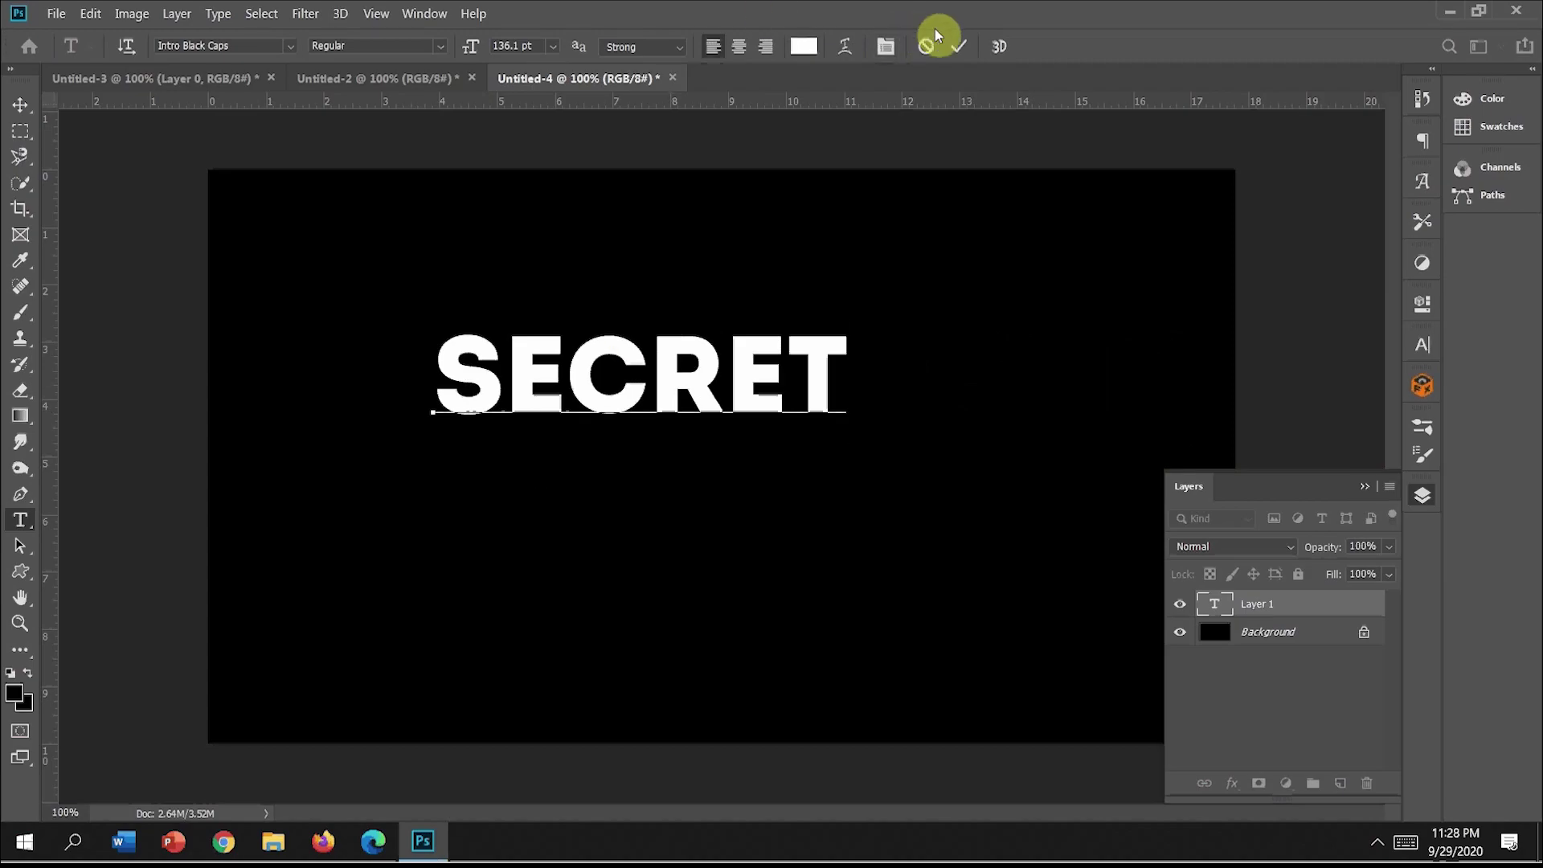
click(959, 46)
key(v)
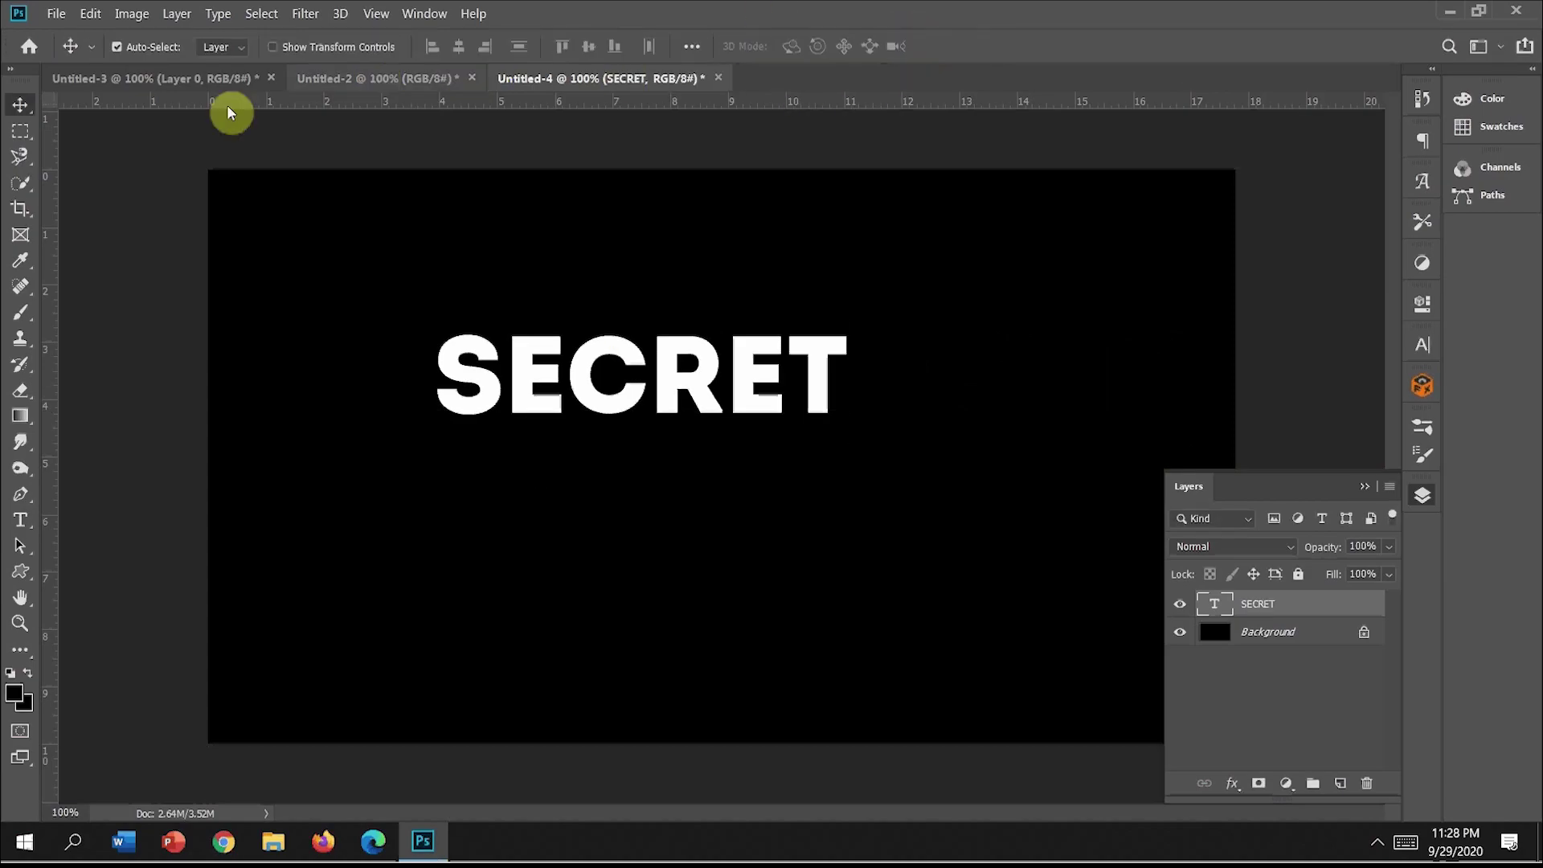
drag(632, 354, 707, 366)
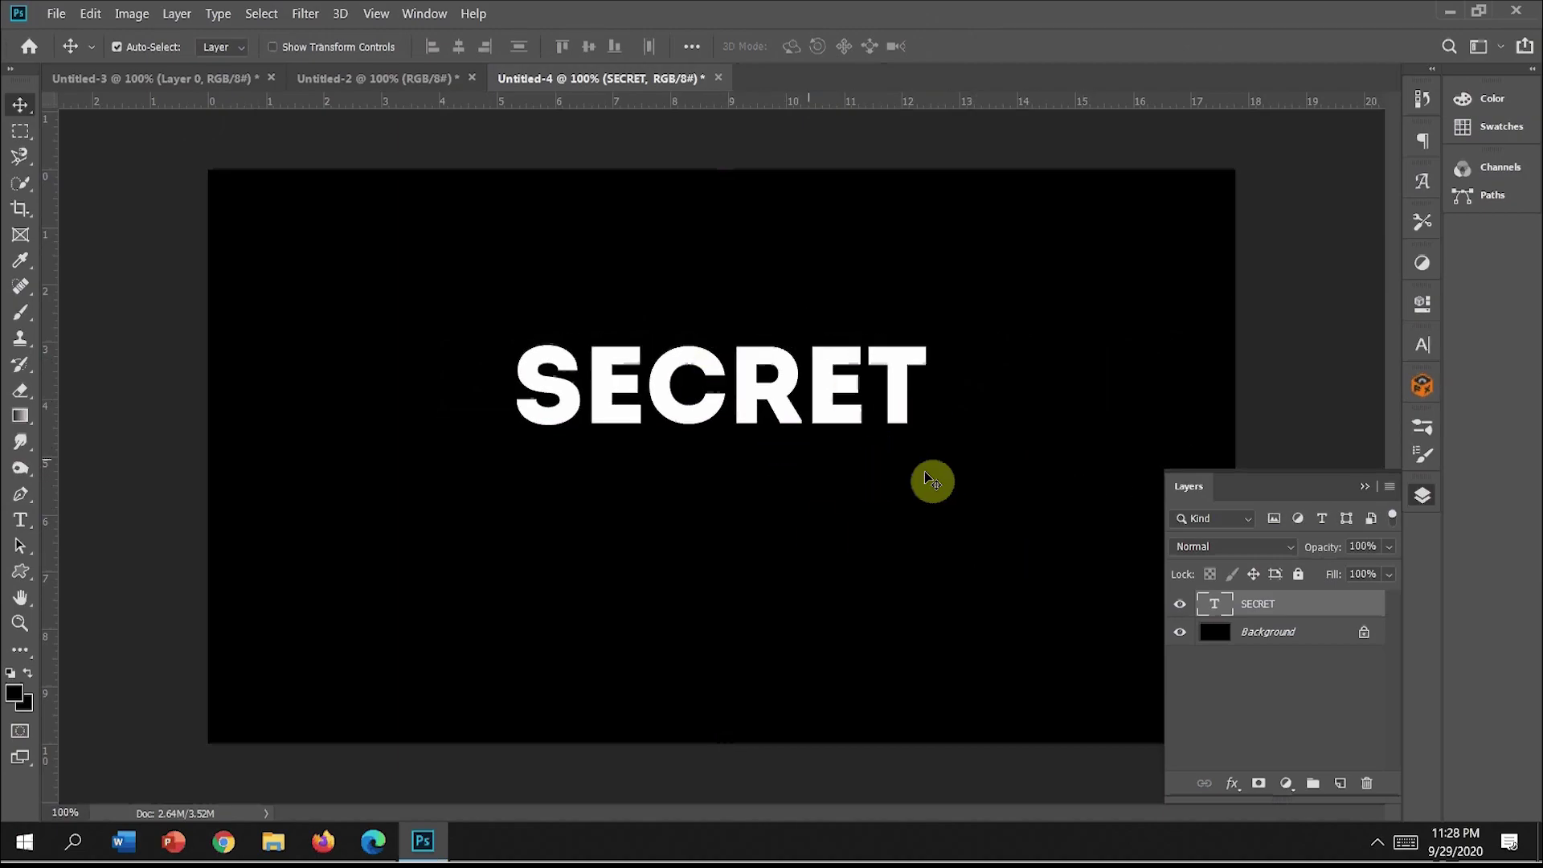
Step: Add a 3 px white Stroke layer style to the SECRET text
right_click(1294, 603)
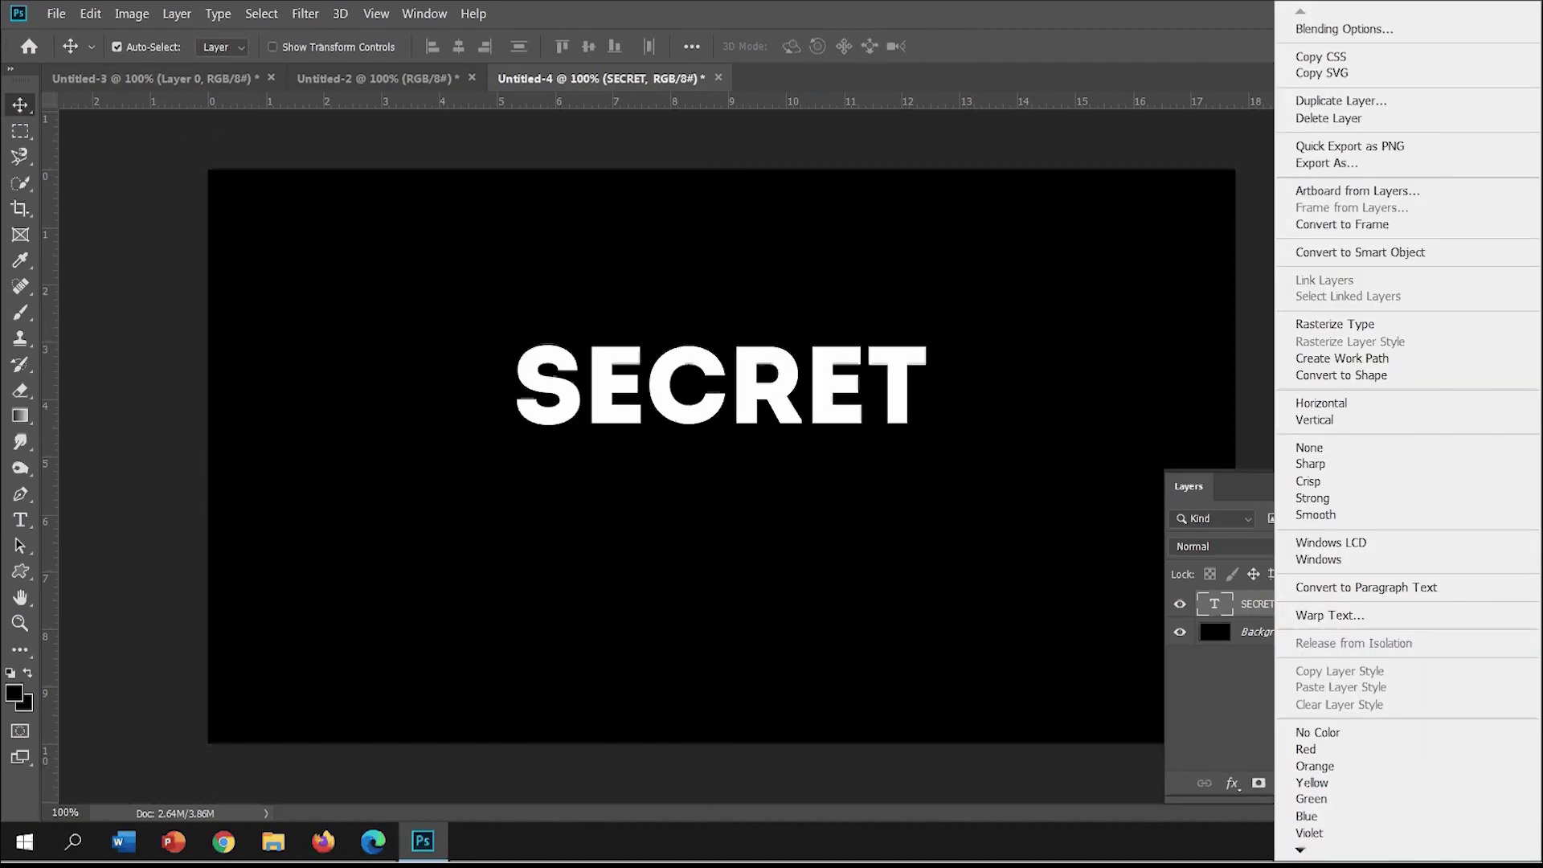
click(1348, 30)
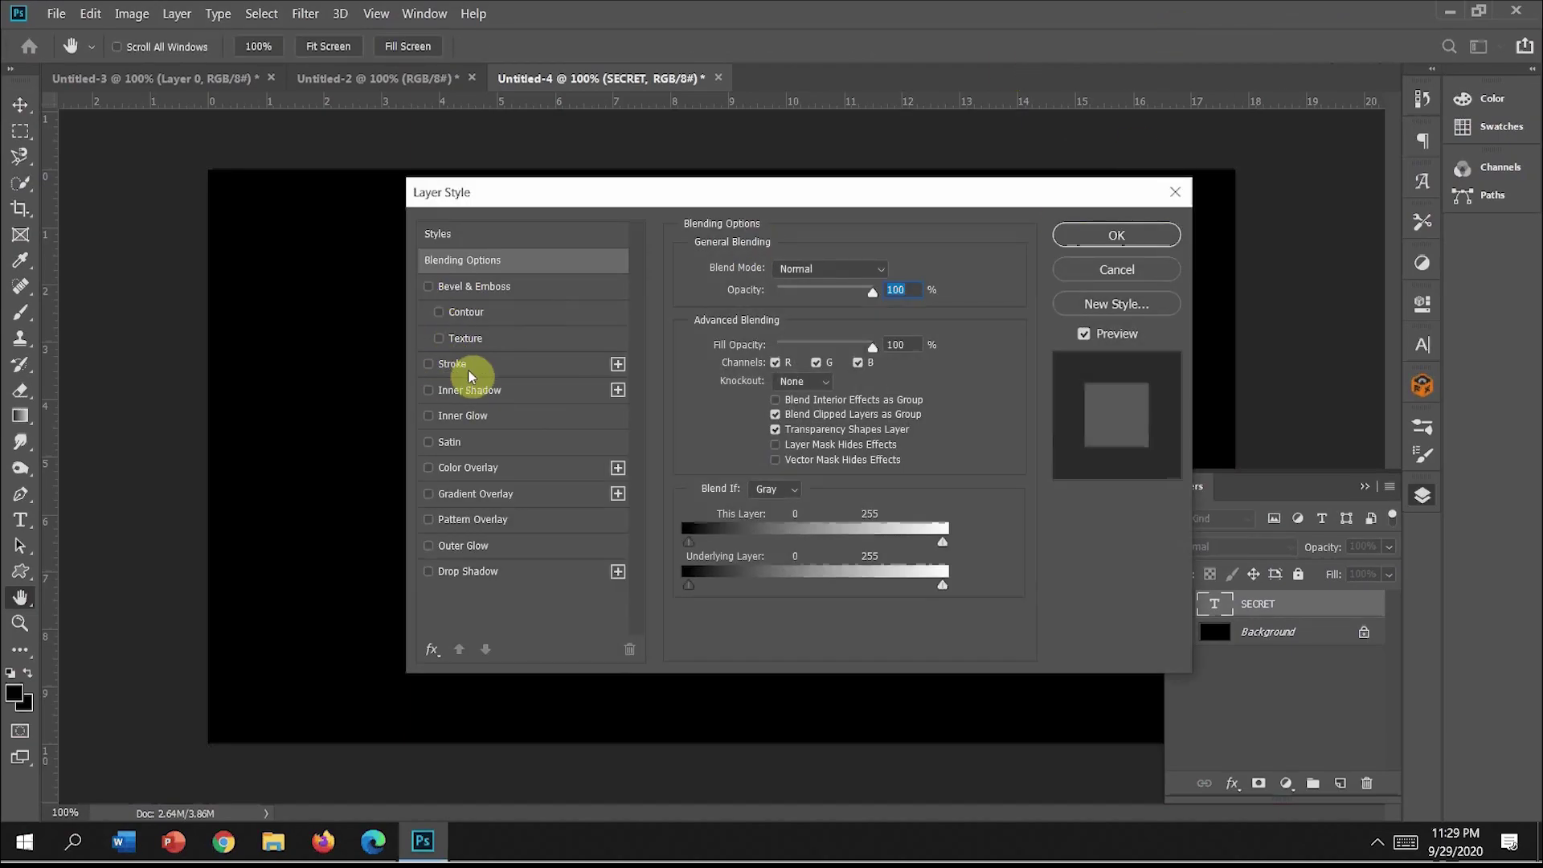
click(450, 372)
click(522, 365)
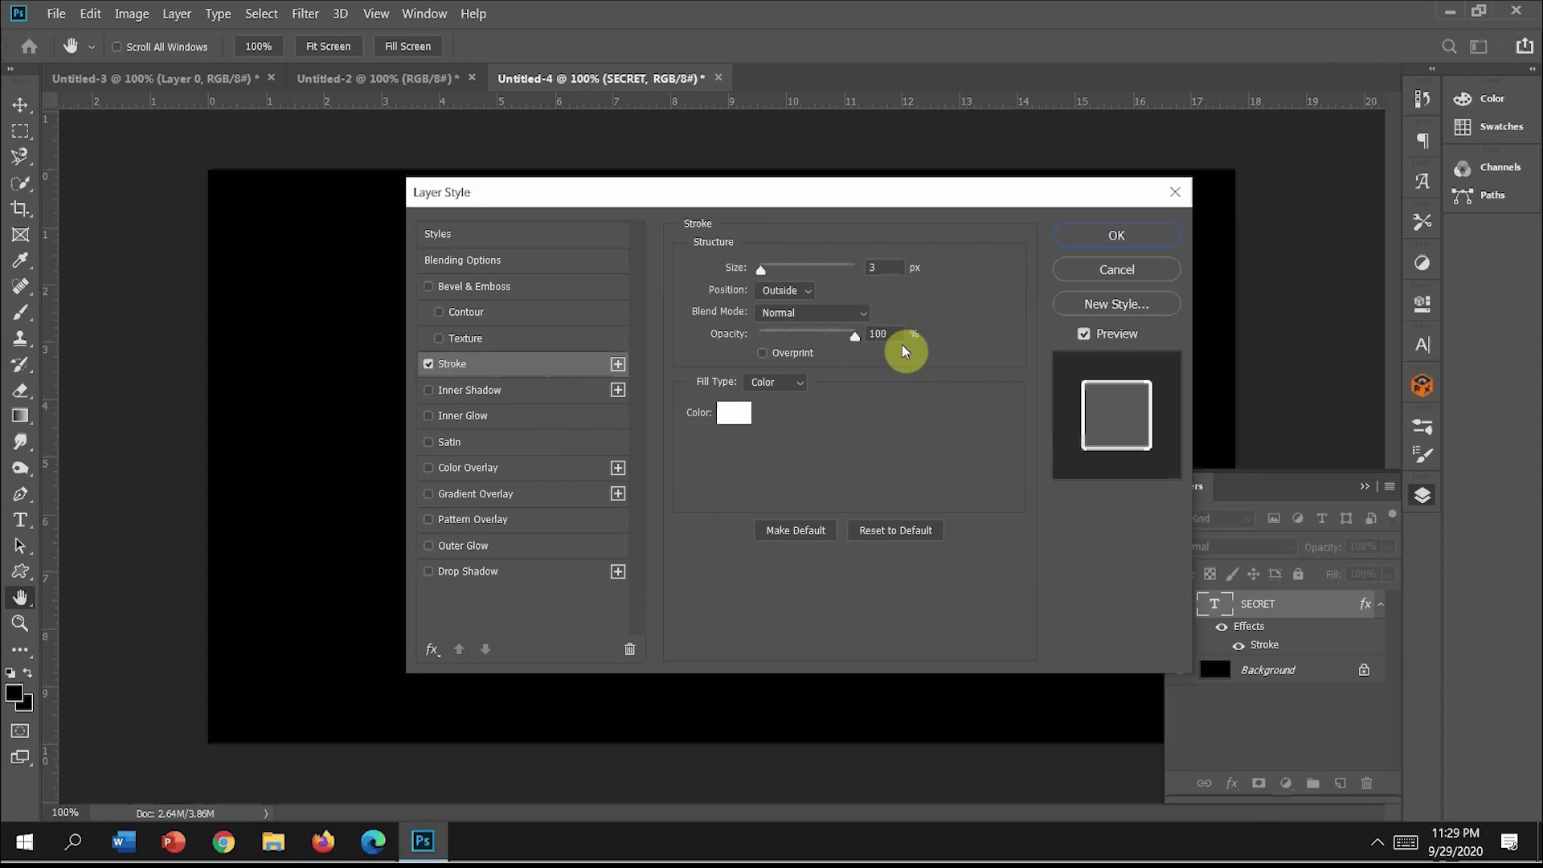
click(1107, 236)
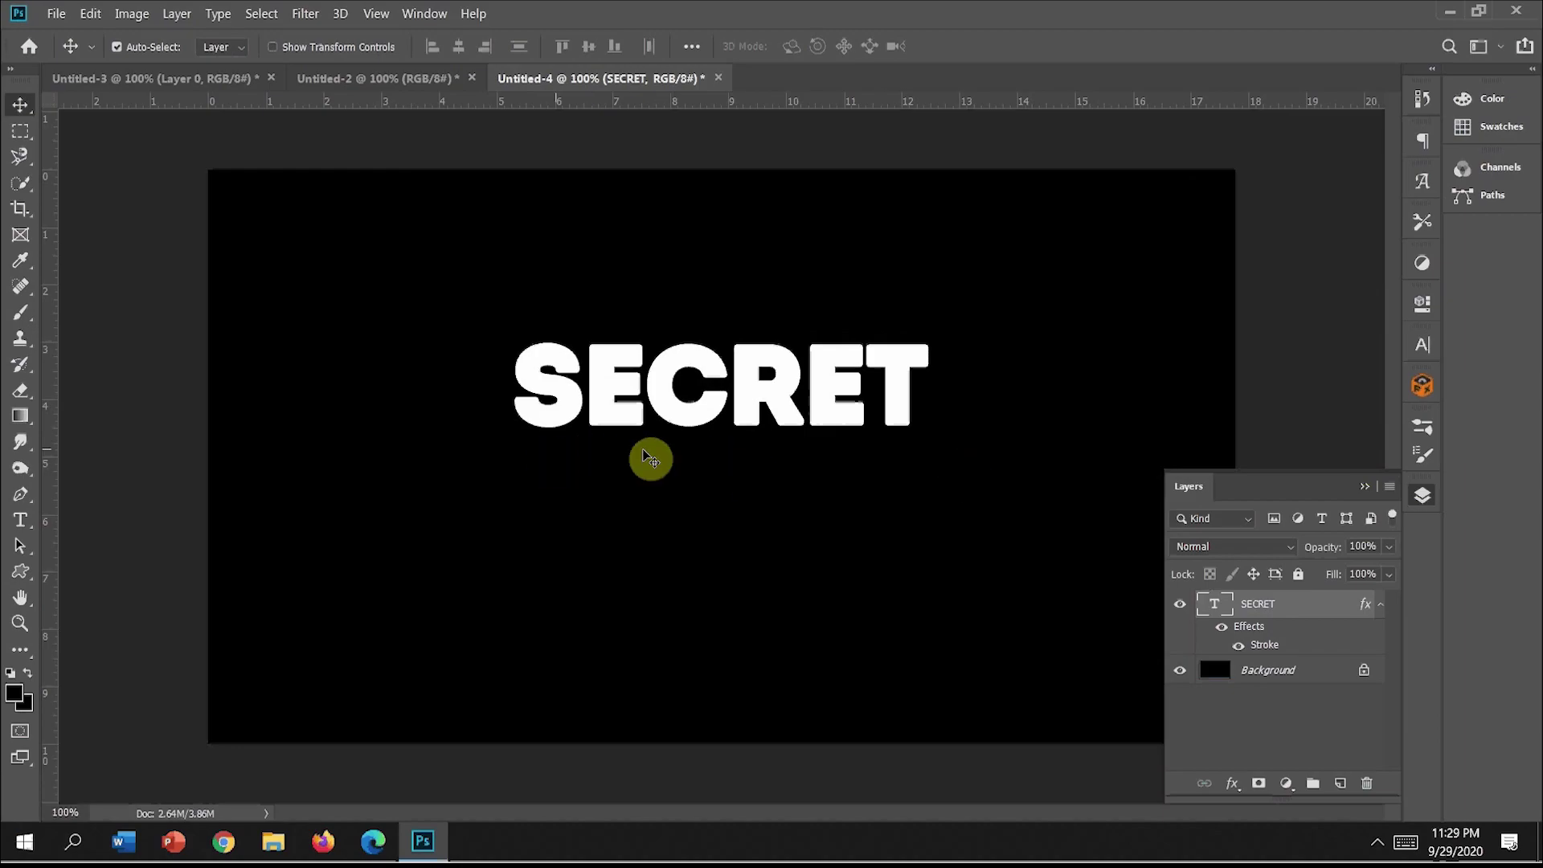
Step: Set the SECRET layer's Fill to 0%, leaving only the outline
click(1390, 576)
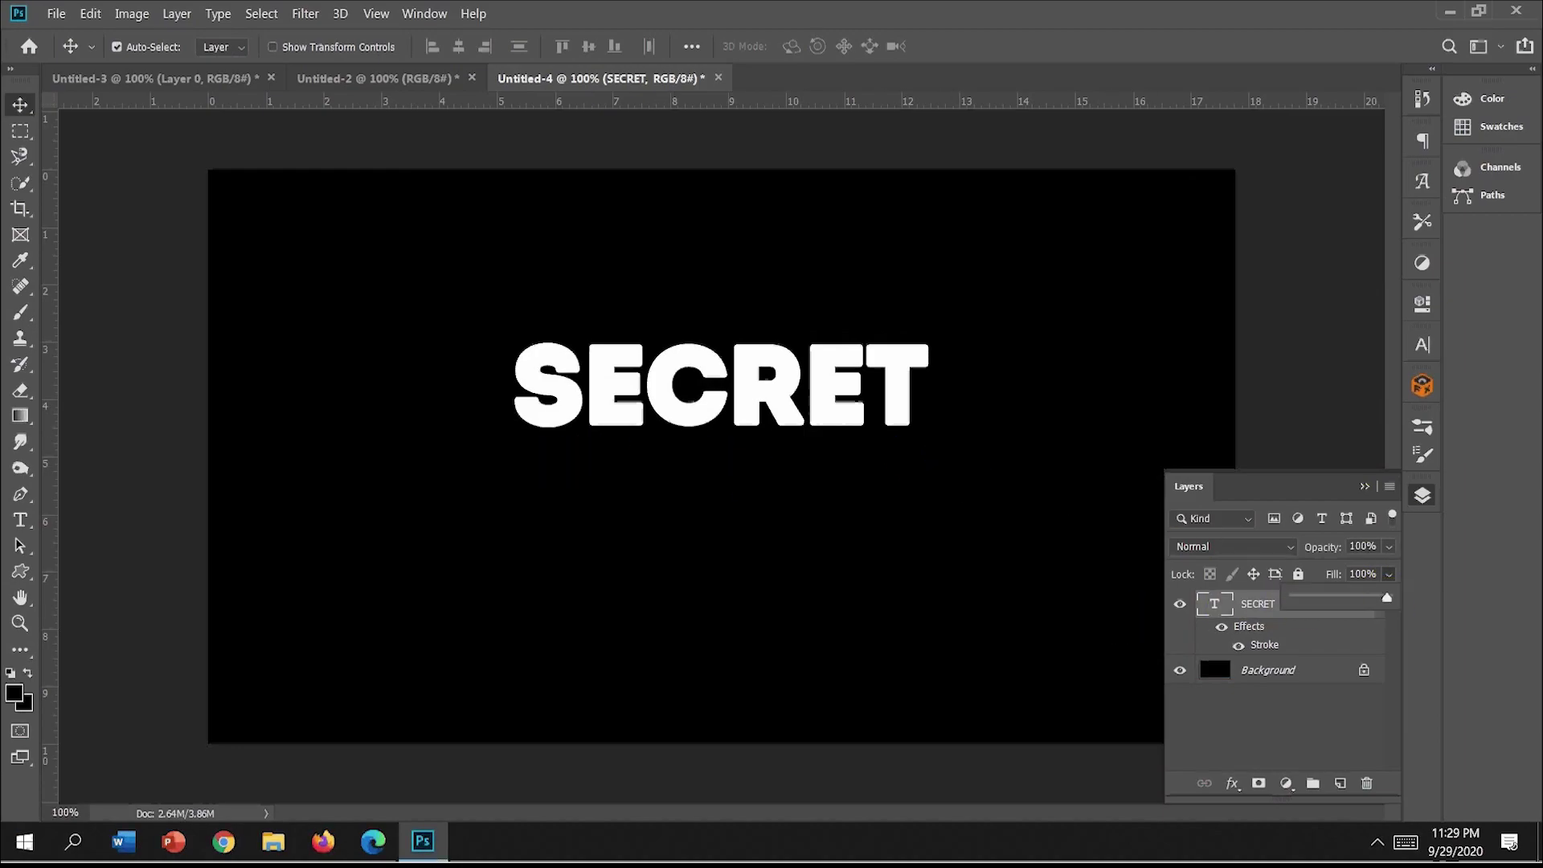
drag(1387, 598, 1294, 598)
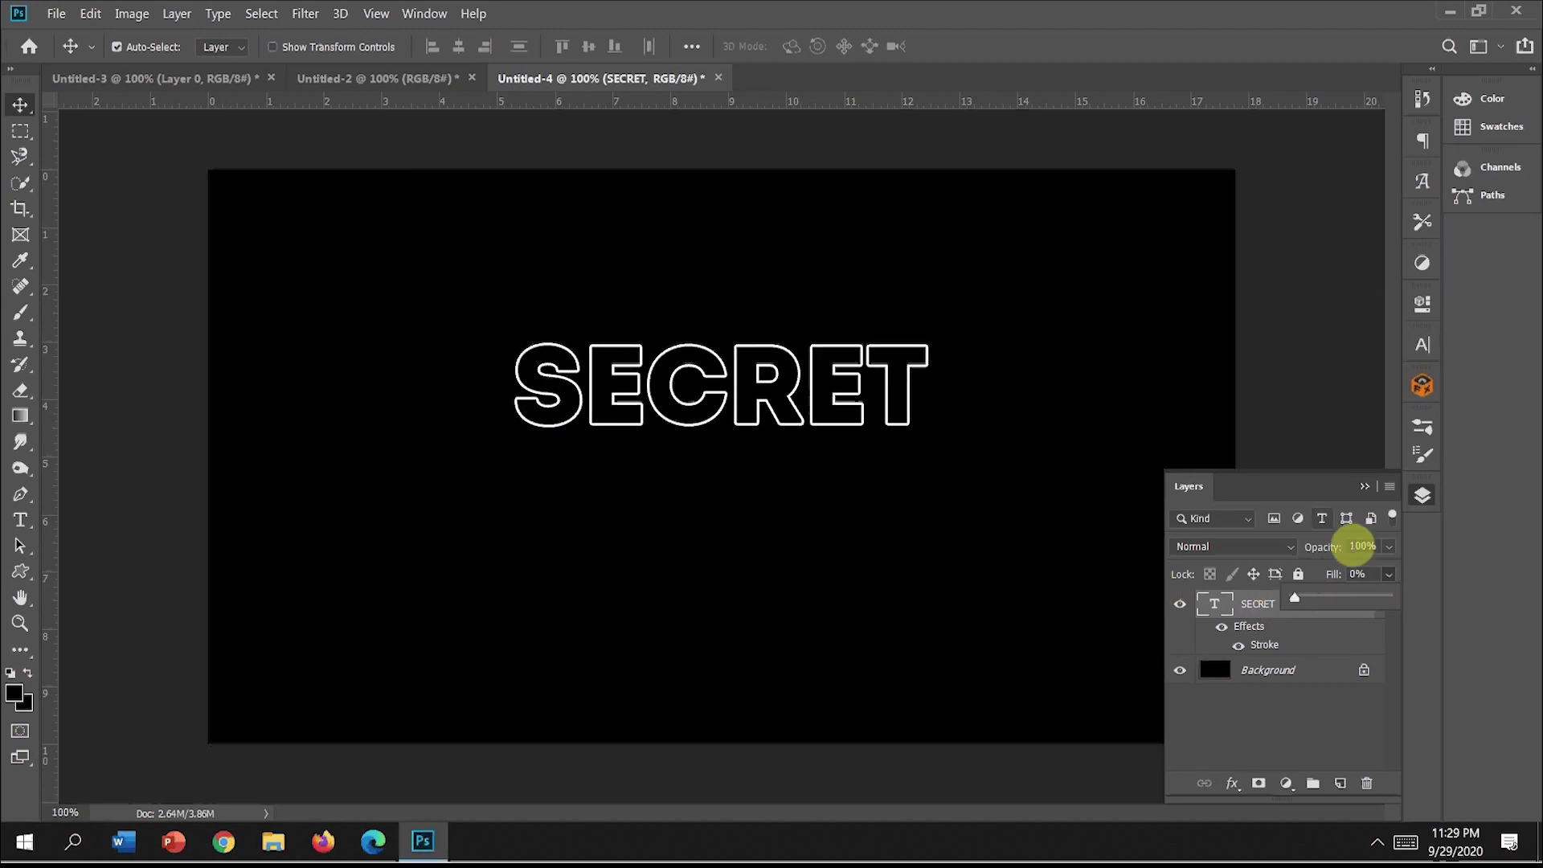
click(1327, 716)
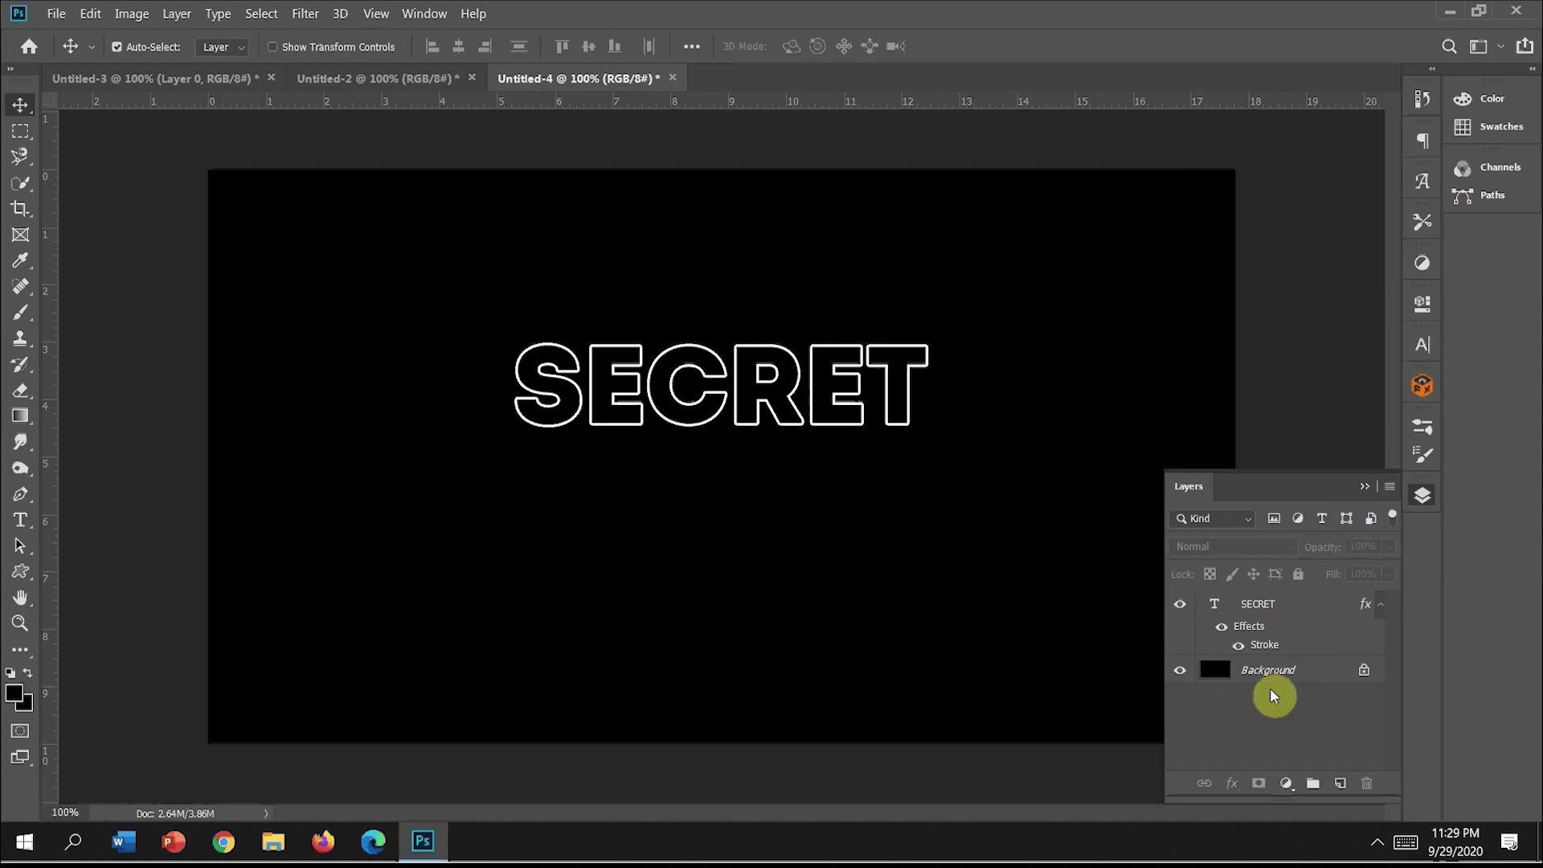
Step: In Untitled-2, add a white type layer with the artist's name over the portrait
click(391, 80)
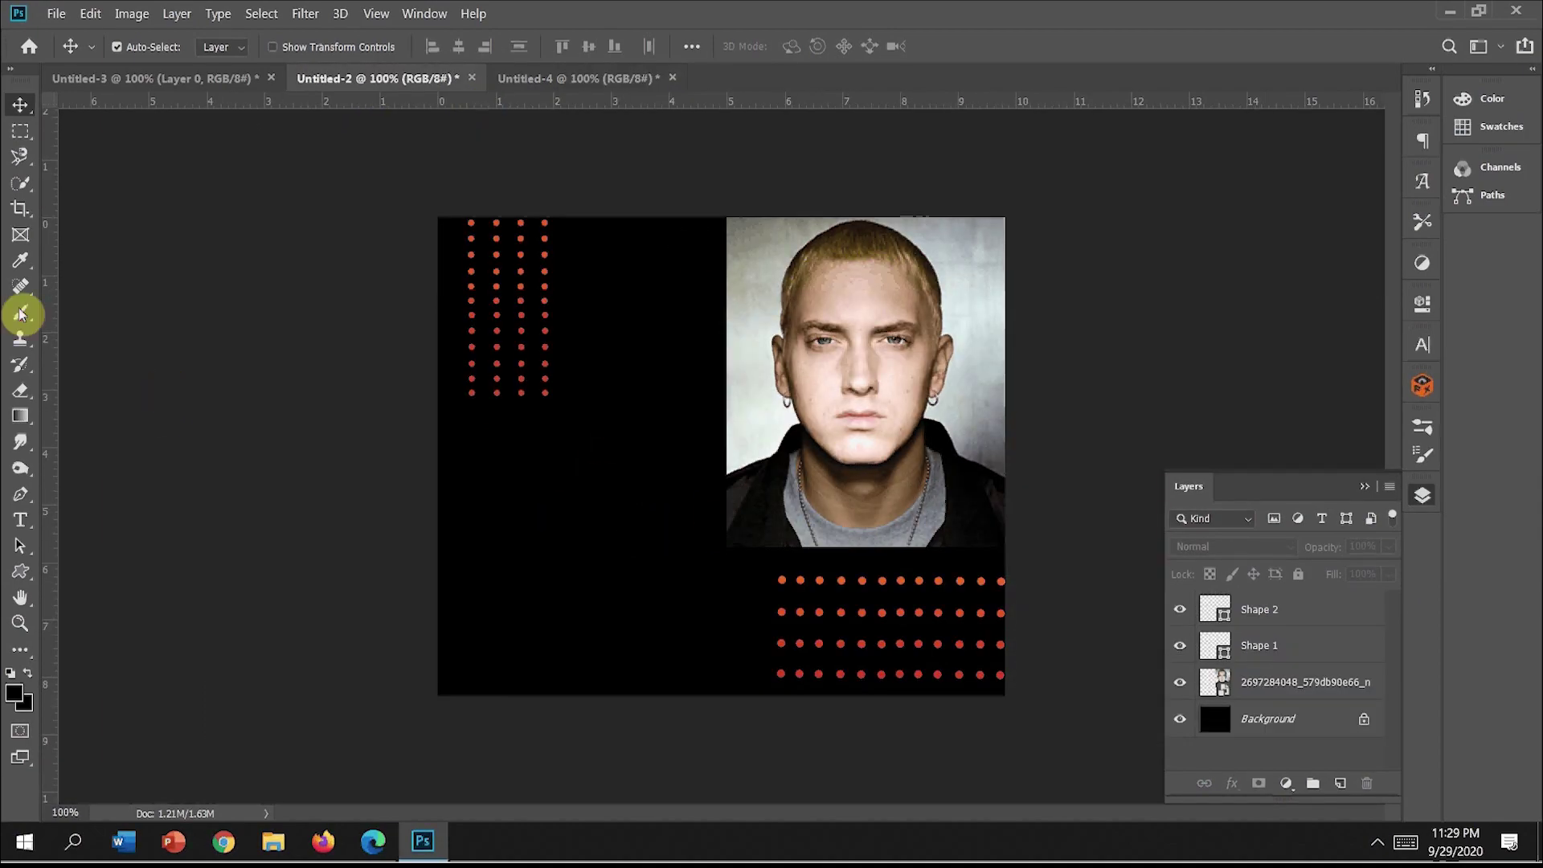
click(23, 524)
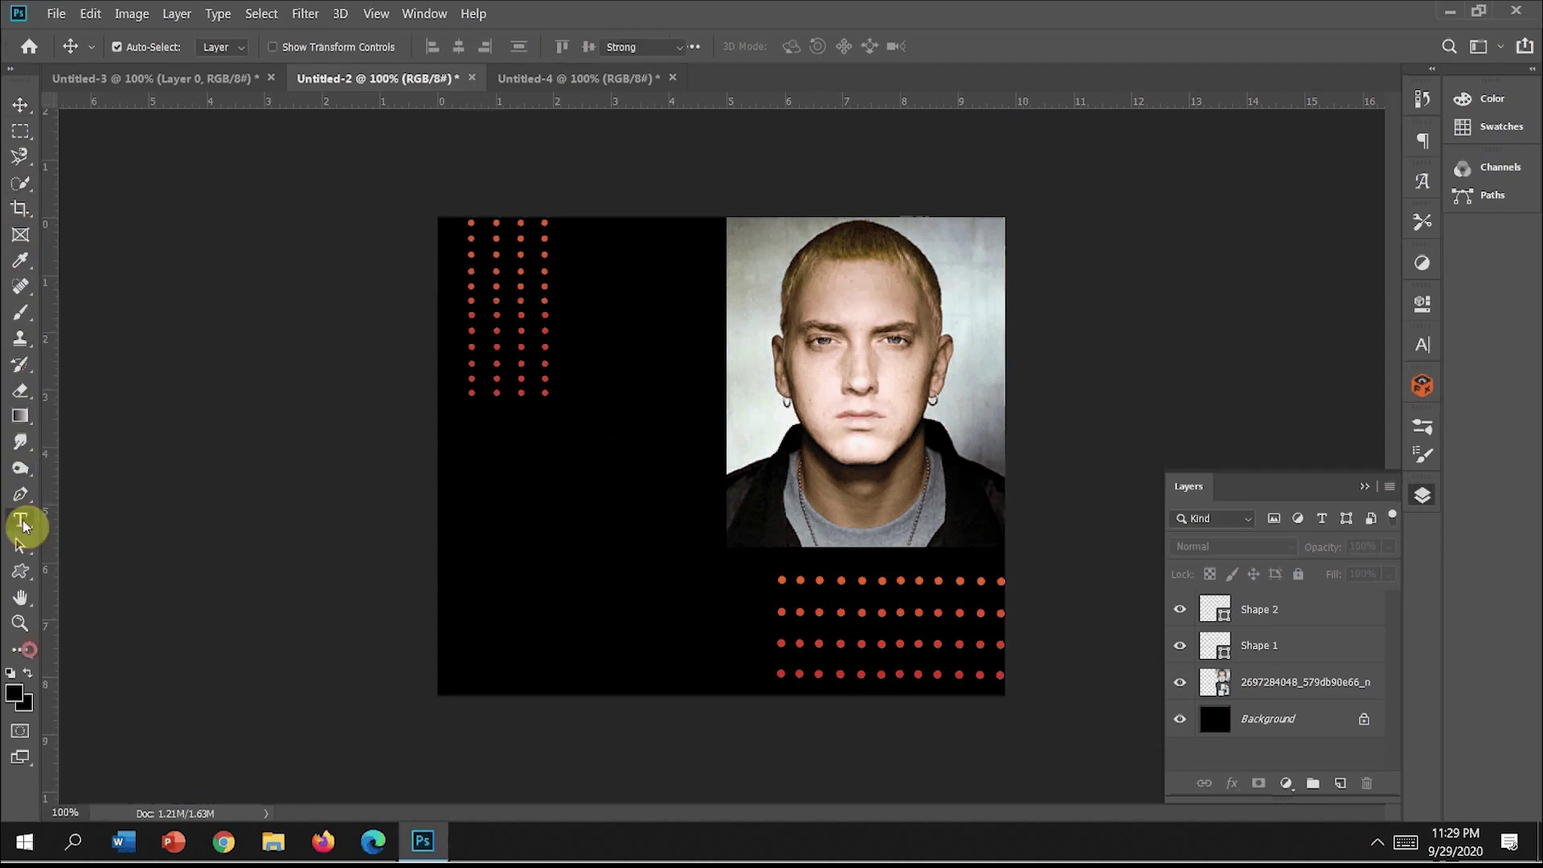
click(533, 505)
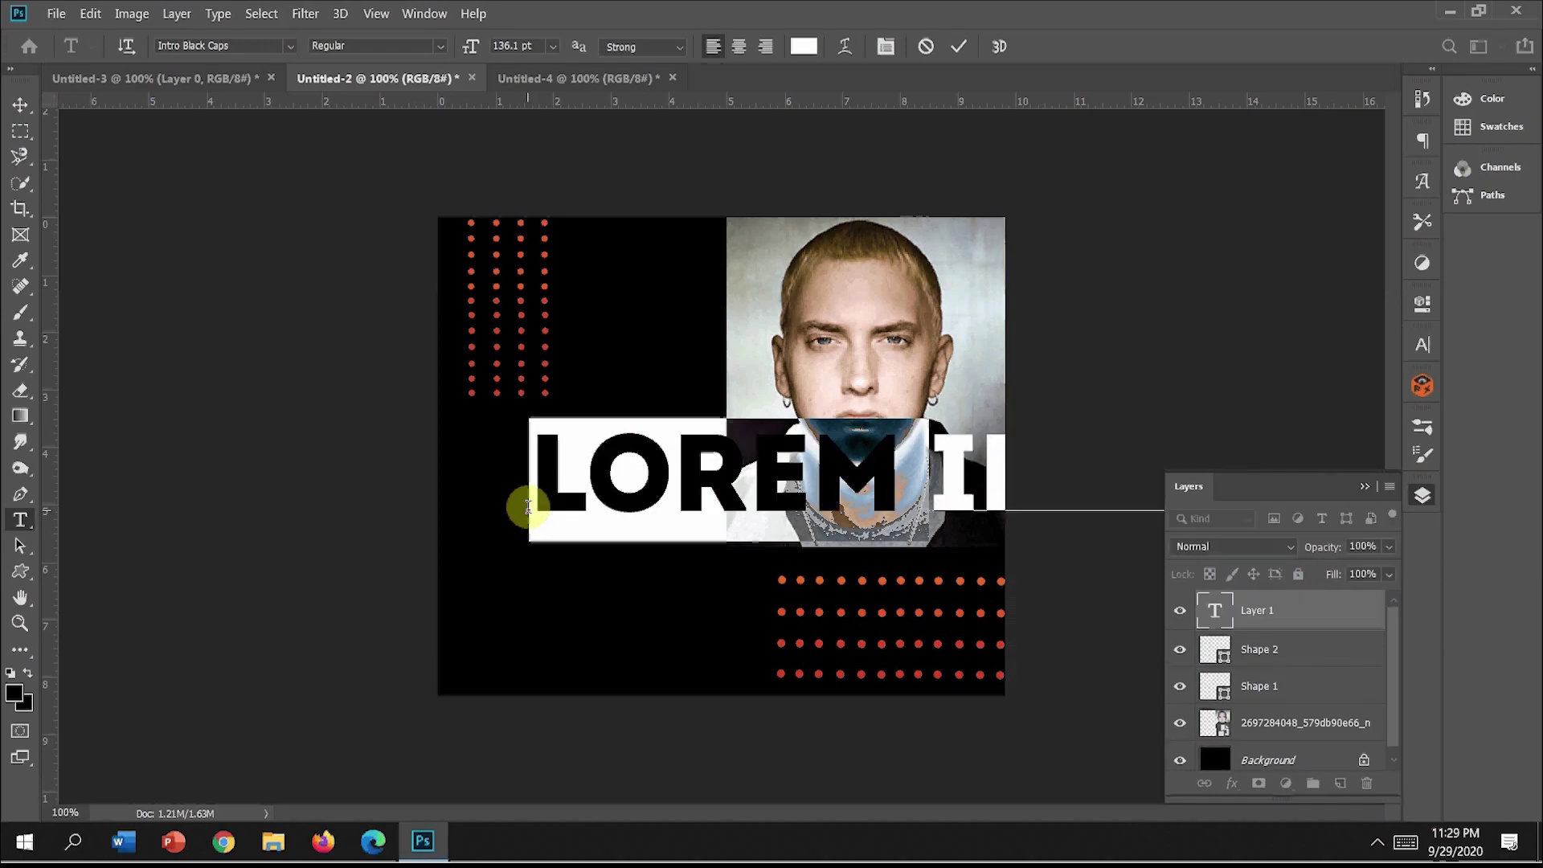
text(IPSUM)
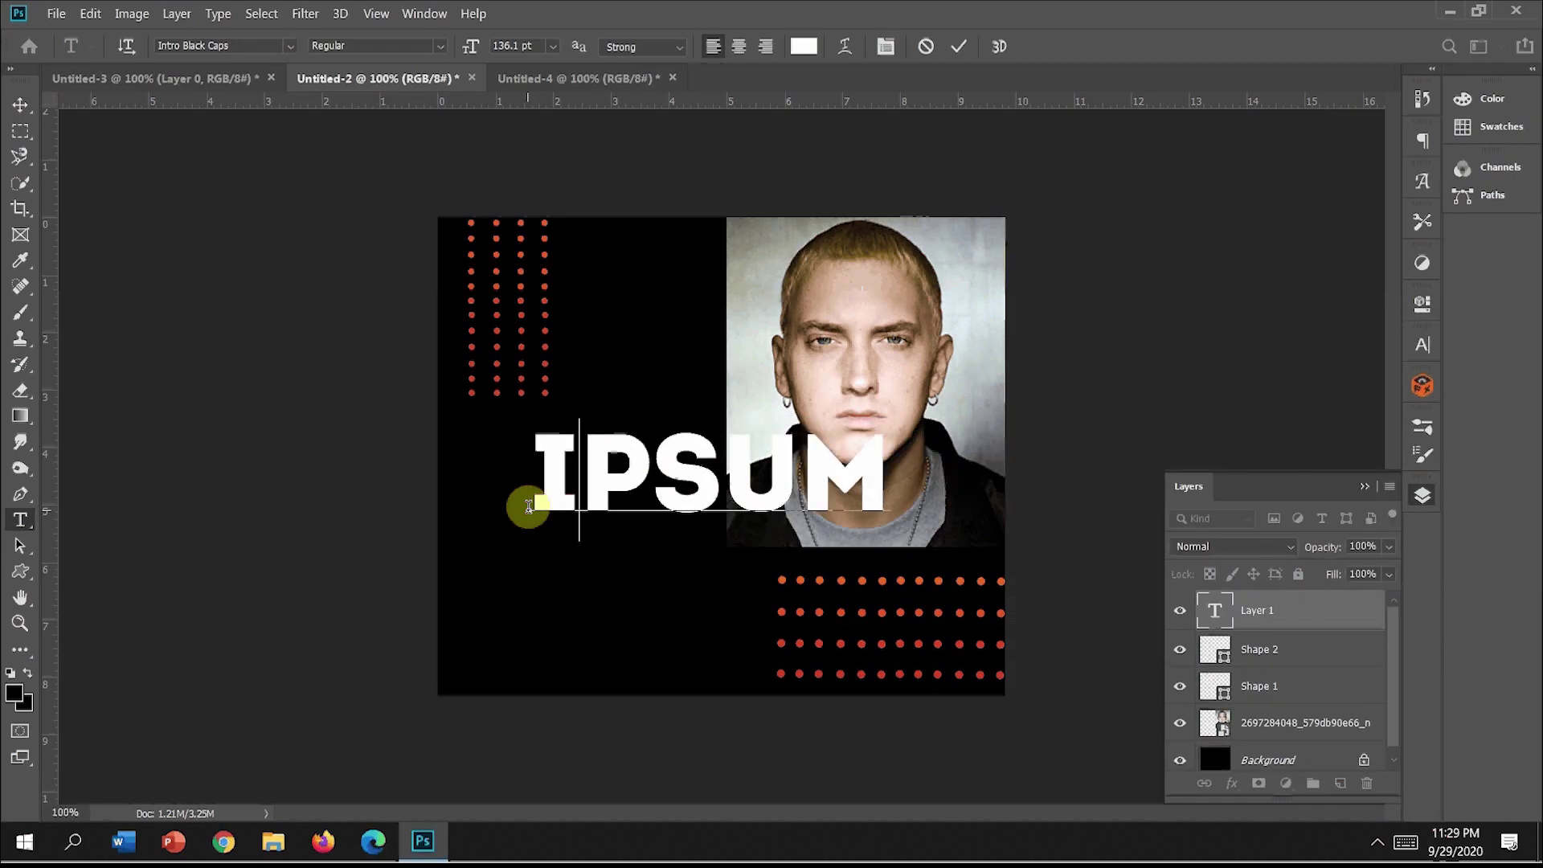
key(BackSpace)
key(BackSpace)
key(BackSpace)
key(BackSpace)
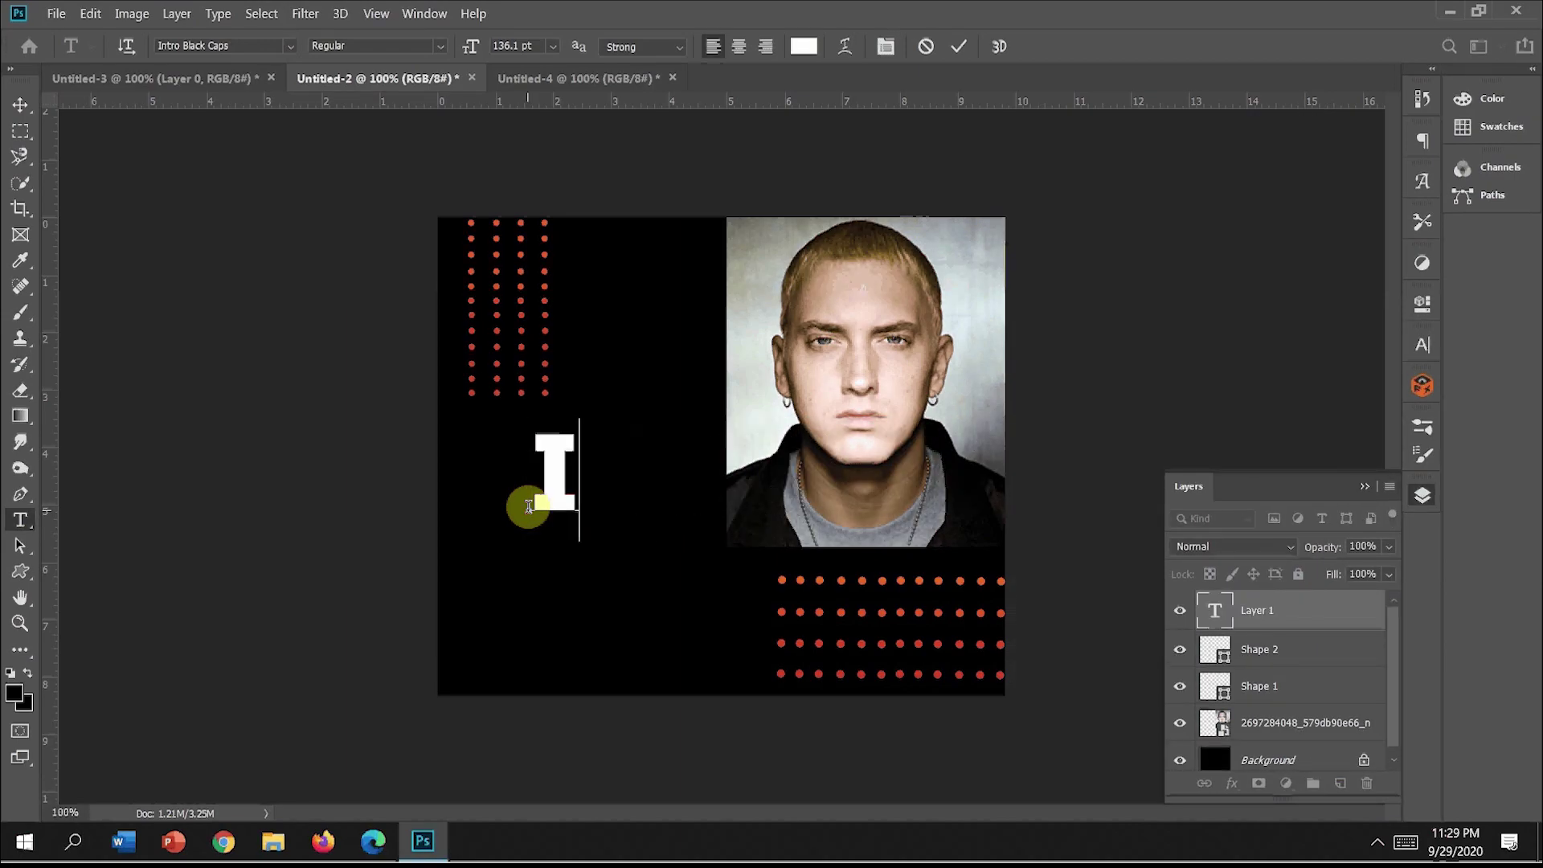
key(BackSpace)
text(E)
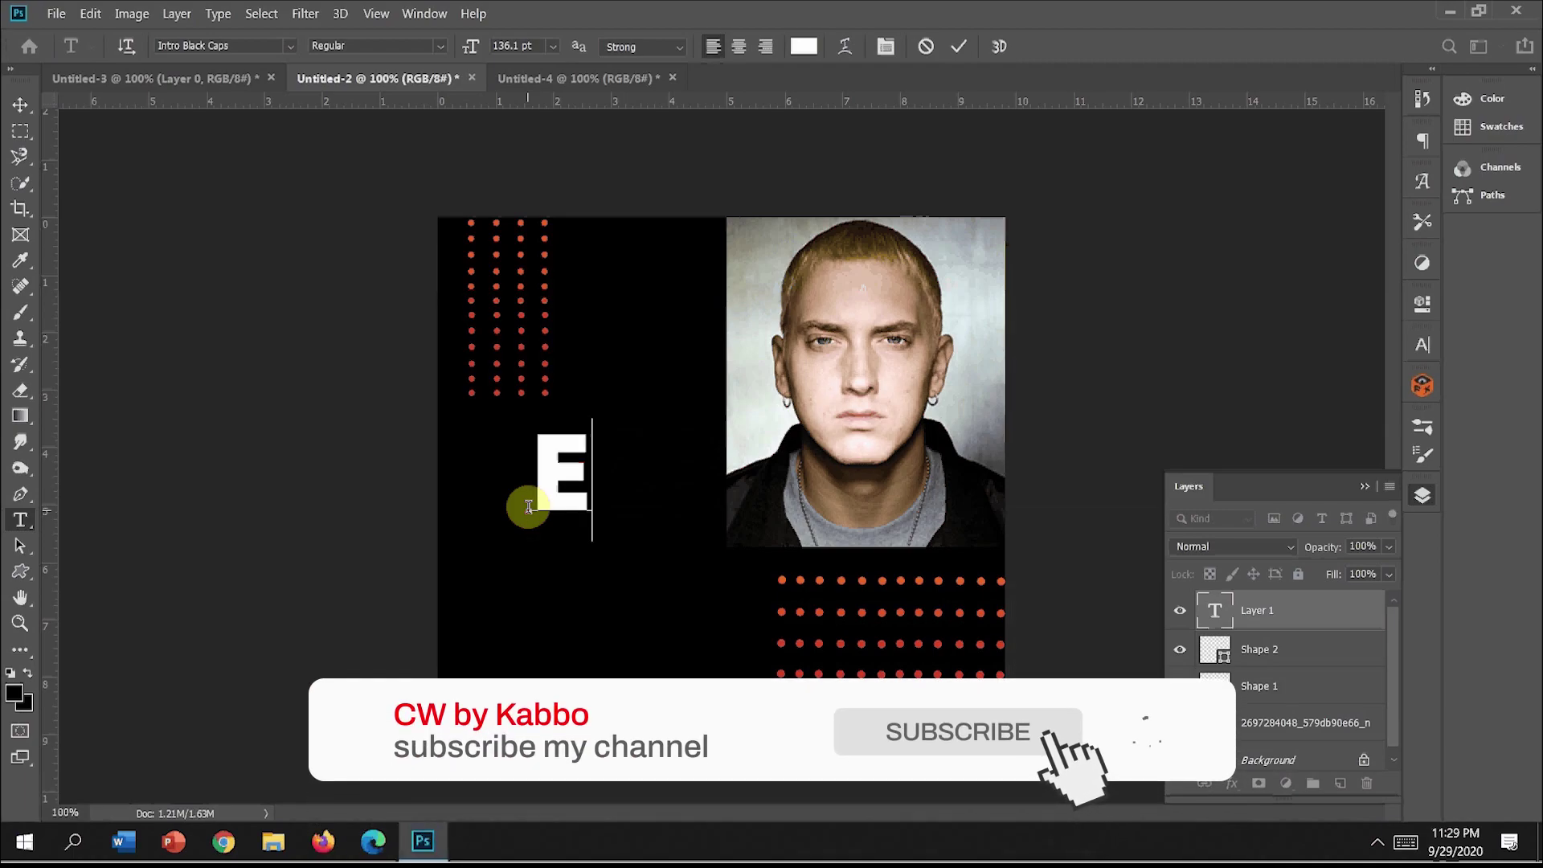
text(MINEM)
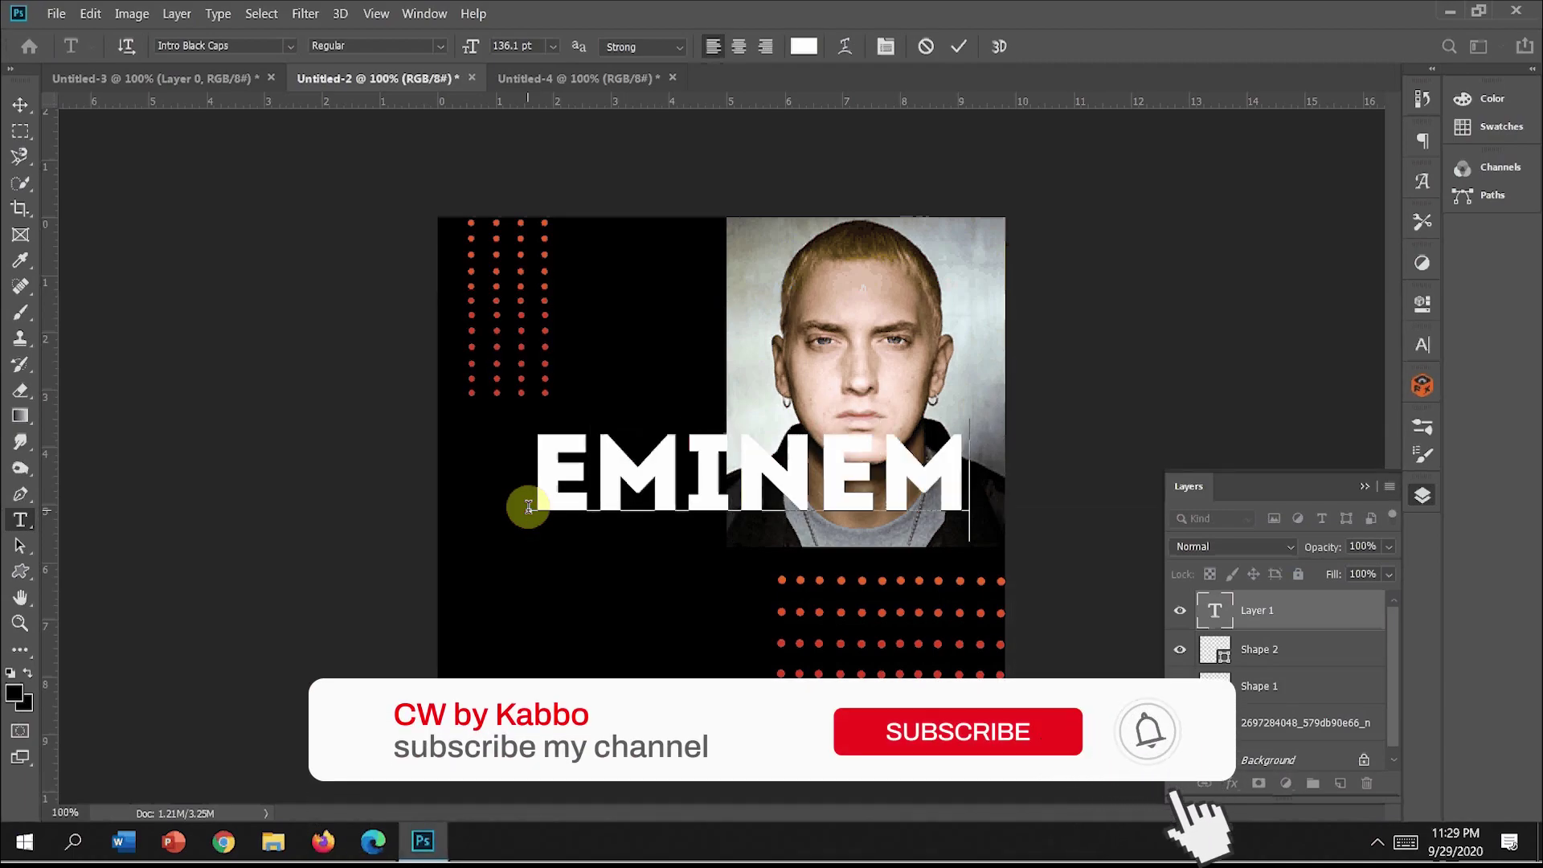
click(957, 46)
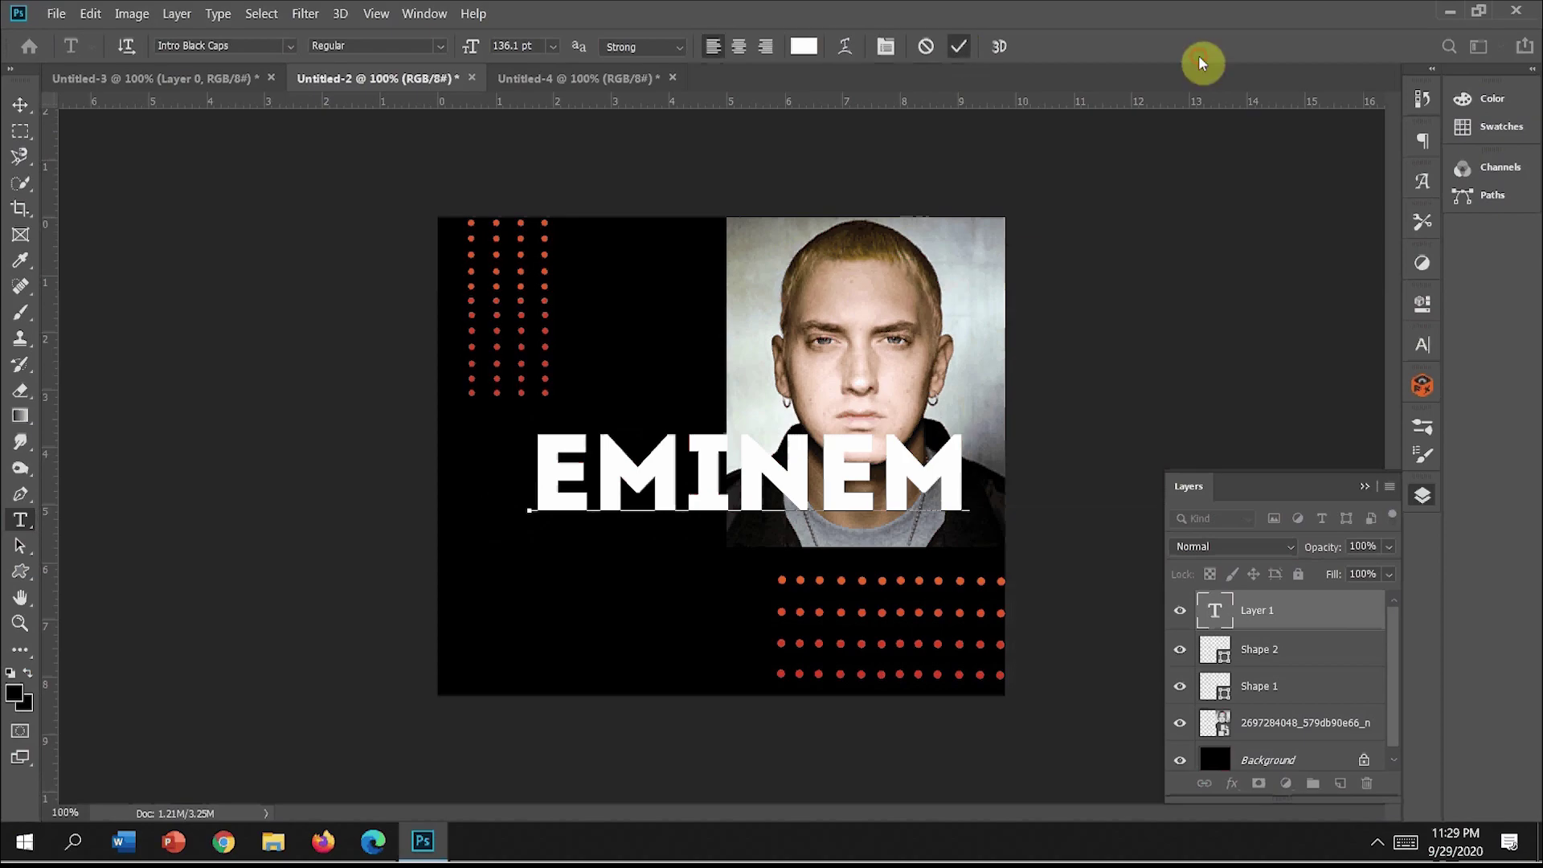
Step: Move the headline text lower and to the left on the portrait
key(v)
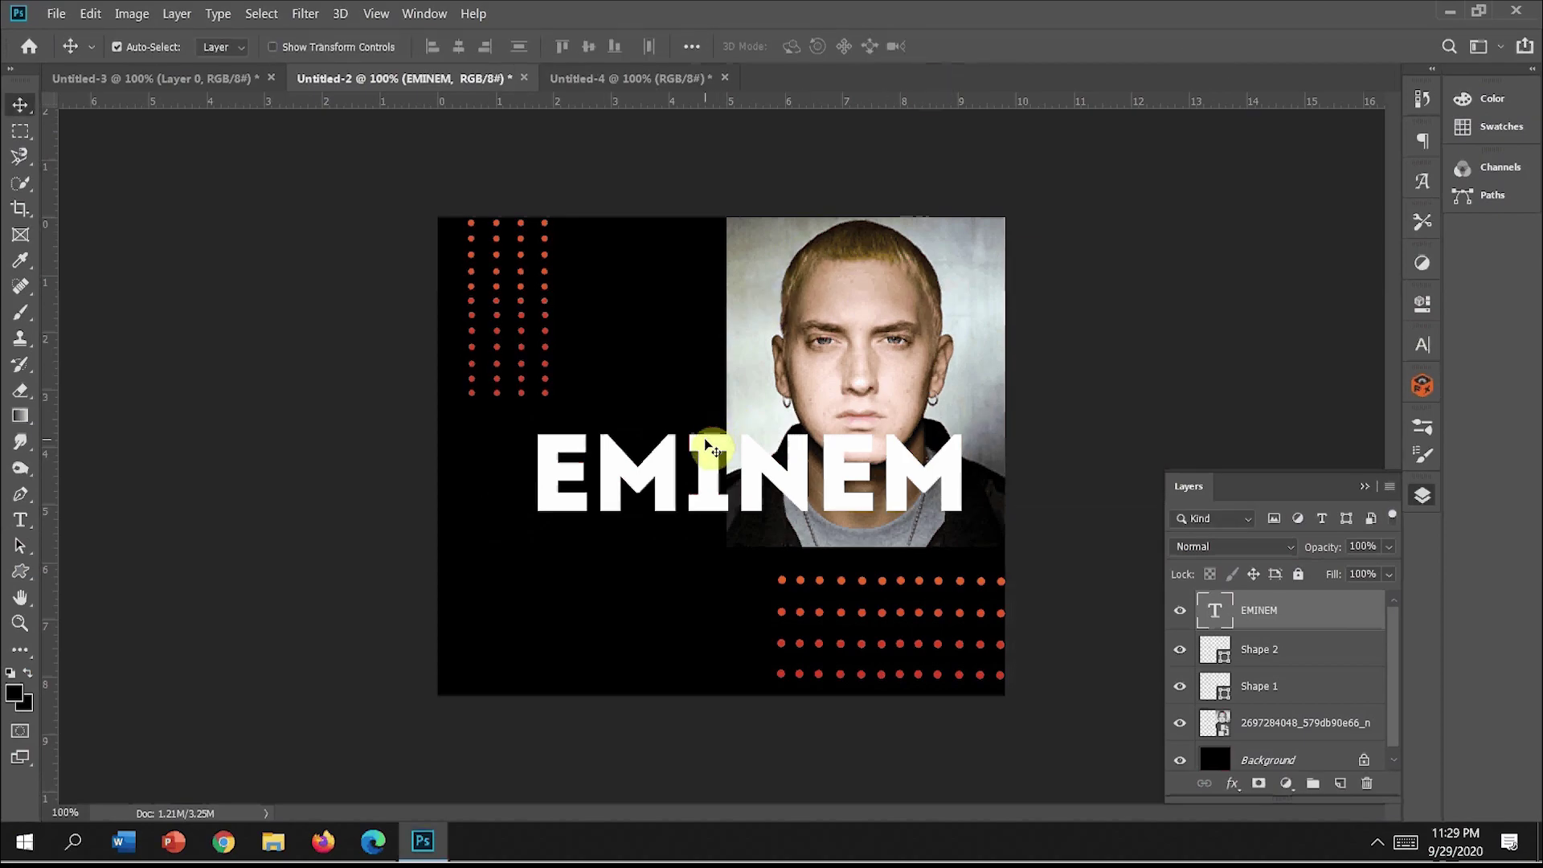
drag(707, 447, 655, 478)
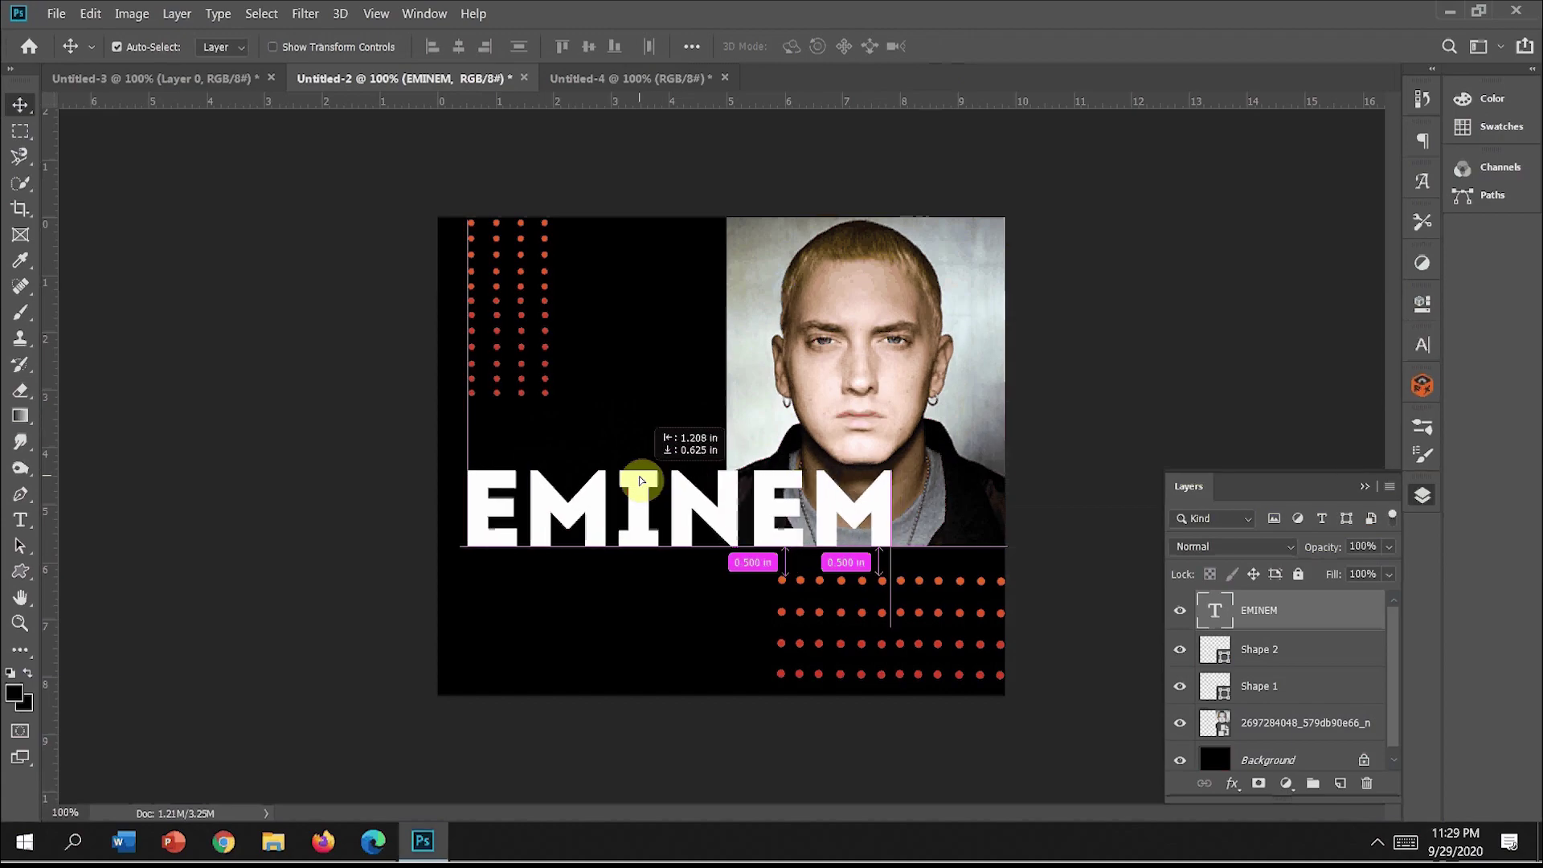
drag(655, 479, 798, 597)
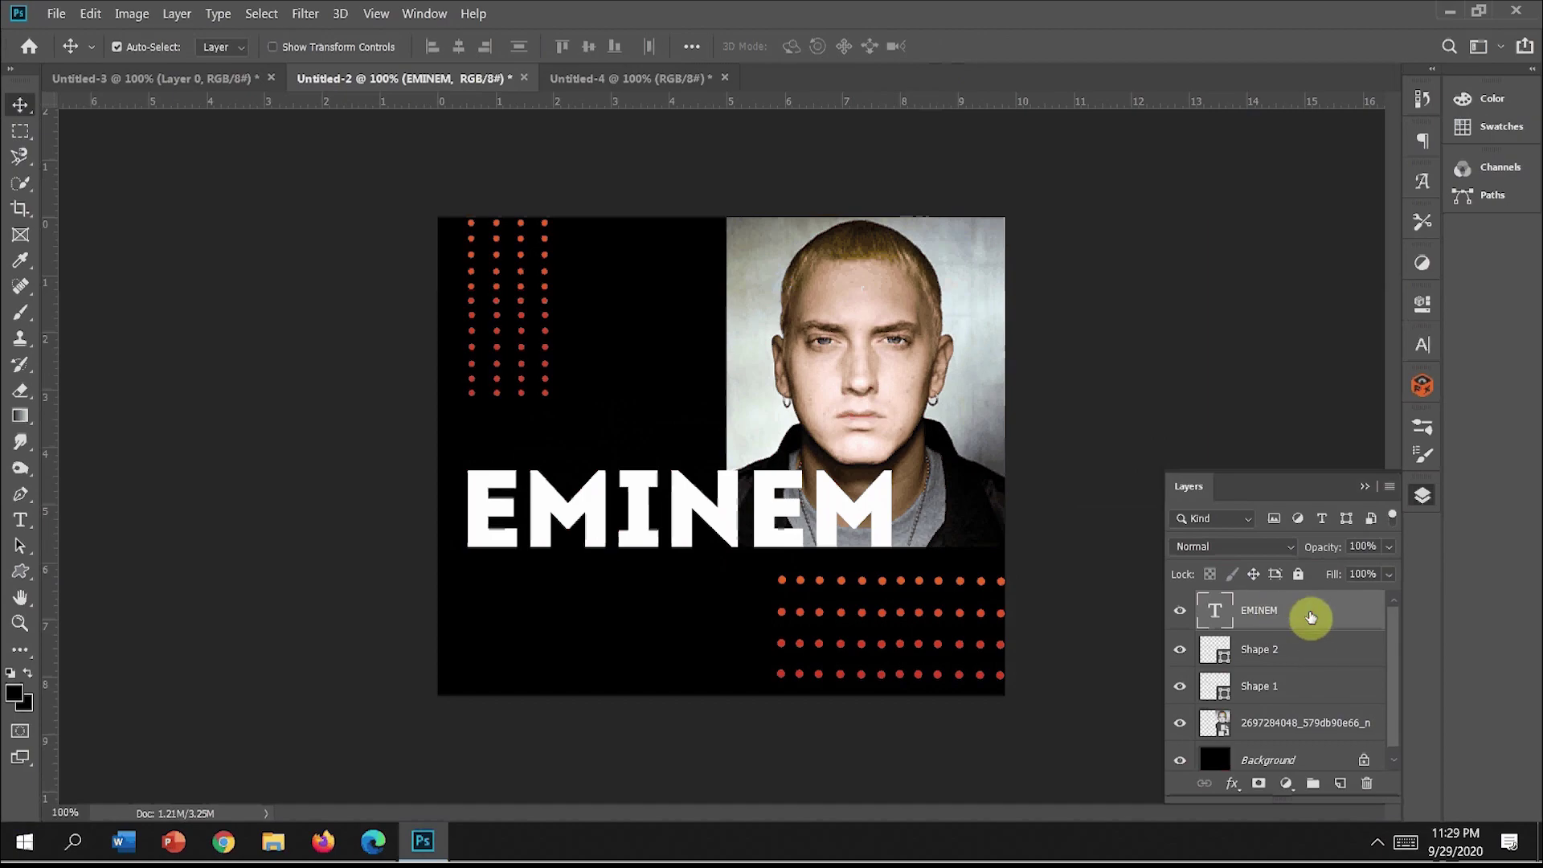
Step: Duplicate the headline layer, hide the copy, and open the original's Layer Style
right_click(1267, 619)
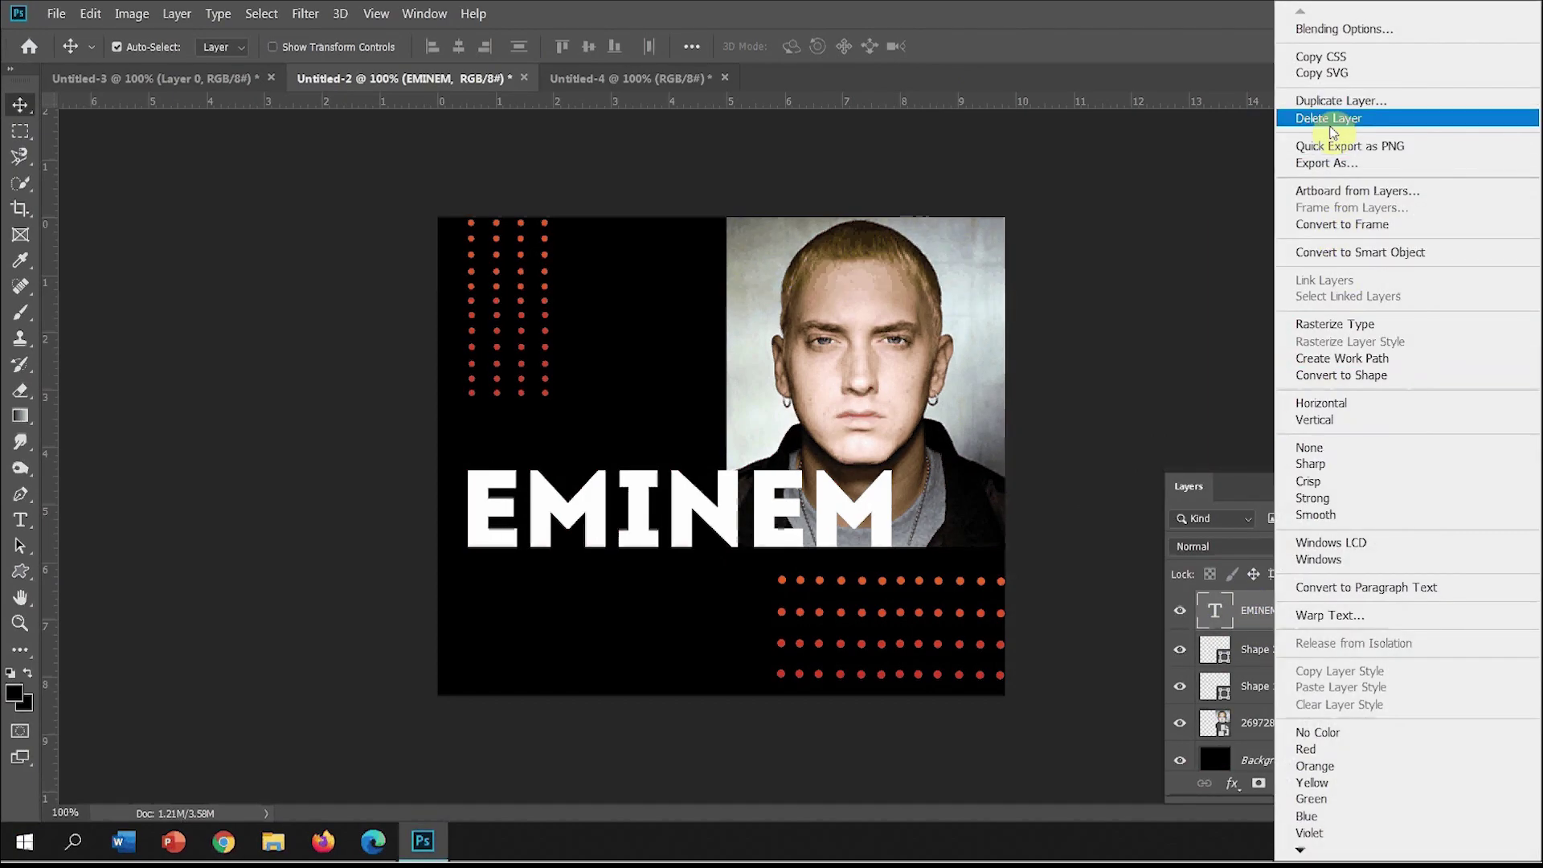
click(1336, 101)
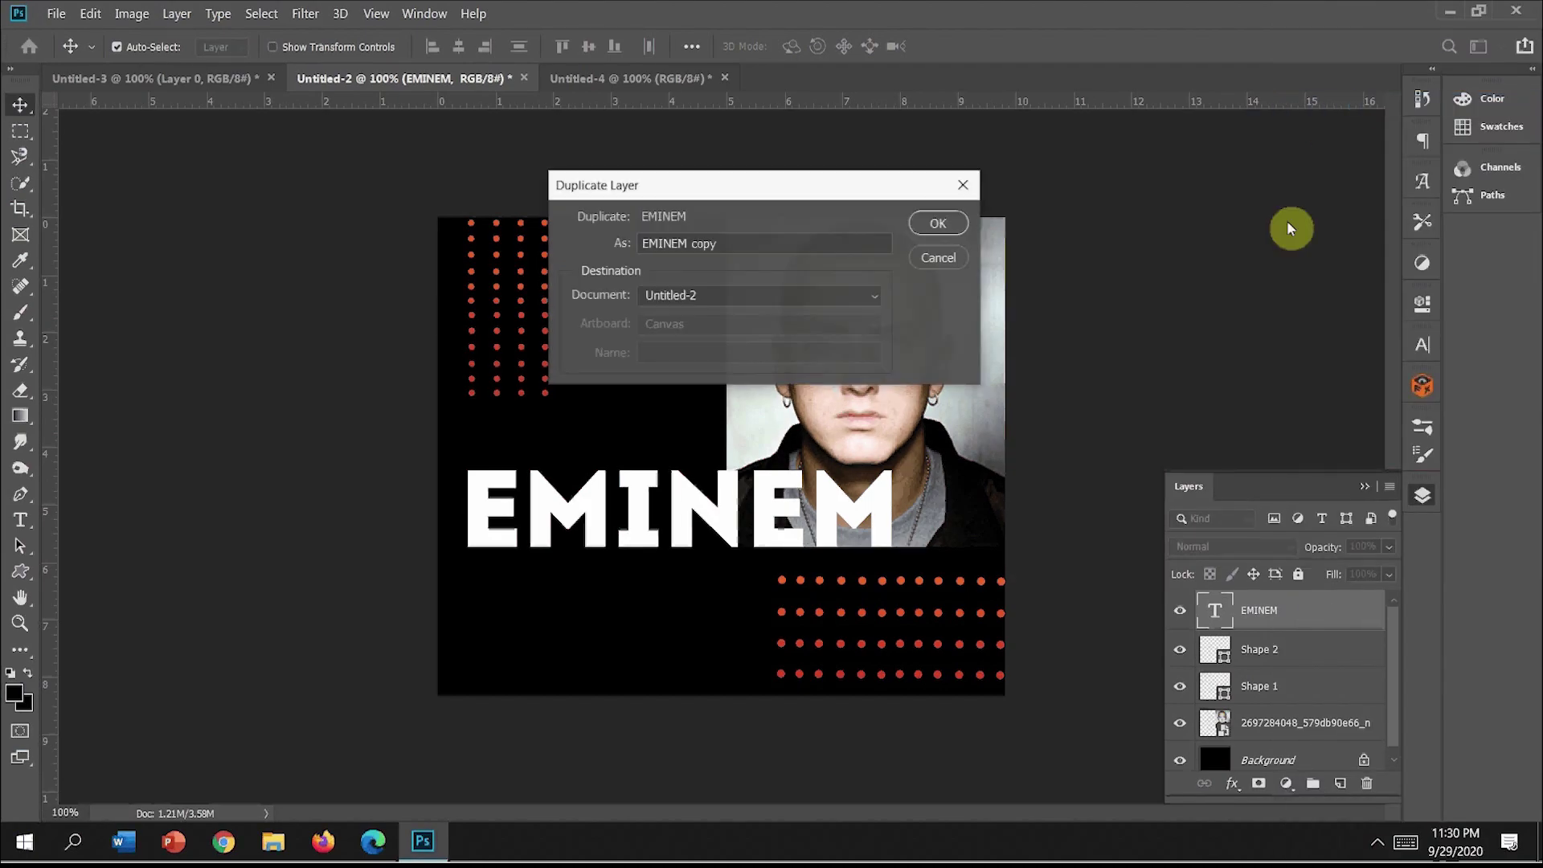
click(951, 226)
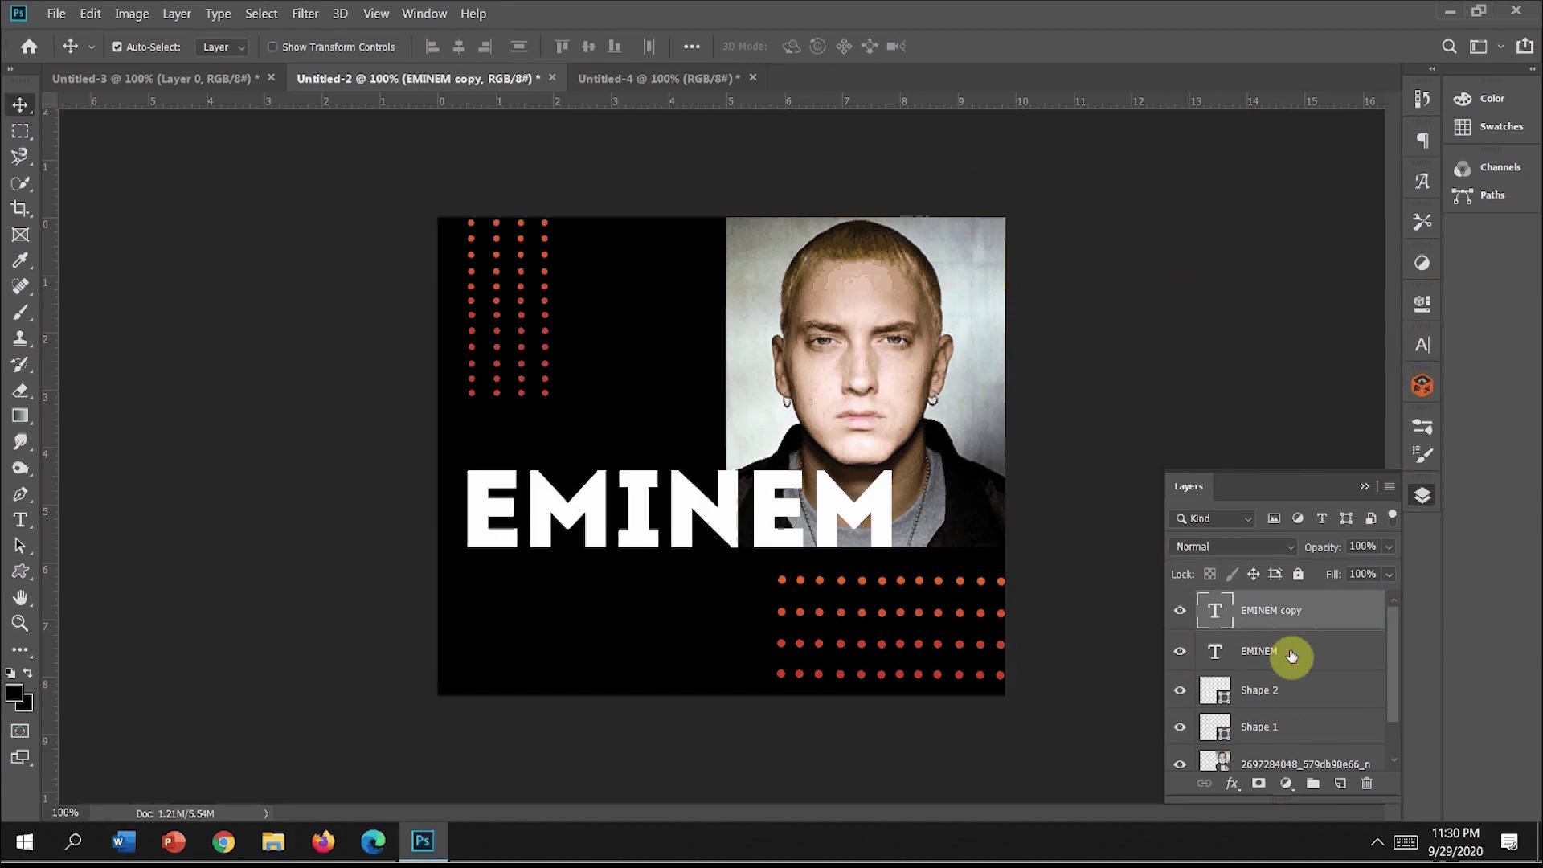
click(1180, 611)
double_click(1305, 661)
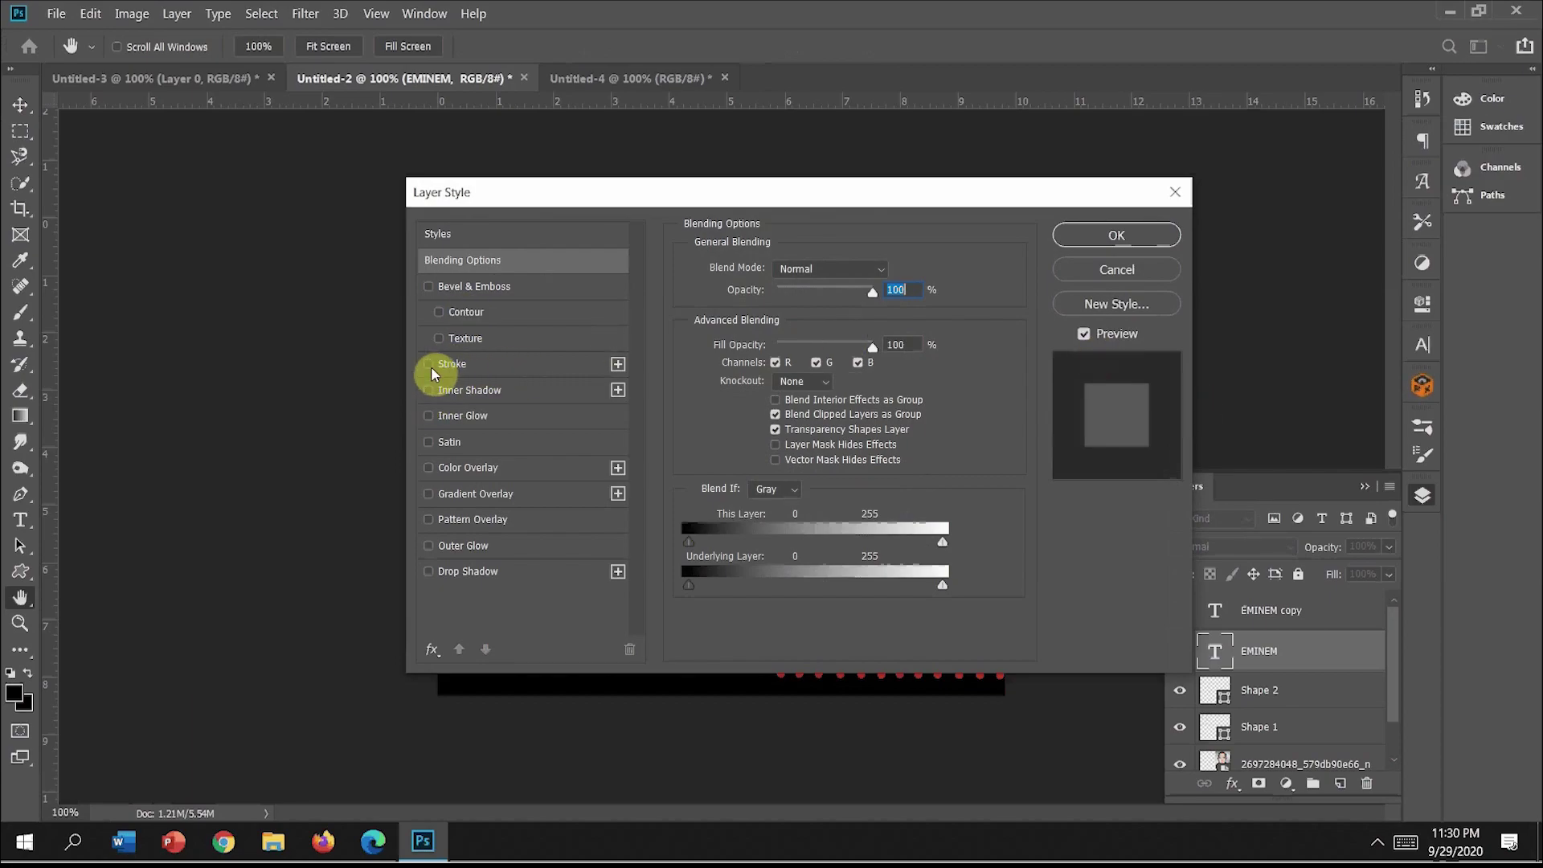
Step: Add a 3 px Stroke outline to the original headline text
click(431, 367)
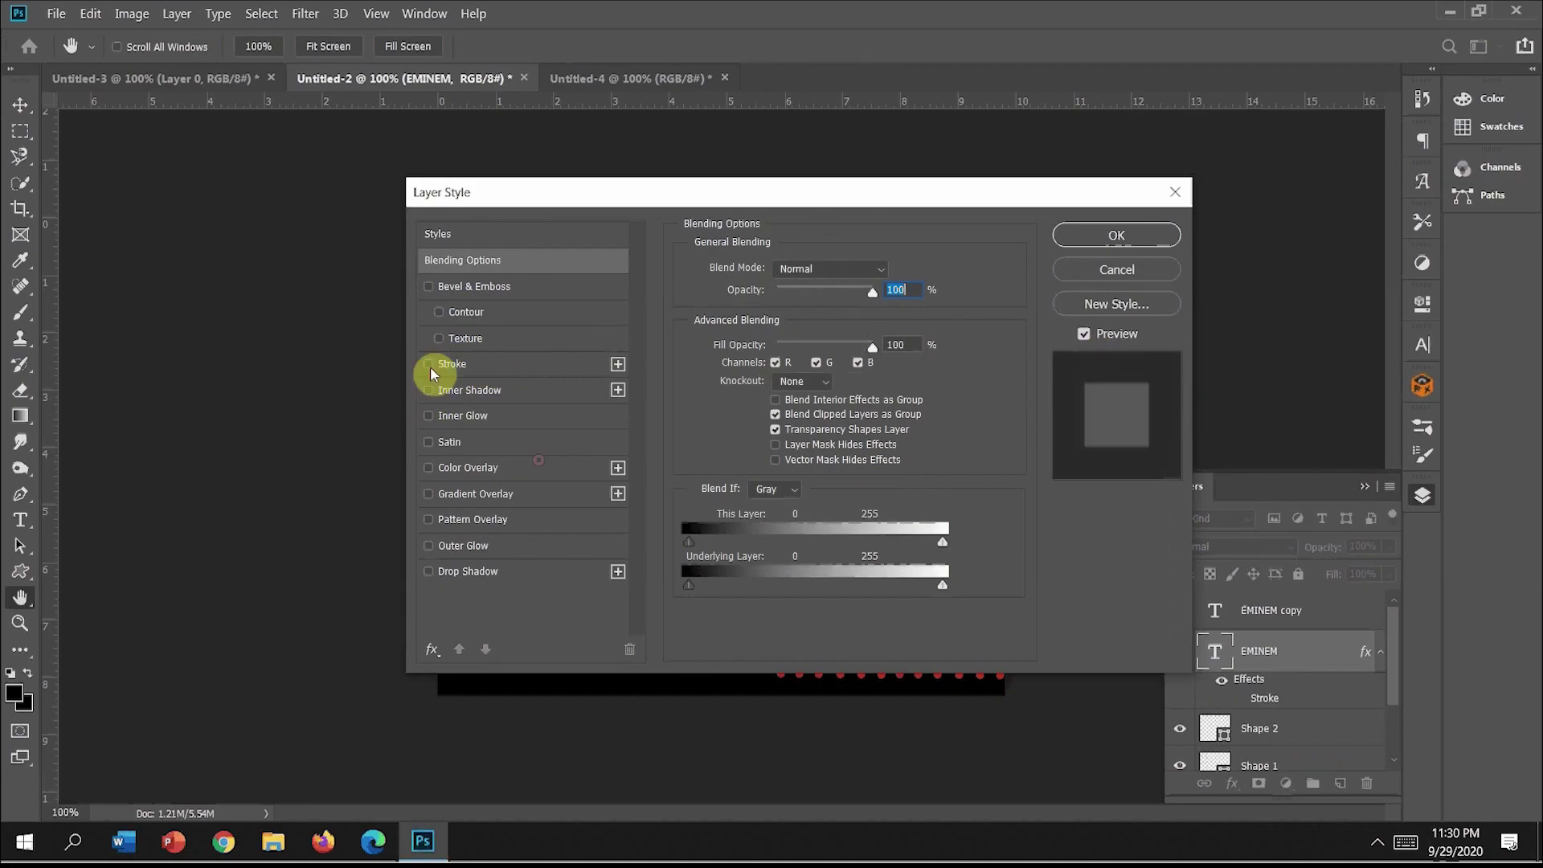
click(579, 371)
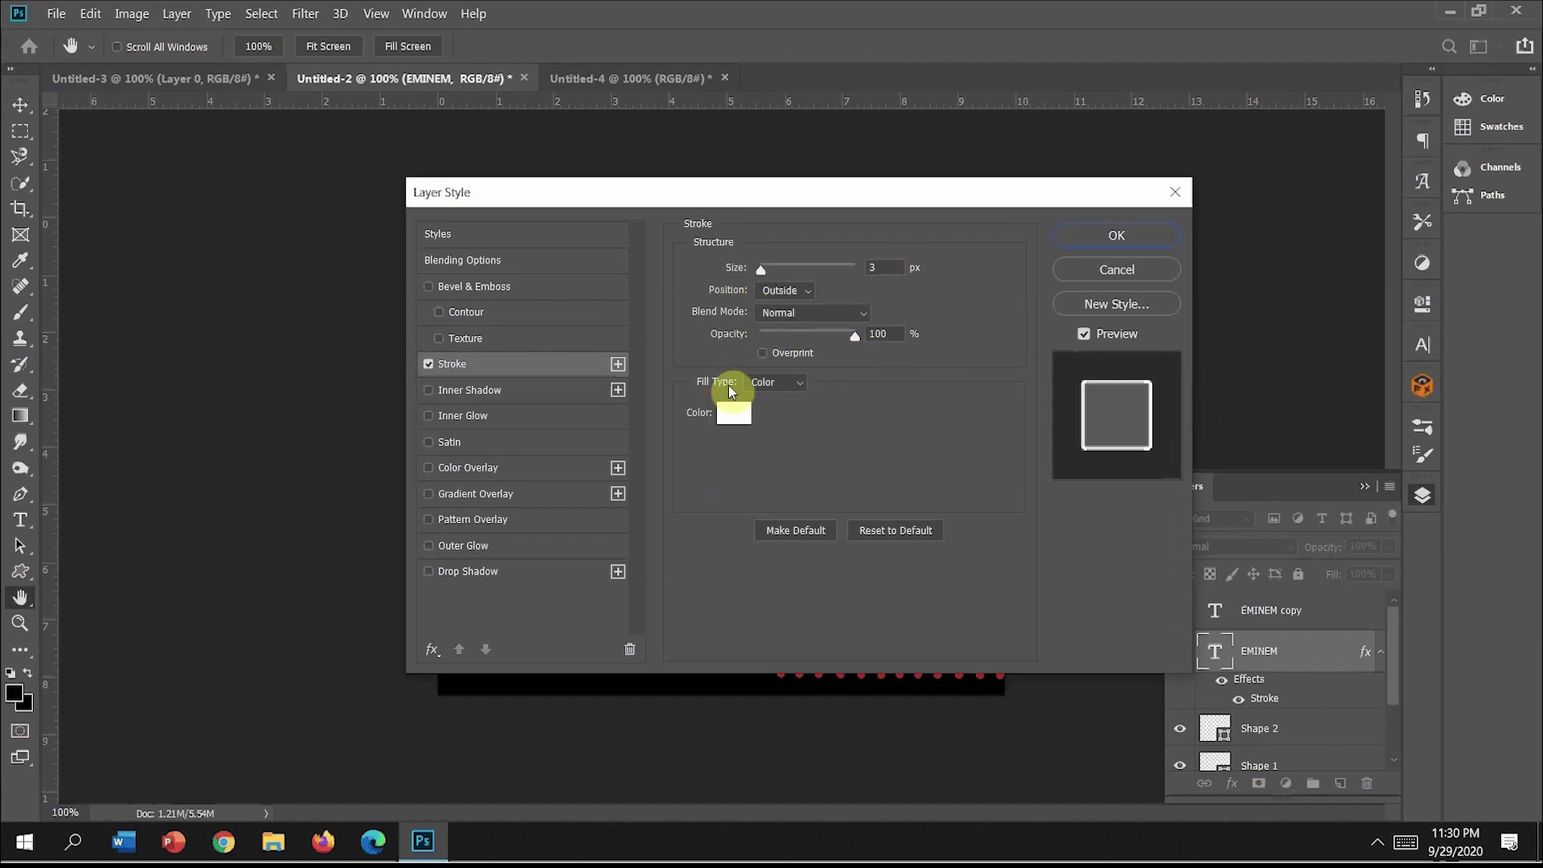
click(1091, 240)
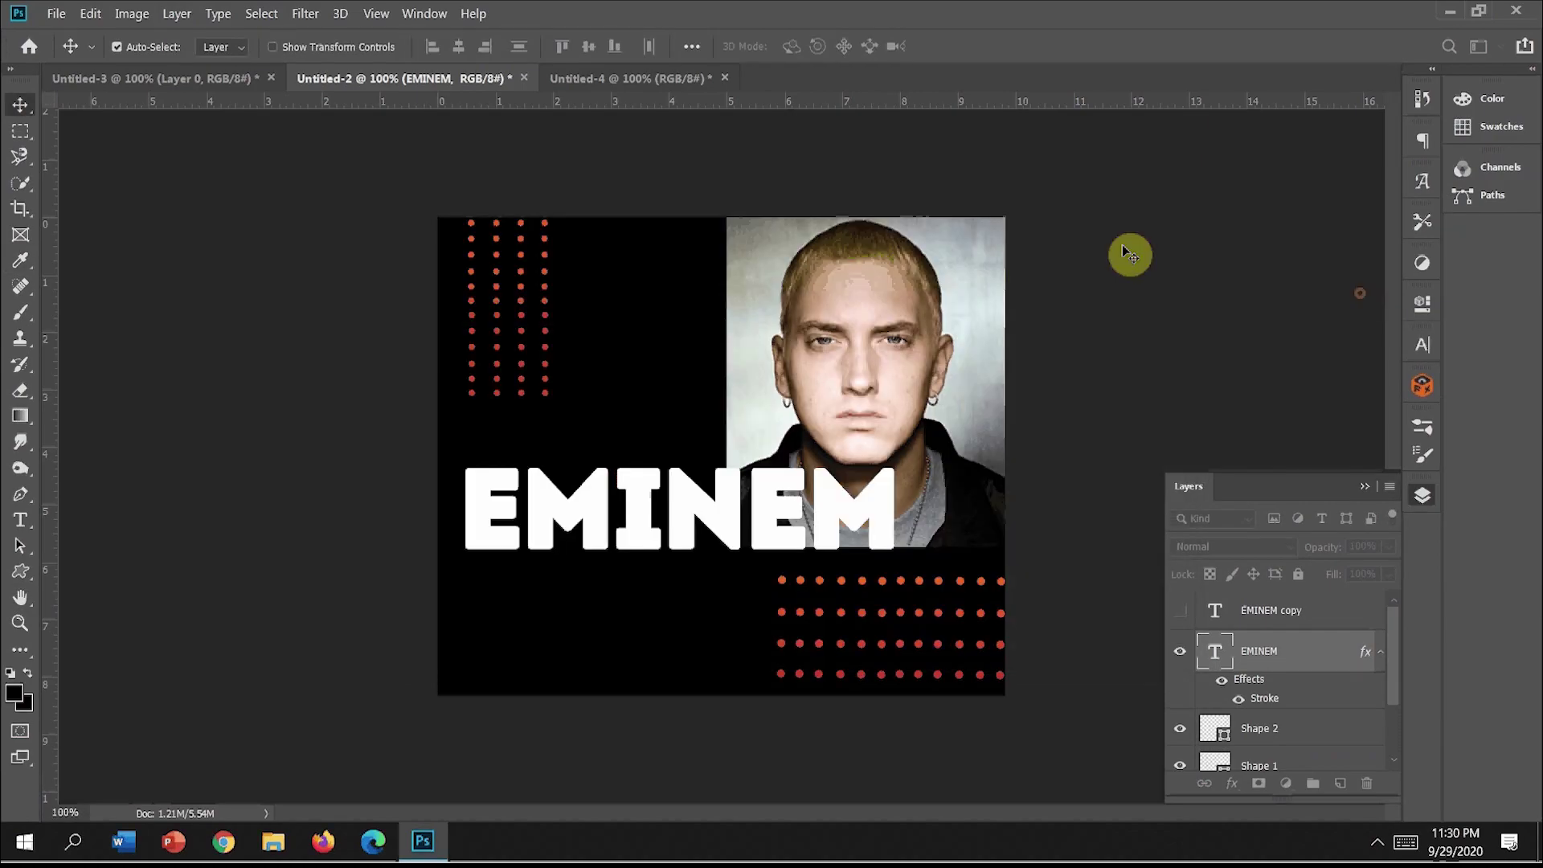
Step: Set the original headline's Fill to 0% and make its copy visible again
click(1278, 655)
click(1389, 574)
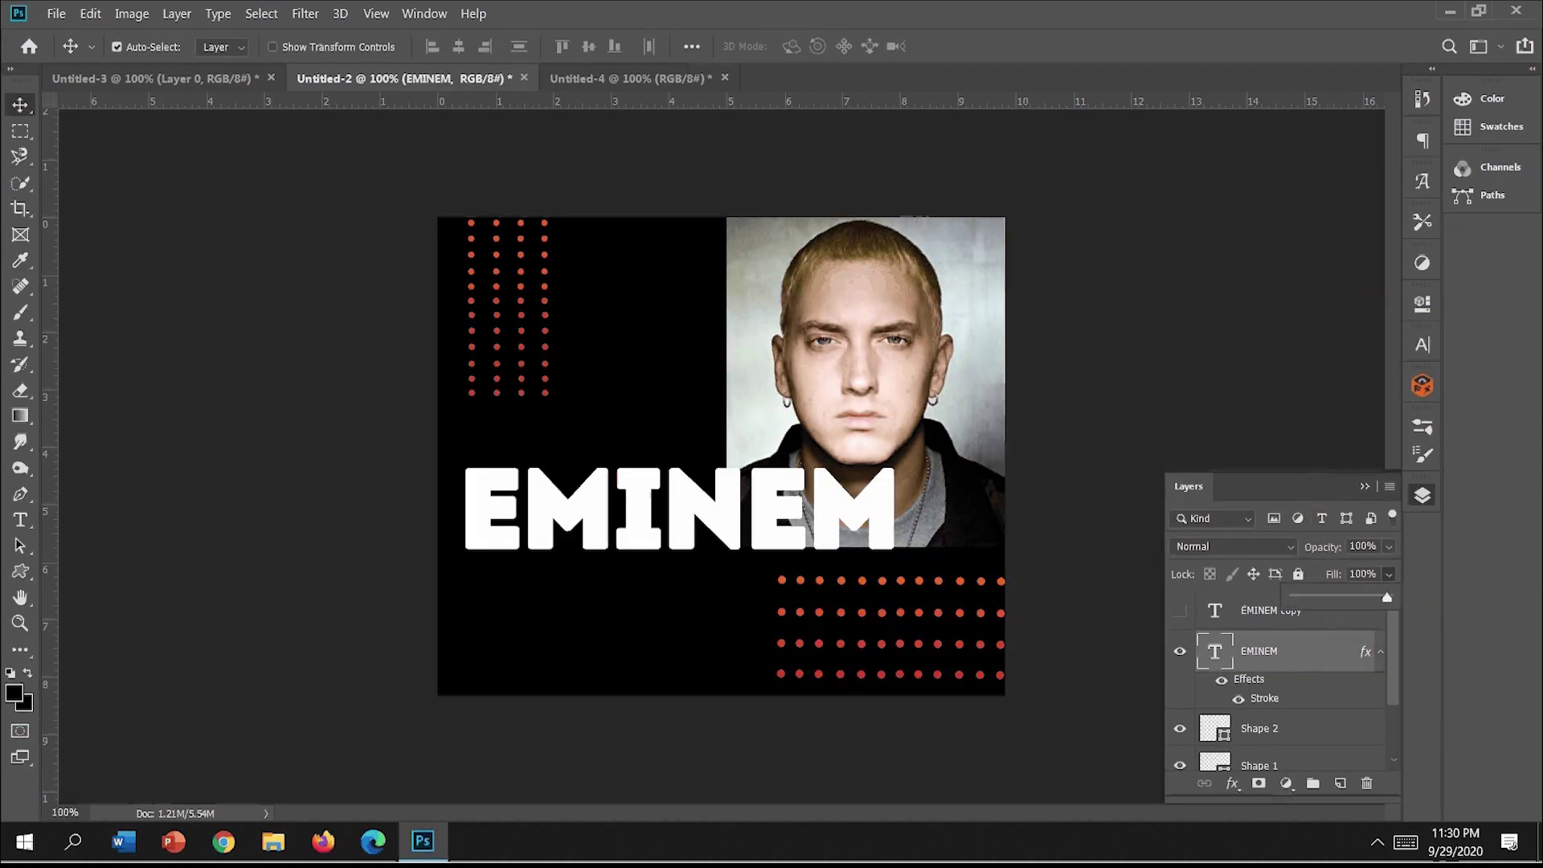
drag(1388, 597, 1280, 598)
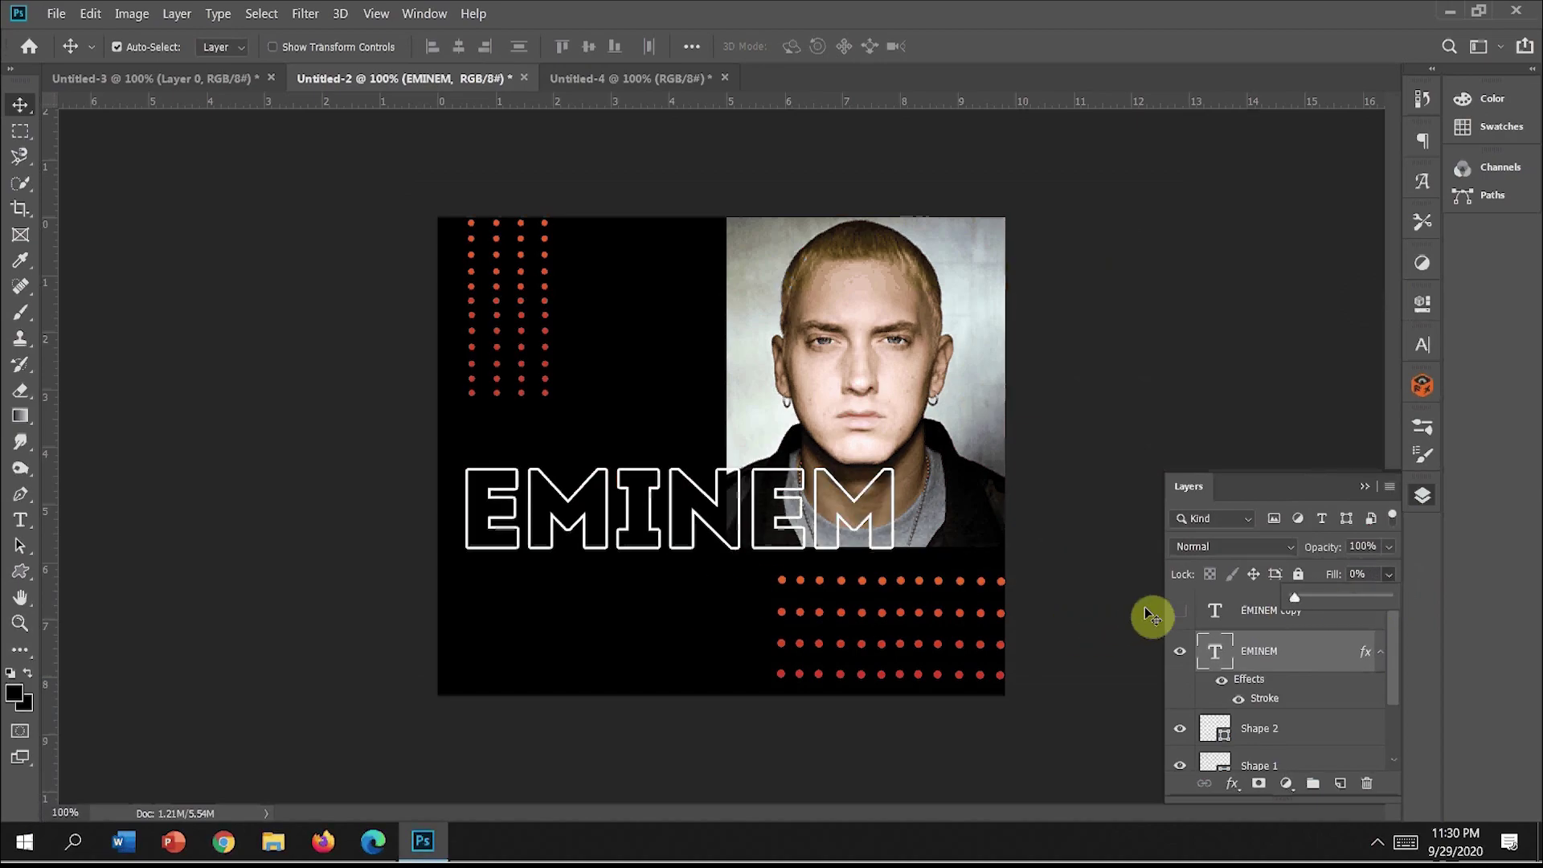
click(1180, 618)
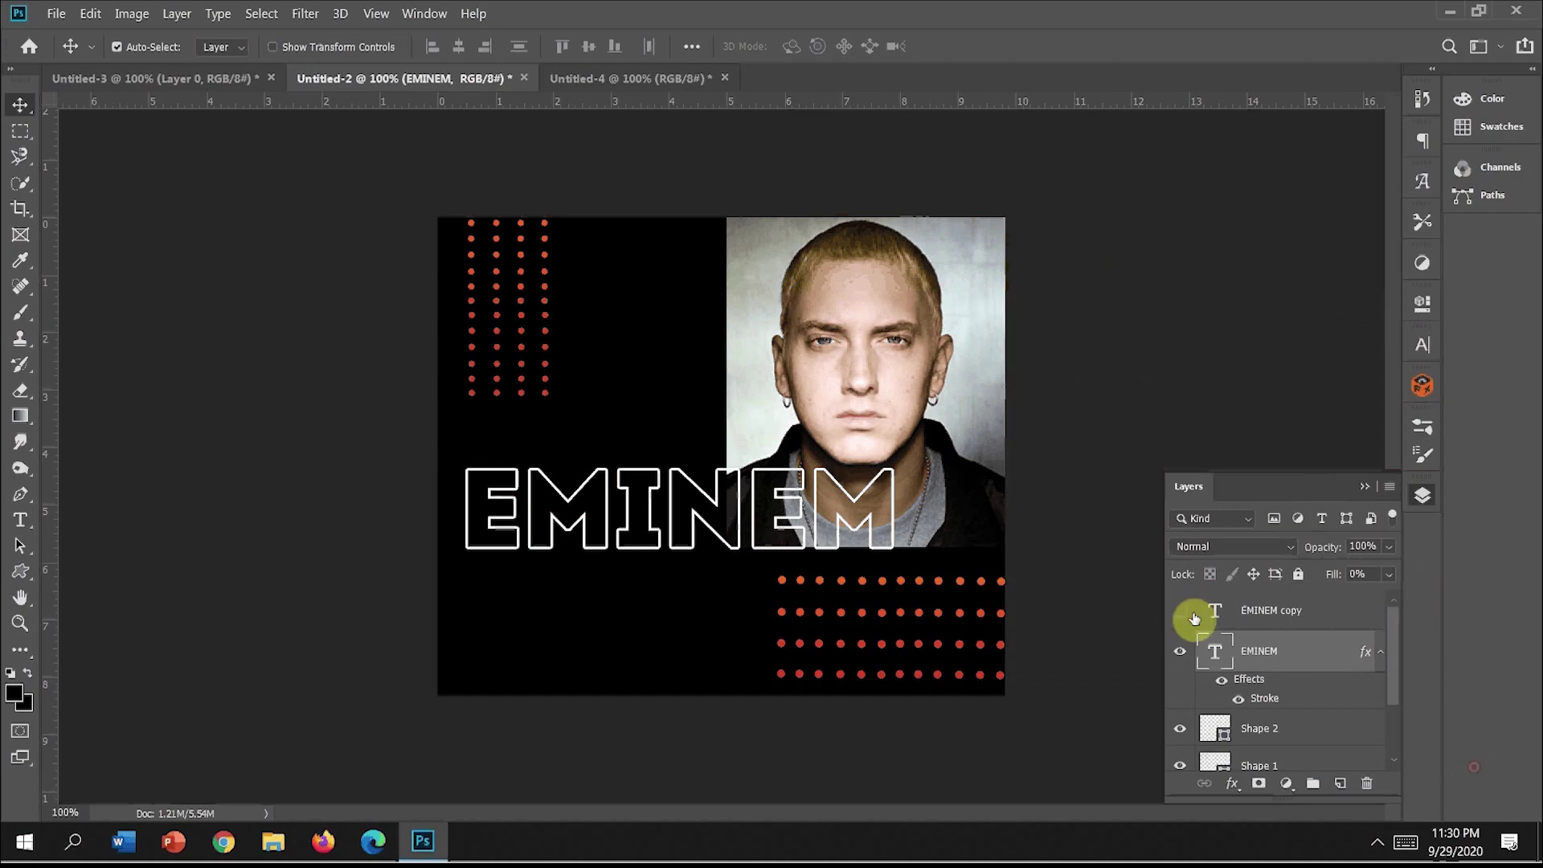
click(1182, 615)
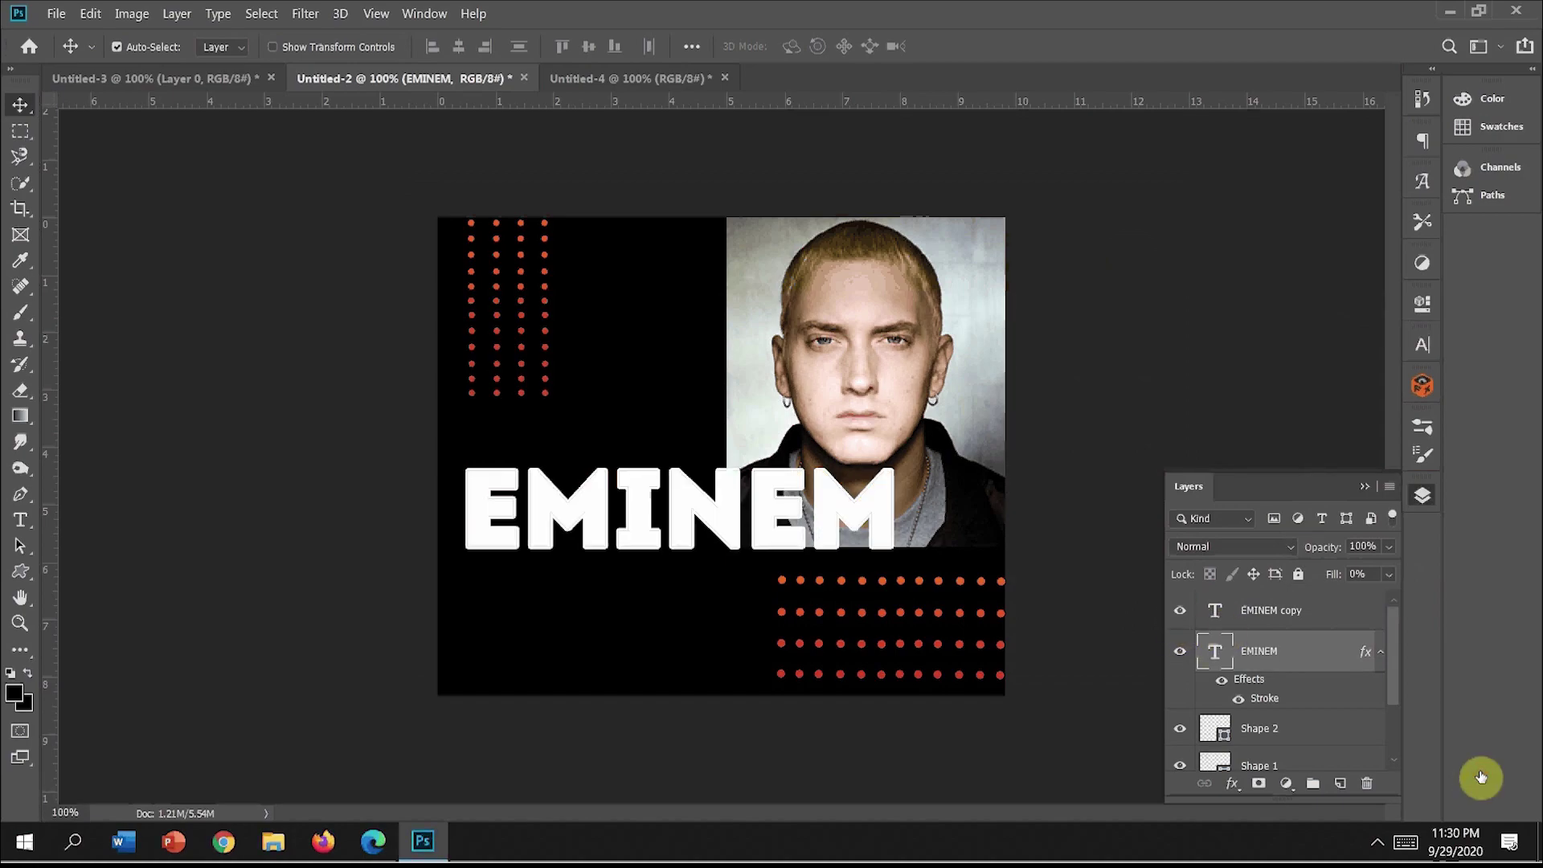
Step: Rasterize the headline copy, then select and delete its last two letters 'EM'
right_click(1303, 611)
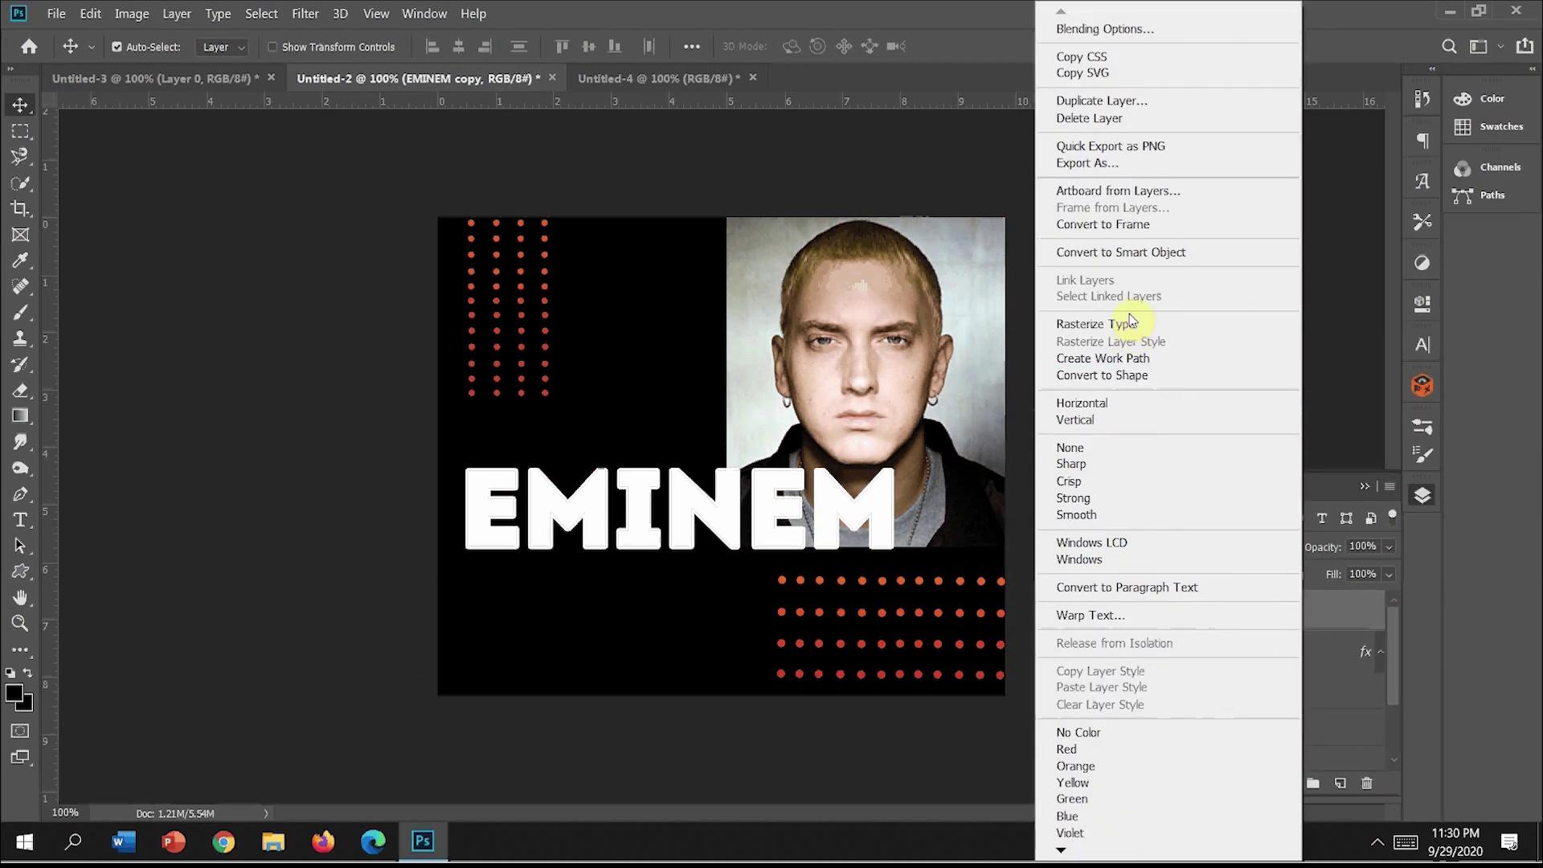
click(1137, 324)
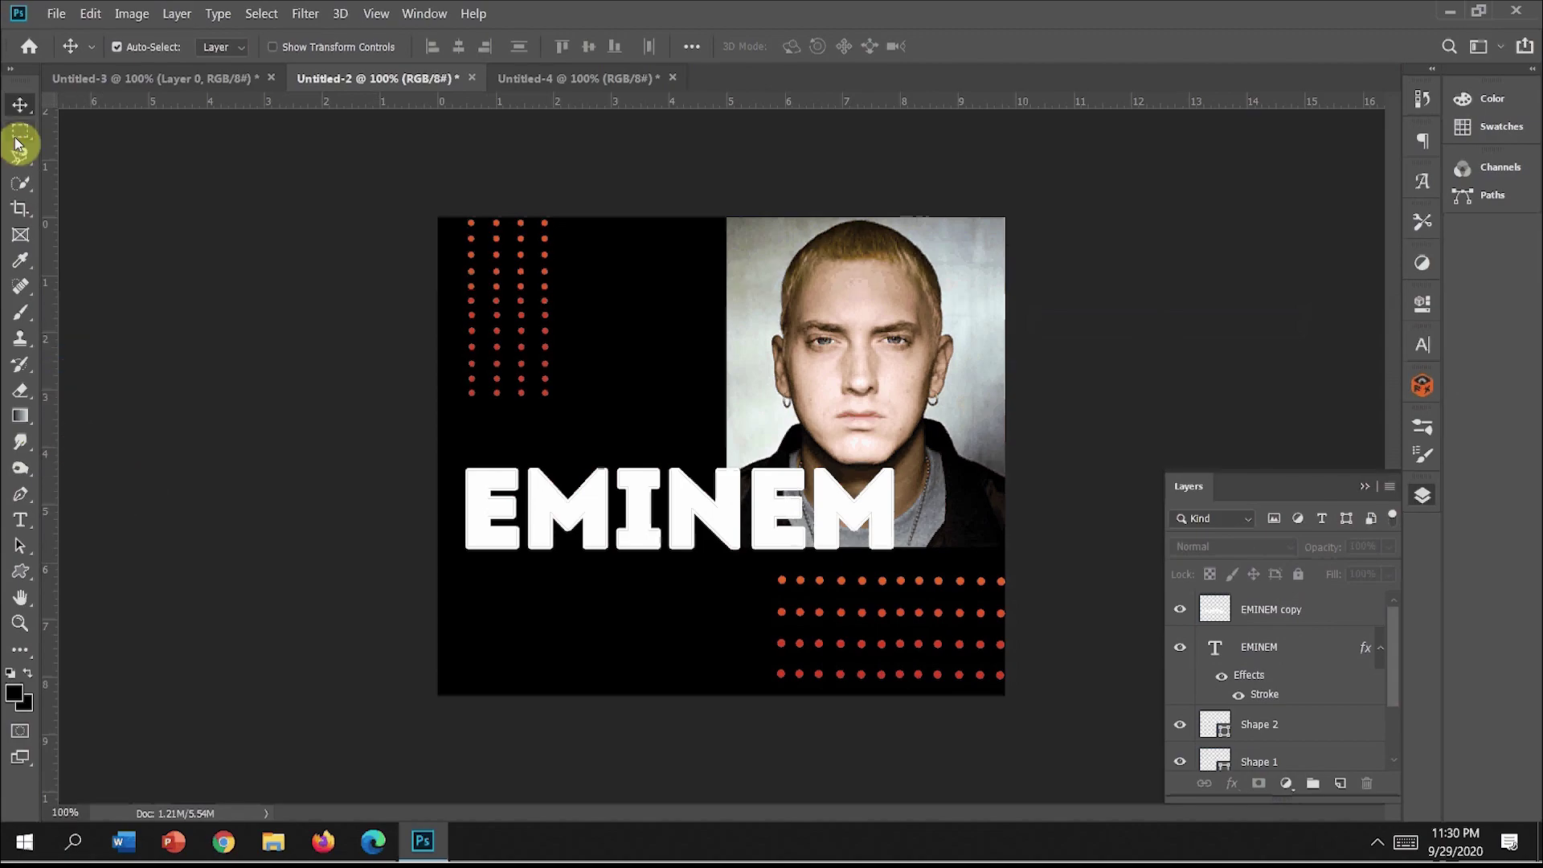
click(1295, 609)
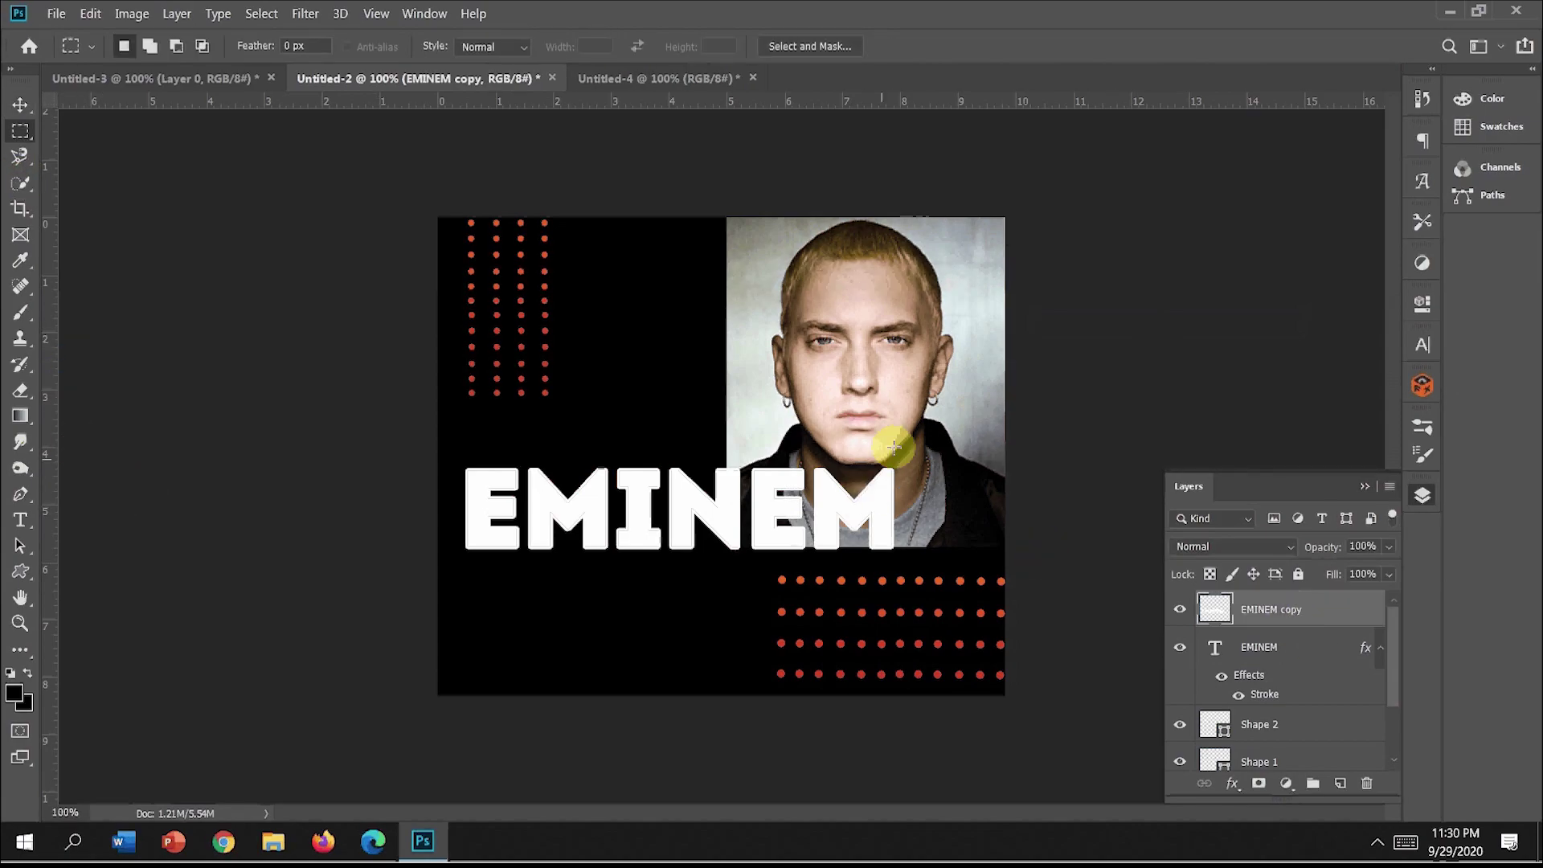
drag(923, 440, 725, 564)
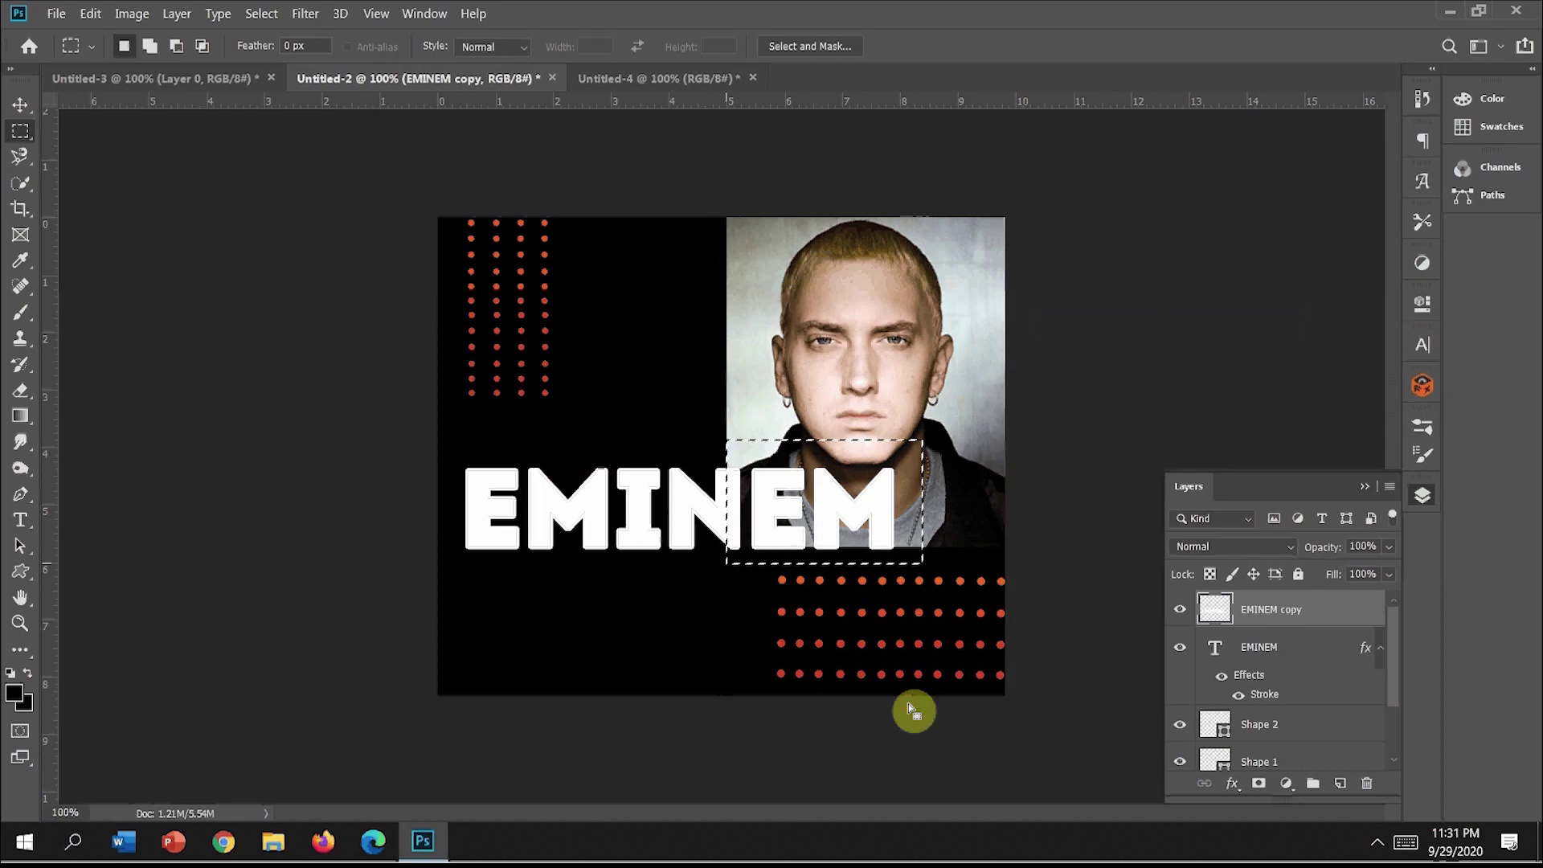
key(Delete)
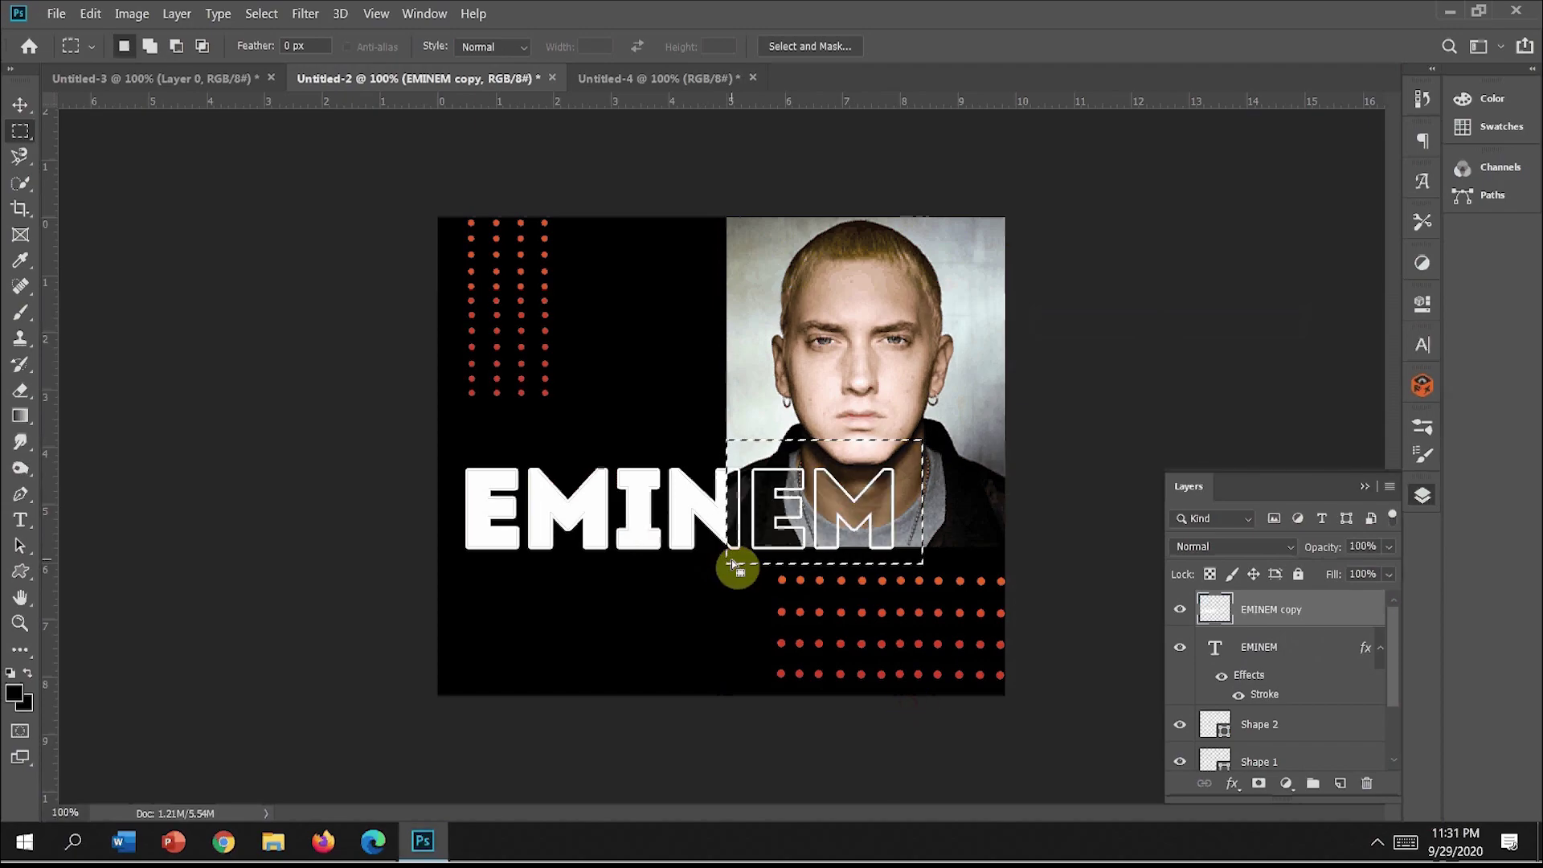
key(ctrl+d)
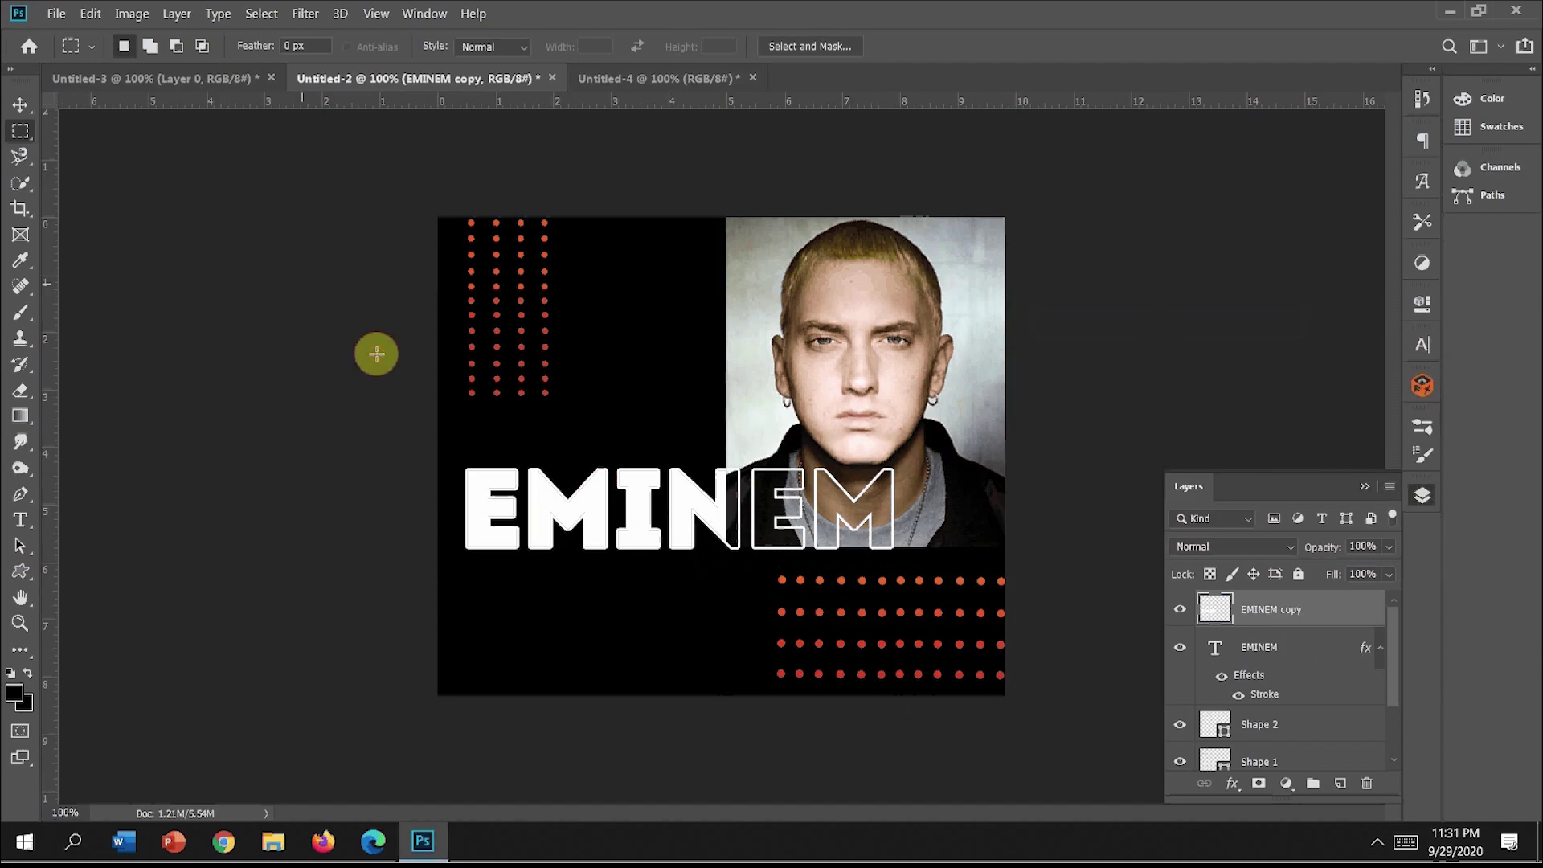
click(20, 104)
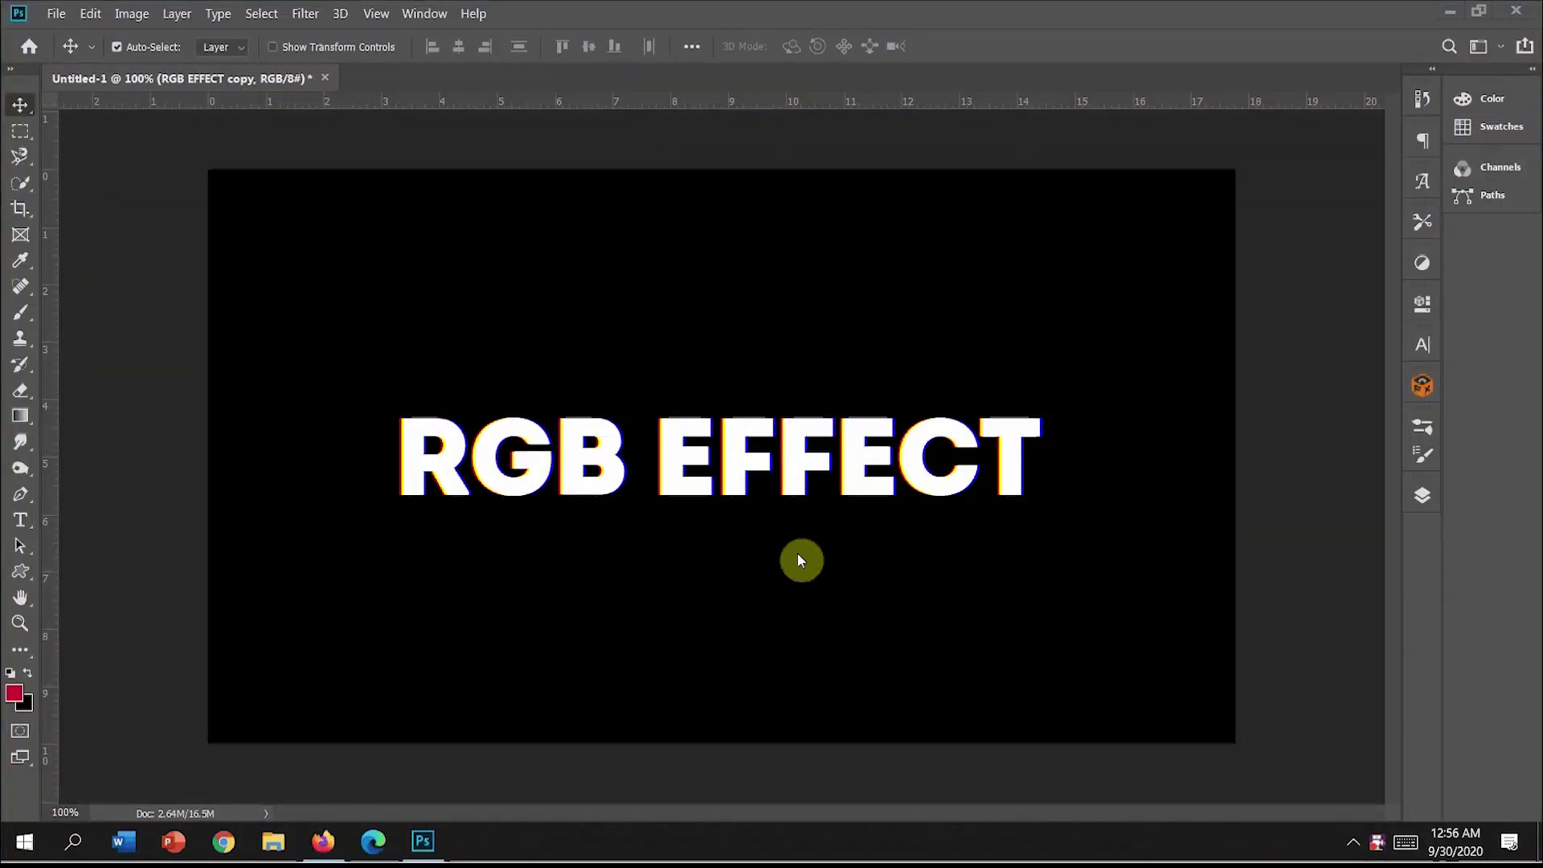
Step: Create a new 1280×720 document and fill its background with black
click(56, 13)
click(83, 40)
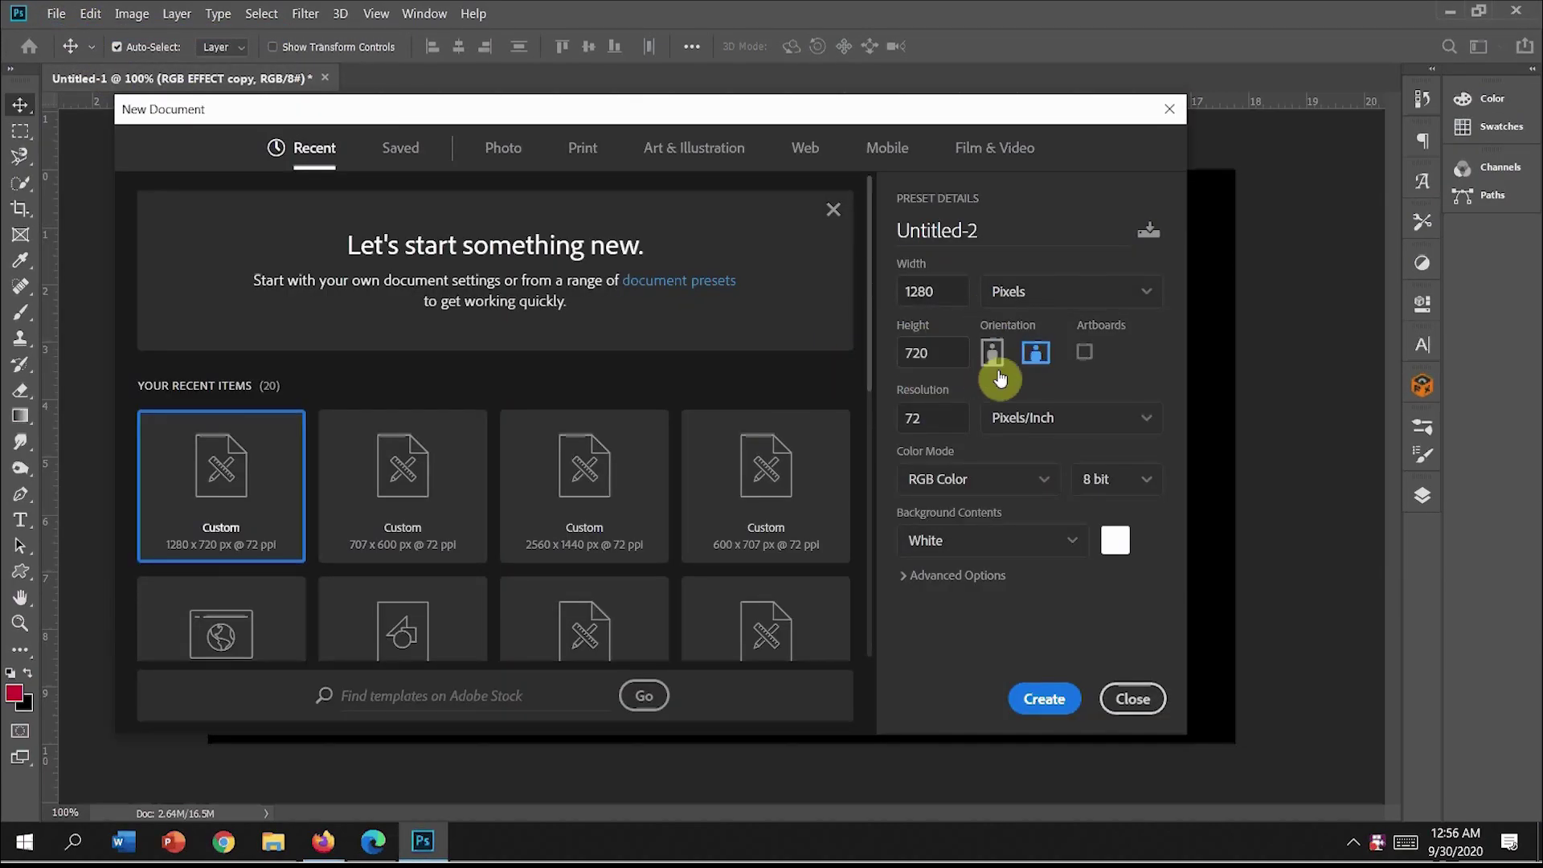
click(1059, 702)
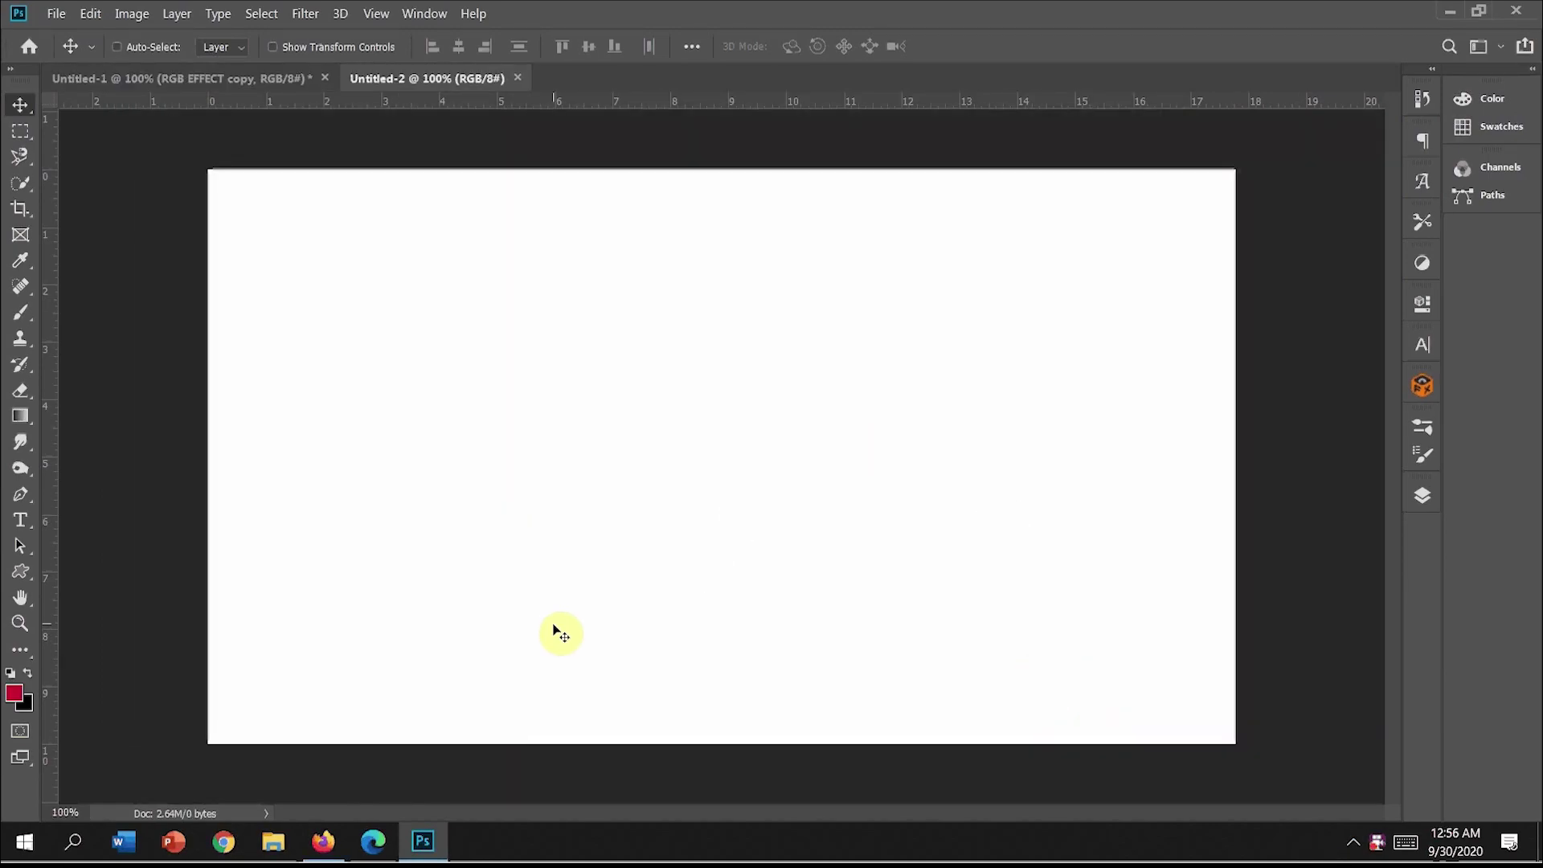
key(ctrl+BackSpace)
Step: Add the white text CUSTOM on the canvas and commit it
click(23, 522)
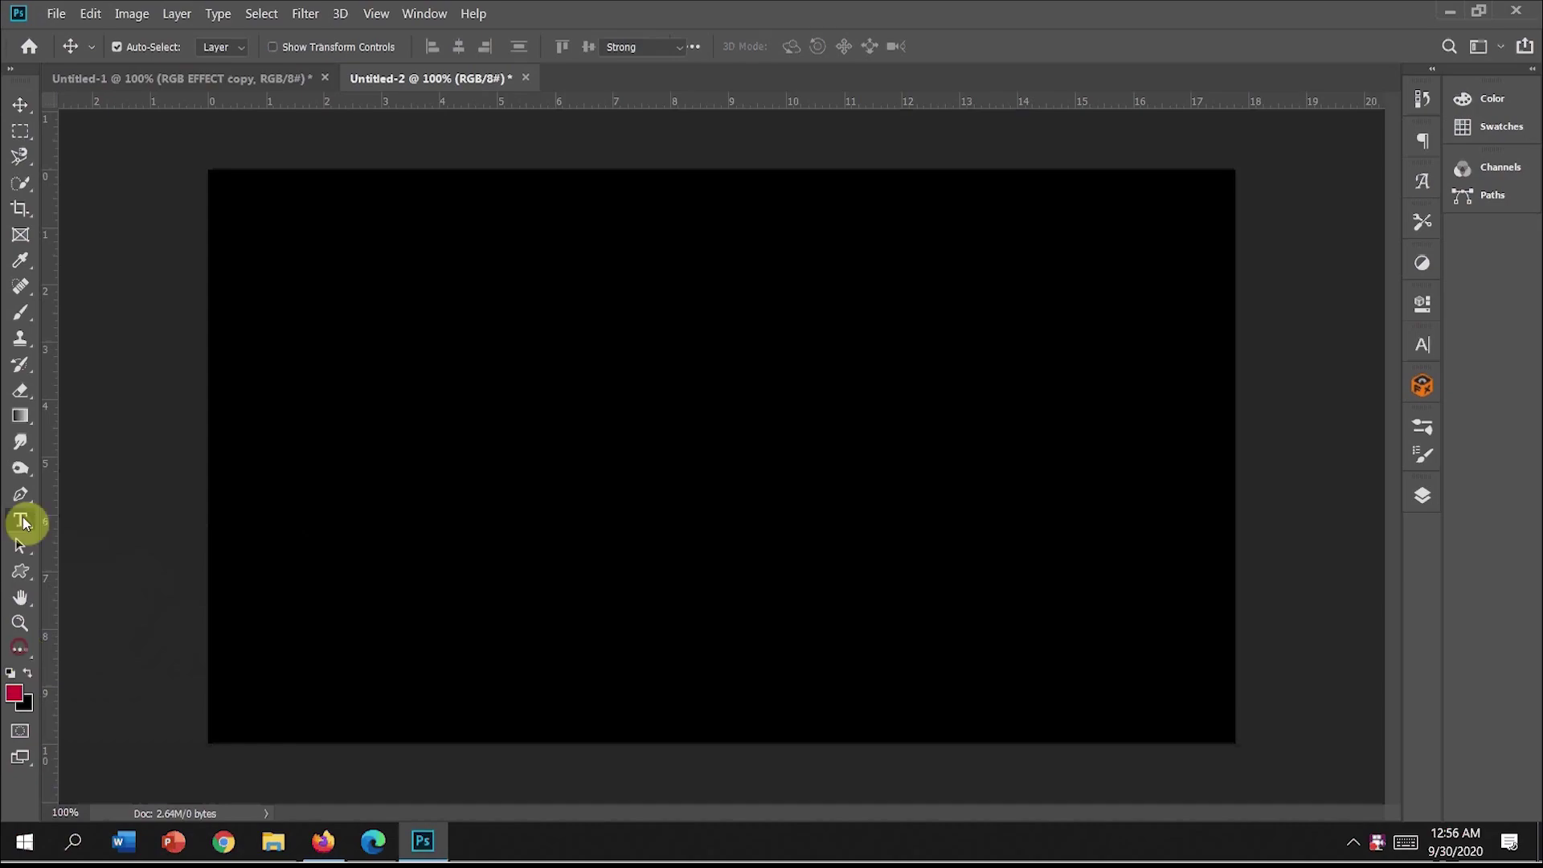
click(565, 538)
key(BackSpace)
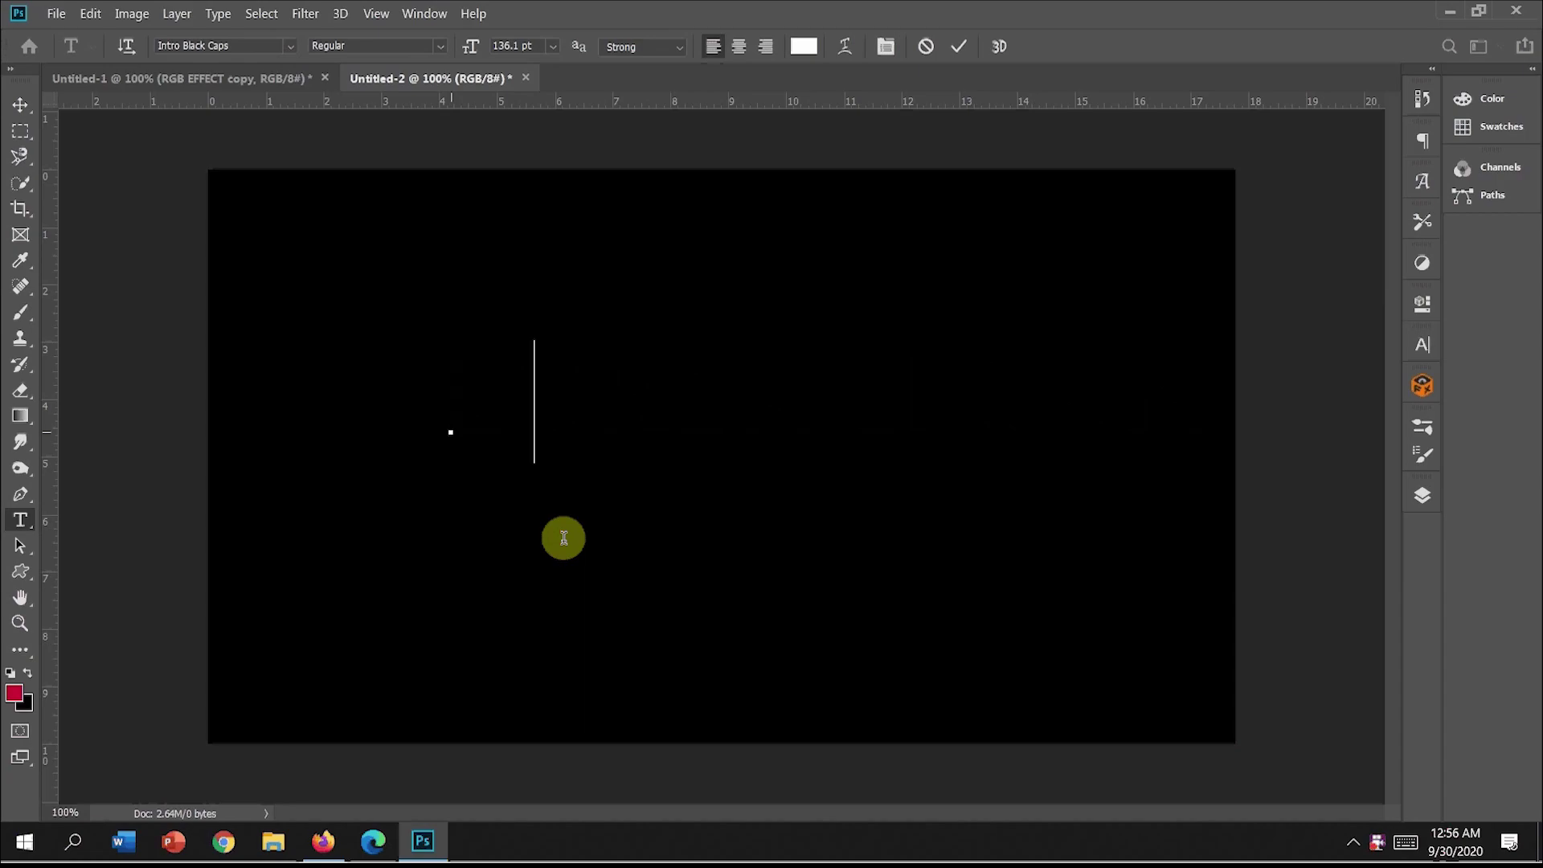
text(CUS)
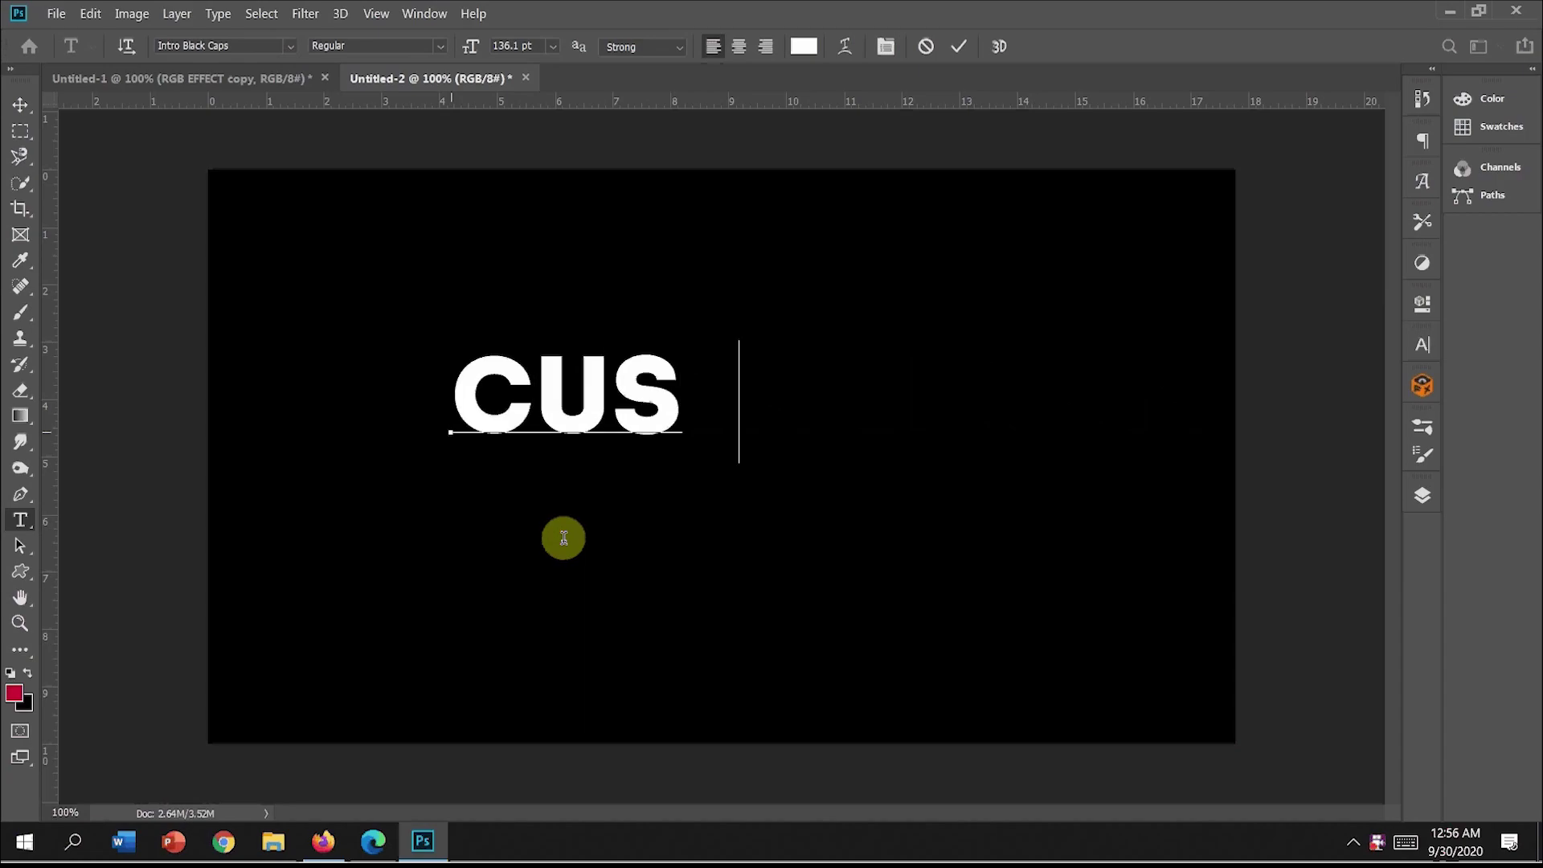
text(TOM)
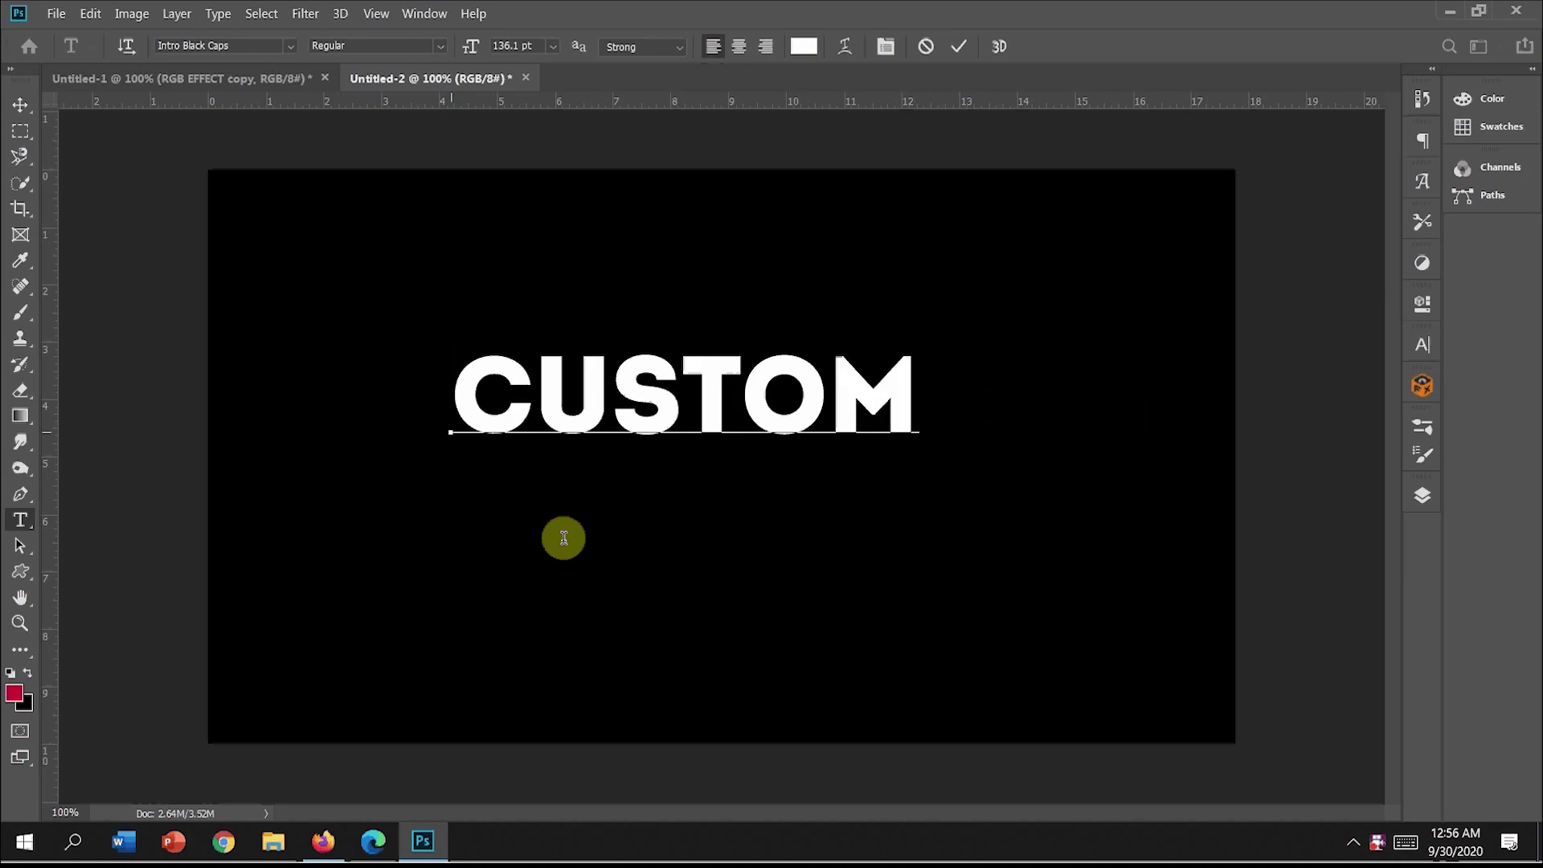
click(959, 47)
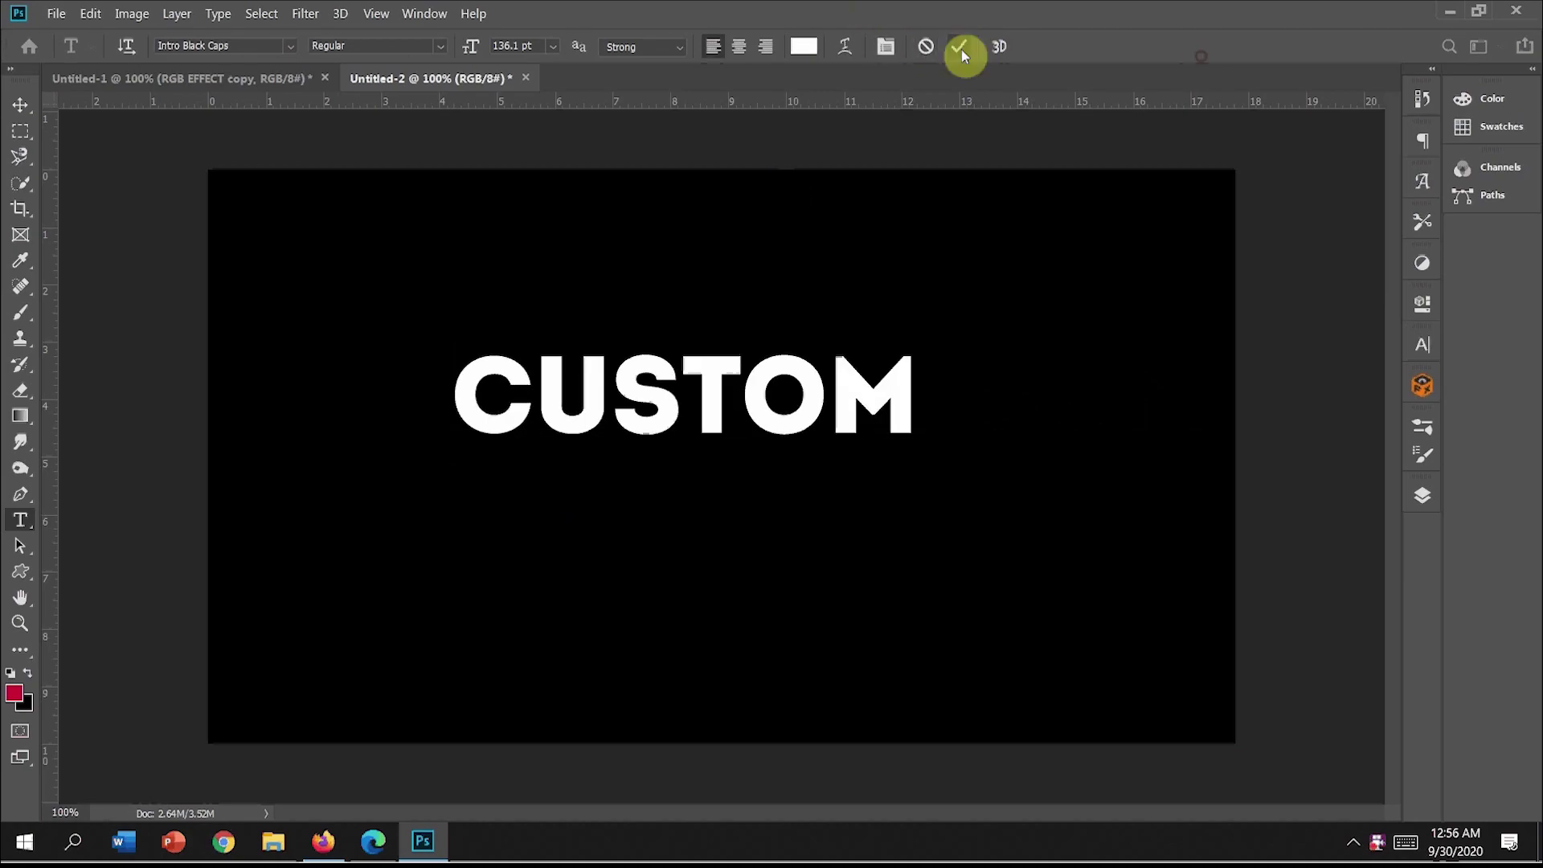
Step: Centre CUSTOM horizontally and vertically against the background, then reselect the CUSTOM layer
click(1423, 496)
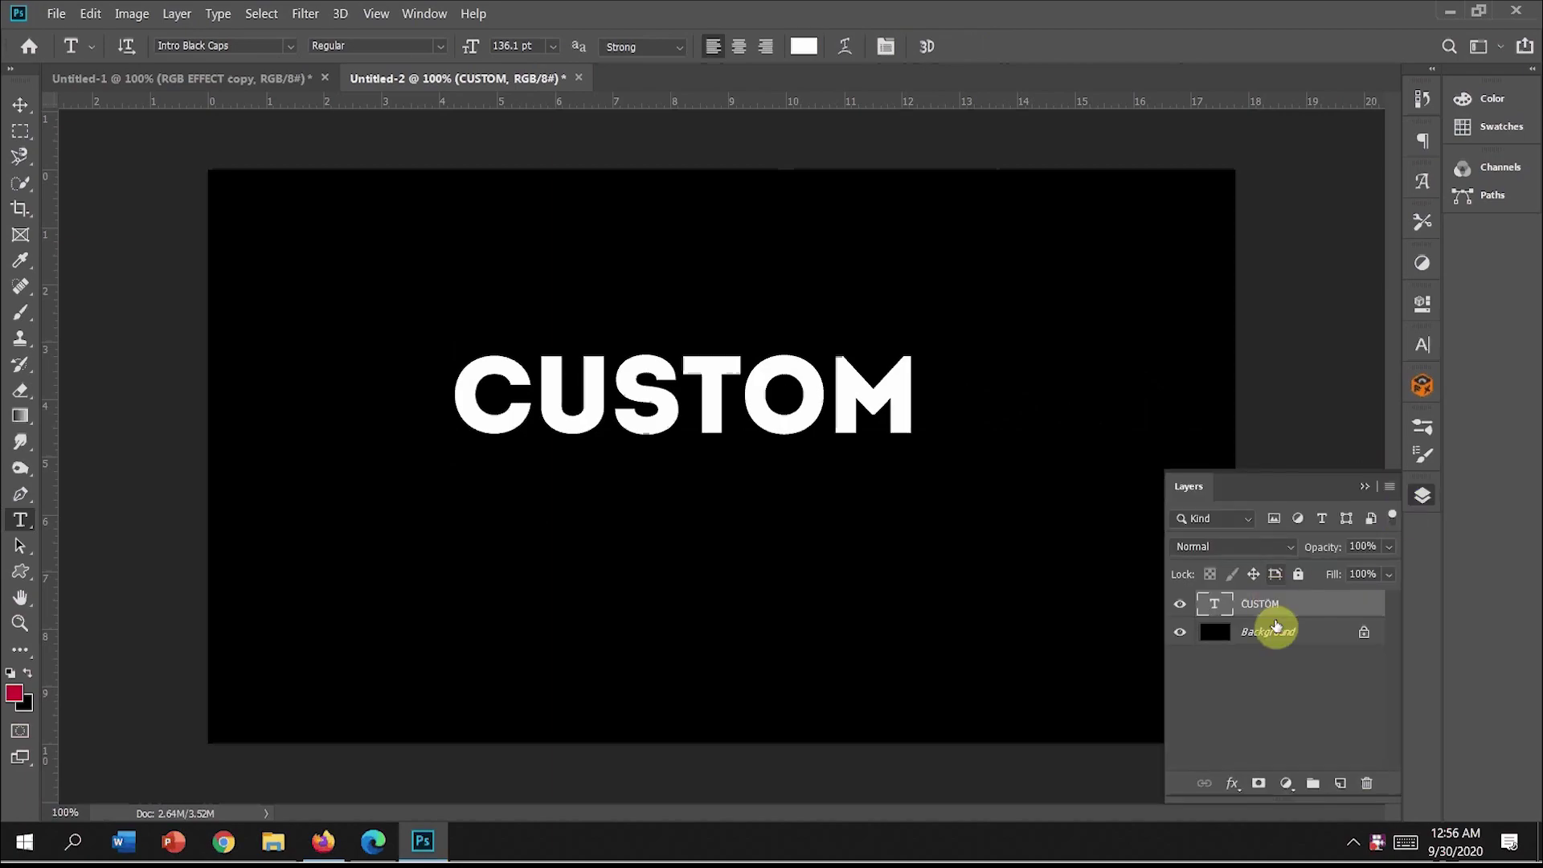
click(1277, 631)
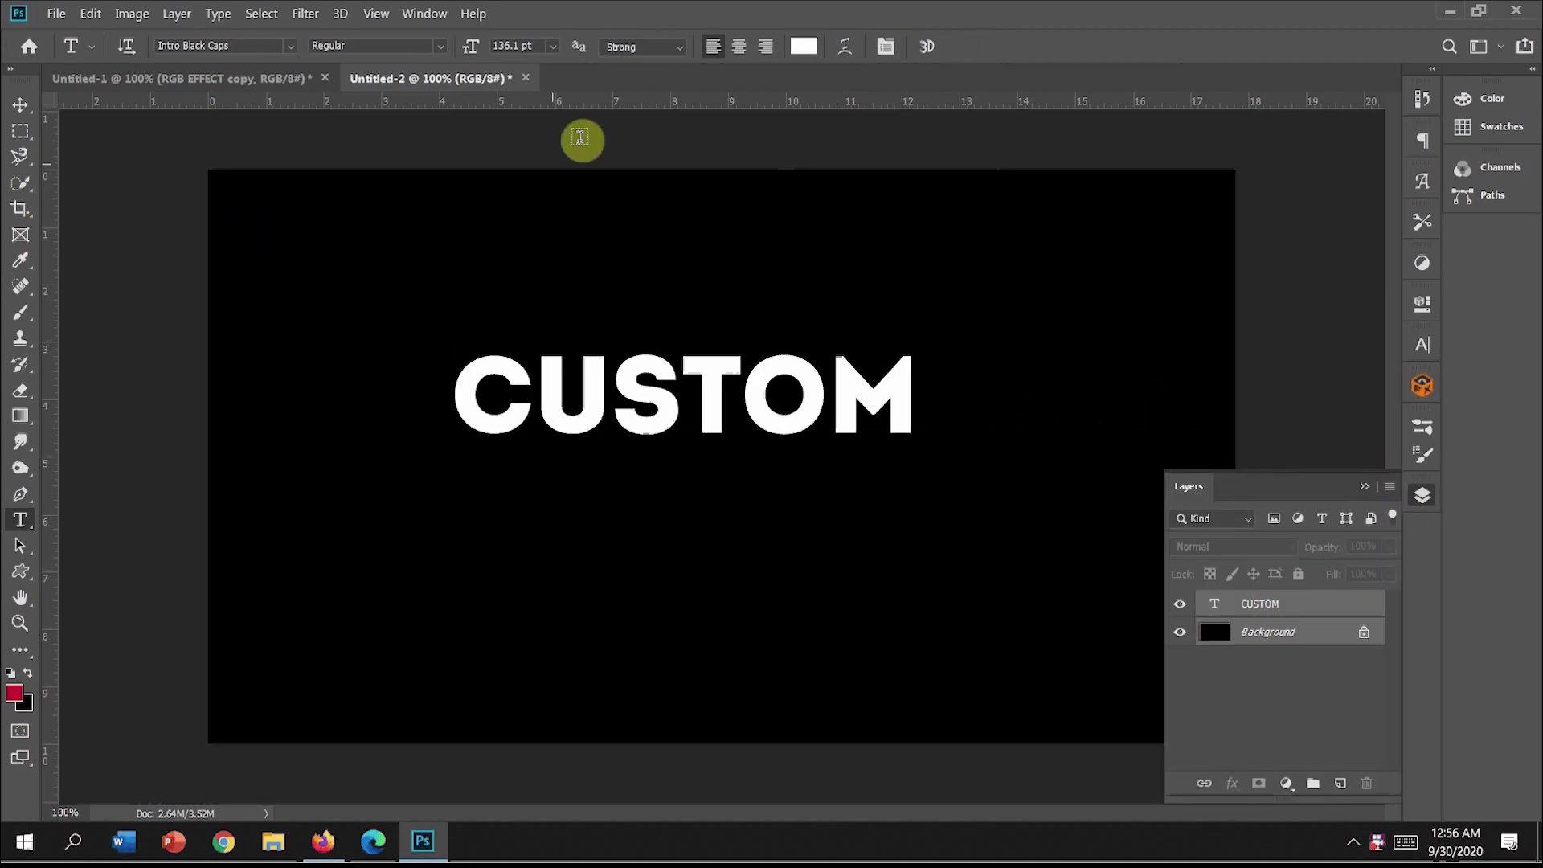
click(20, 104)
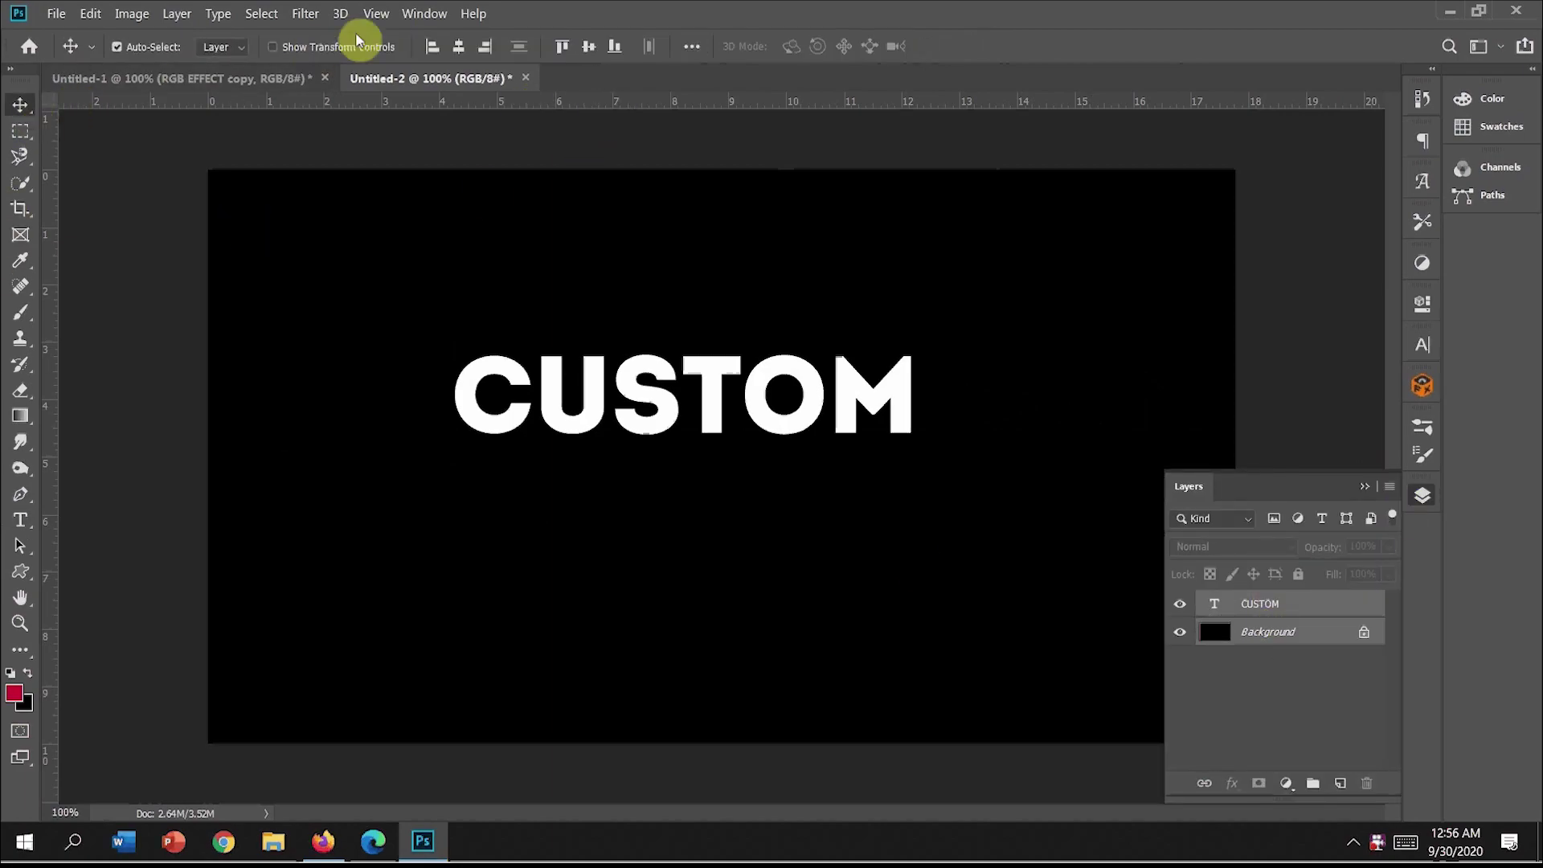
click(458, 47)
click(589, 47)
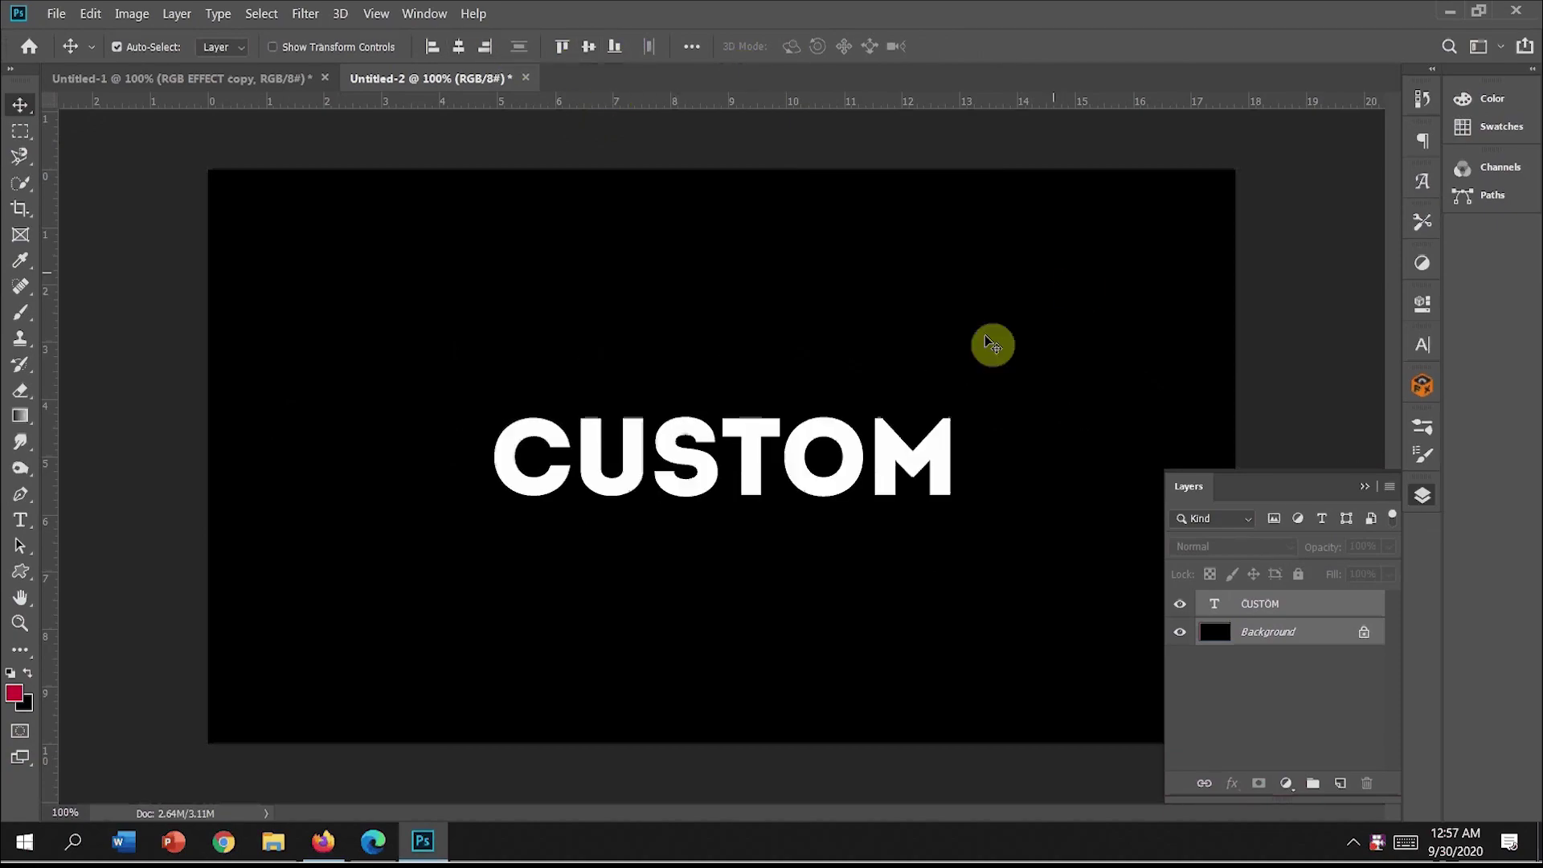
click(1364, 487)
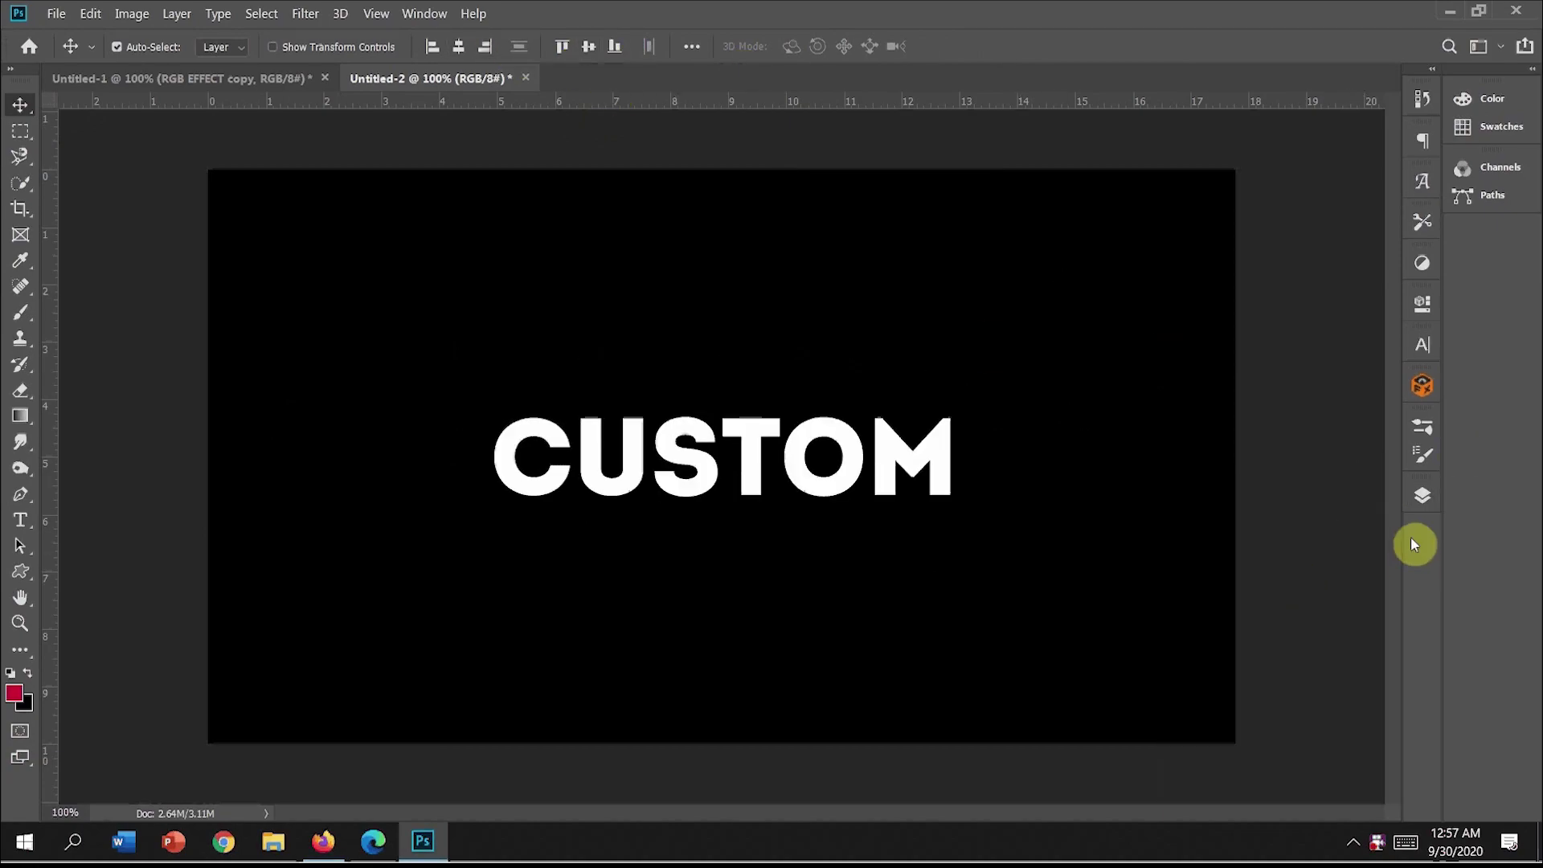
click(1422, 495)
click(1289, 604)
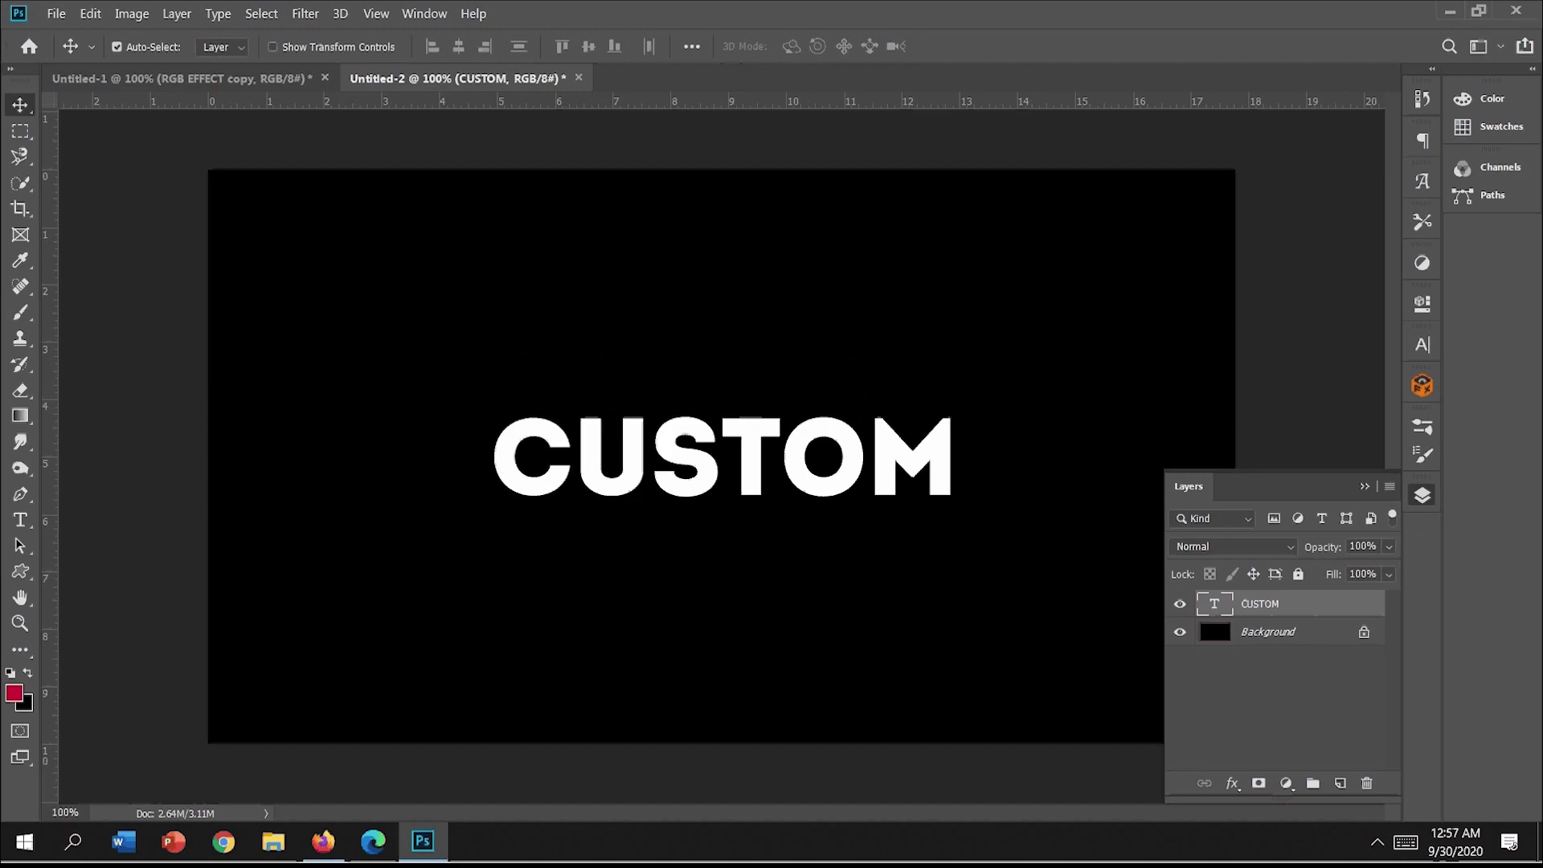
Step: Duplicate the CUSTOM layer repeatedly to make CUSTOM copy, CUSTOM copy 2 and CUSTOM copy 3
right_click(1286, 606)
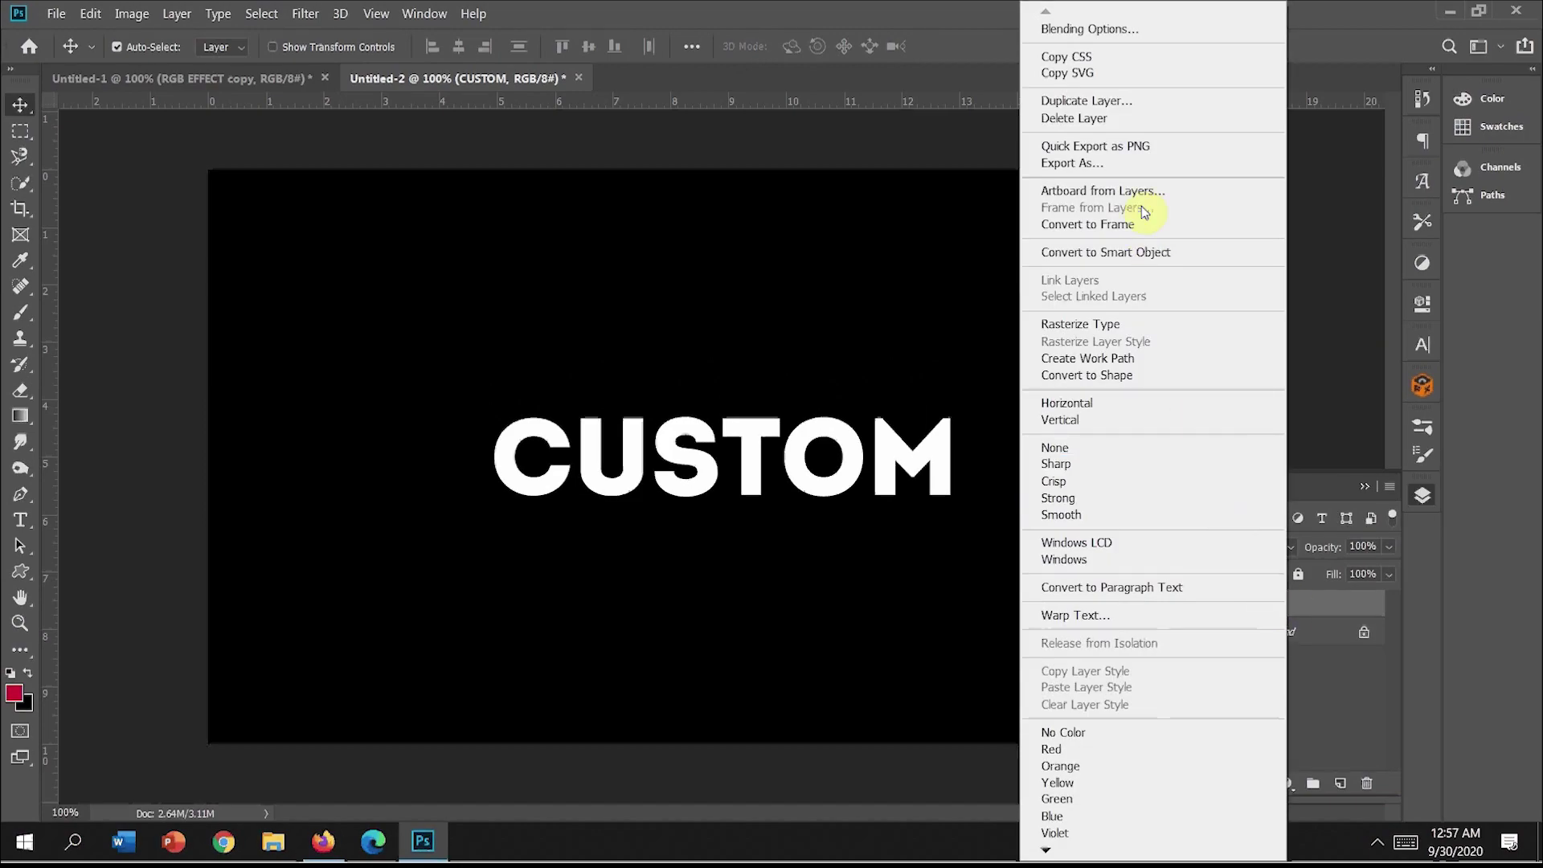
click(1087, 100)
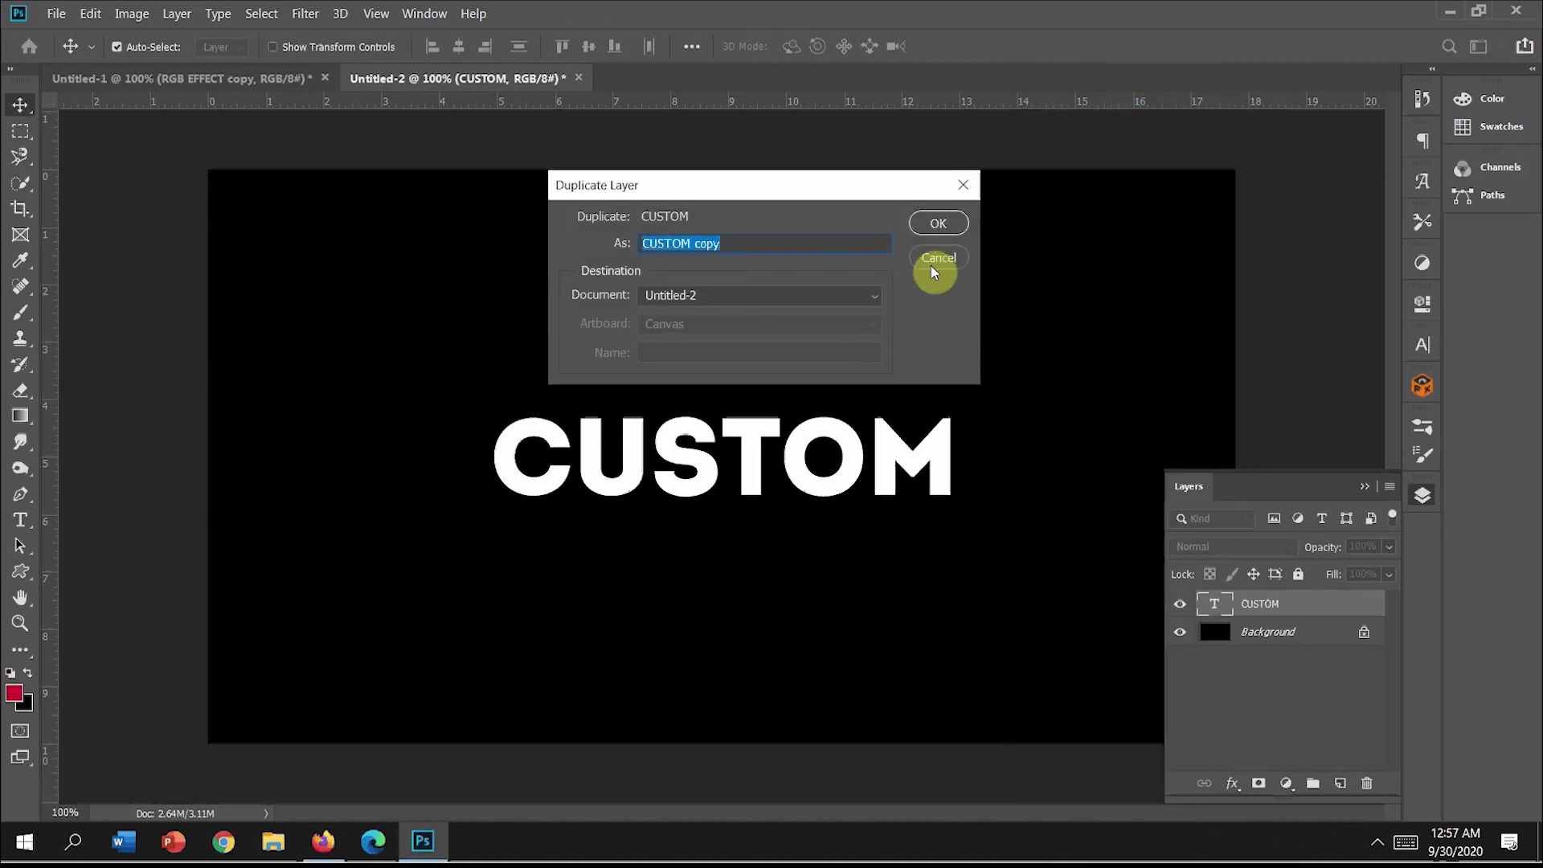
click(935, 226)
right_click(1251, 607)
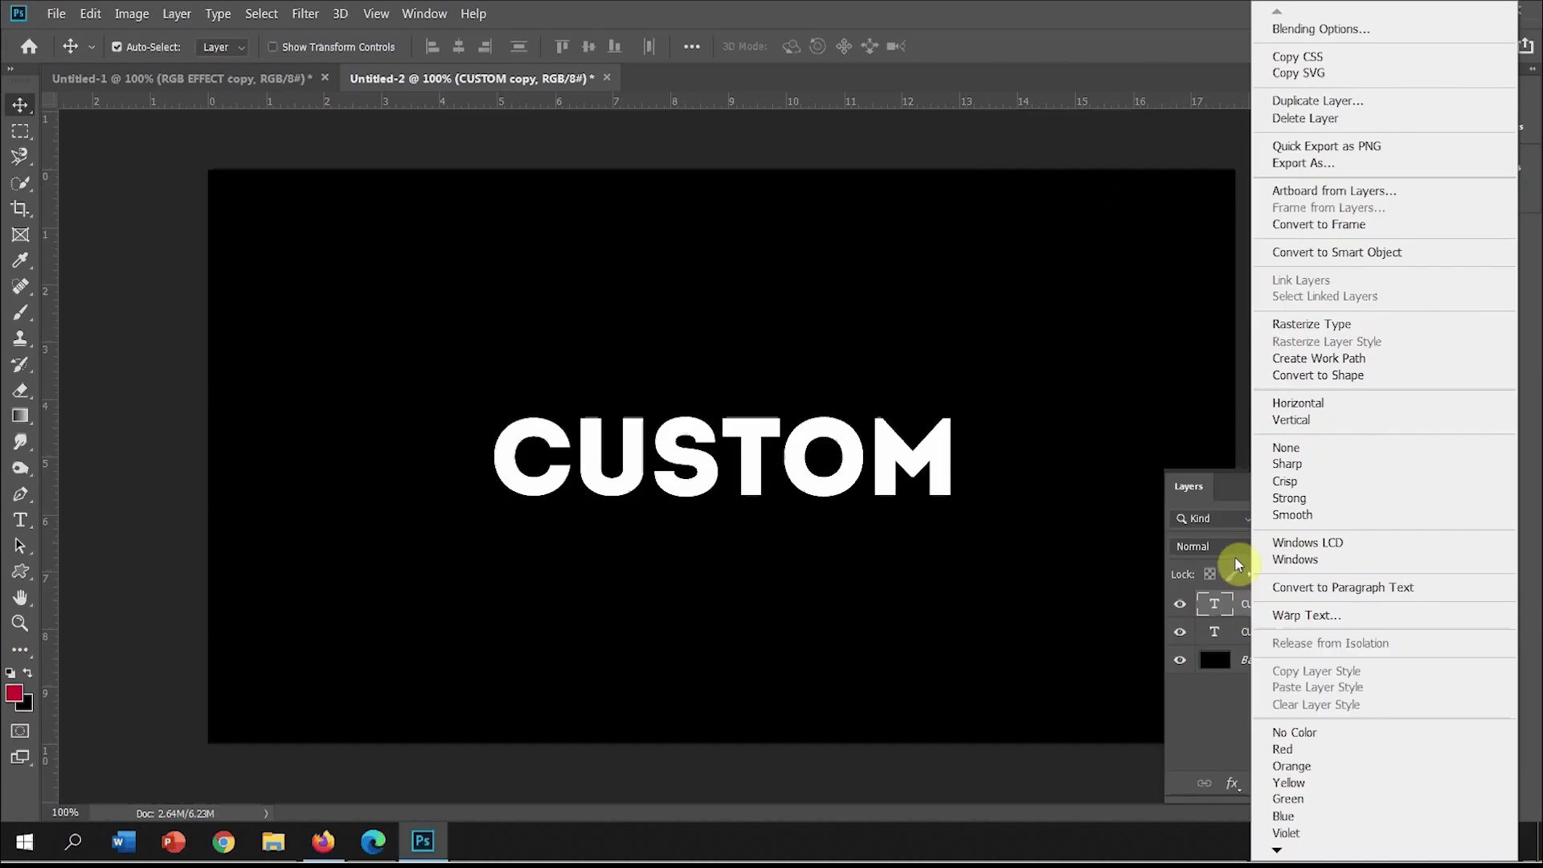
click(1289, 101)
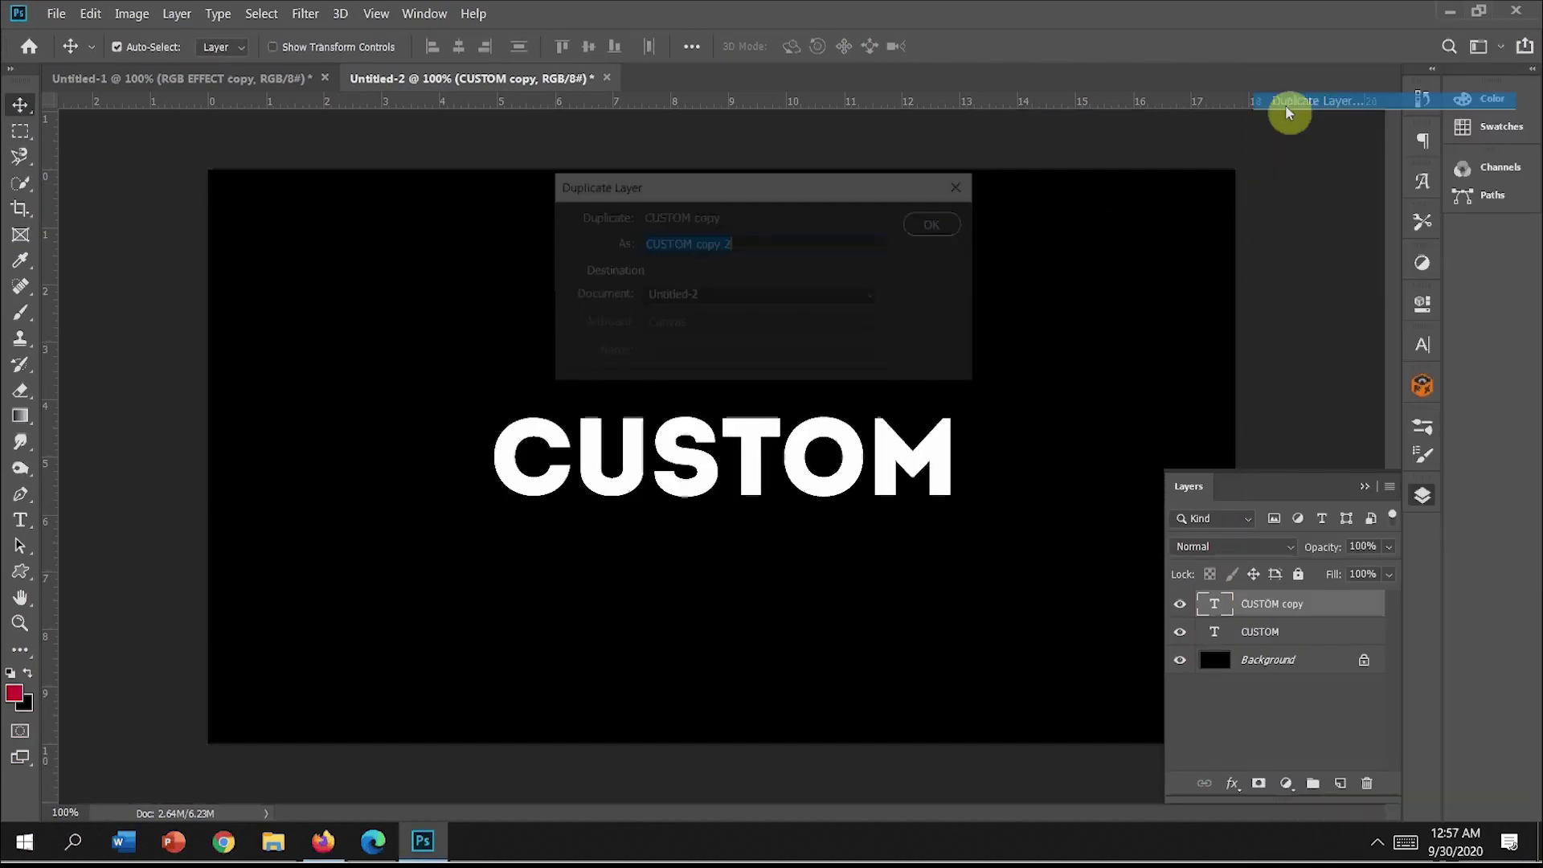
click(933, 226)
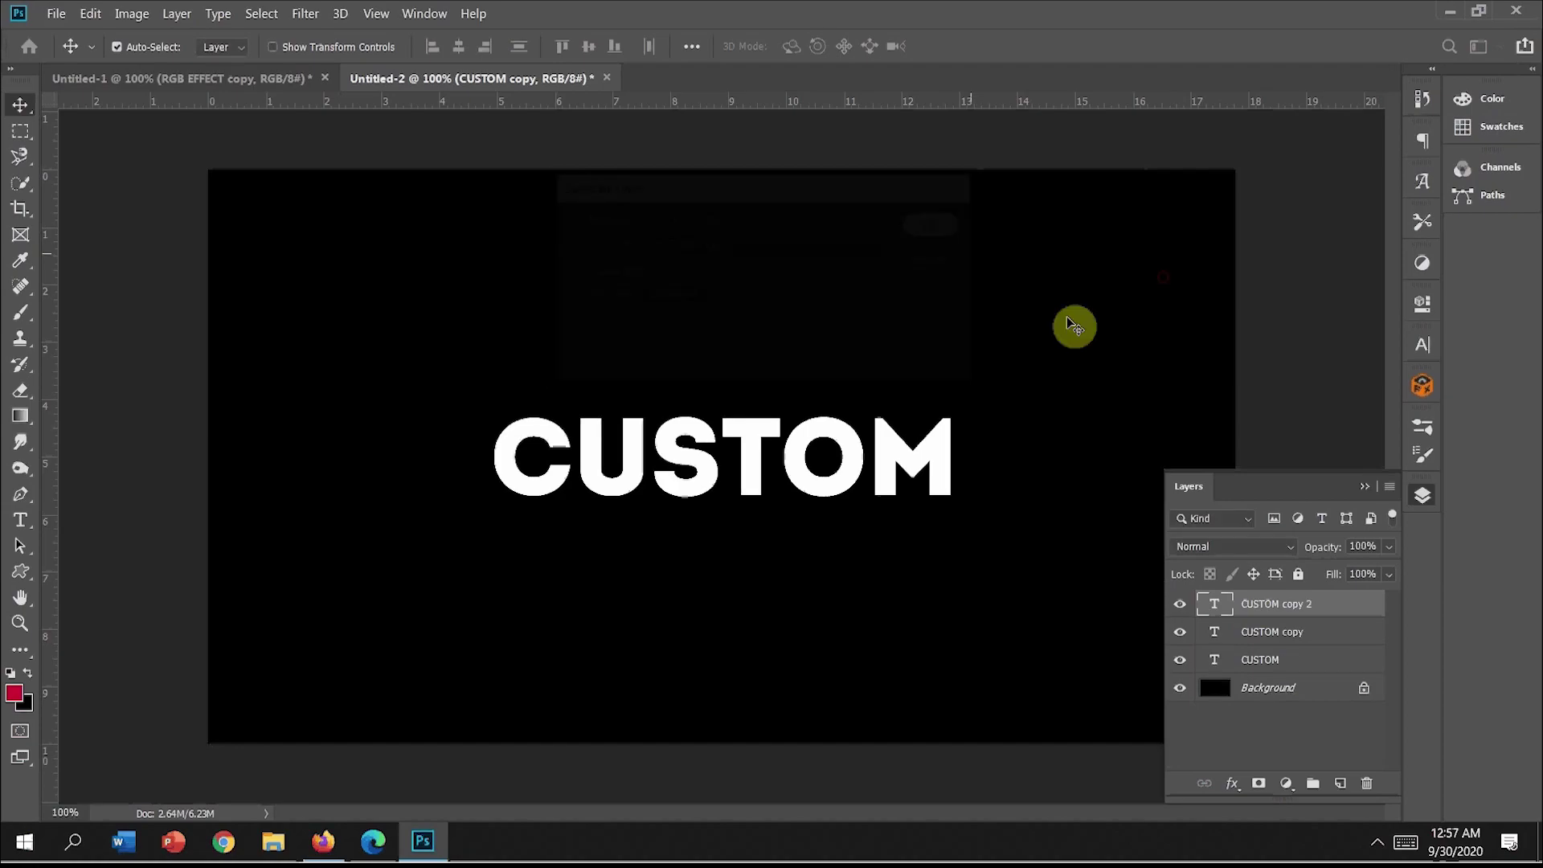
right_click(1267, 608)
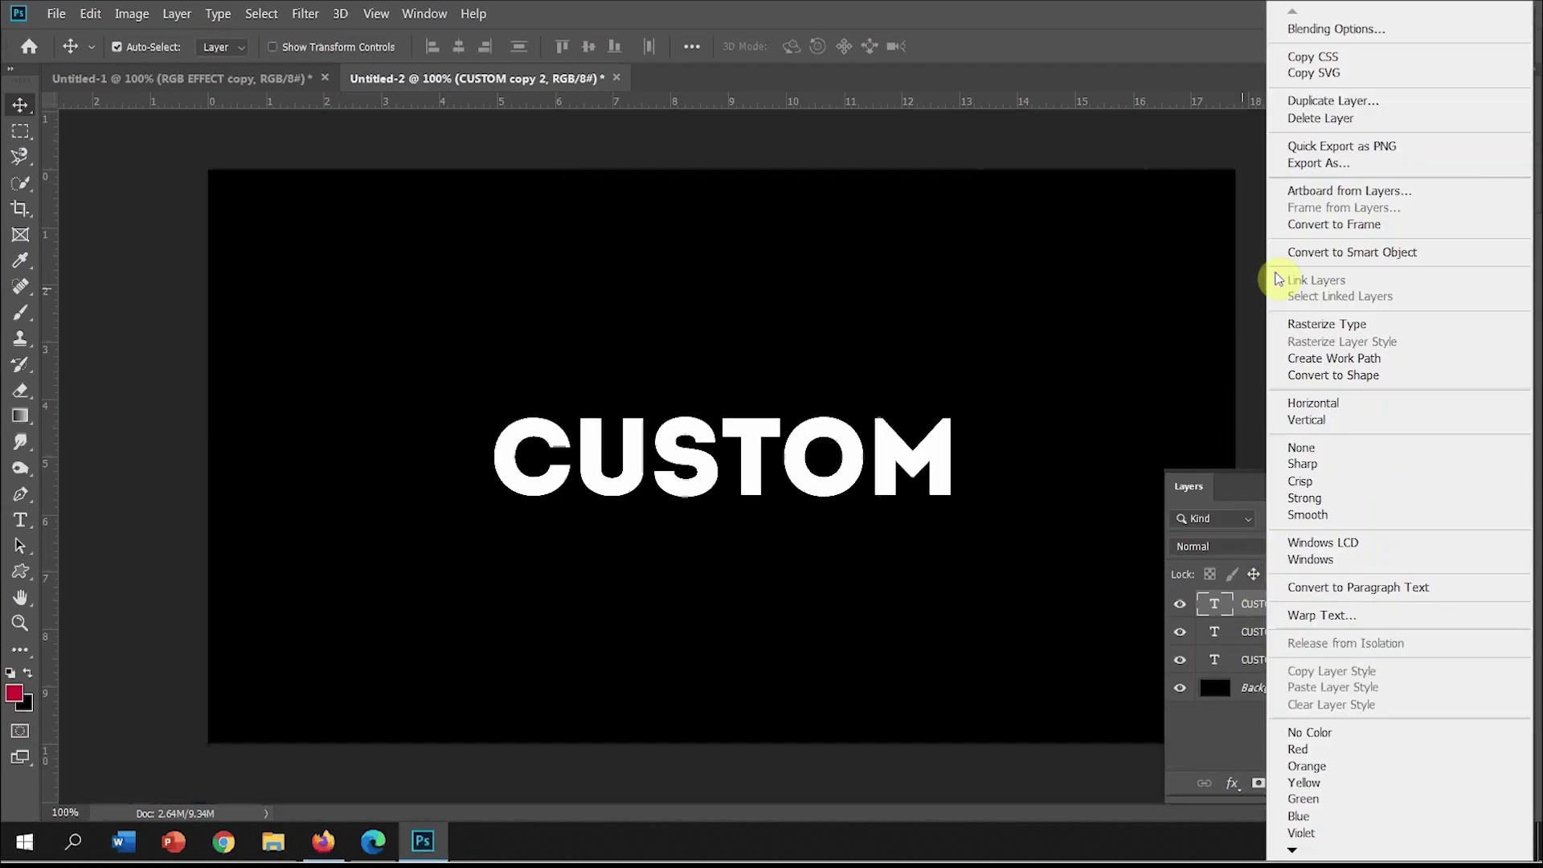
click(1293, 100)
click(939, 226)
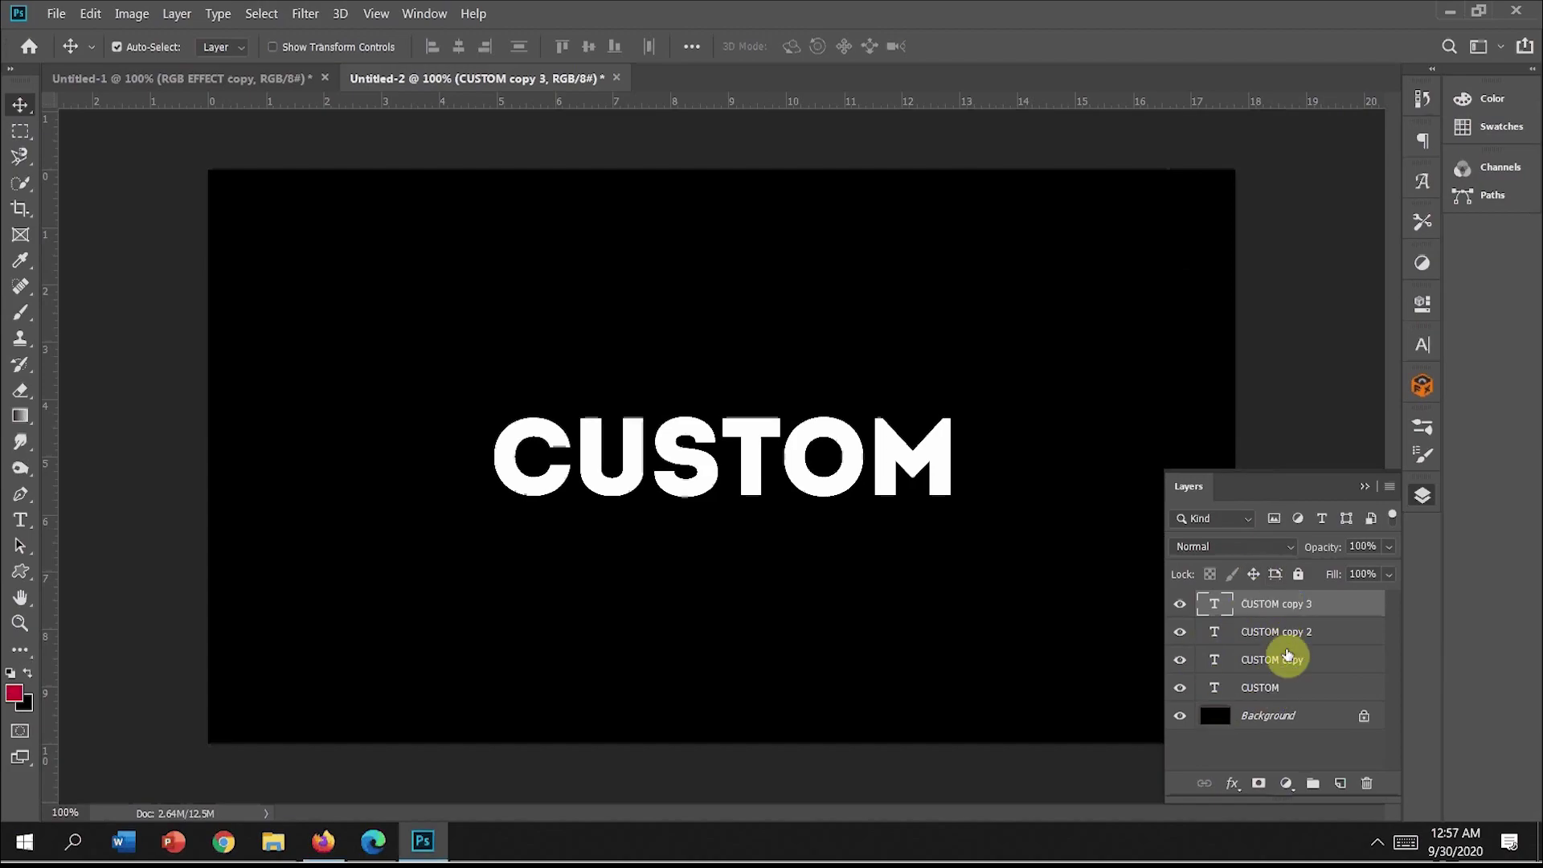
right_click(1281, 608)
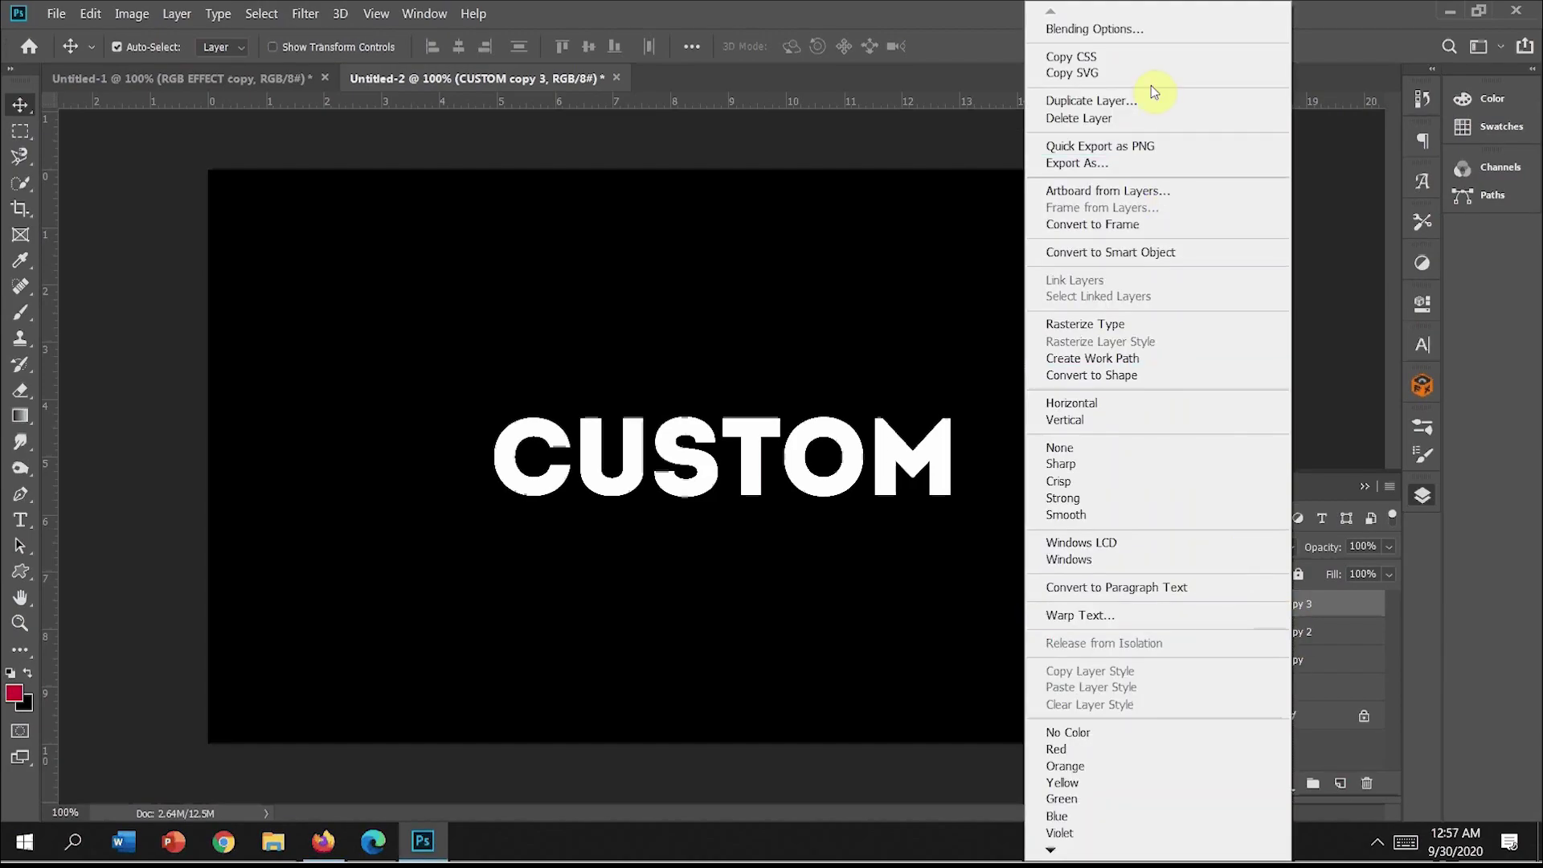
Step: Limit CUSTOM copy 3's blending channels to red only, turning off G and B
click(1123, 30)
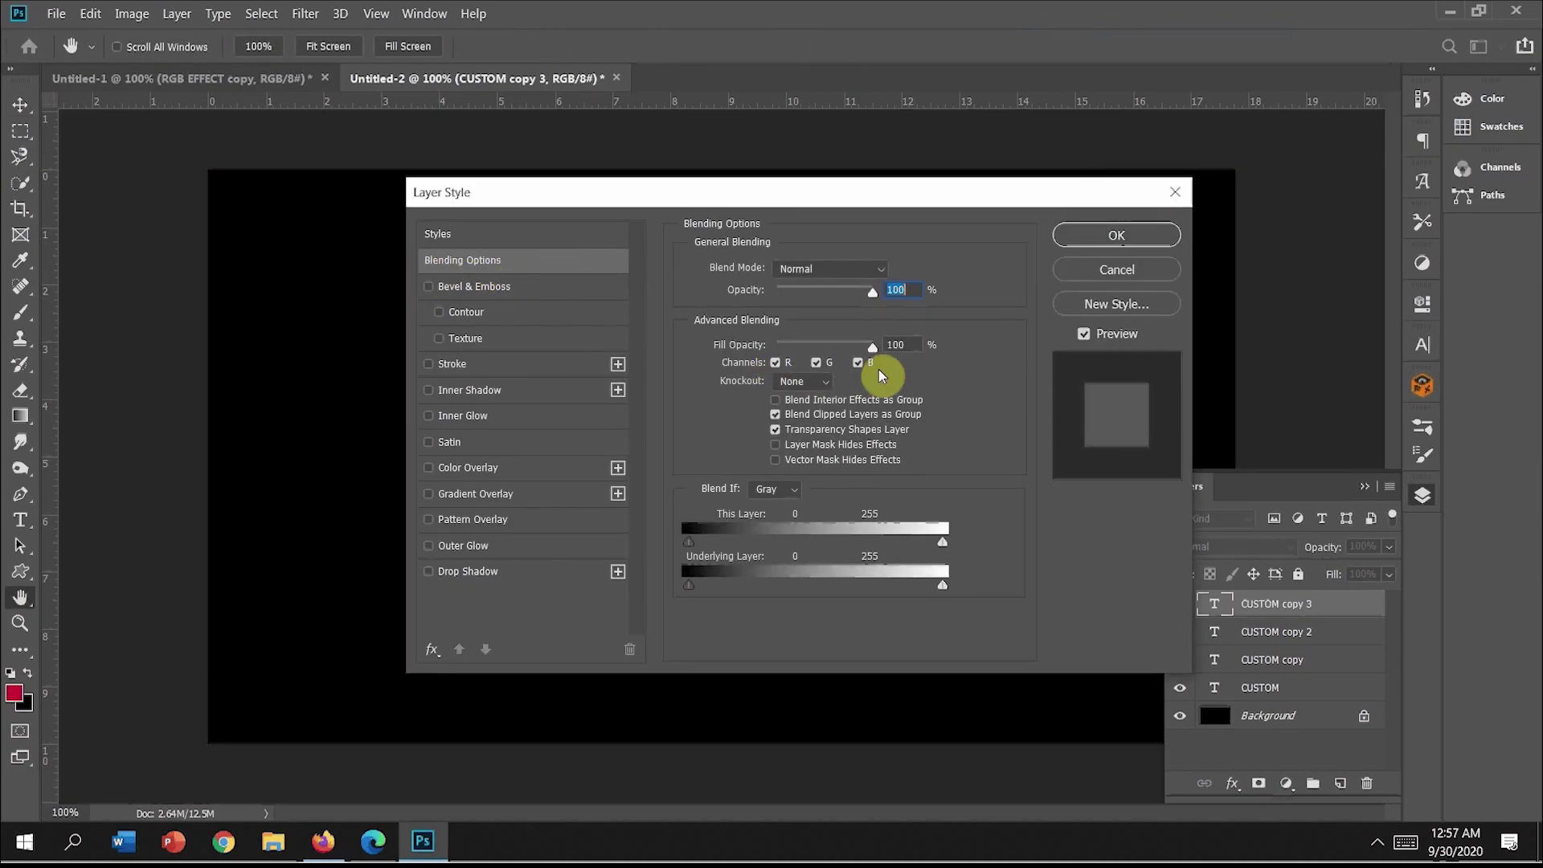
click(817, 363)
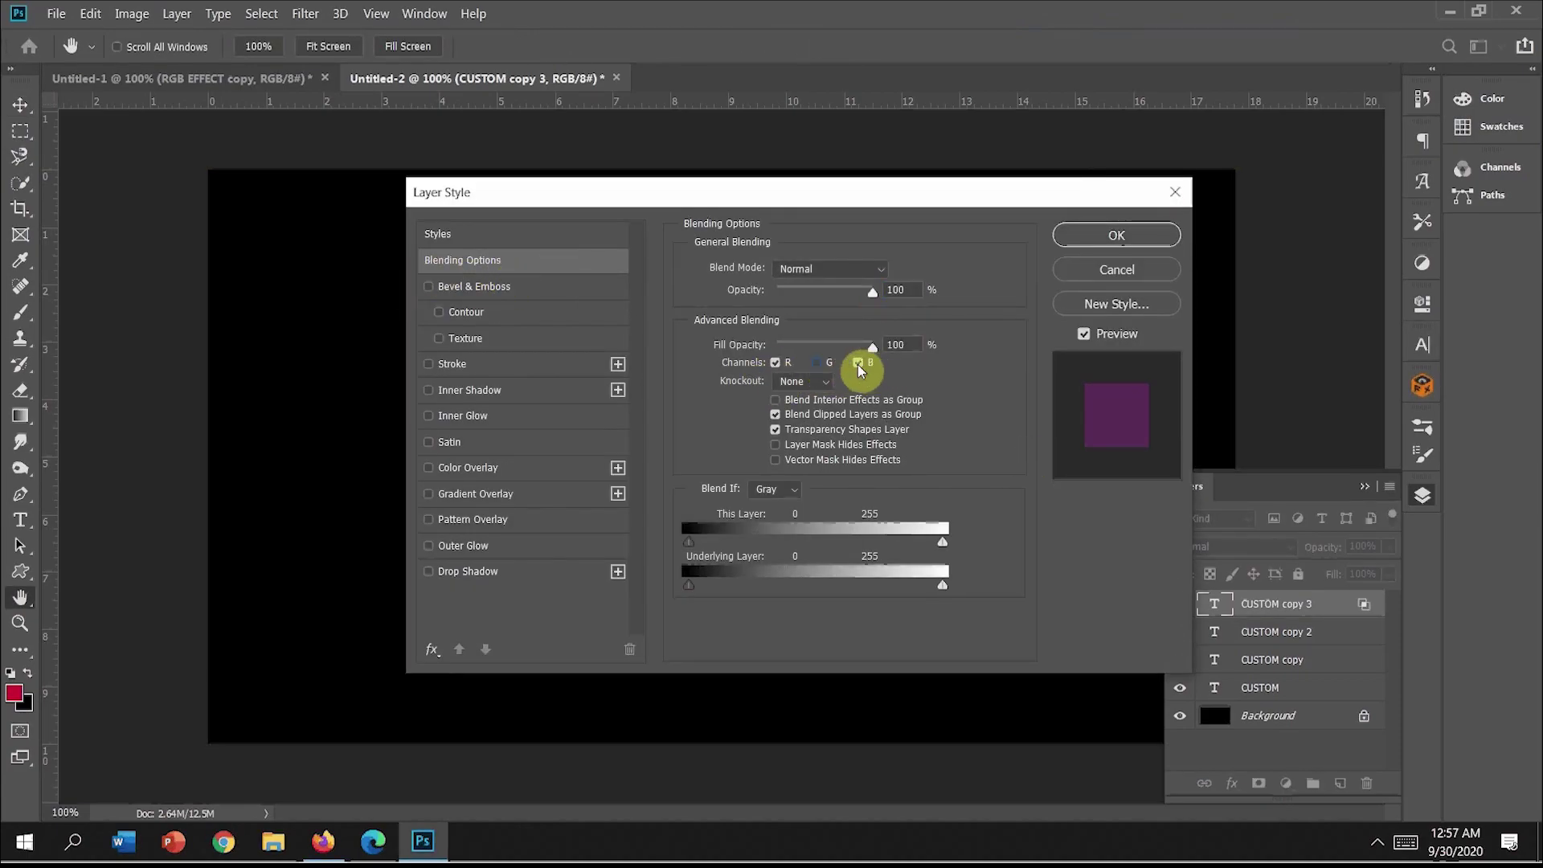
click(858, 363)
click(1118, 233)
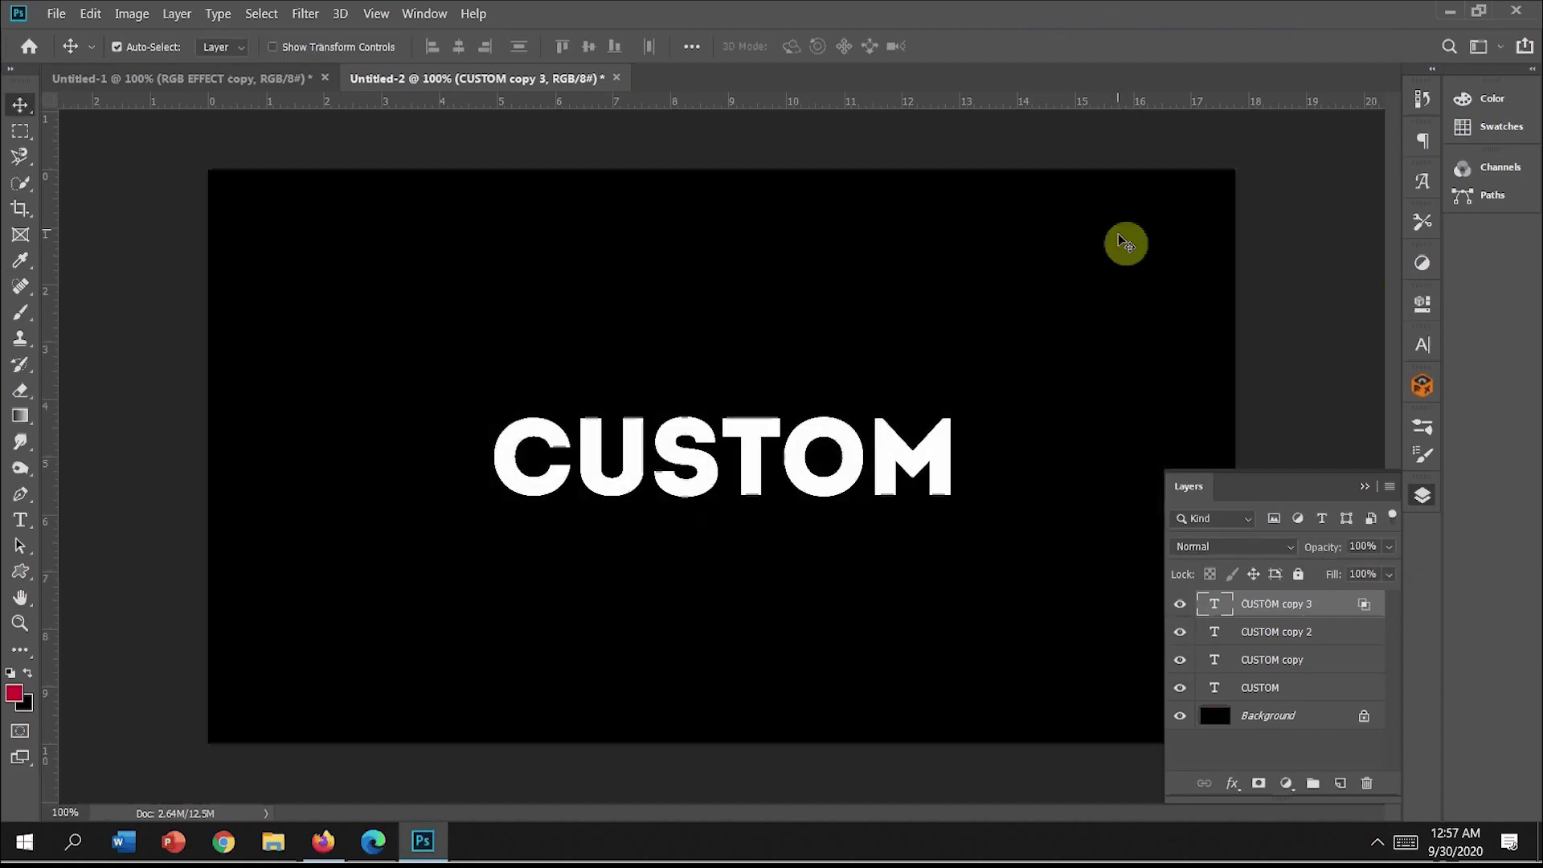
Step: Limit CUSTOM copy 2's blending channels to green only, turning off R and B
right_click(1277, 634)
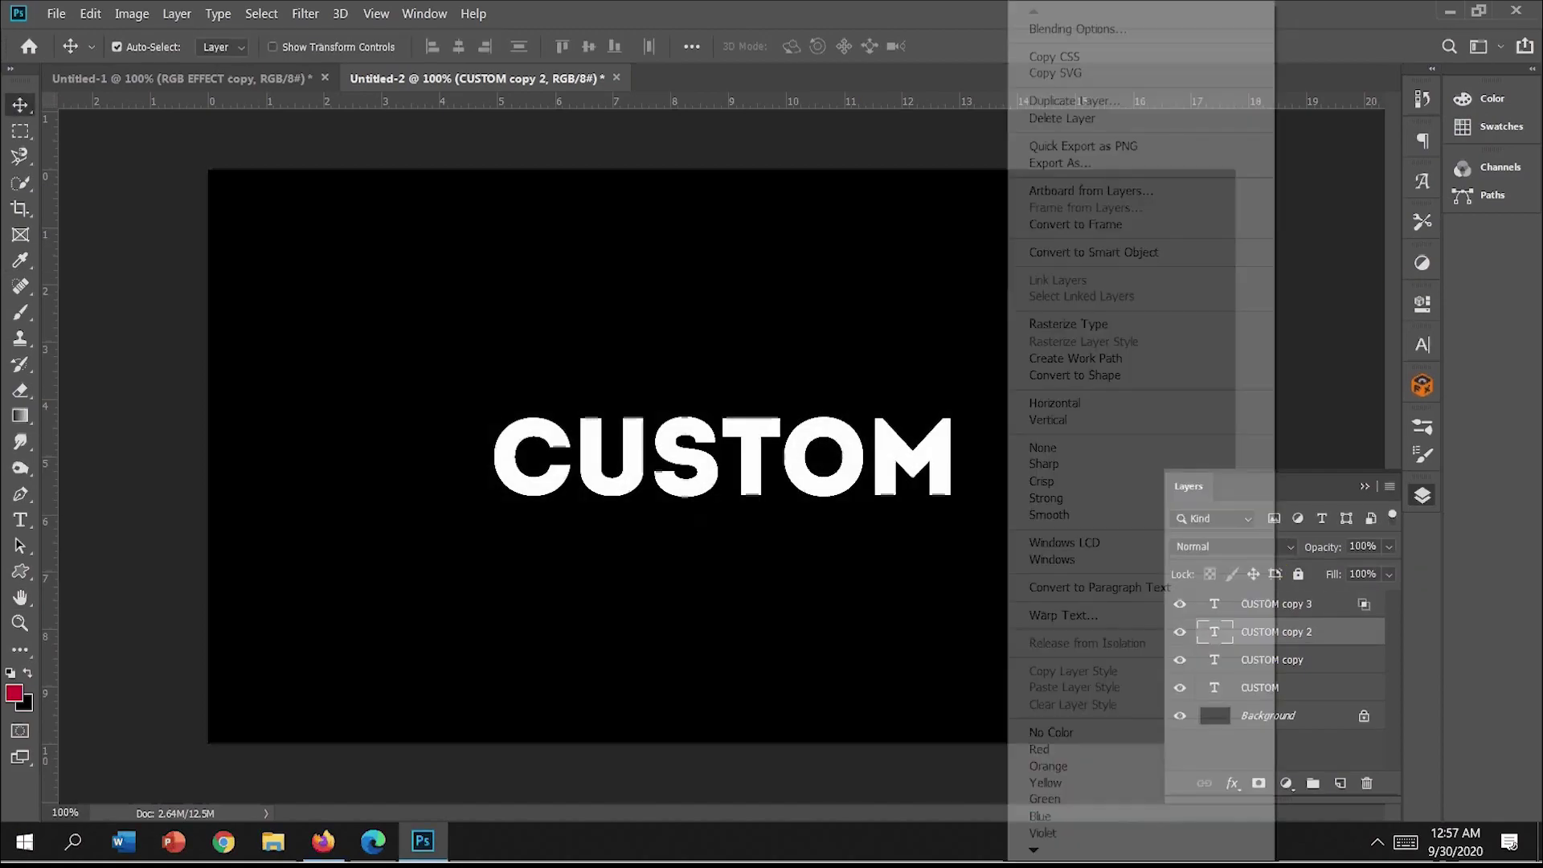
click(1079, 30)
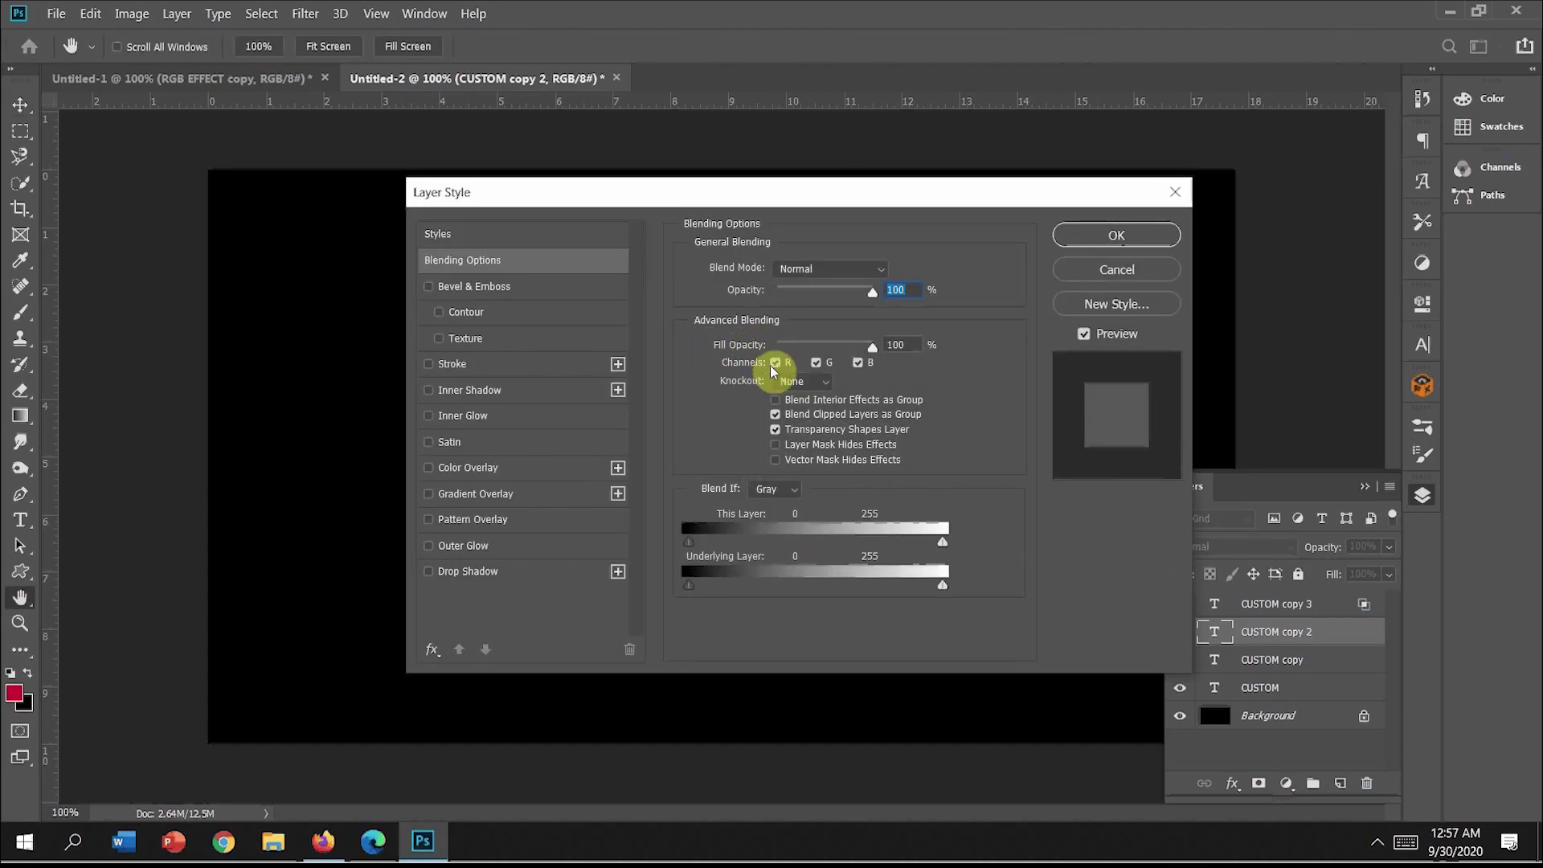
click(776, 363)
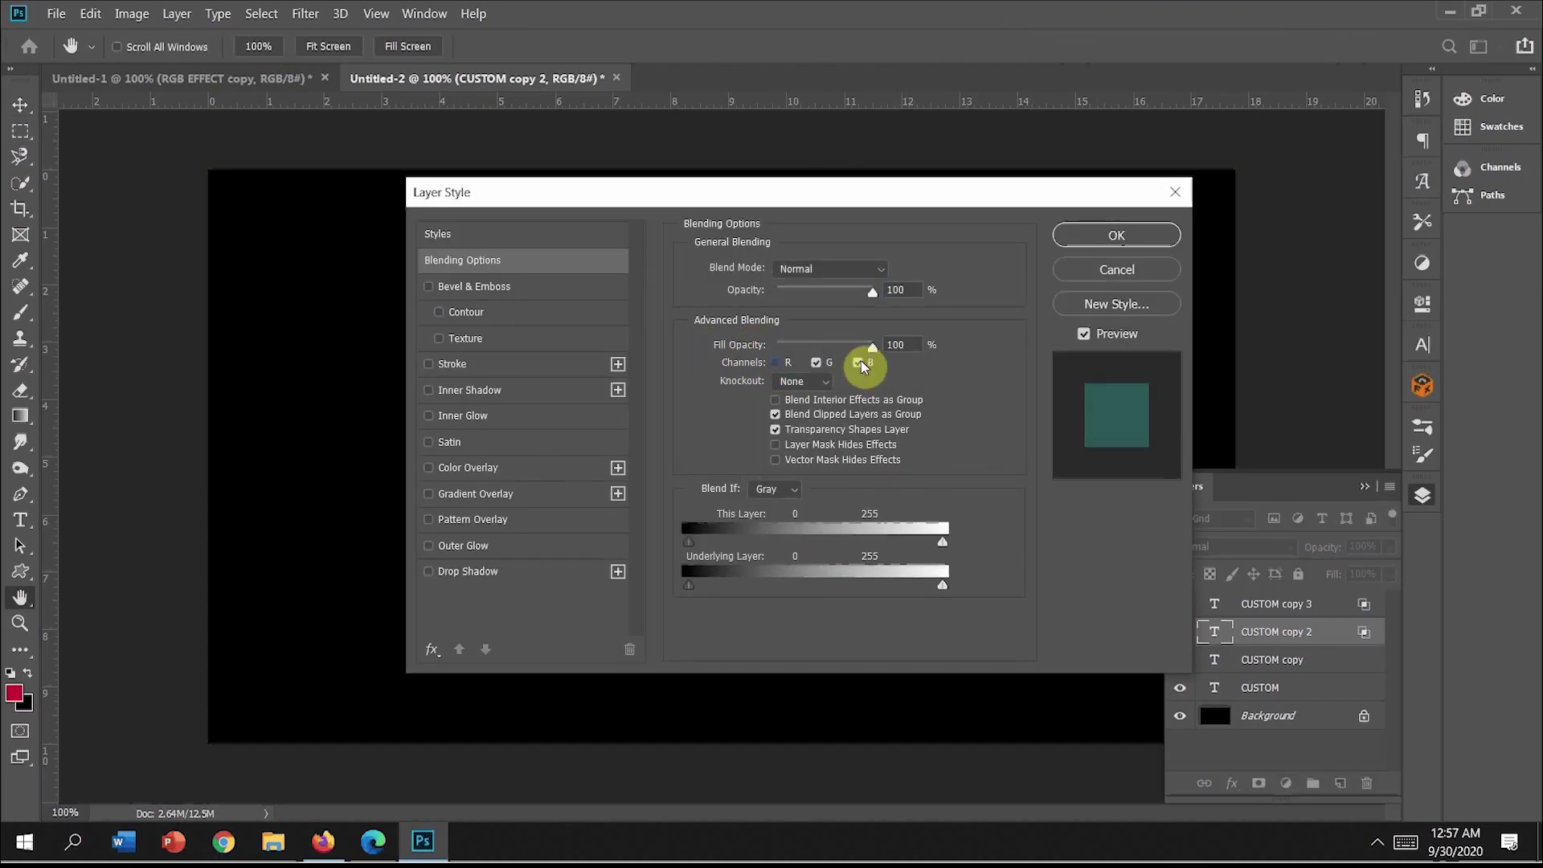
click(858, 362)
click(1118, 235)
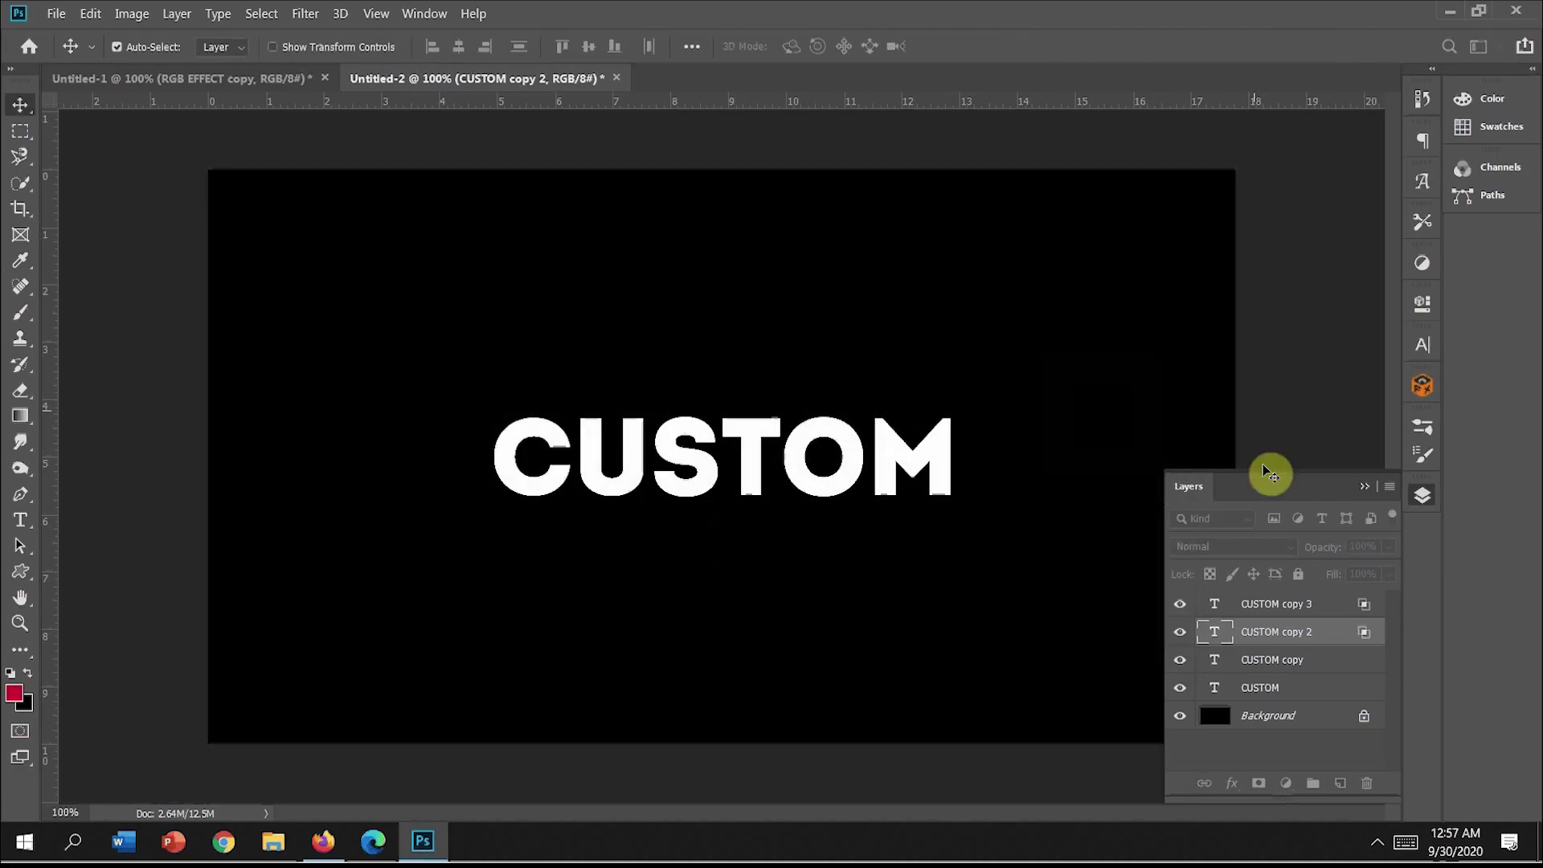
Step: Limit CUSTOM copy's blending channels to blue only, turning off G and R
click(1282, 660)
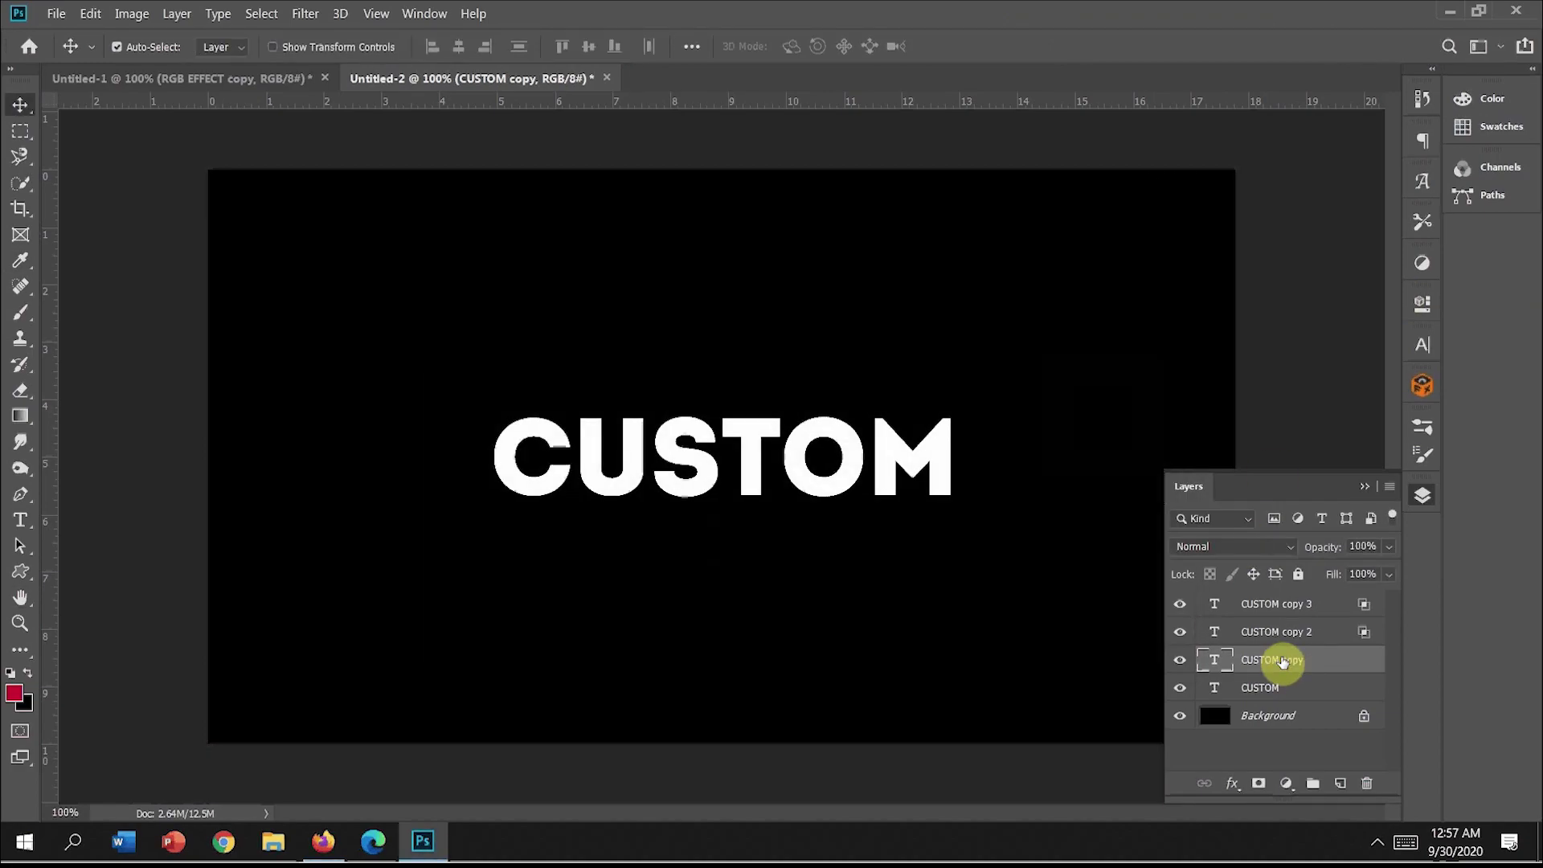
right_click(1282, 660)
click(1061, 23)
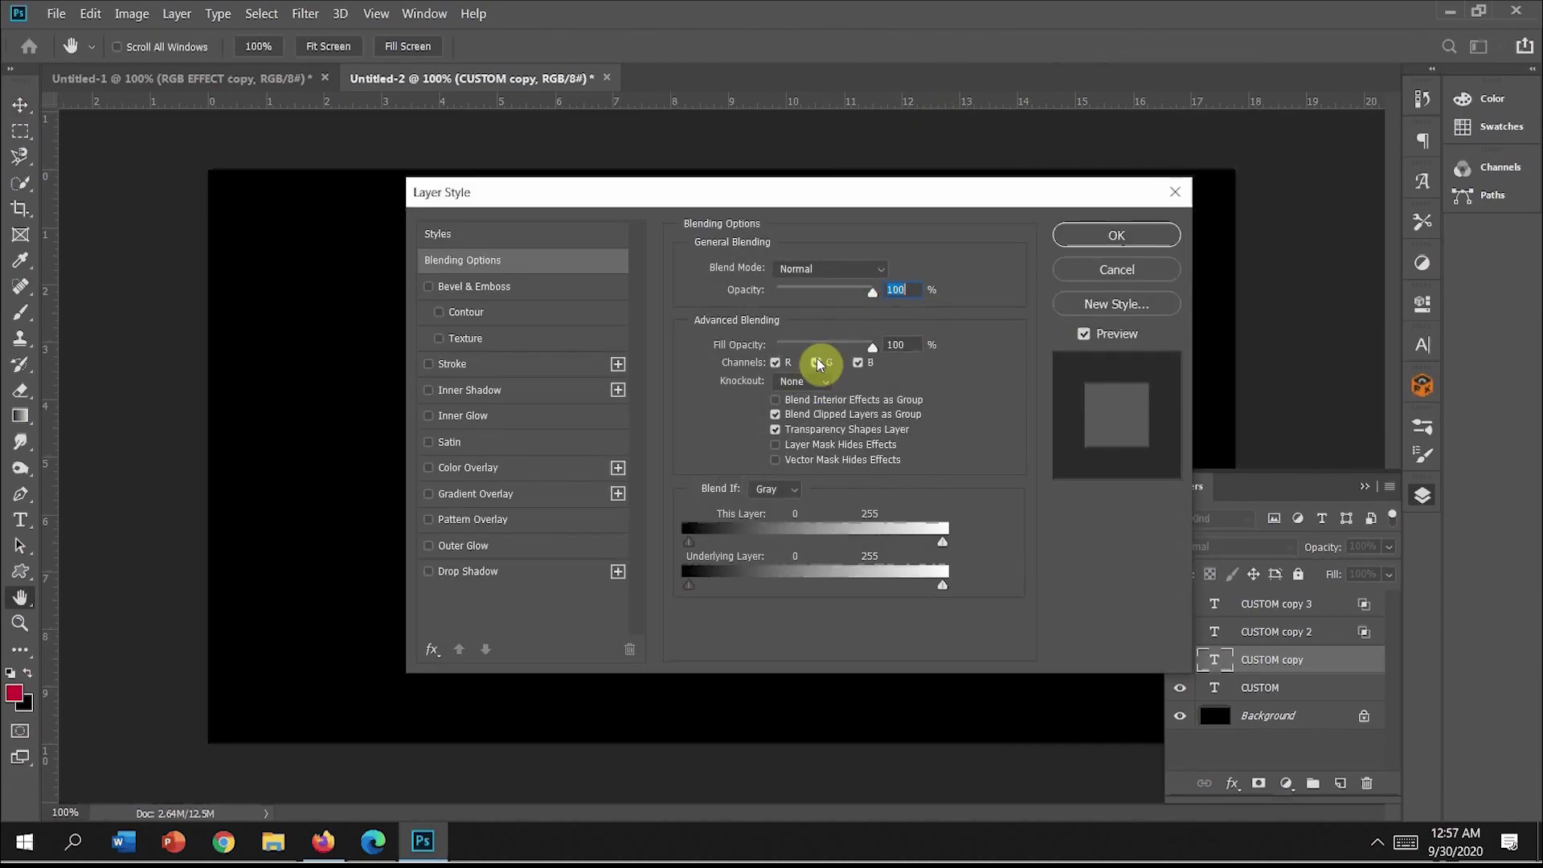
click(817, 362)
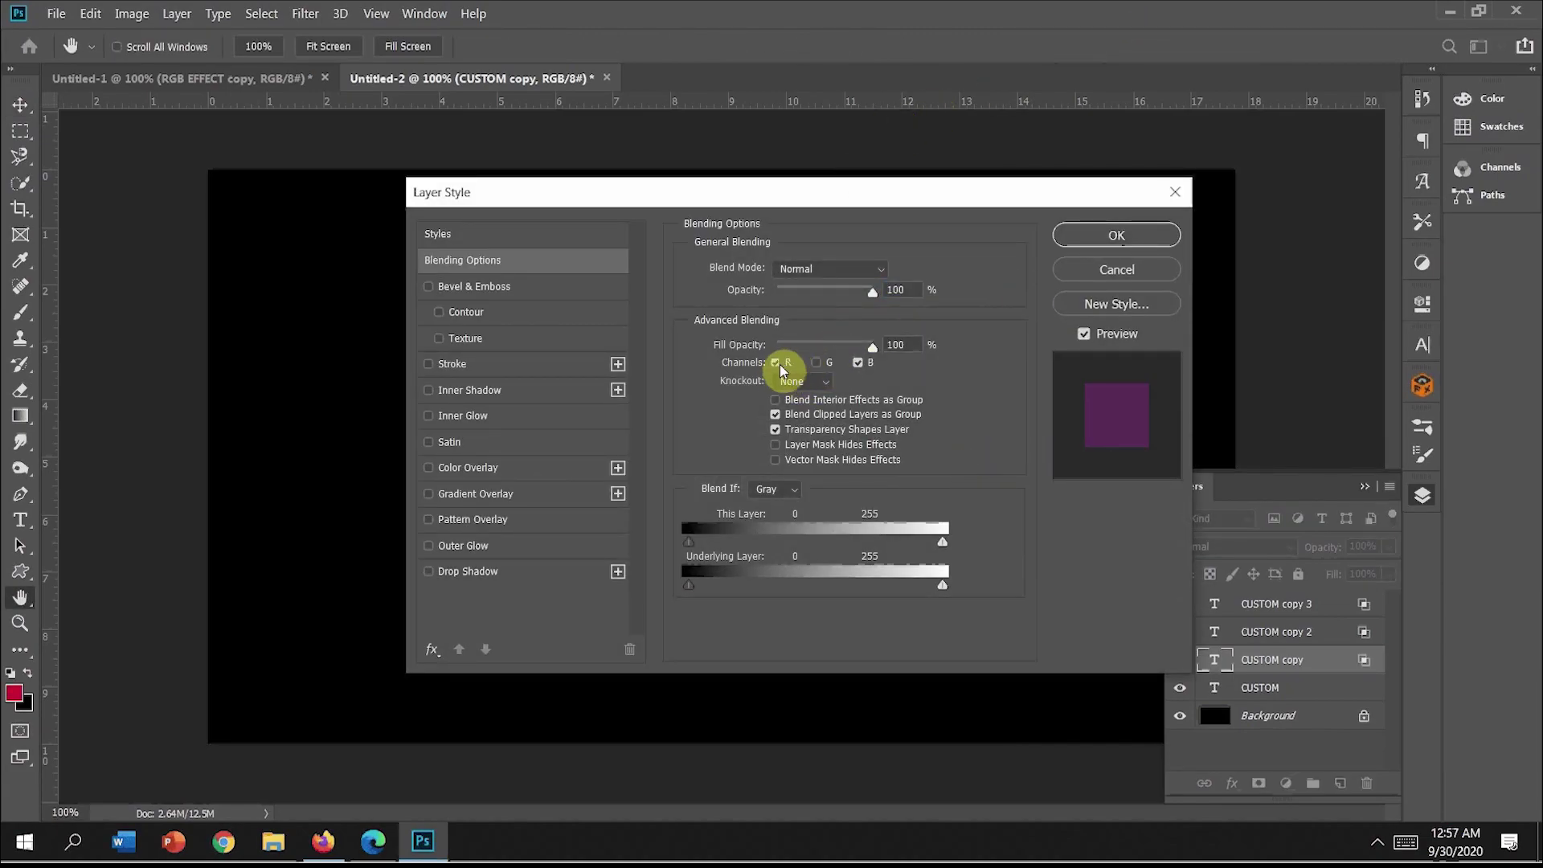
click(778, 362)
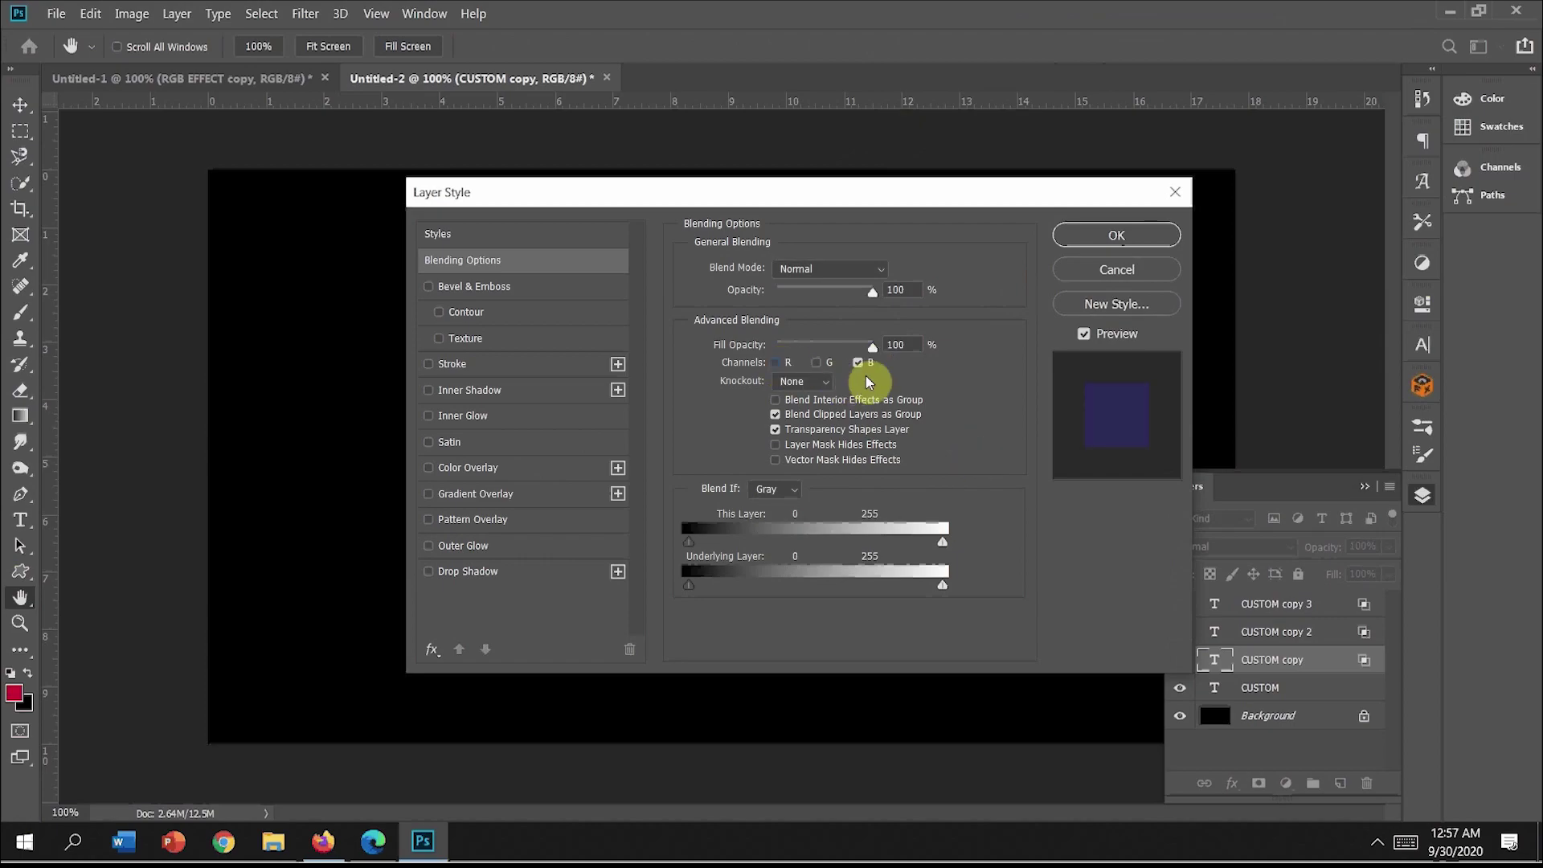
click(1117, 234)
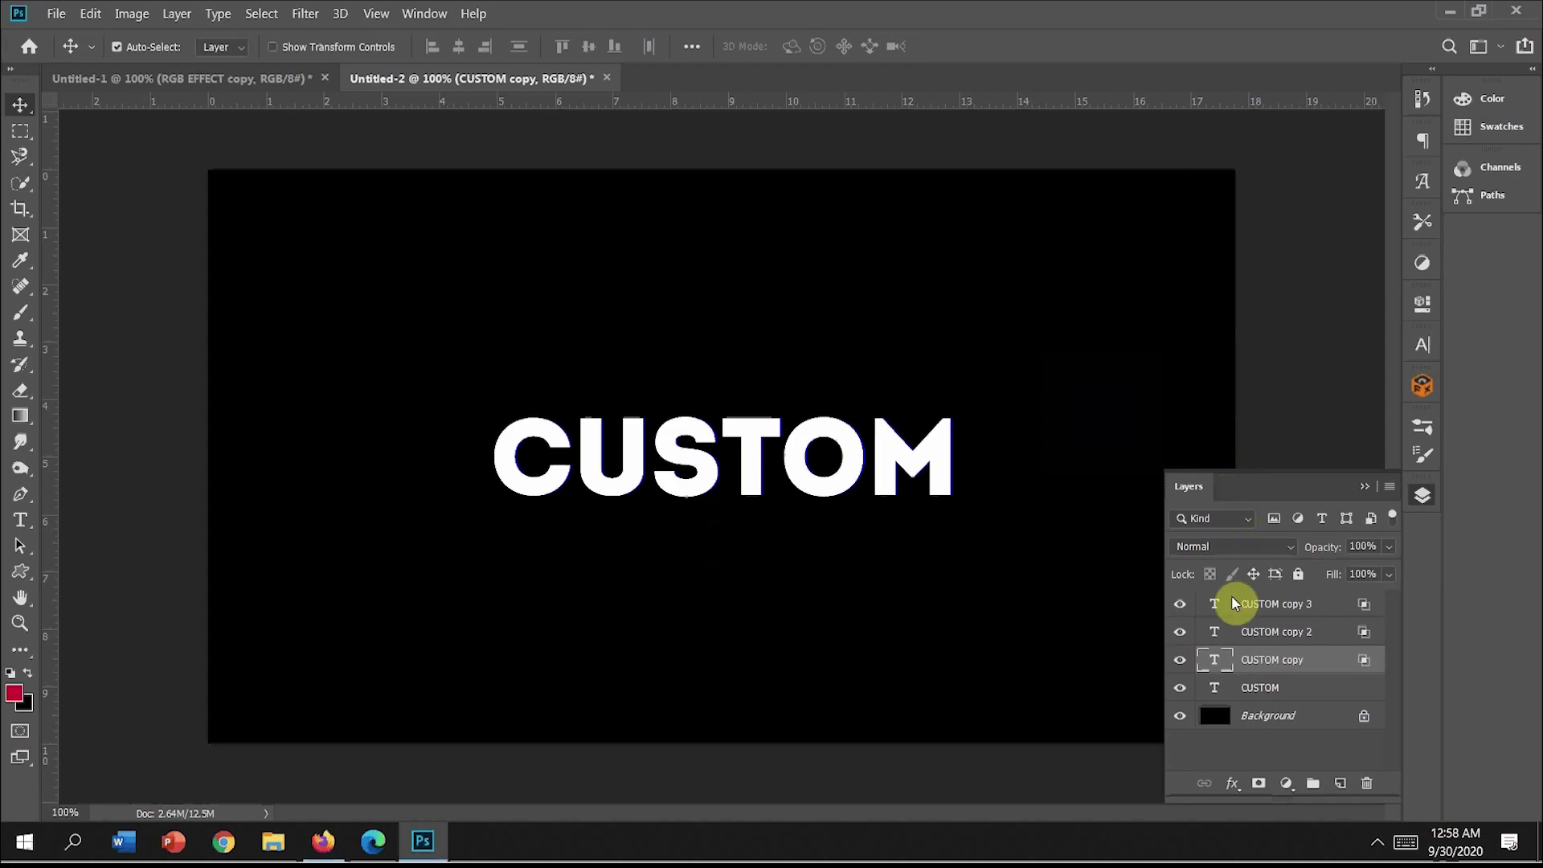
Step: Nudge the green-channel CUSTOM copy 2 slightly left, then select CUSTOM copy 3
click(1261, 634)
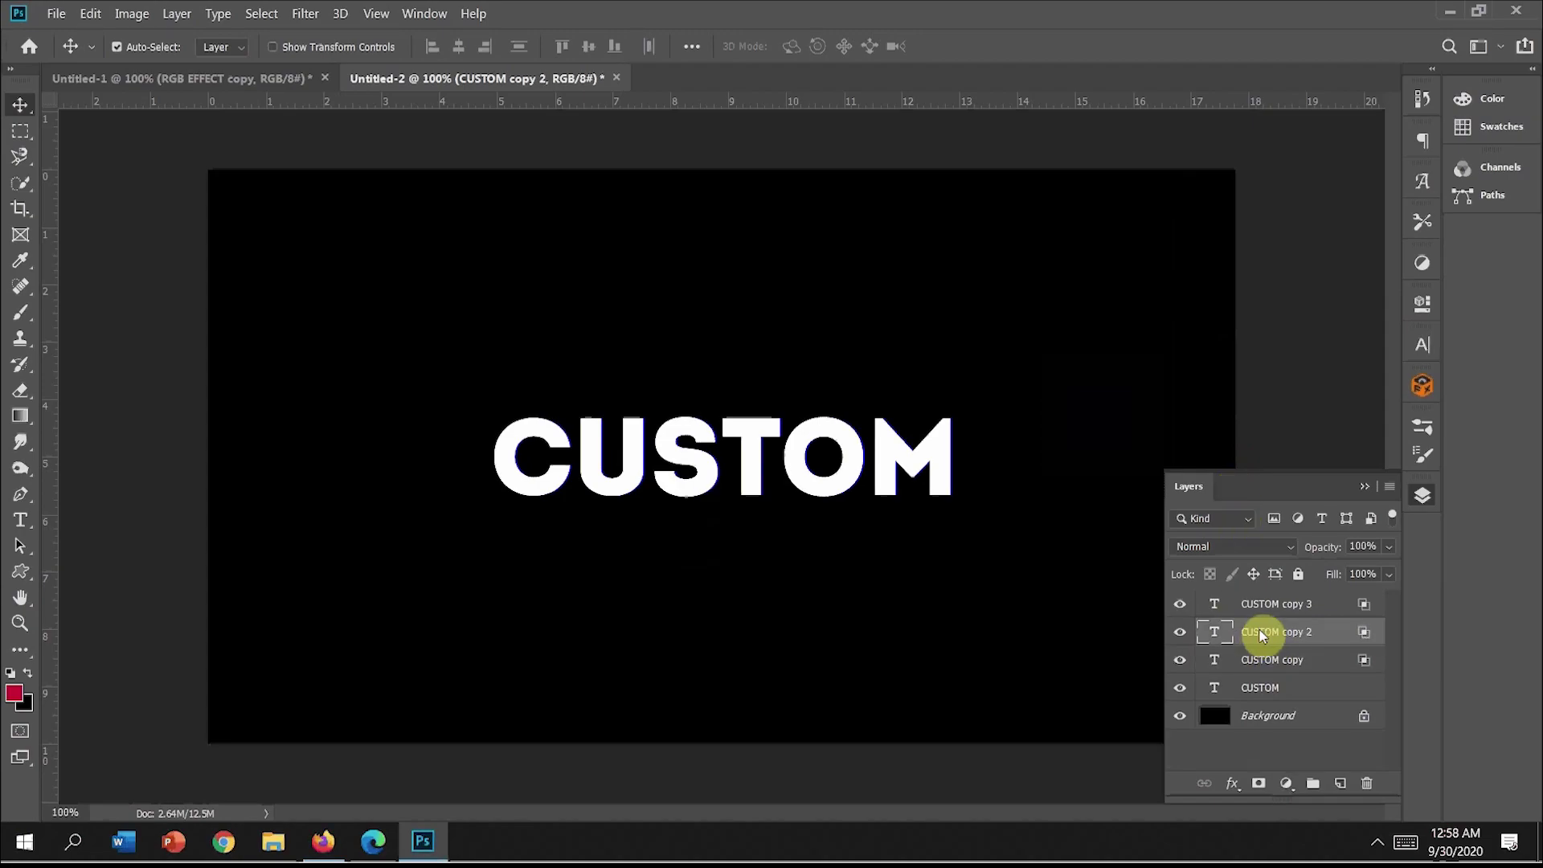
key(Left)
key(Left)
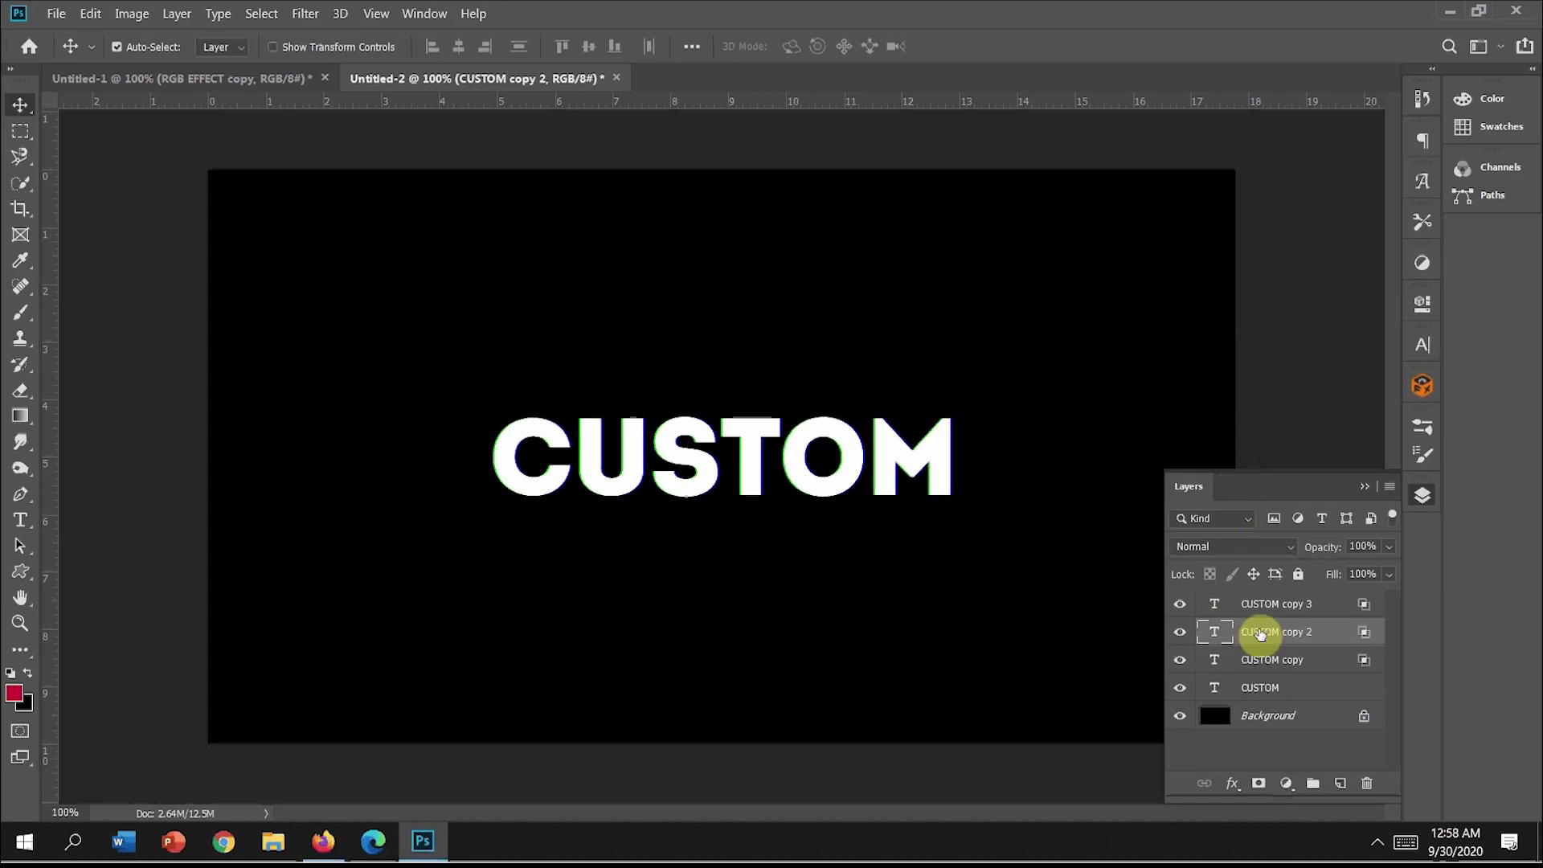
click(1277, 606)
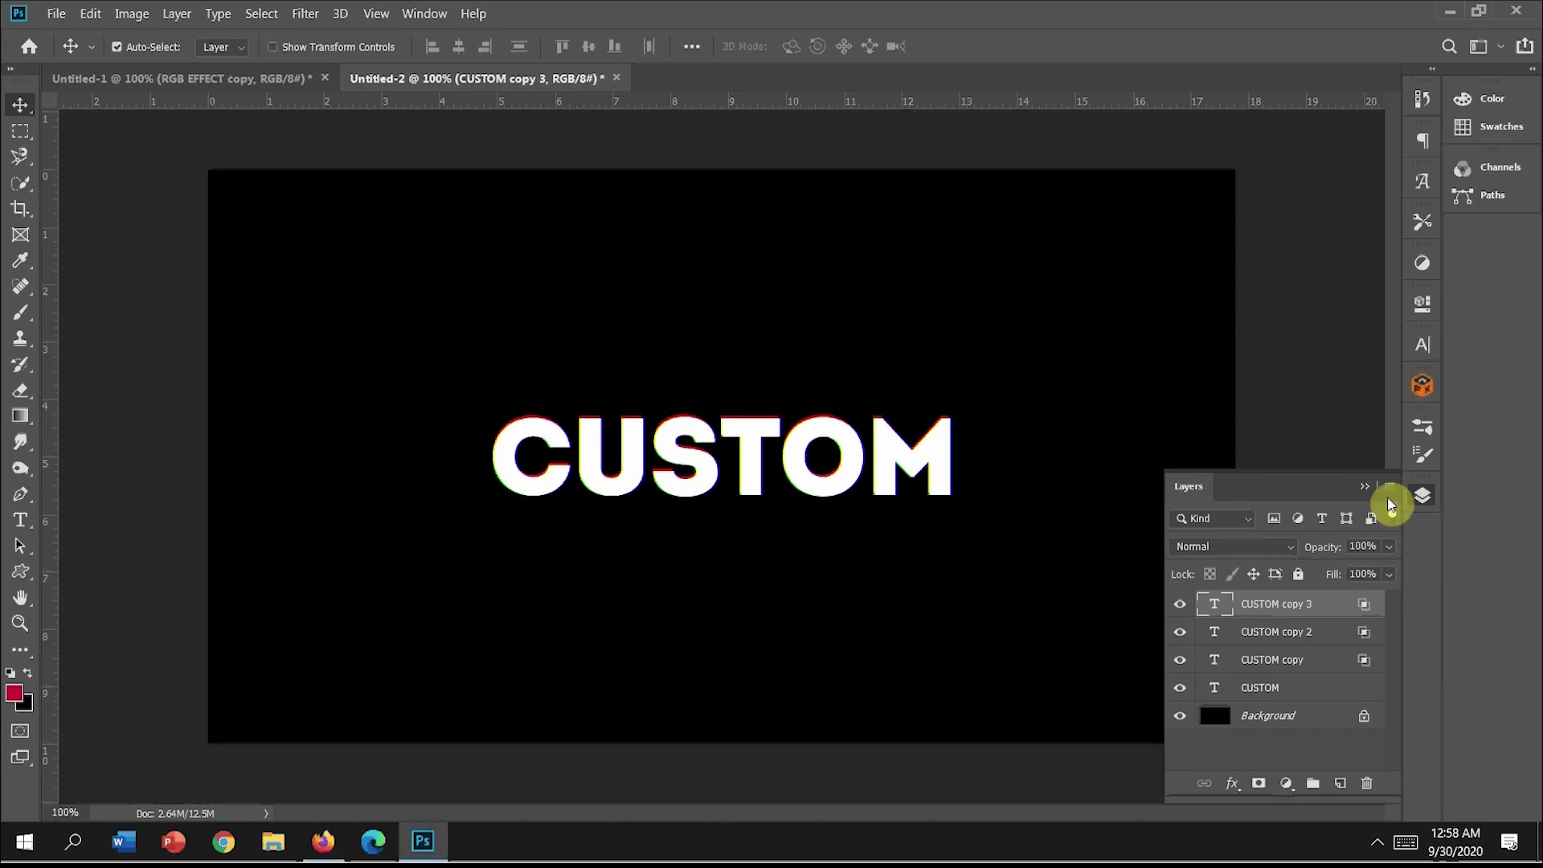
Step: Collapse the Layers panel to reveal the finished sliced-text example
click(1362, 487)
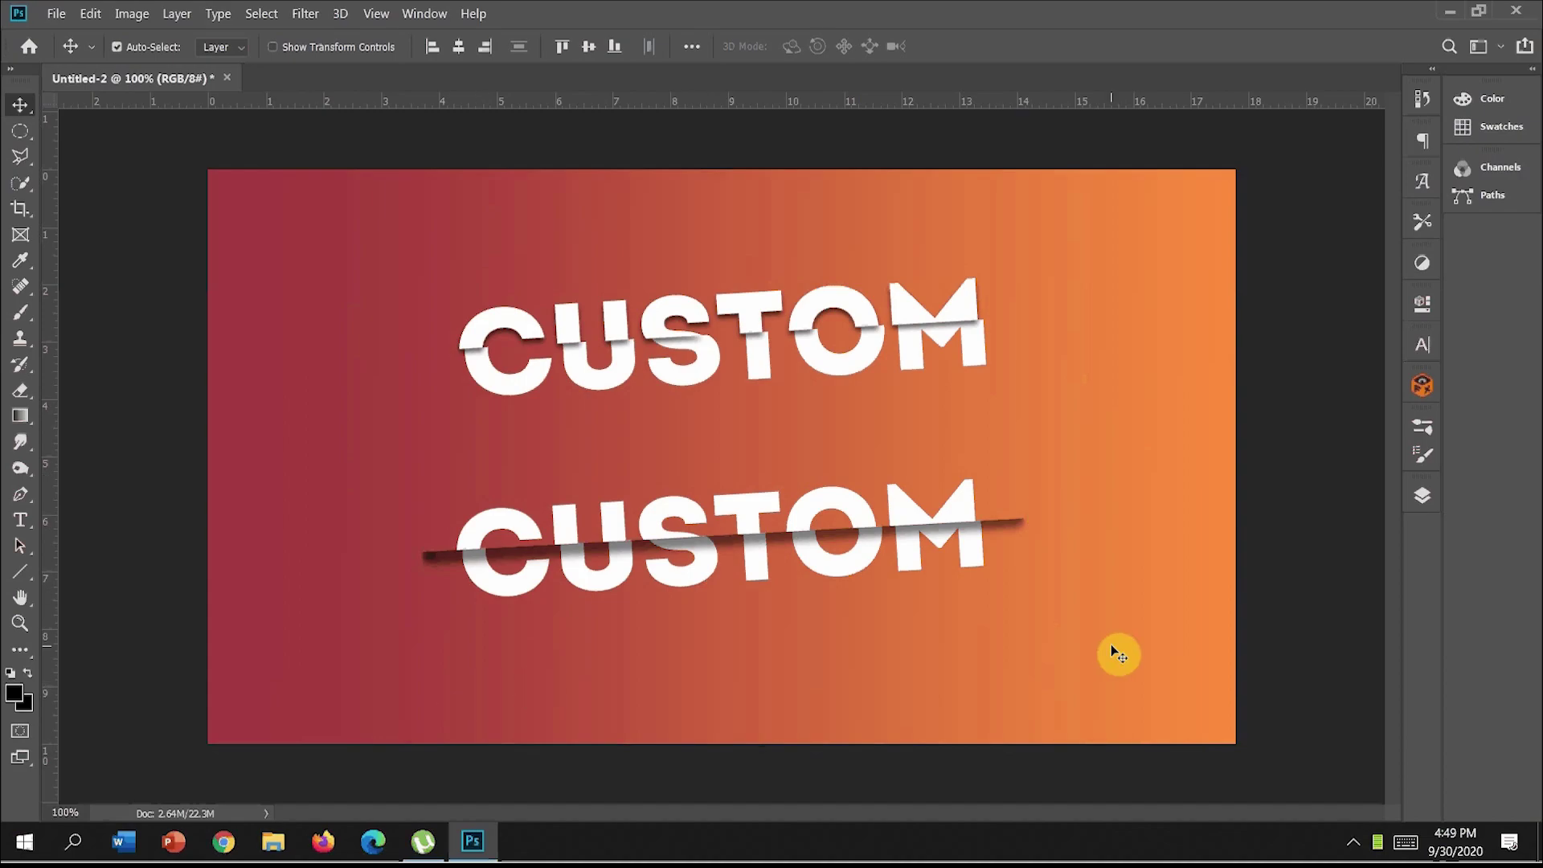
Step: Create a new document from the 1280×720 preset
click(56, 13)
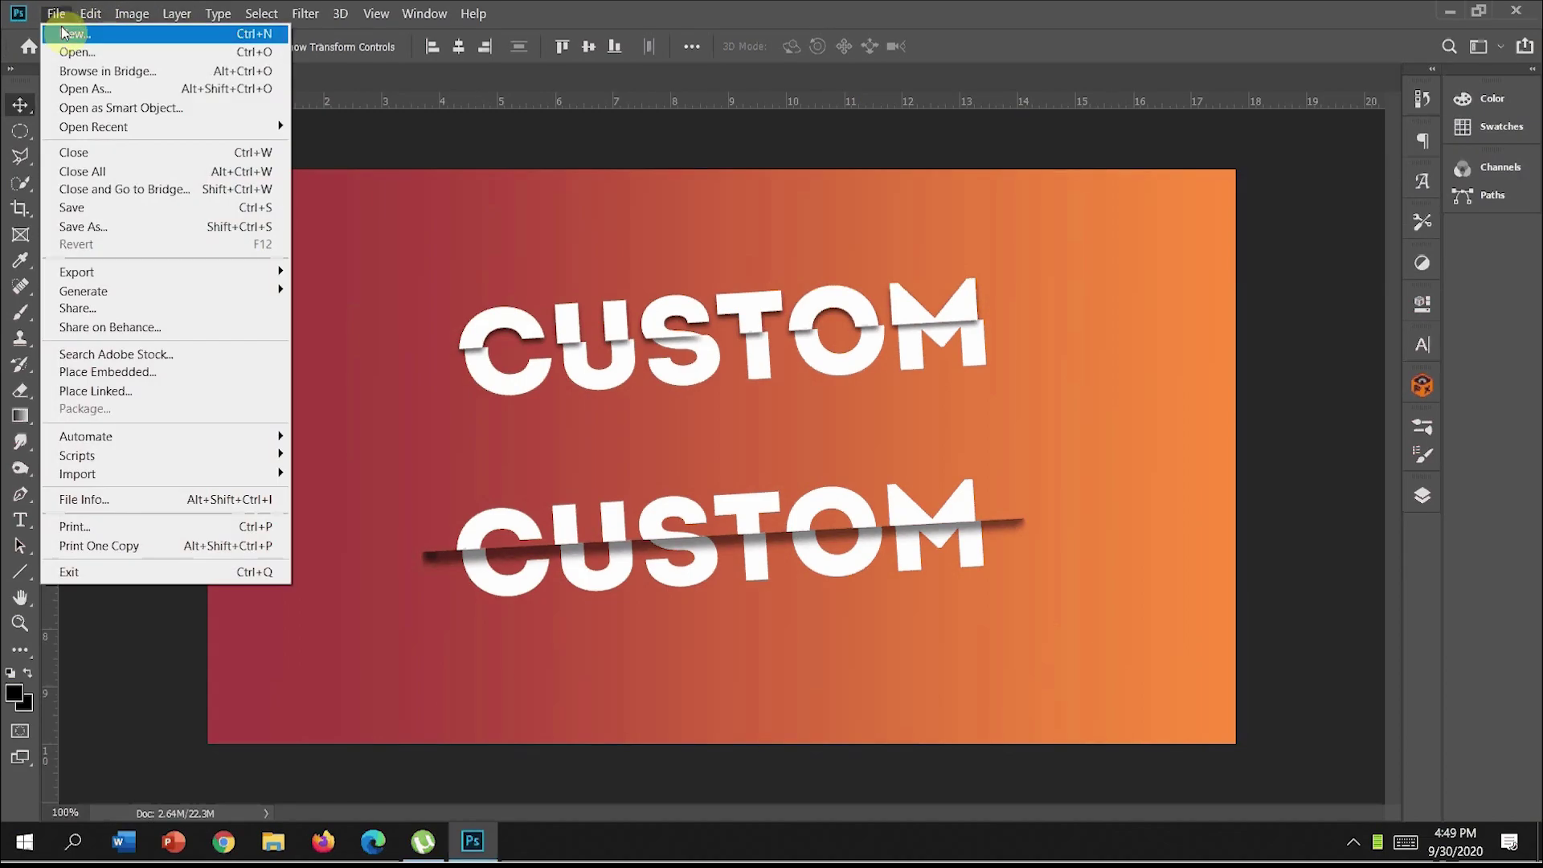
click(64, 33)
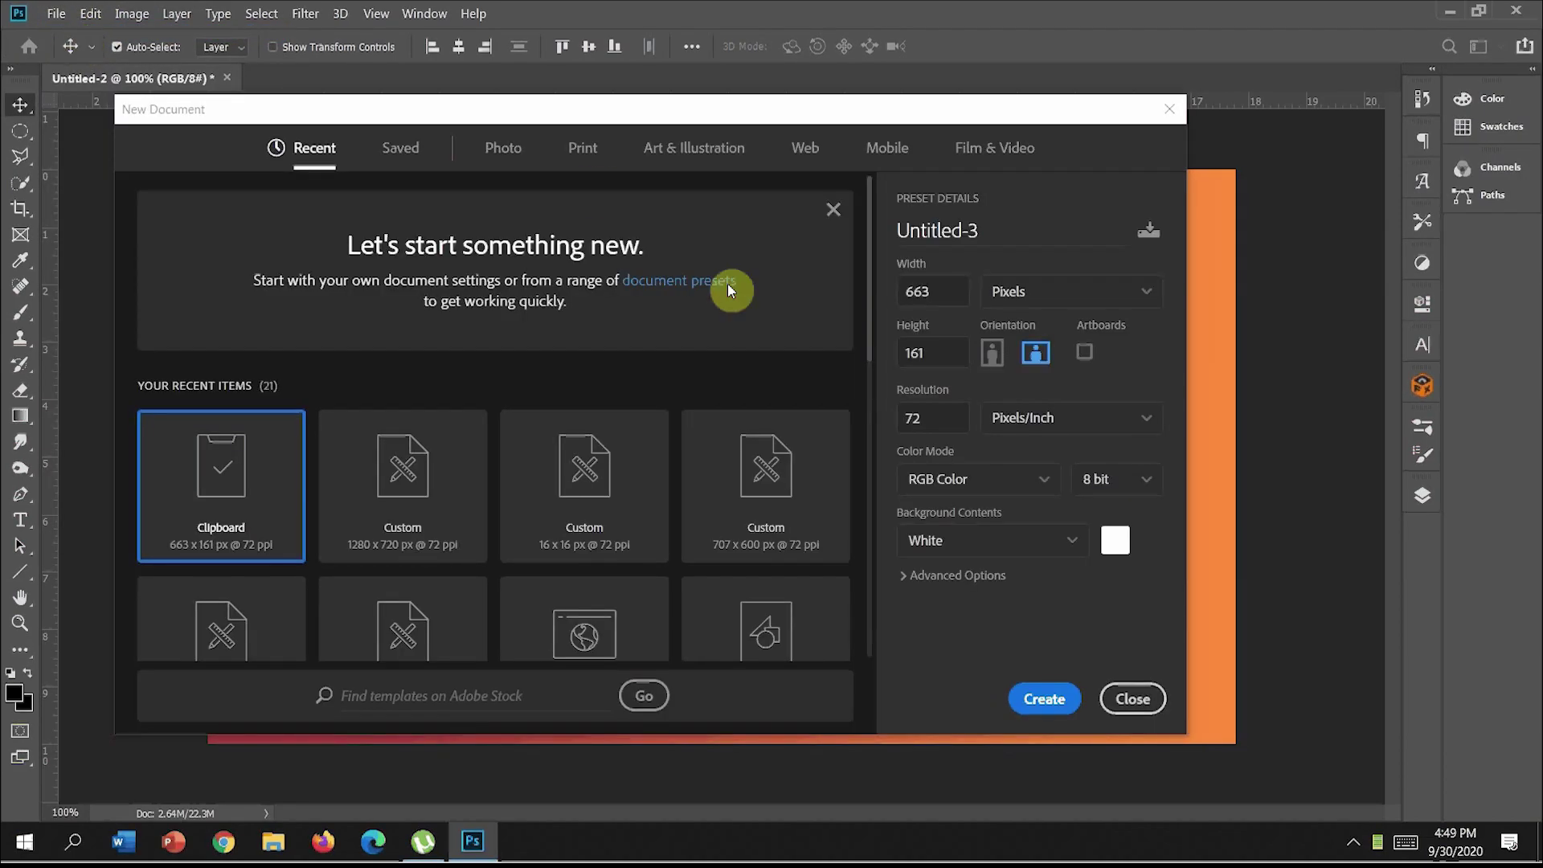
click(398, 491)
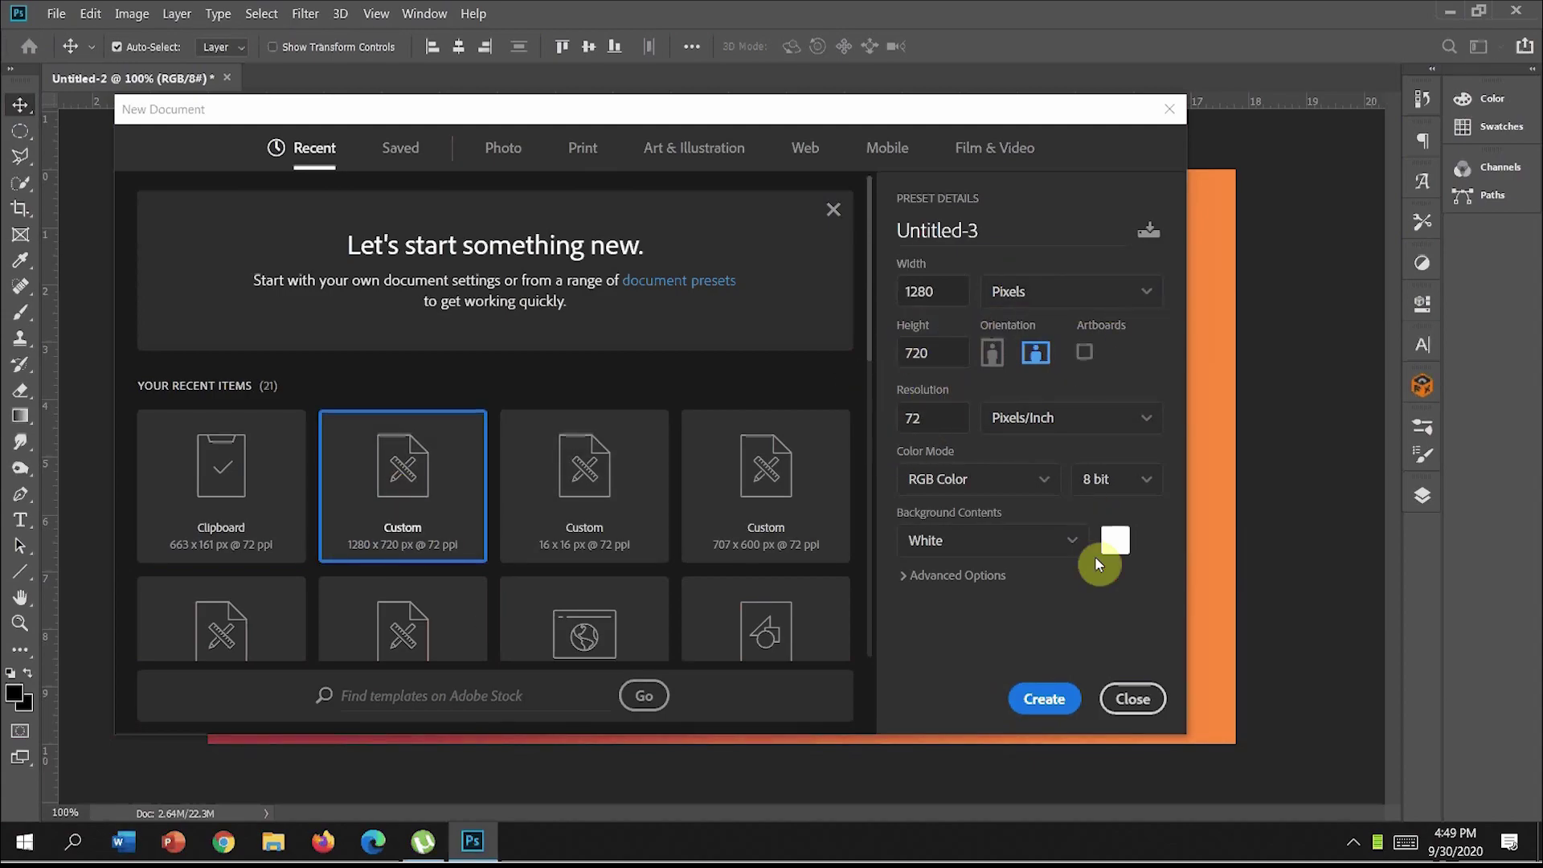
click(1037, 698)
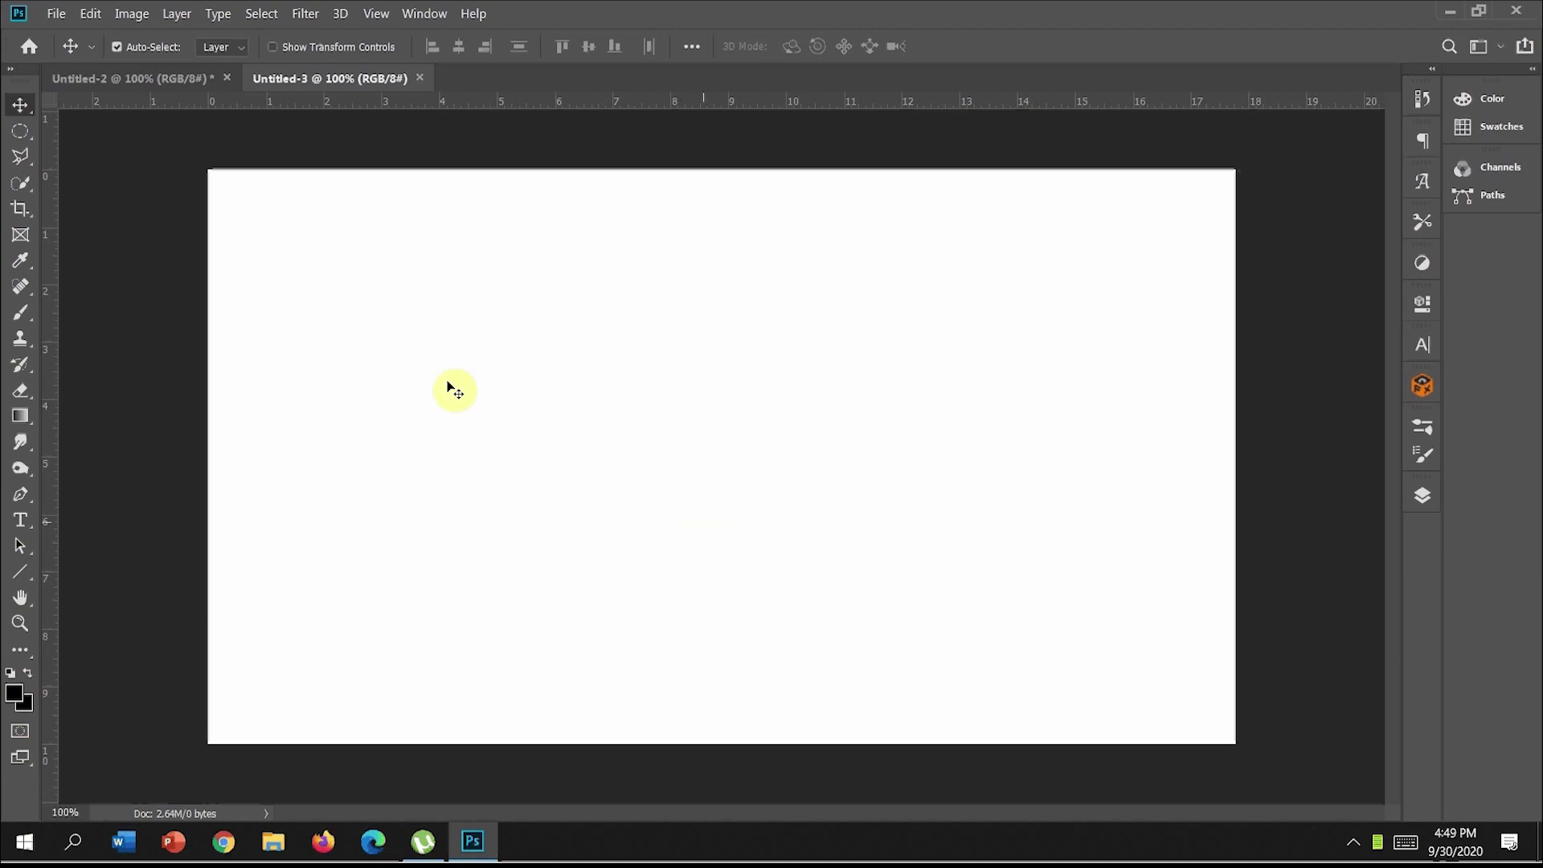
Step: Unlock the Background into Layer 0 and give it a red-to-orange Gradient Overlay
click(1423, 498)
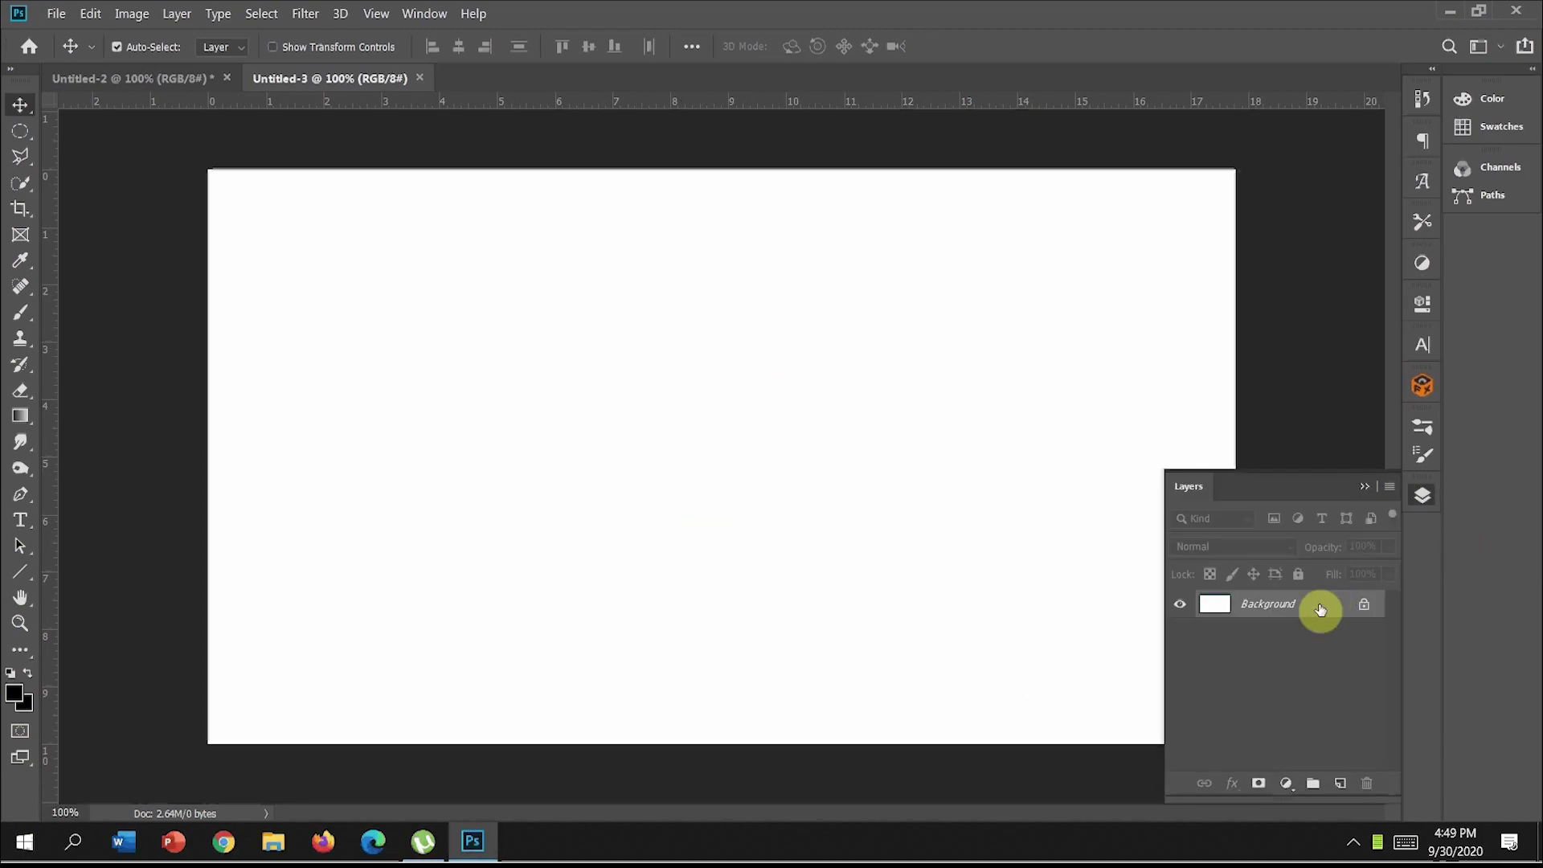
click(1364, 605)
click(1233, 784)
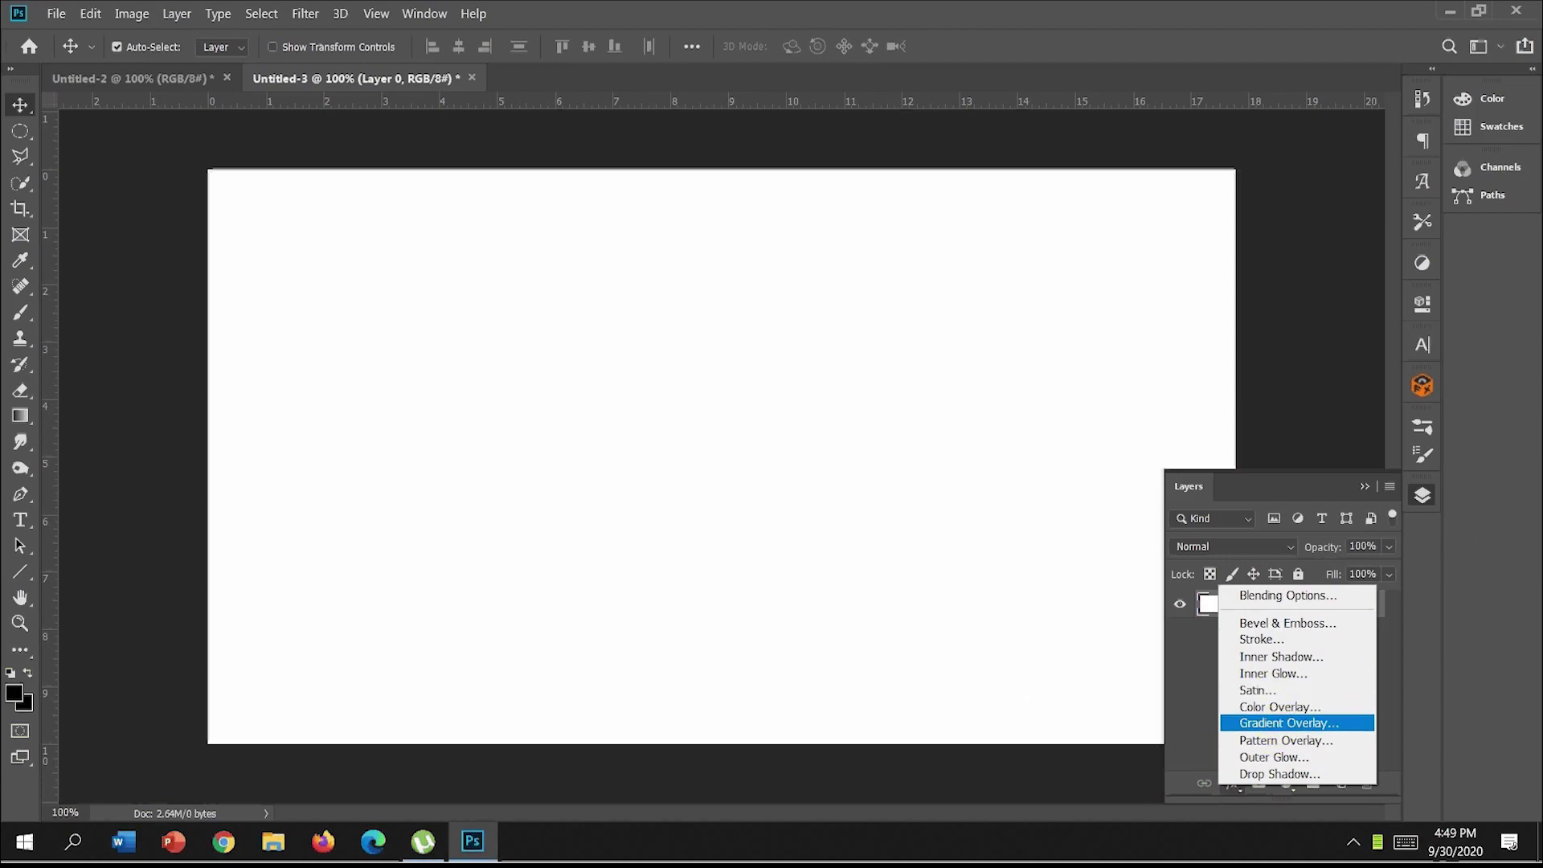
click(1278, 724)
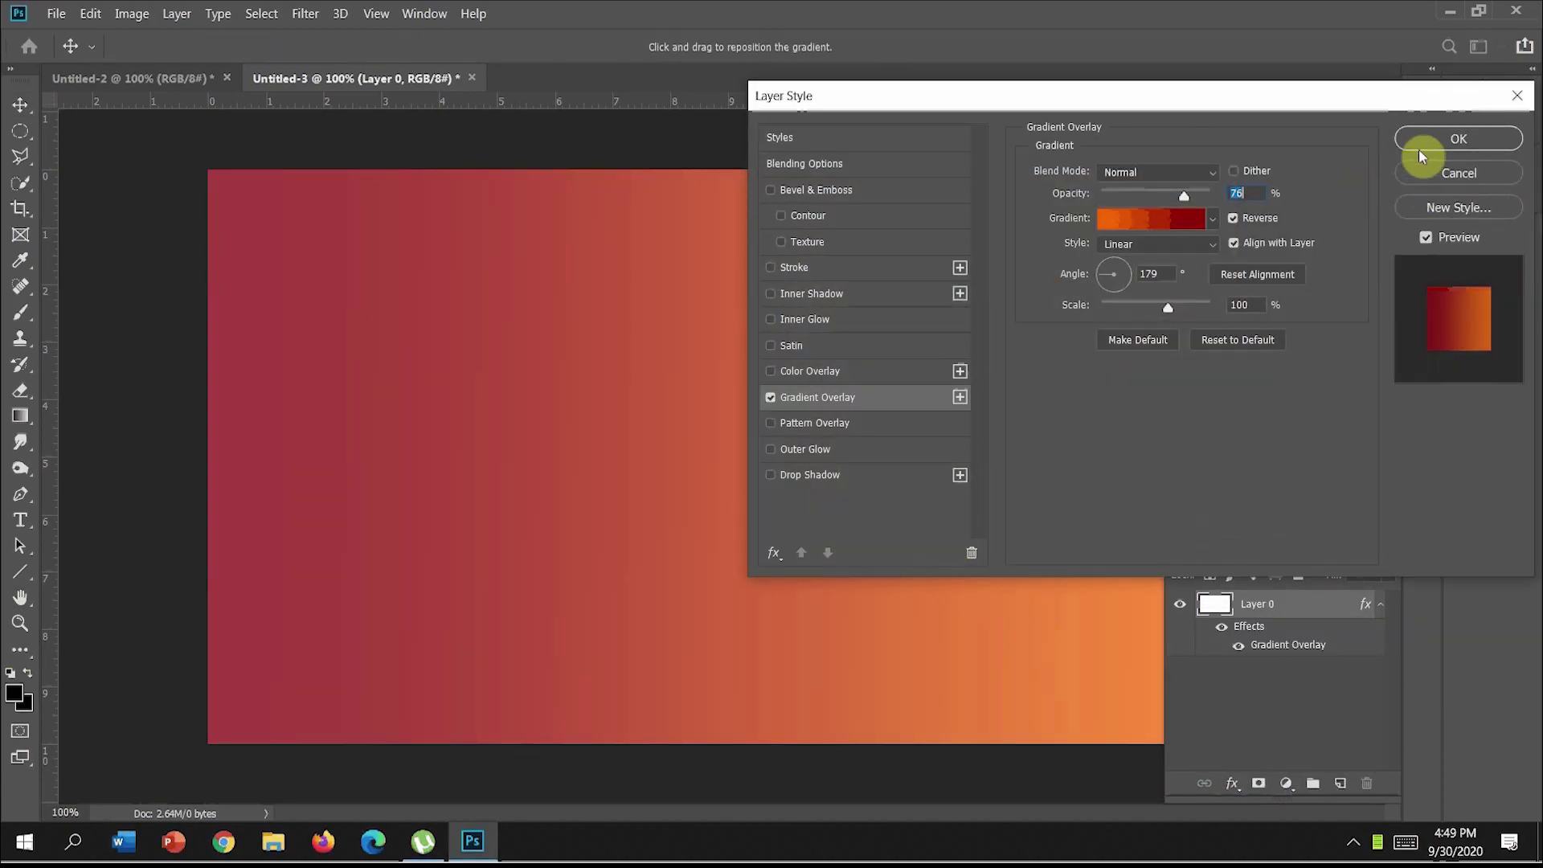
click(1416, 139)
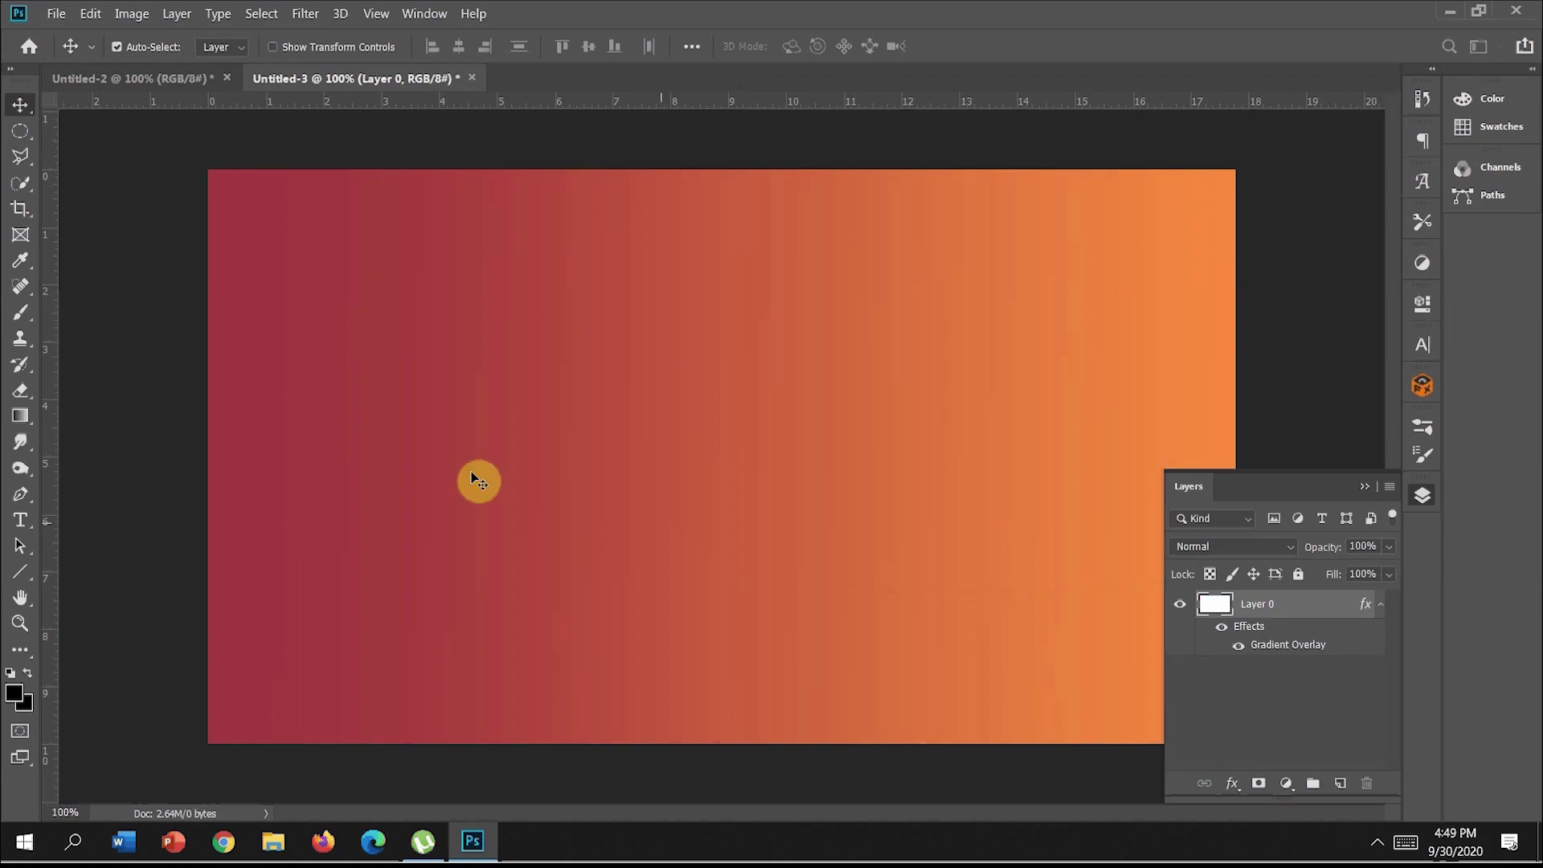
Step: Add the text CUSTOM on the gradient canvas and commit it
key(t)
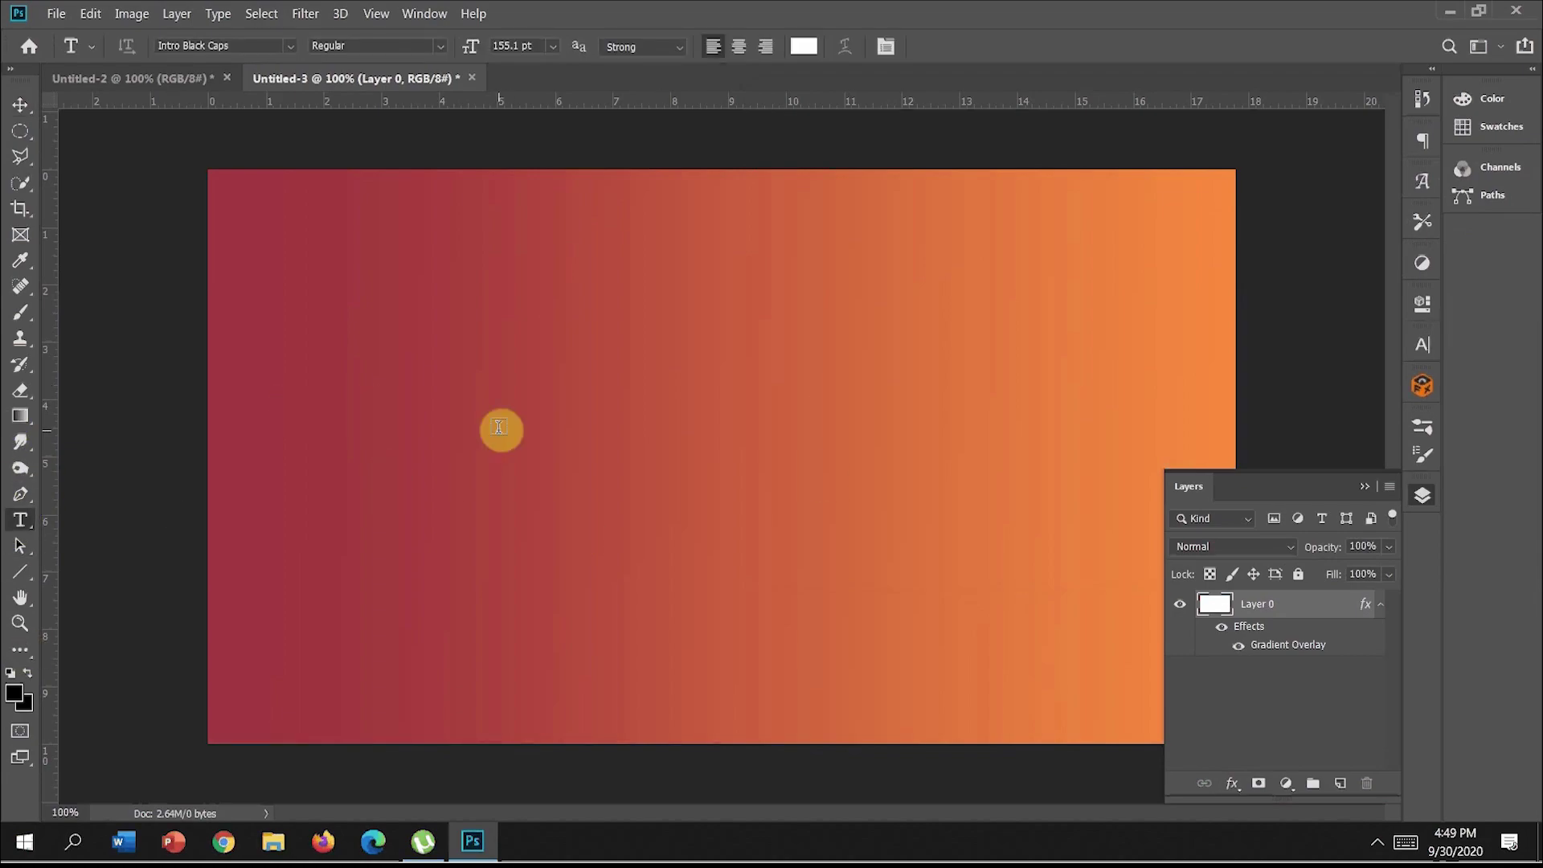
click(468, 424)
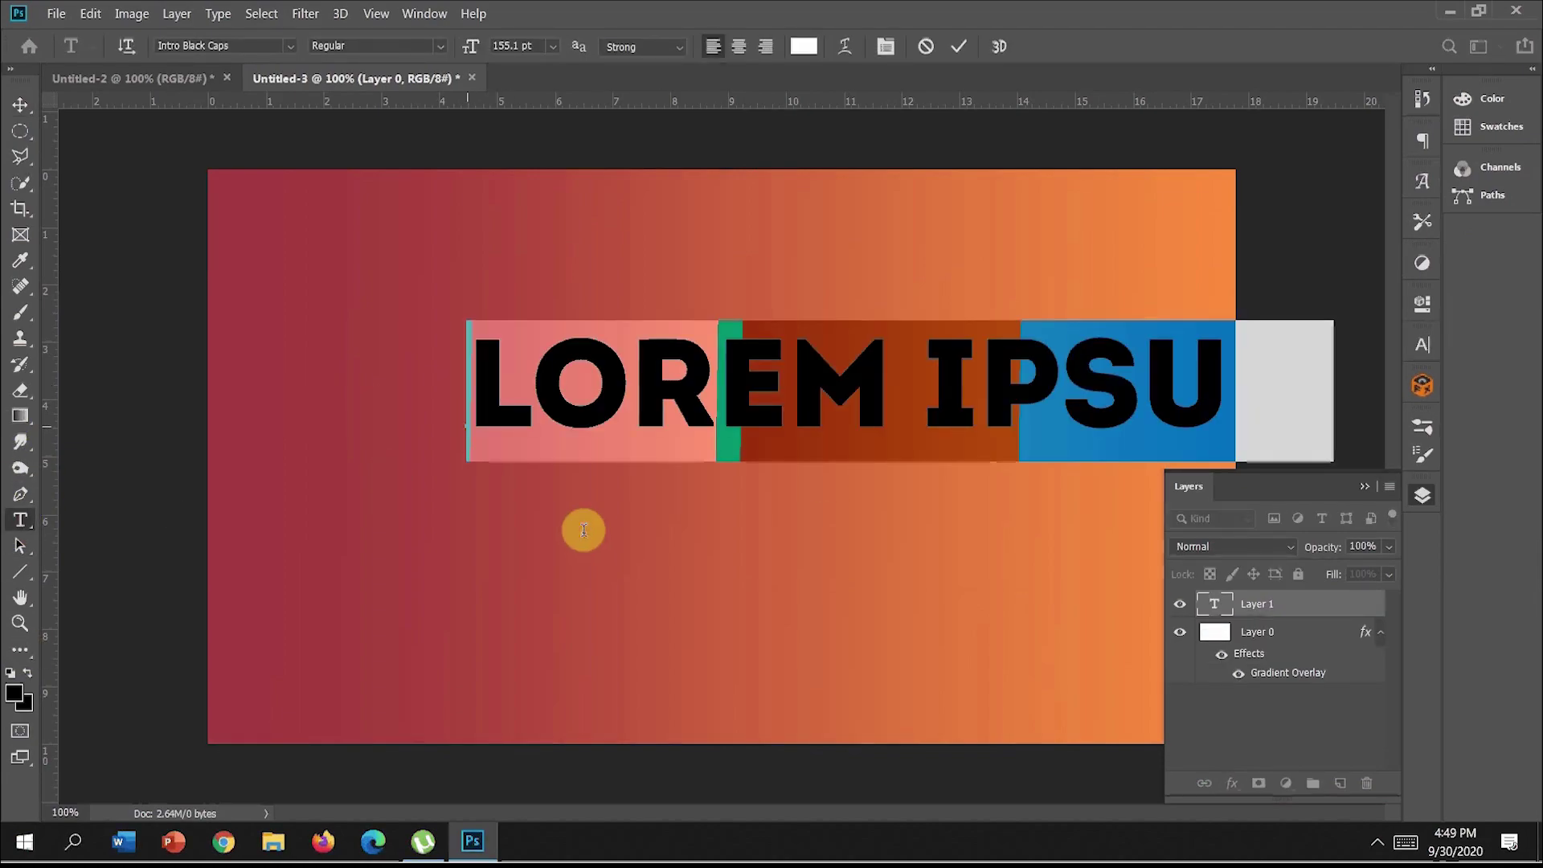
key(BackSpace)
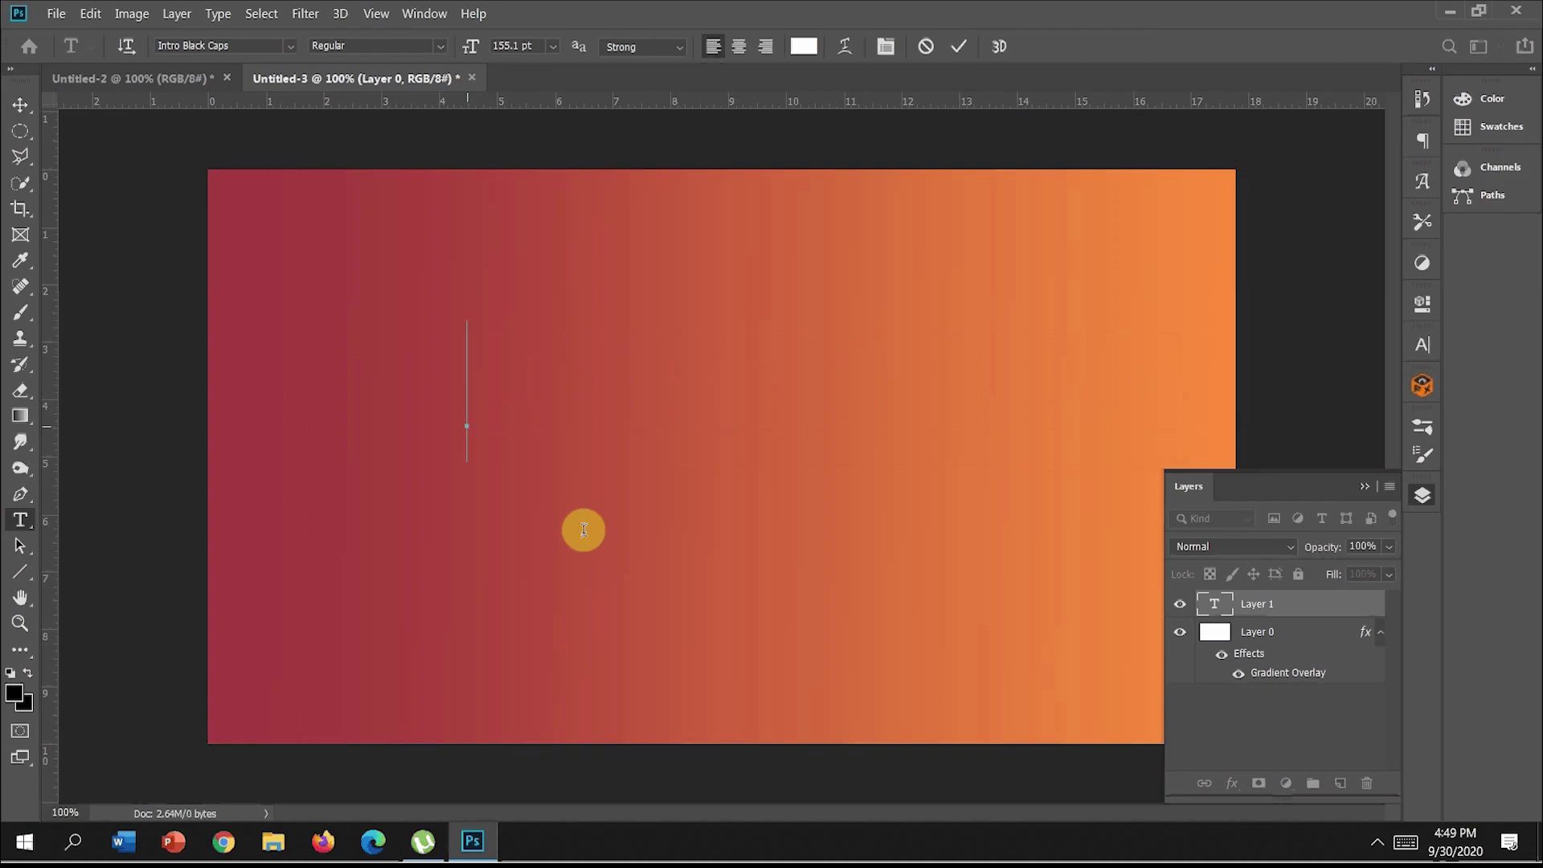
text(CU)
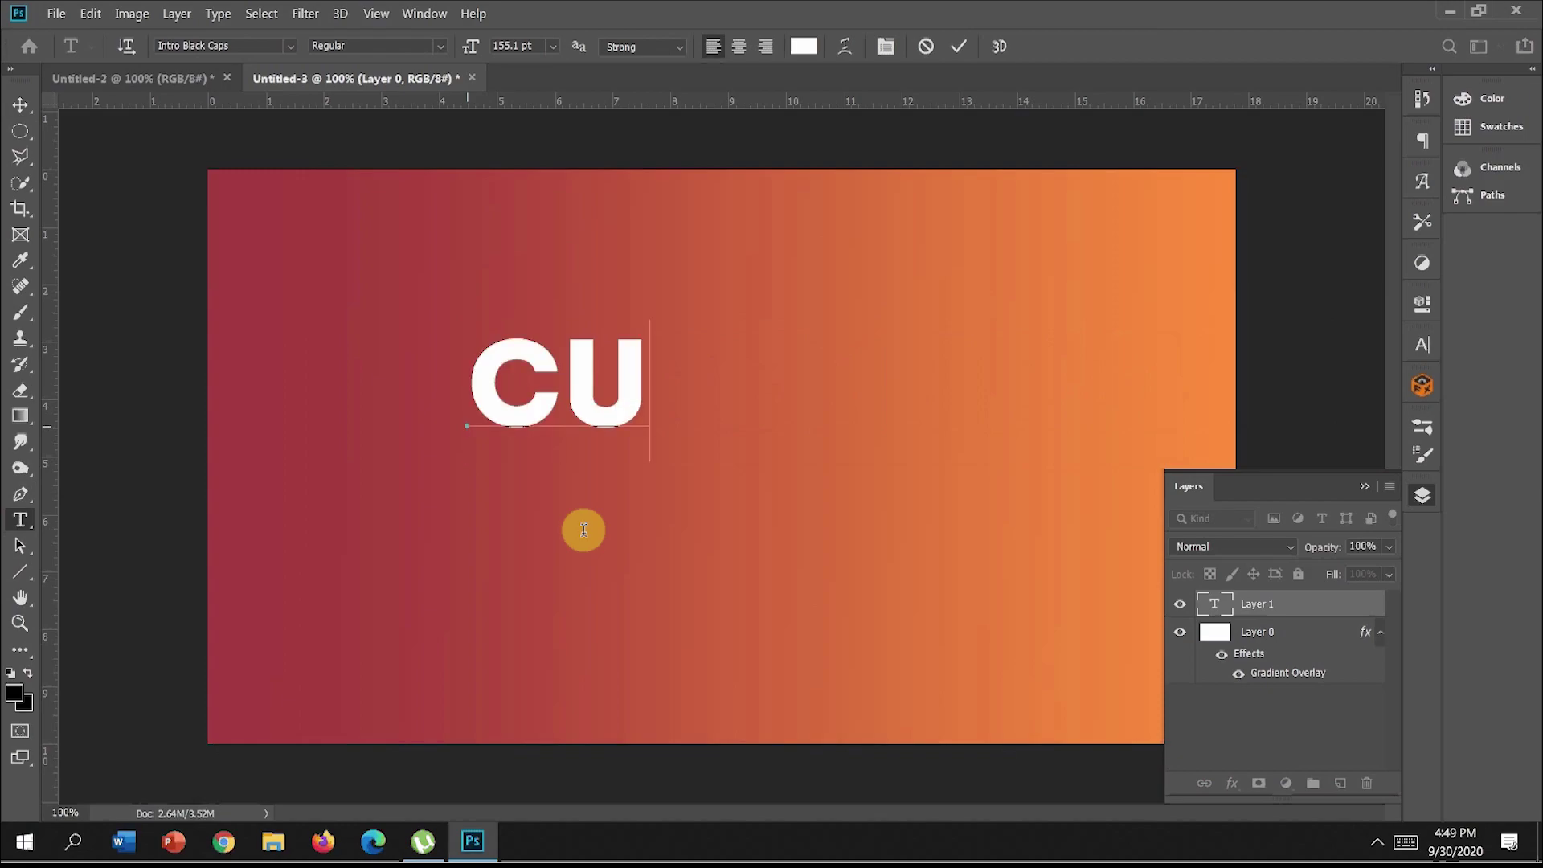
text(STOM)
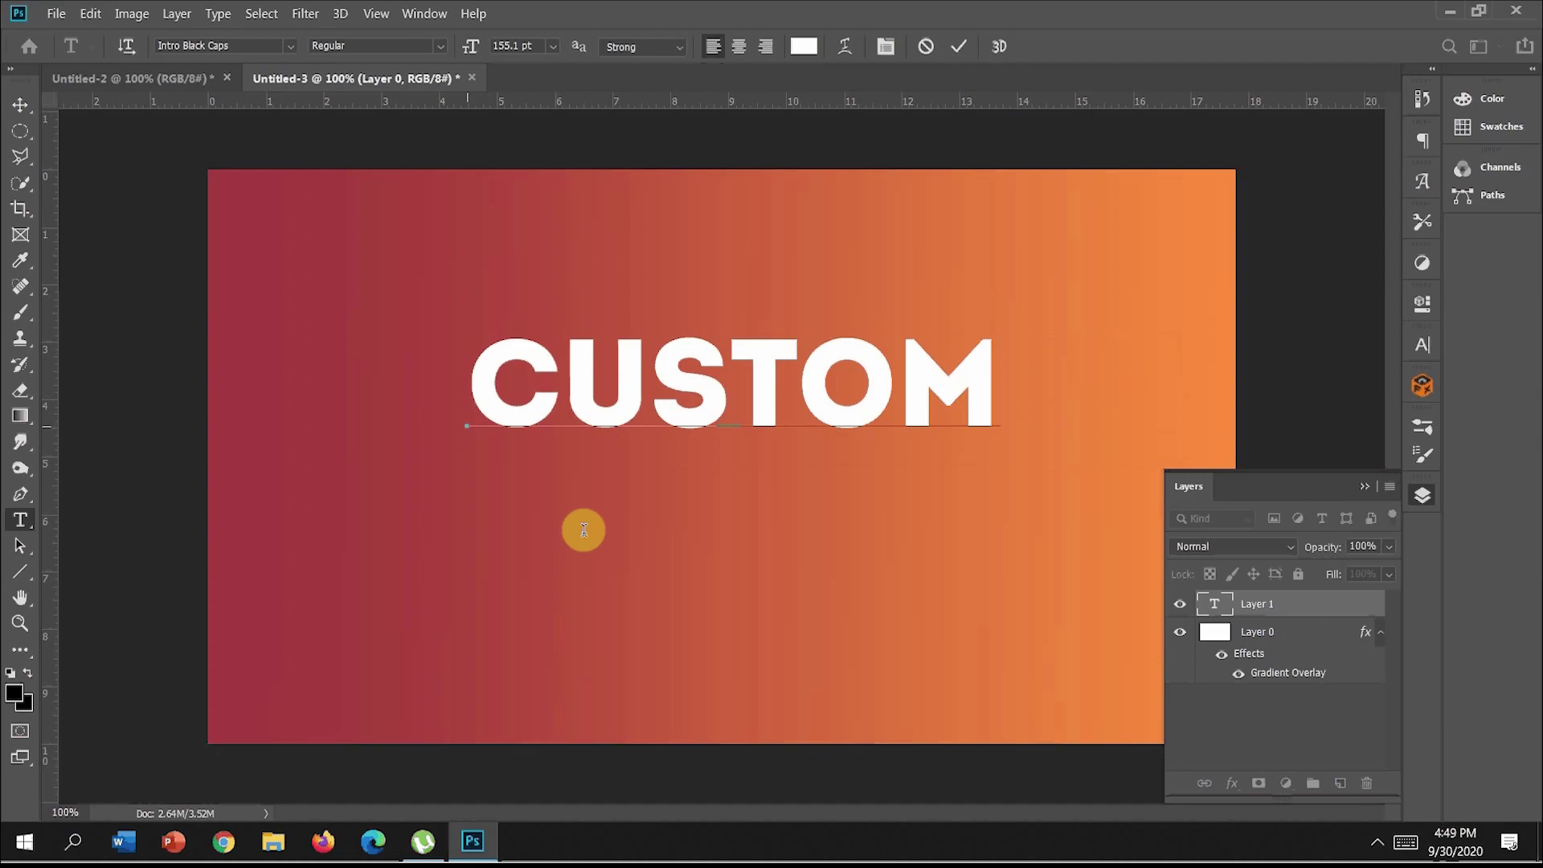
click(954, 50)
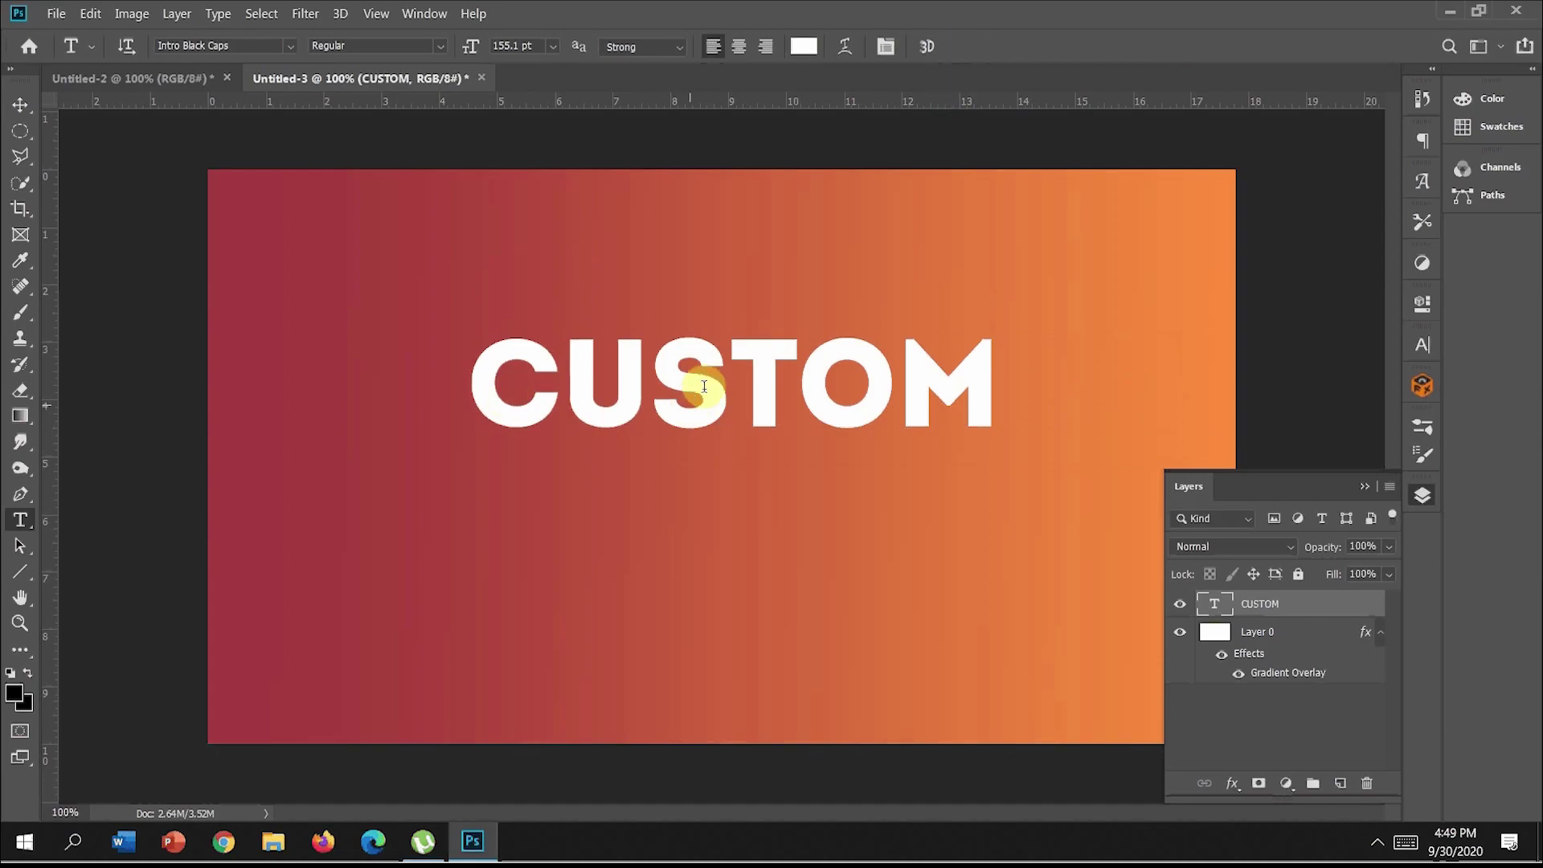
Step: Centre CUSTOM horizontally and vertically against Layer 0, then reselect only the text layer
click(1296, 636)
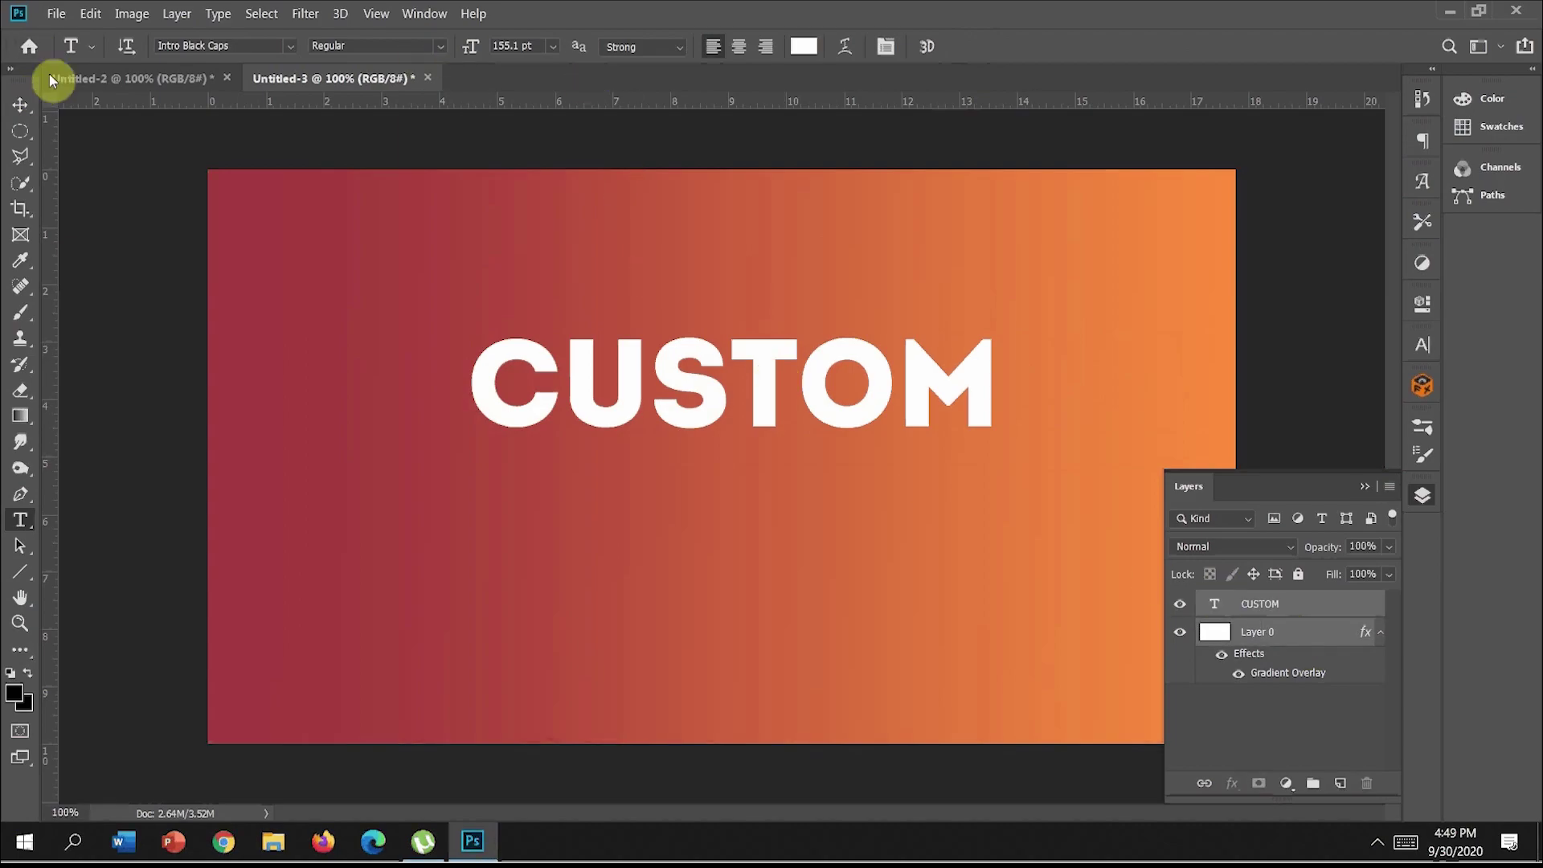
key(v)
click(459, 46)
click(587, 46)
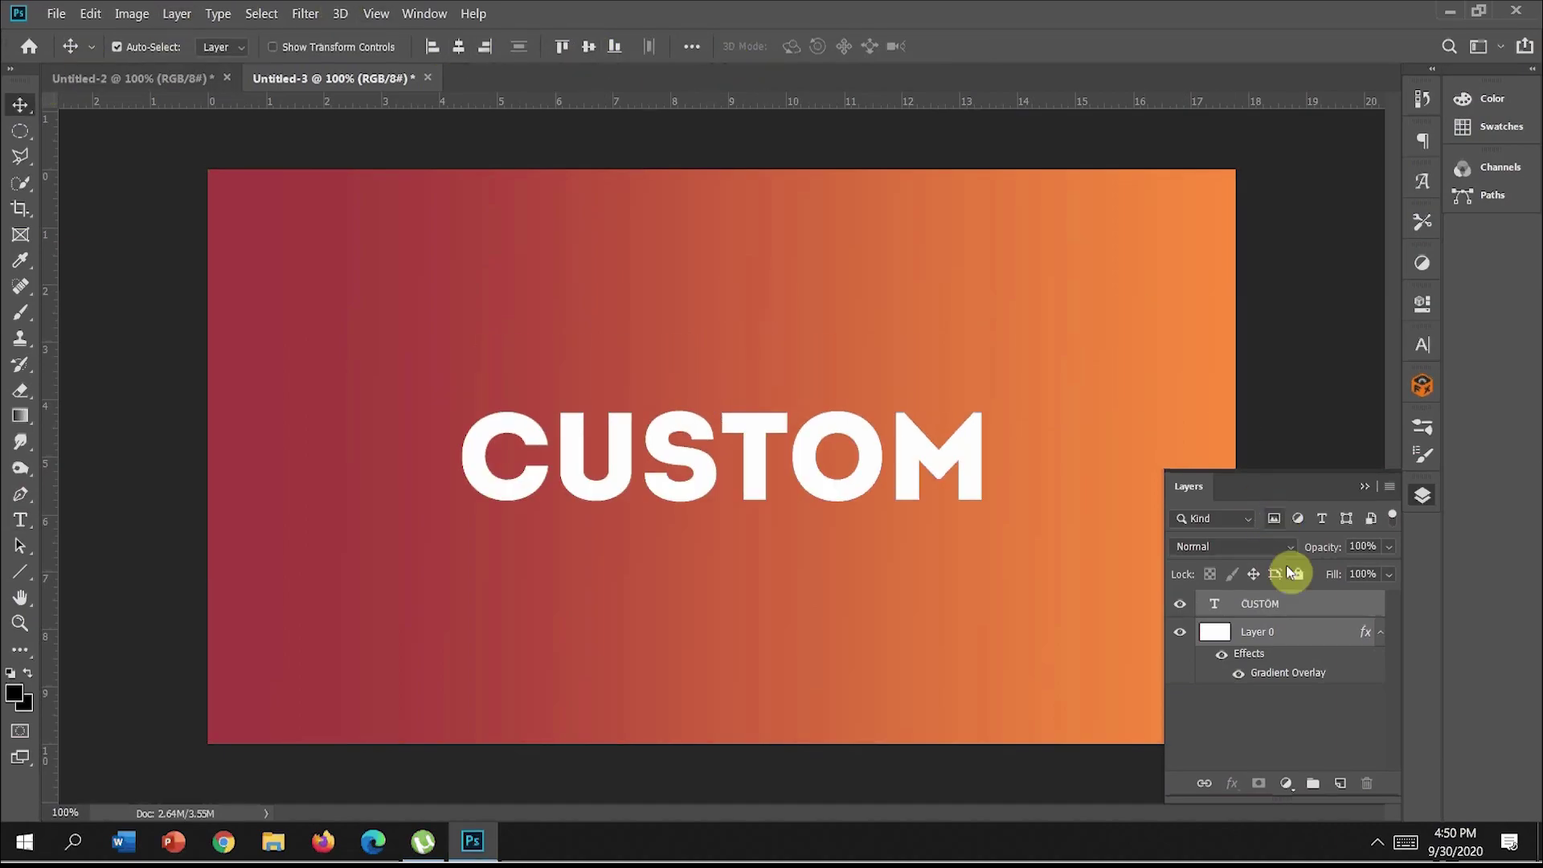
click(1298, 603)
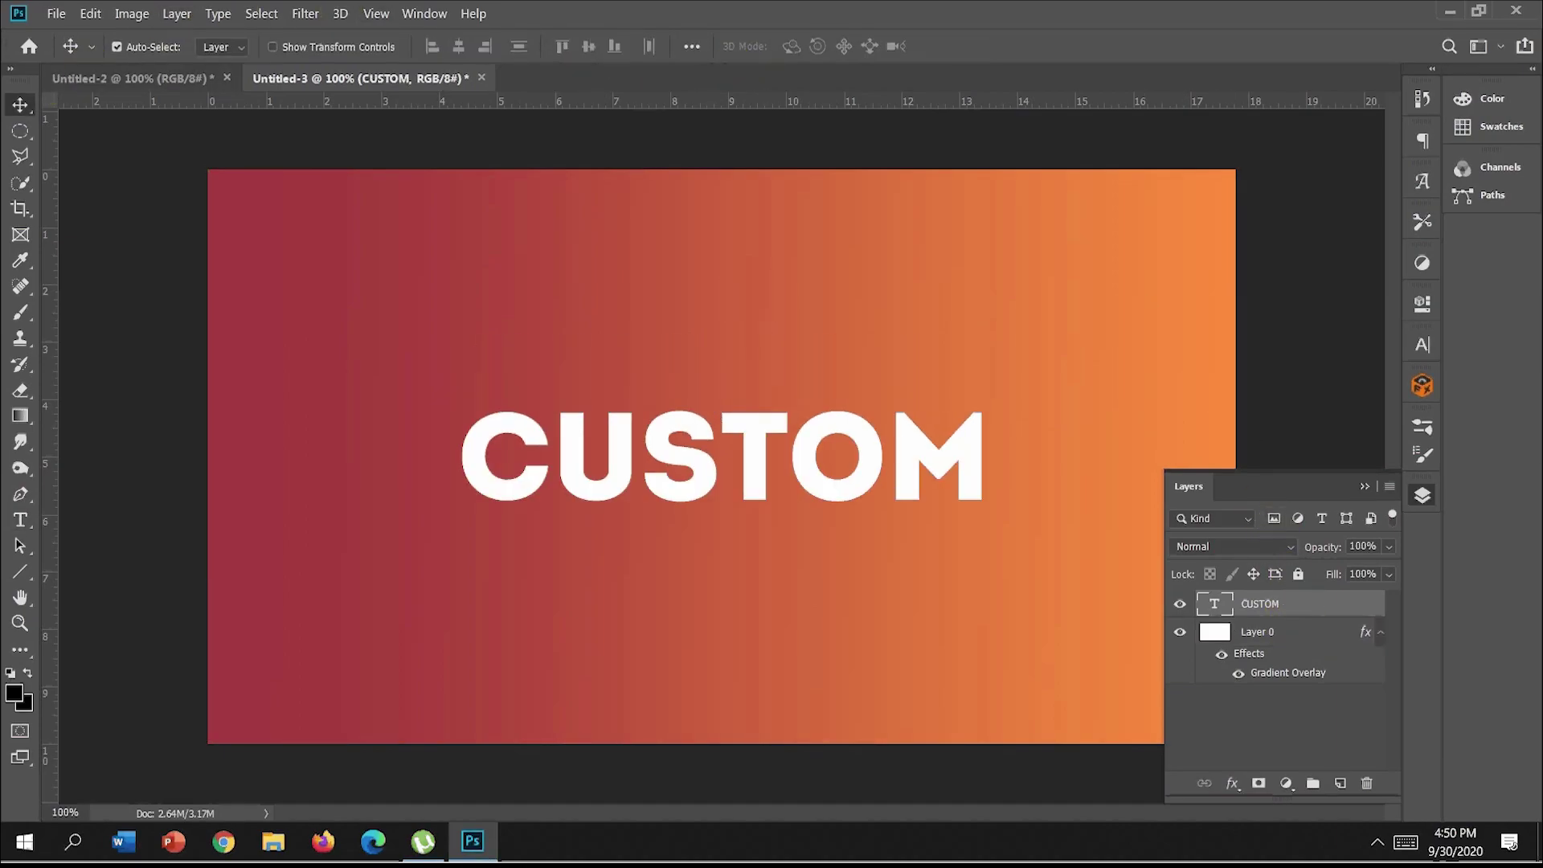
Step: Switch to the Polygonal Lasso tool
click(23, 159)
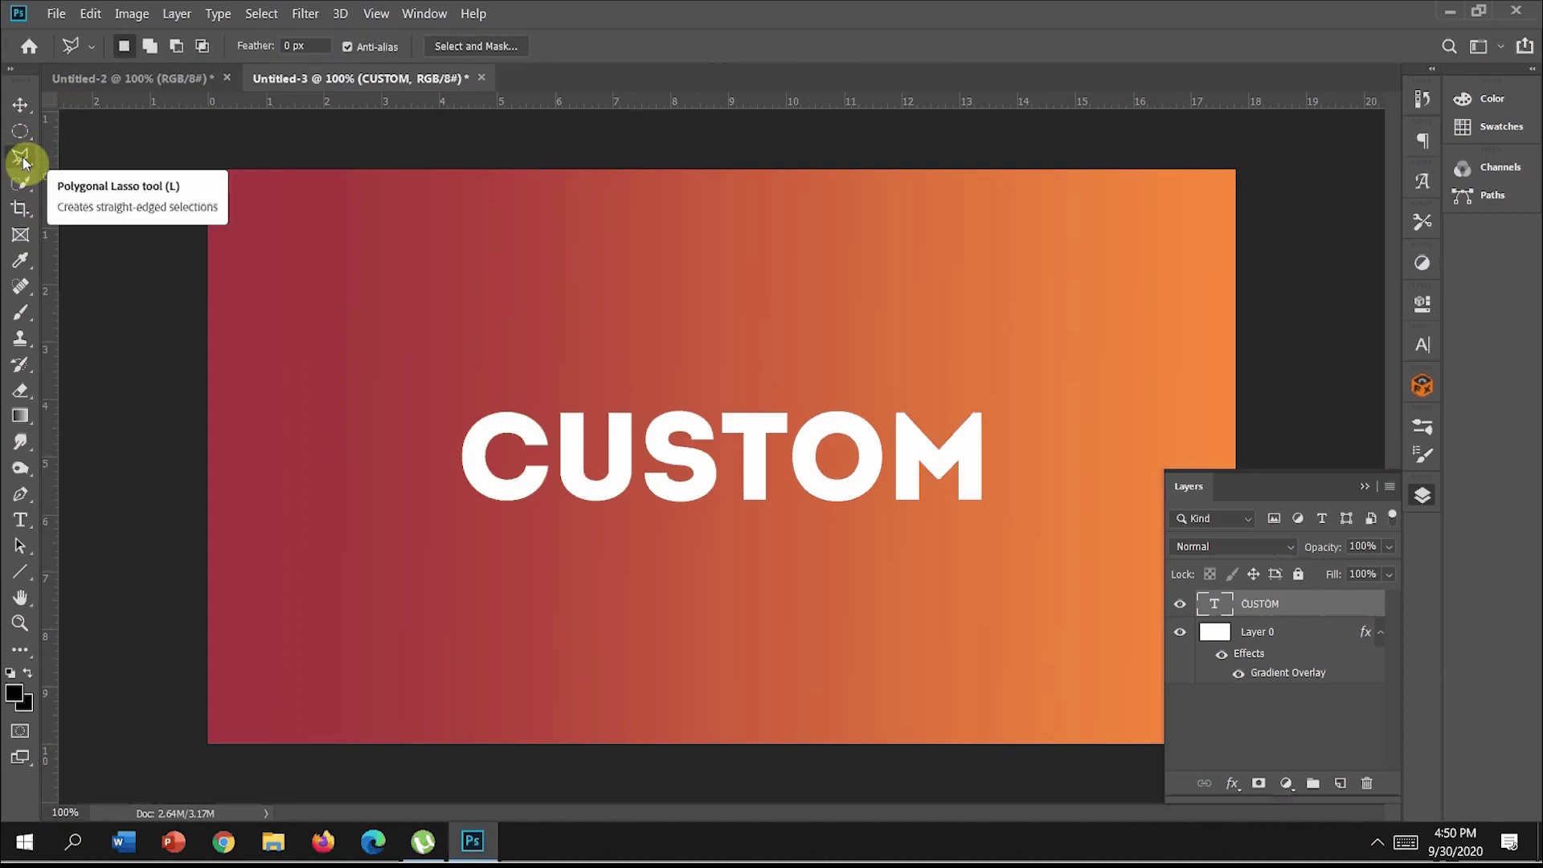
right_click(22, 160)
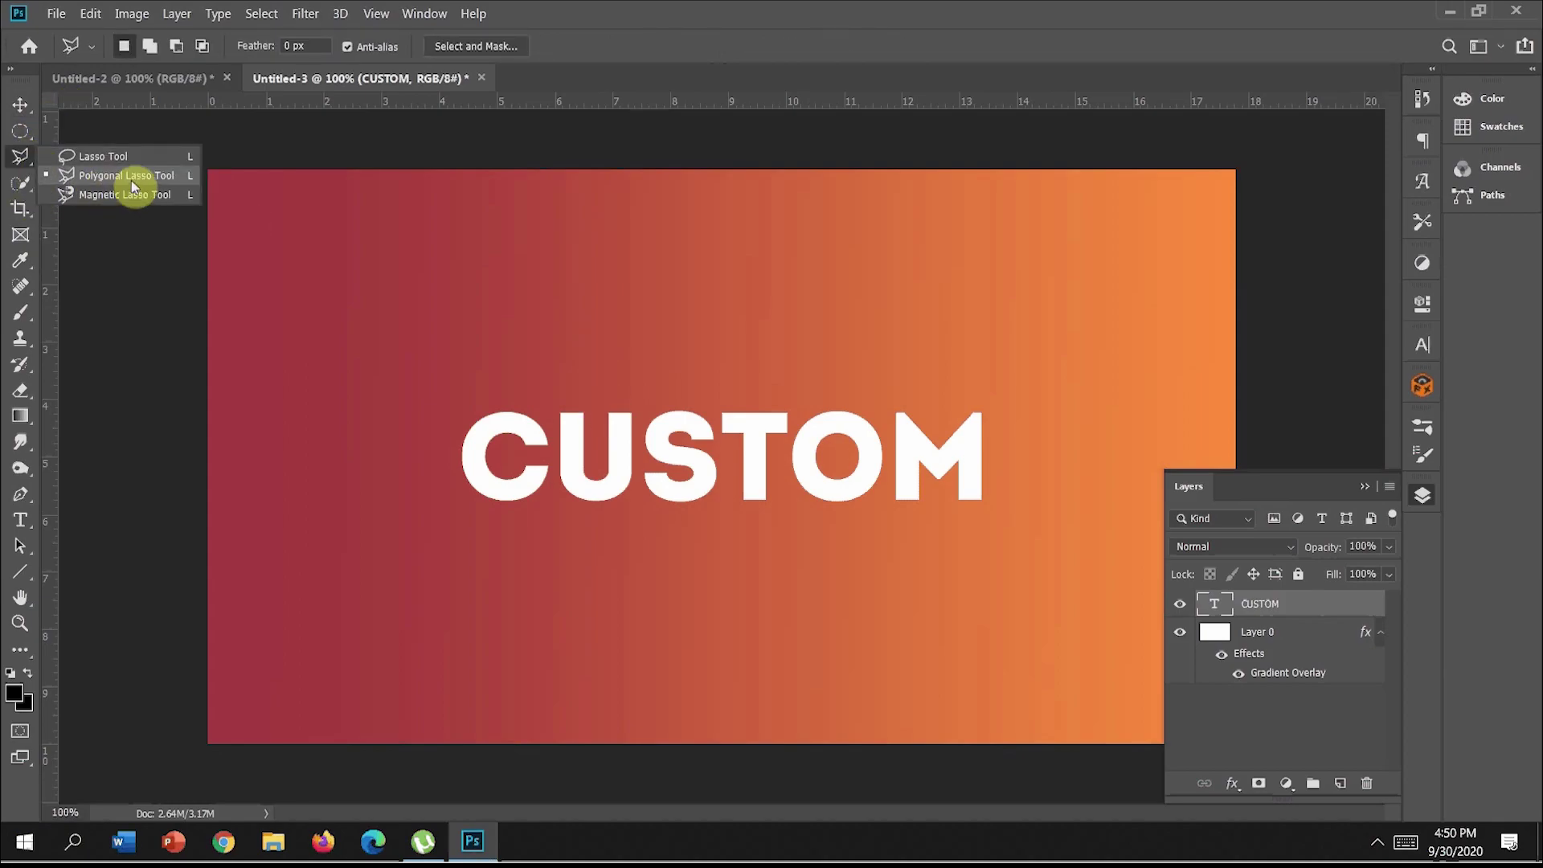
click(23, 159)
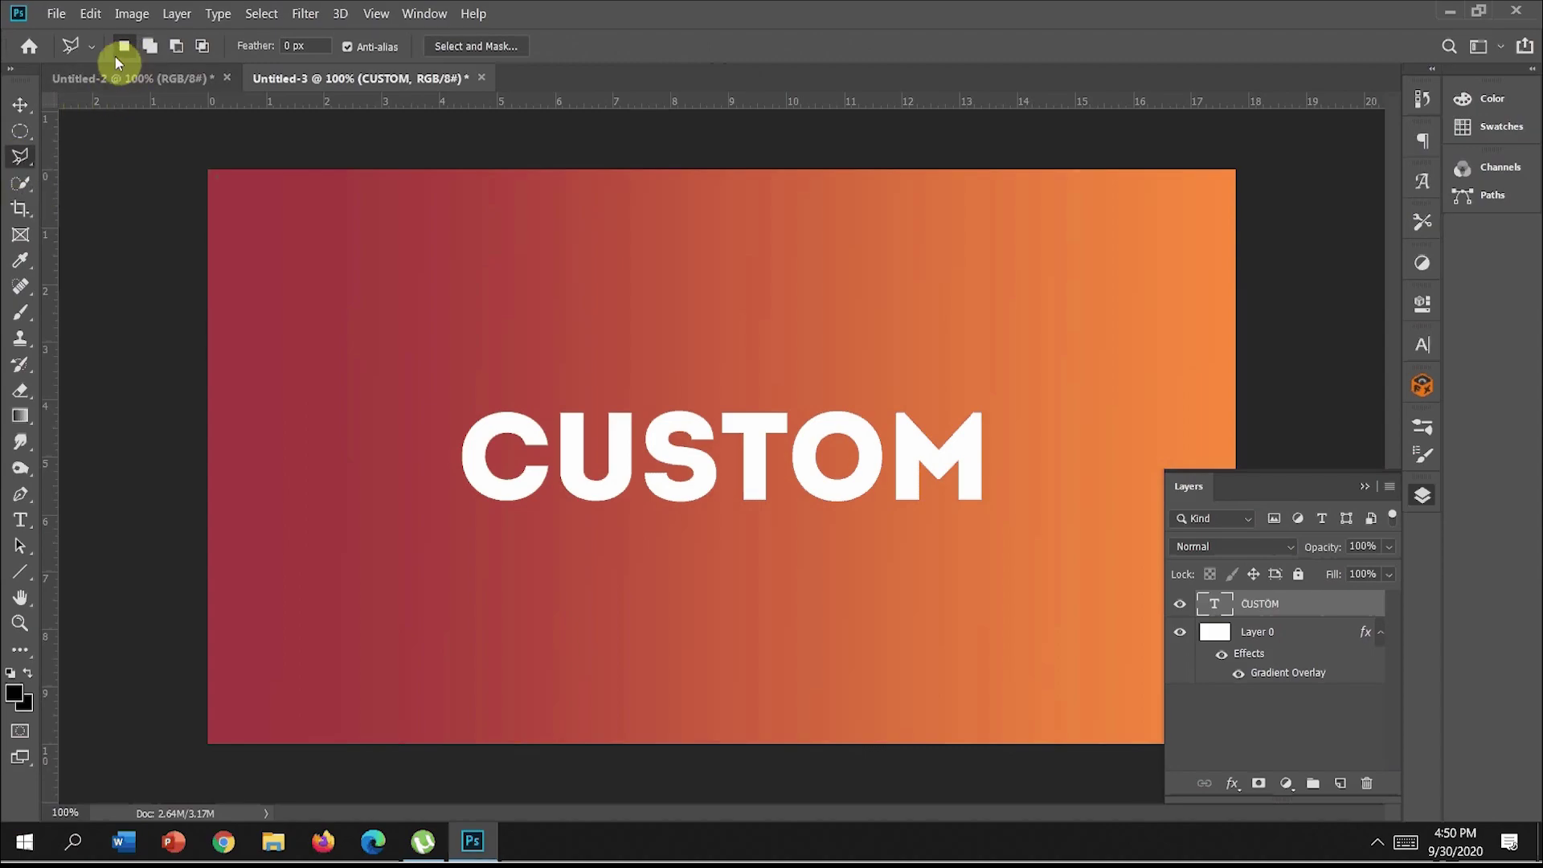
Step: Draw a polygonal selection around CUSTOM's lower half and turn it into a layer mask
click(430, 456)
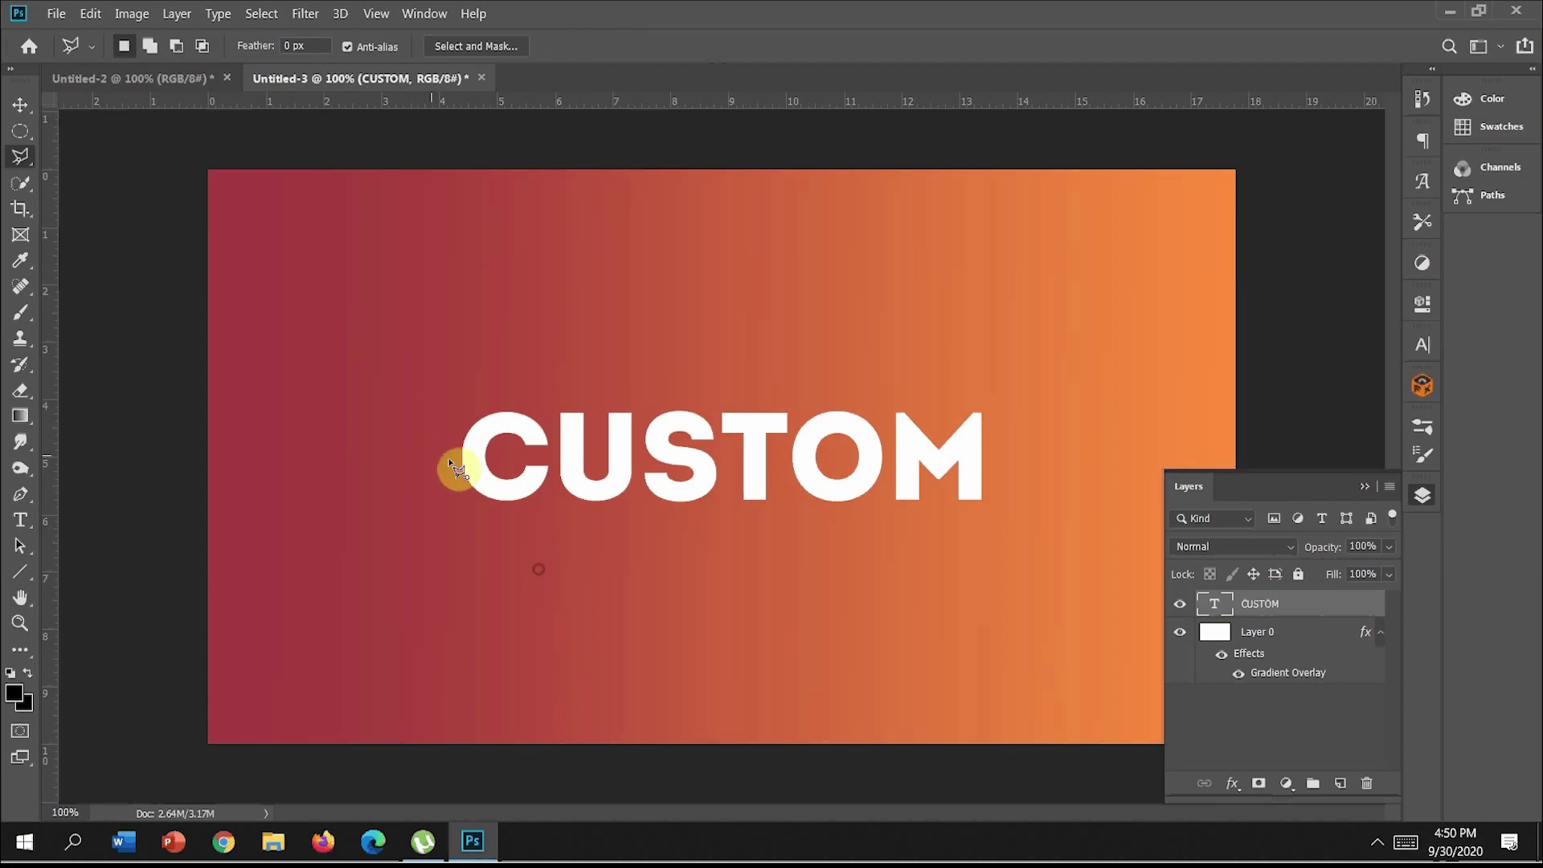
click(1010, 457)
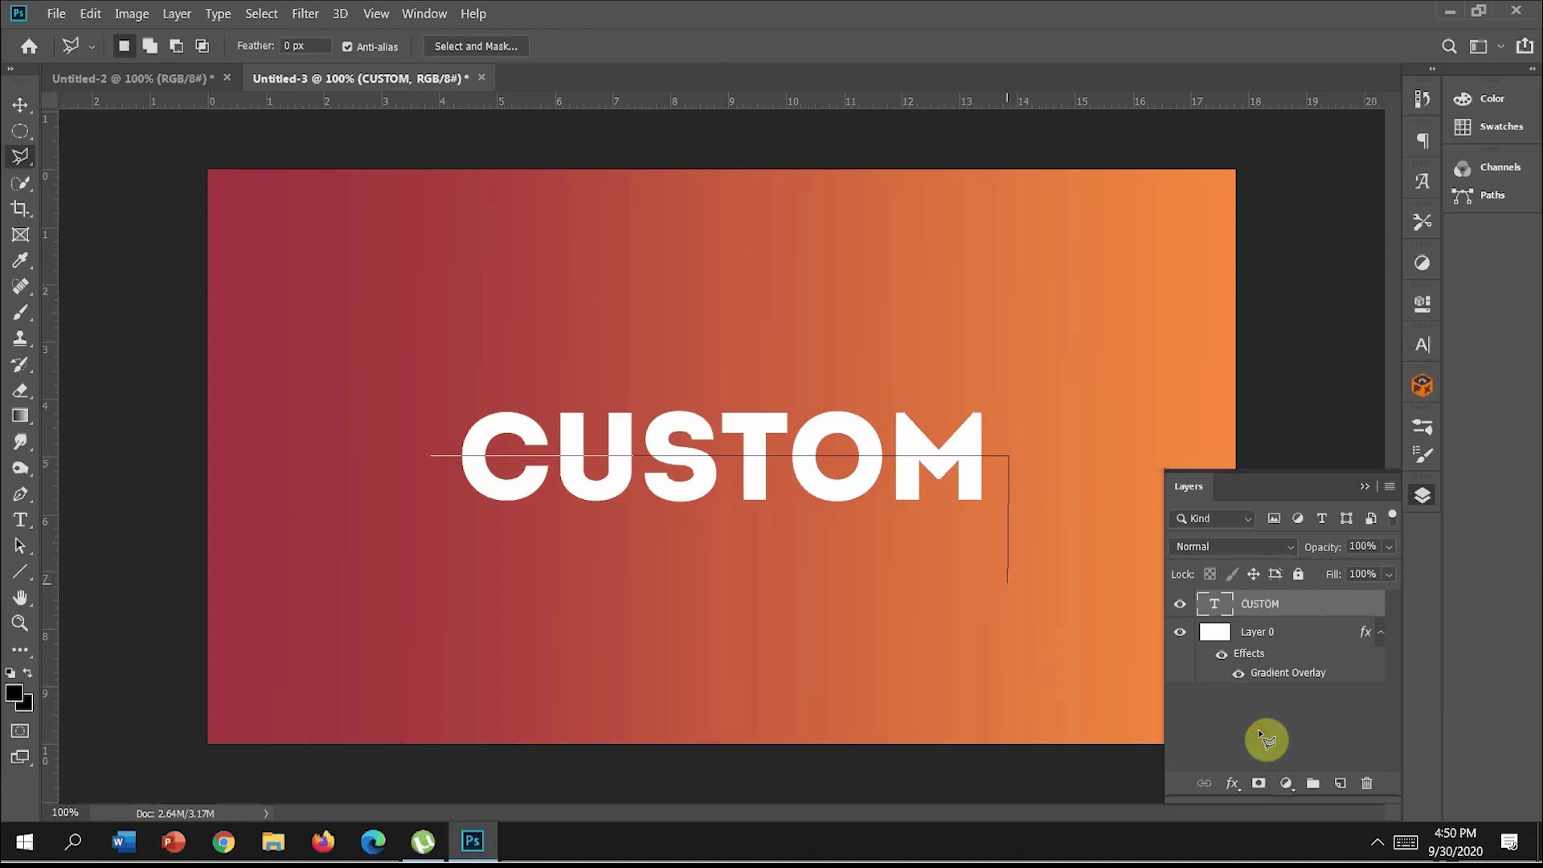
click(431, 569)
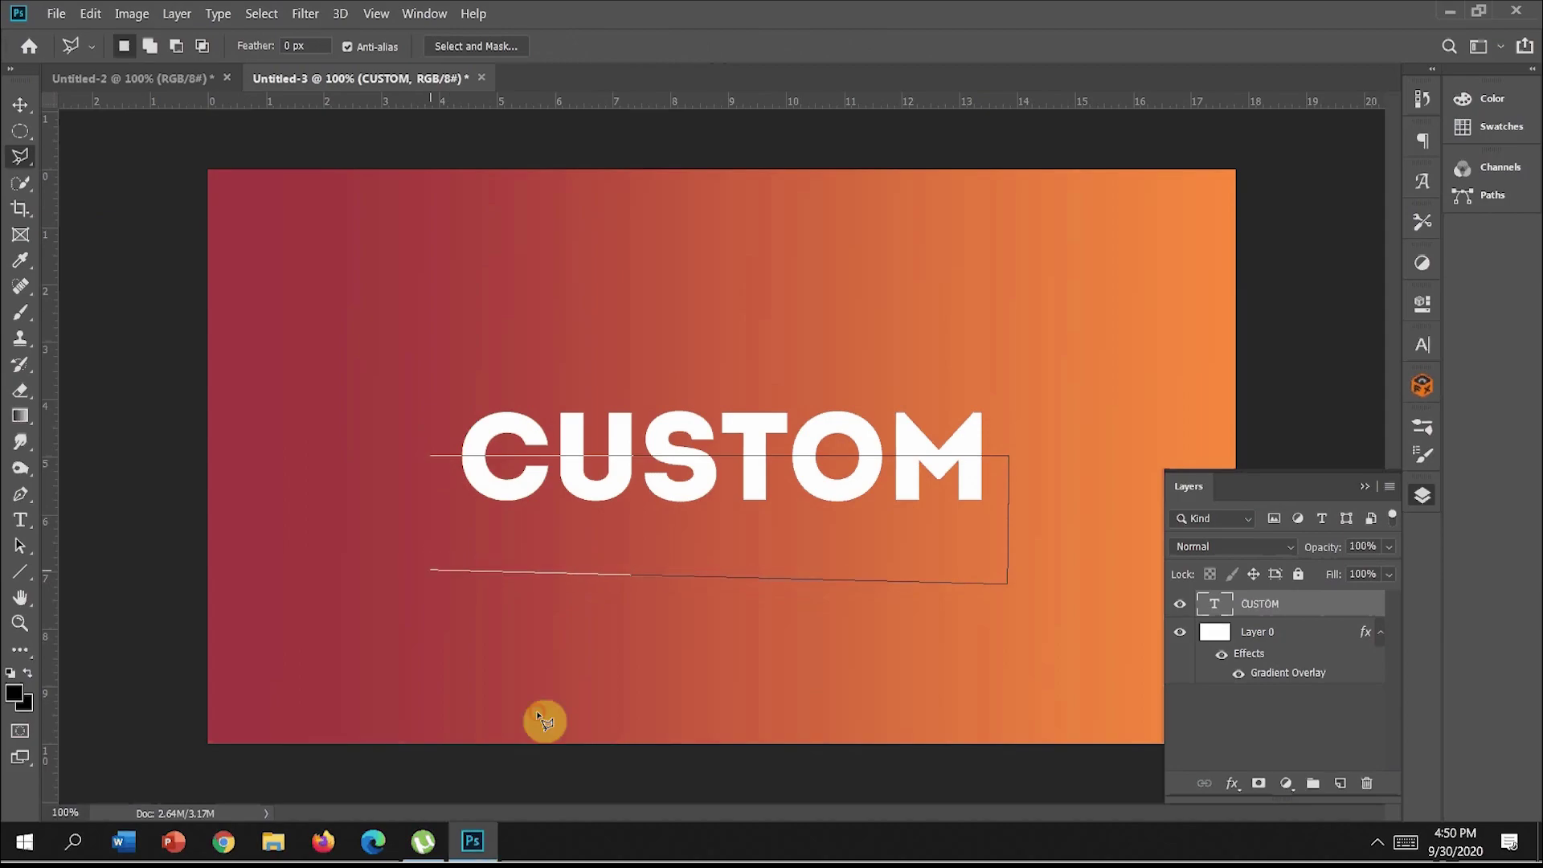
click(433, 459)
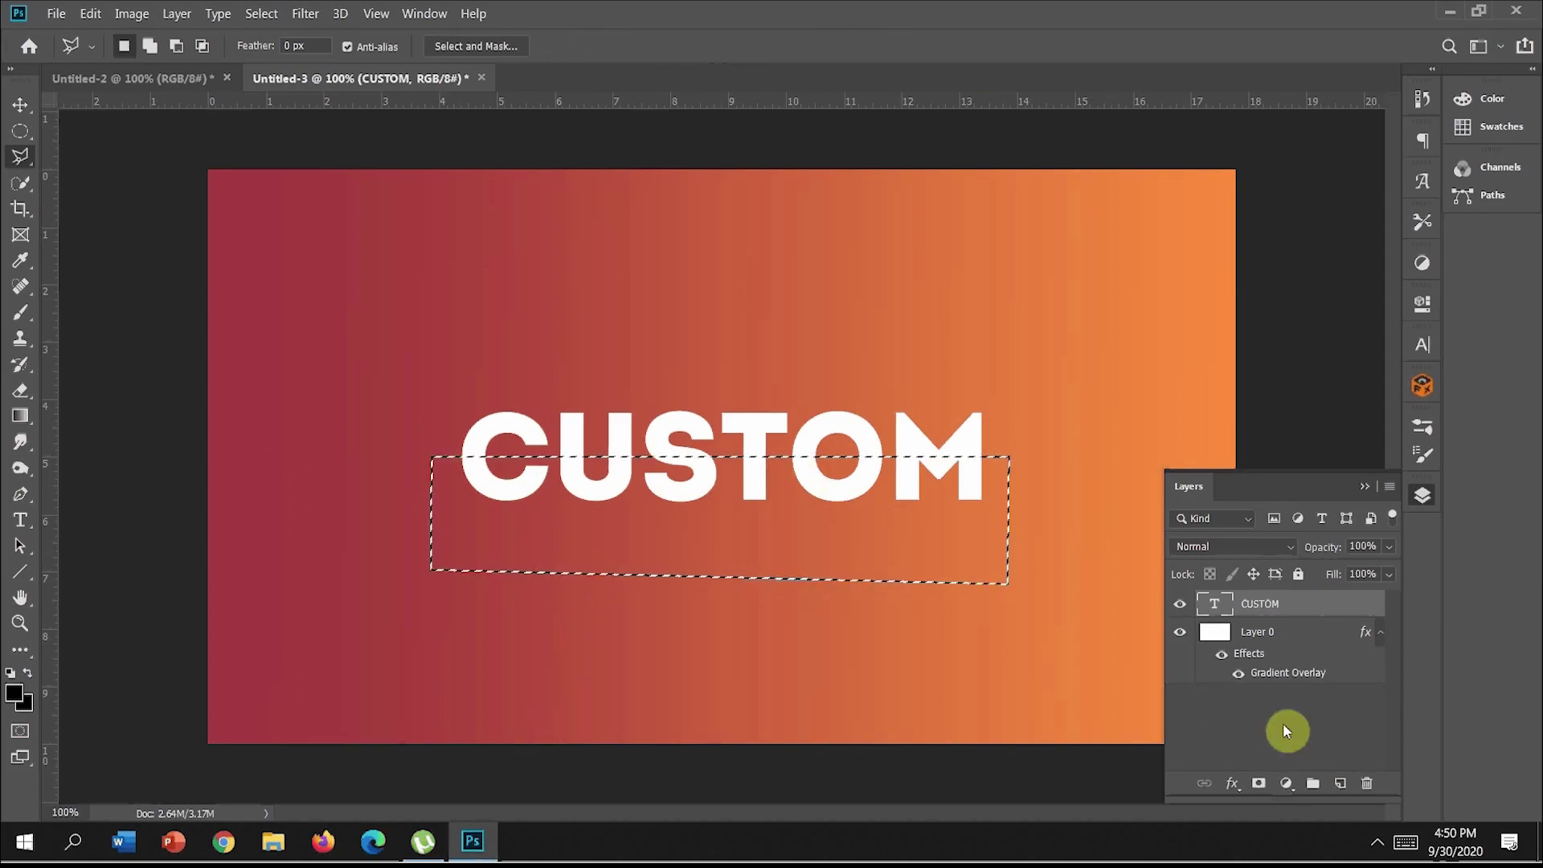
click(1259, 785)
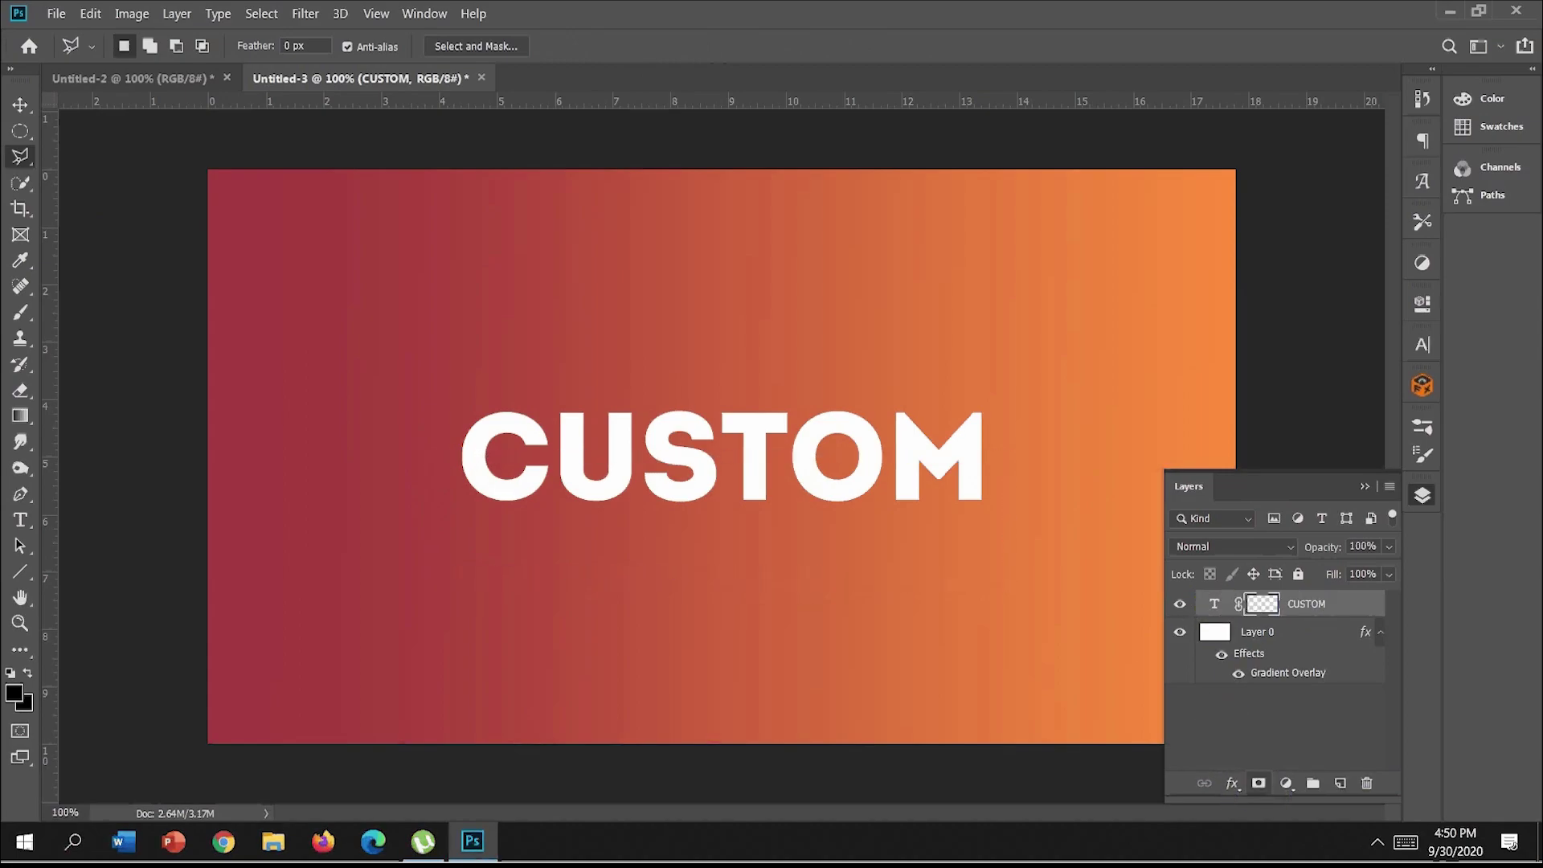
Step: Duplicate the masked CUSTOM layer as CUSTOM copy
right_click(1328, 606)
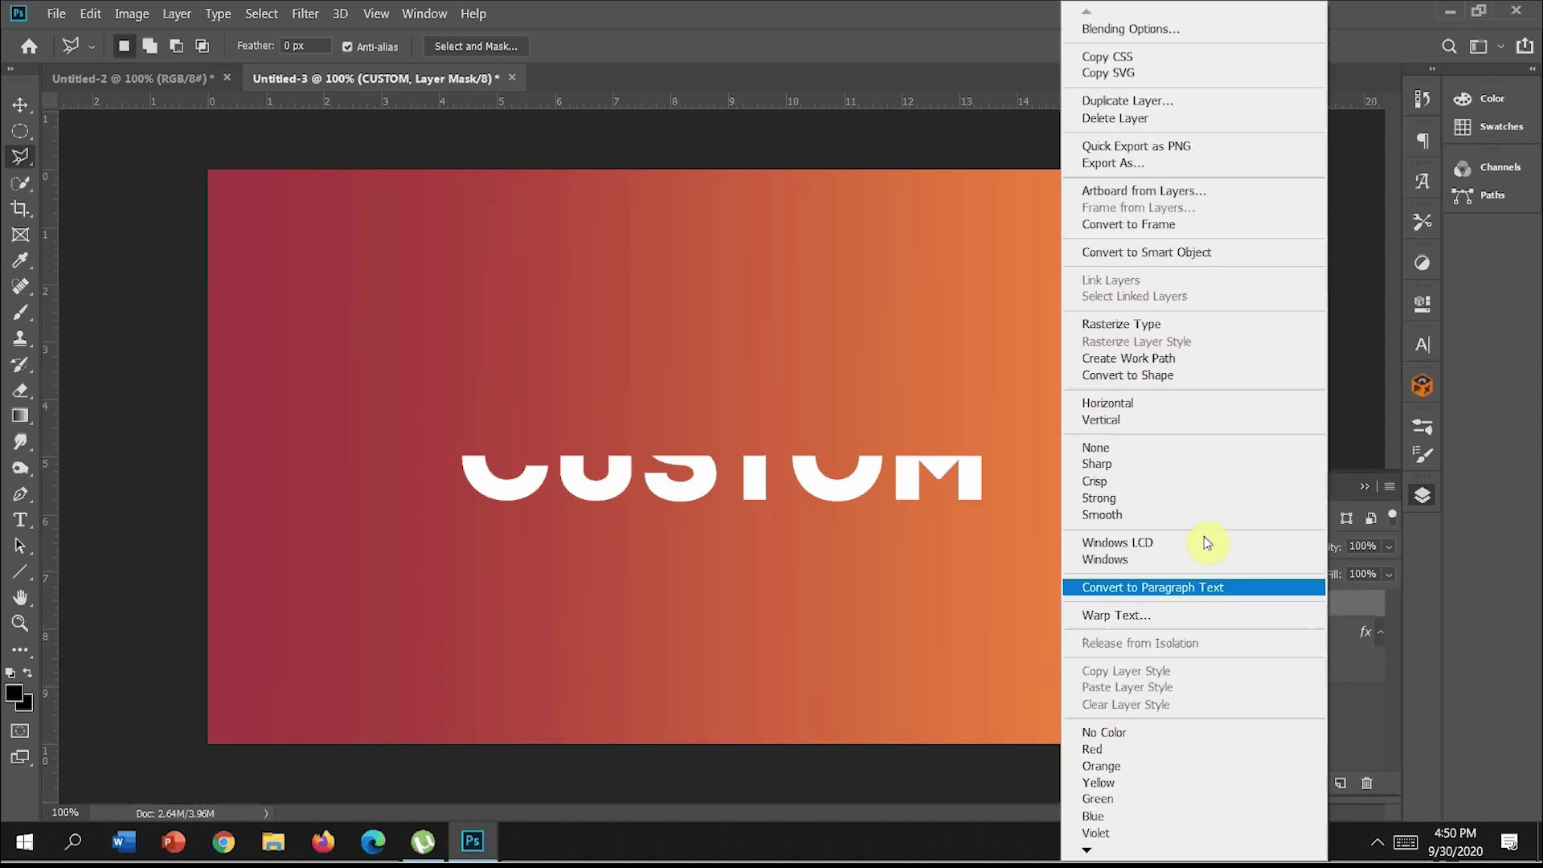
click(1134, 102)
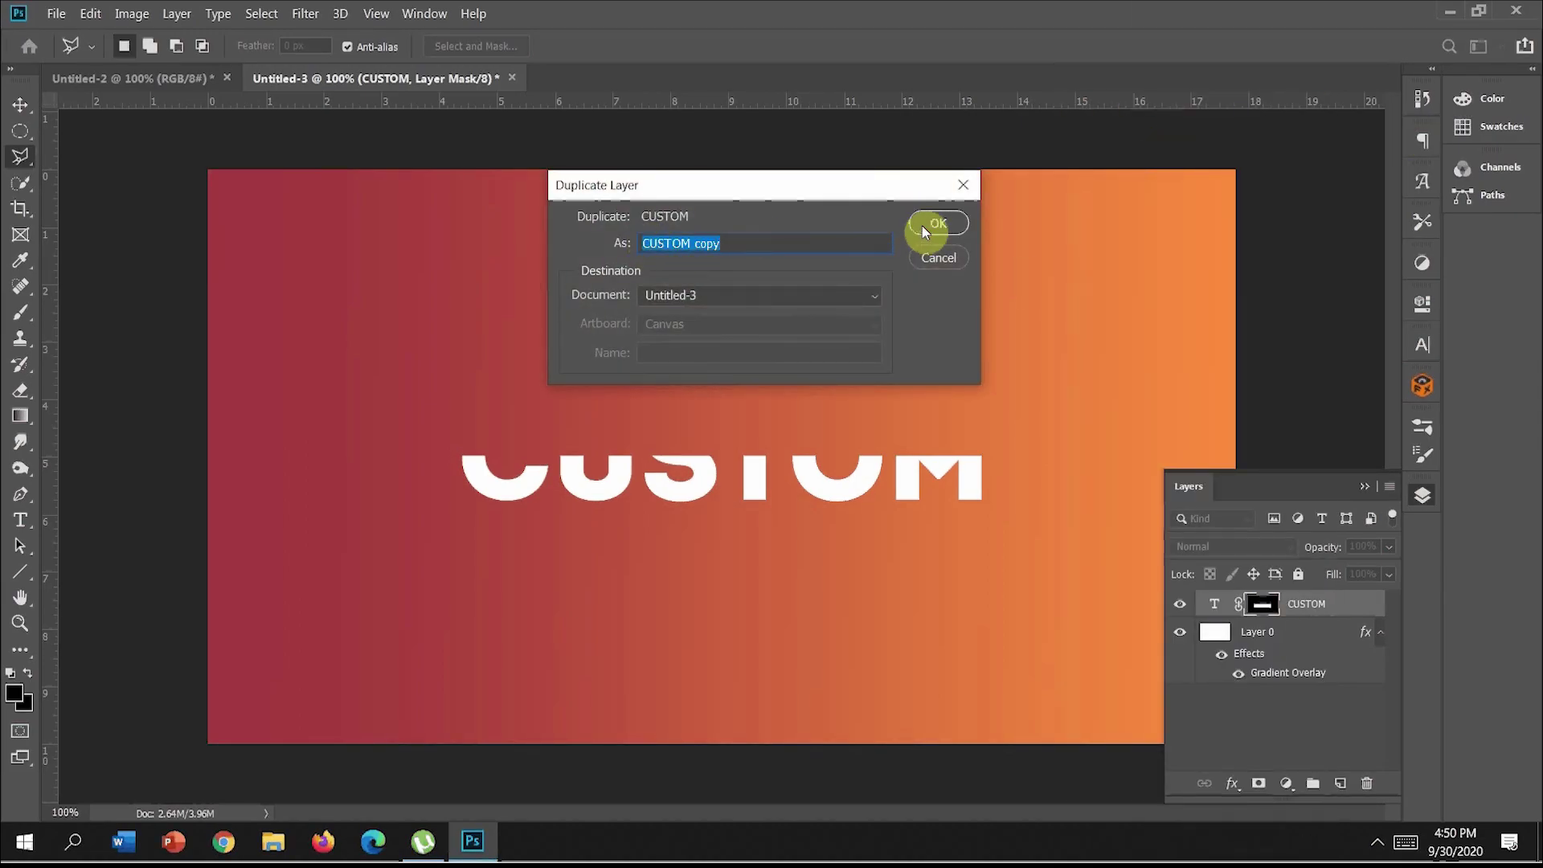
click(923, 225)
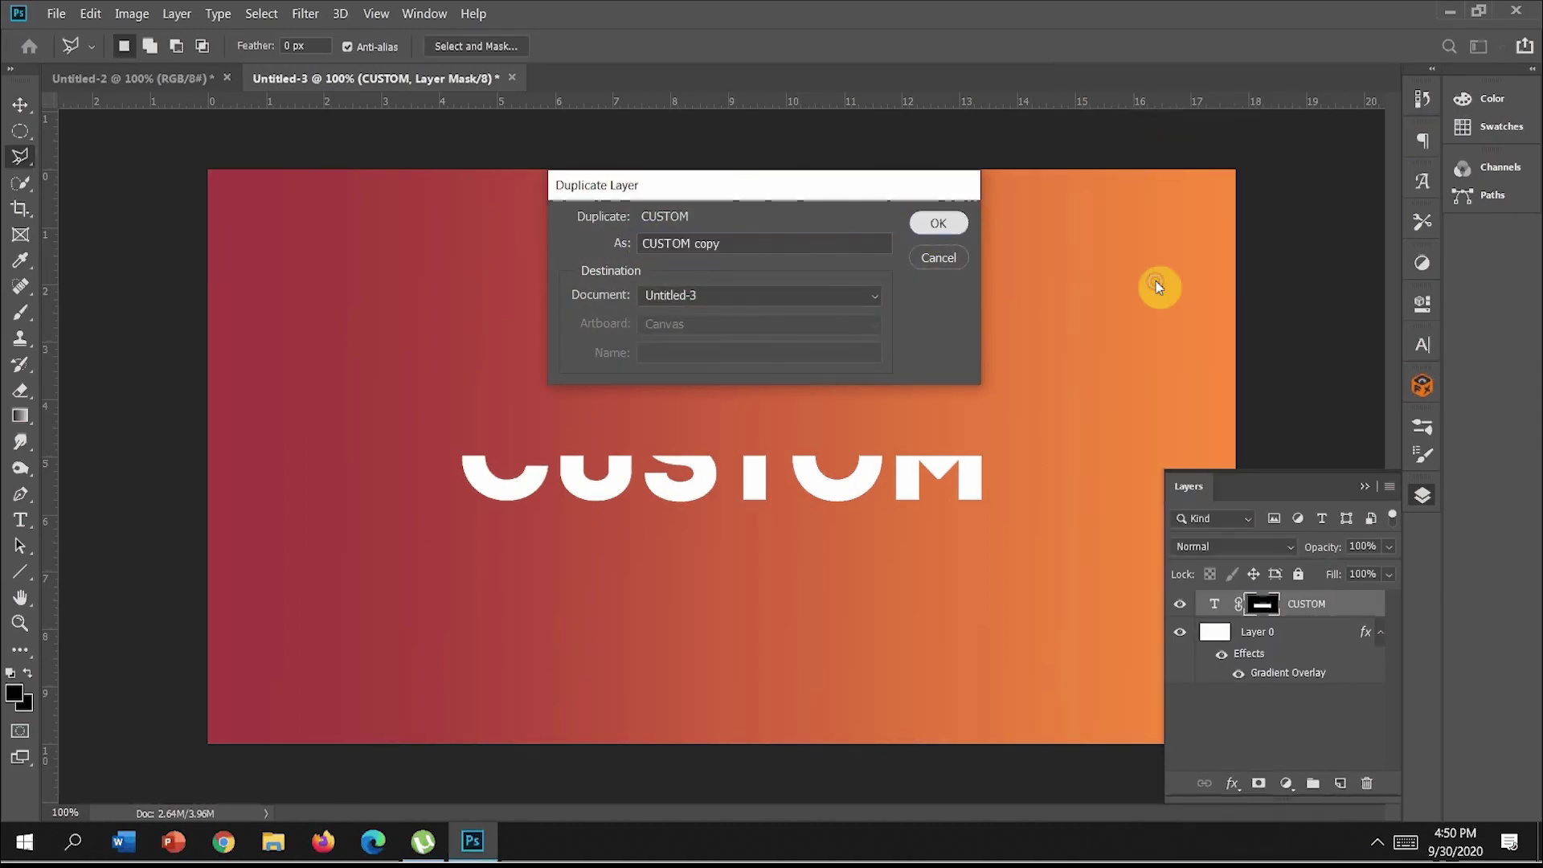
click(1181, 604)
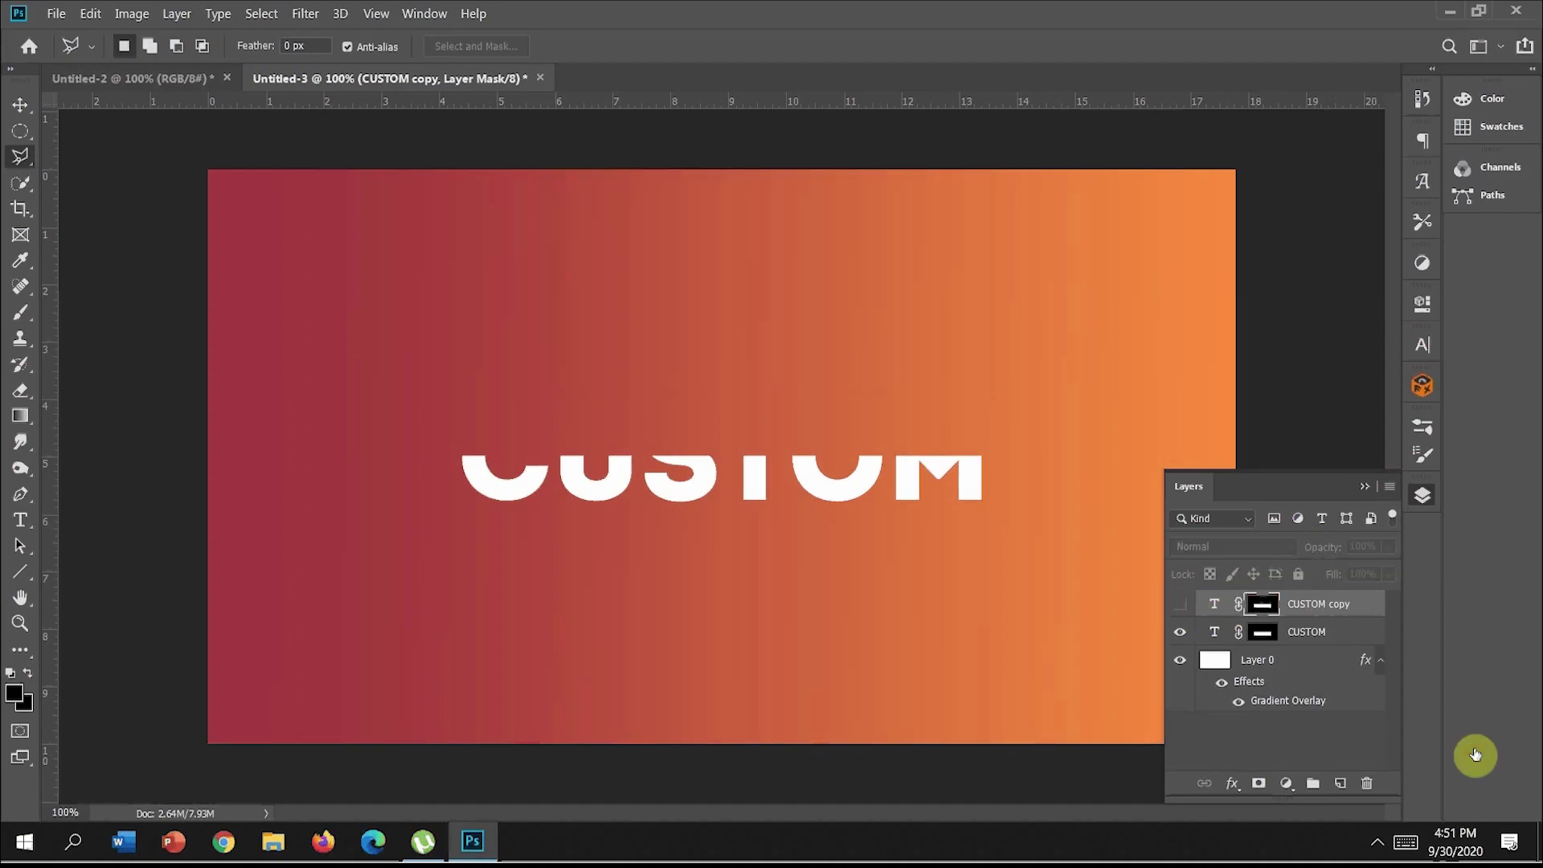
click(1180, 632)
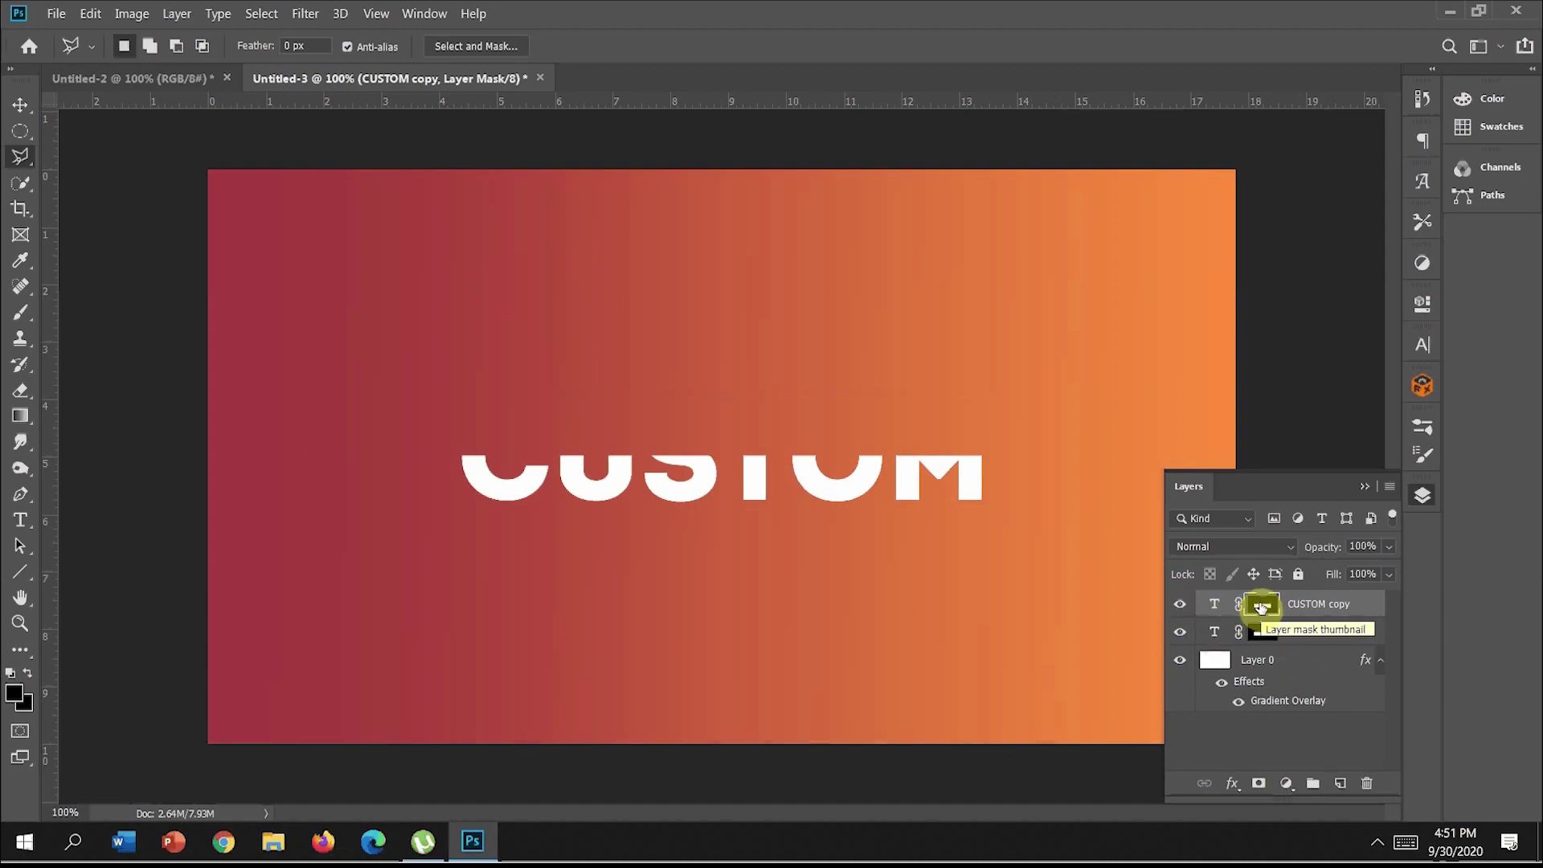
Step: Invert CUSTOM copy's mask with Ctrl+I so it shows the top half, checking via visibility
drag(1261, 609, 1265, 613)
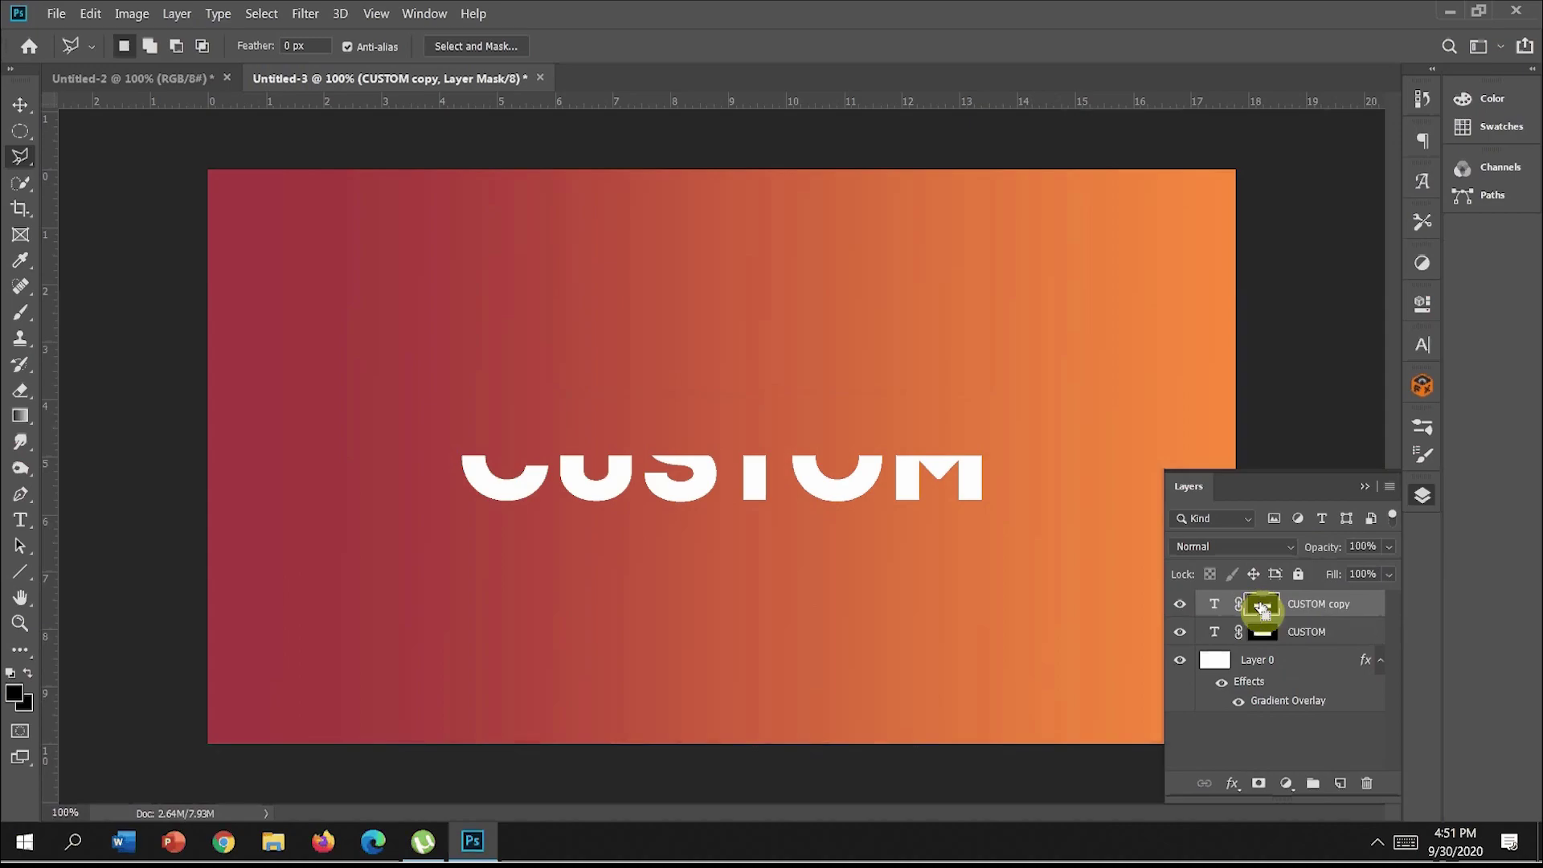
key(ctrl+i)
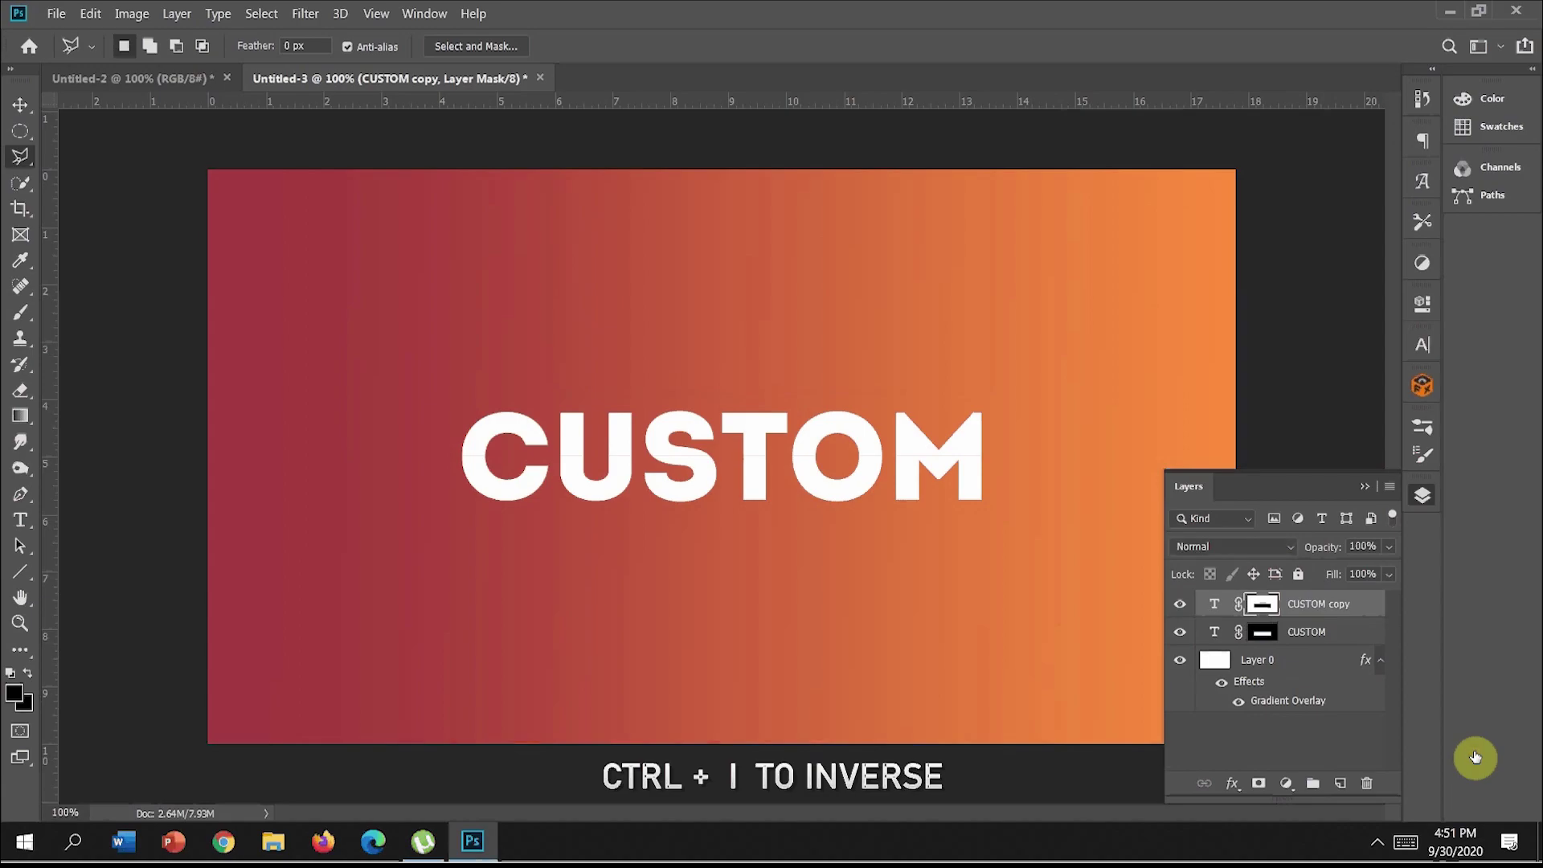
key(ctrl+comma)
key(ctrl+comma)
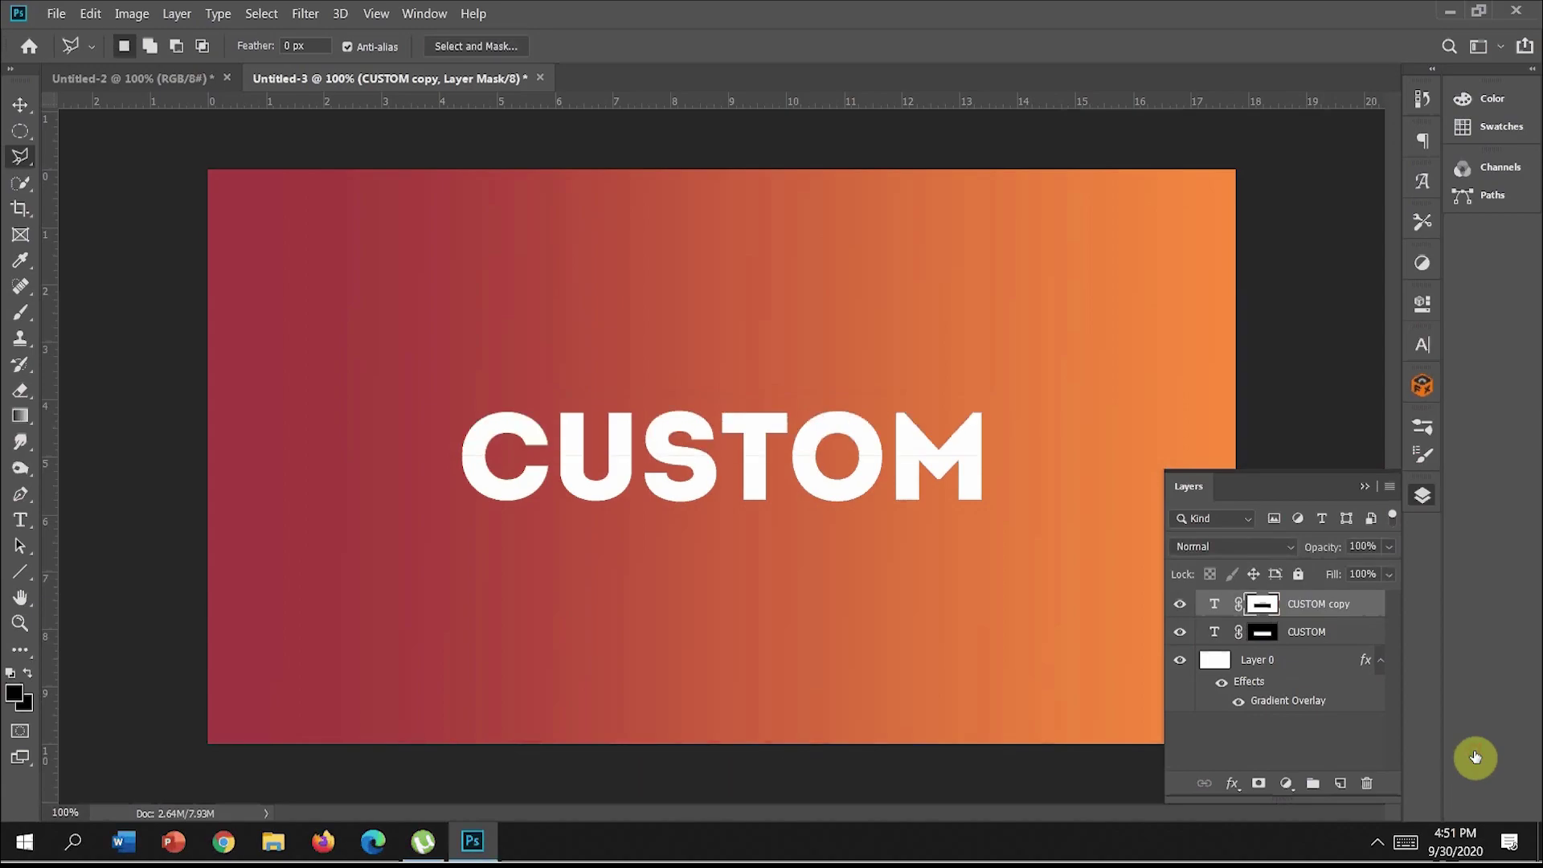
click(1180, 631)
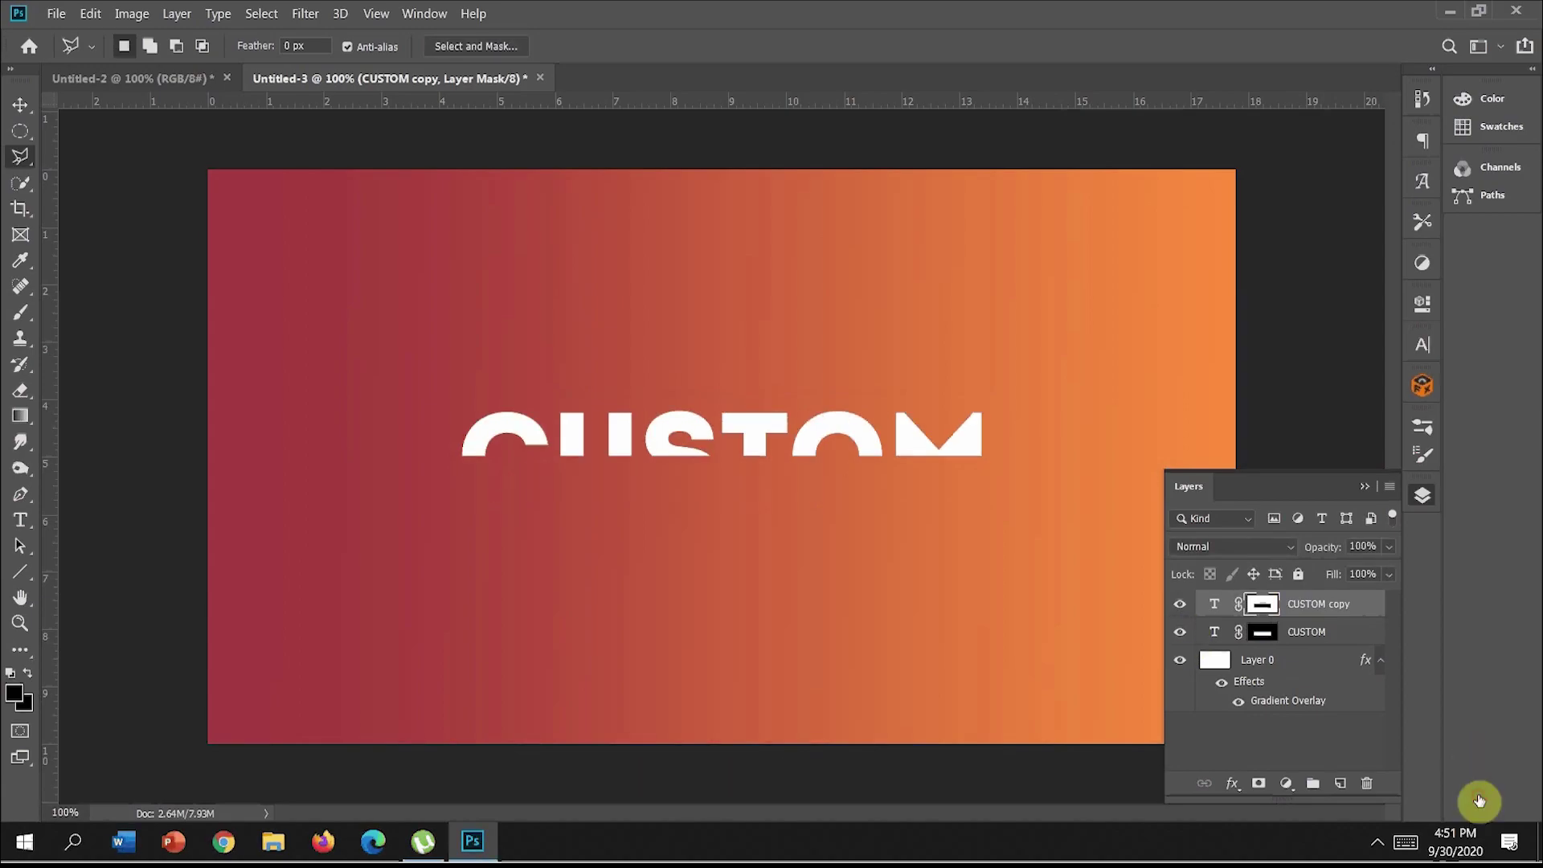
click(1180, 632)
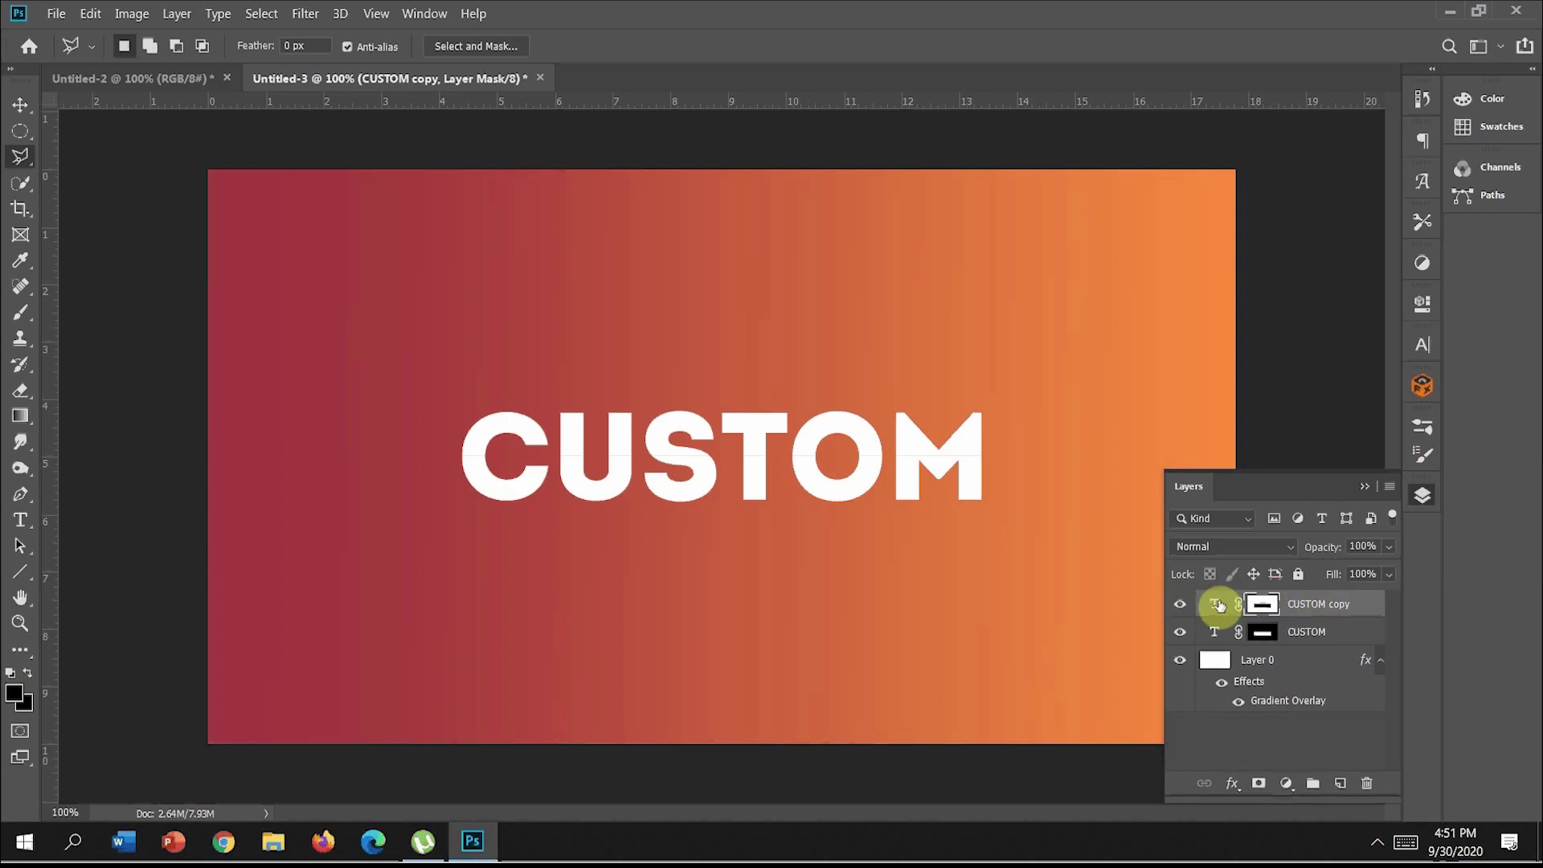
Step: Shift the top-half CUSTOM copy slightly left with arrow-key nudges to offset the slice
click(1268, 639)
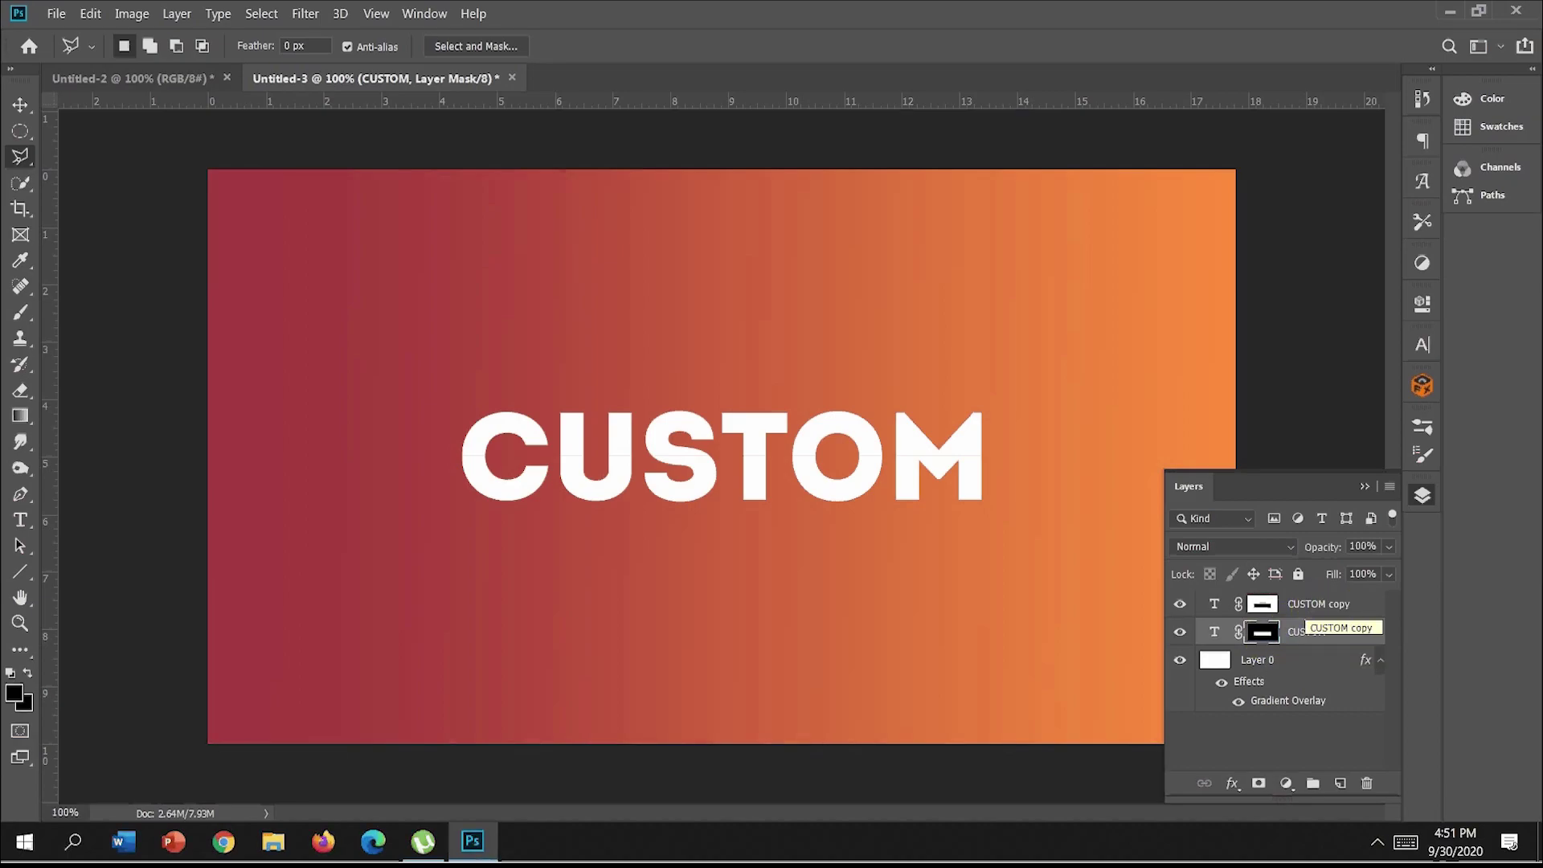
click(1326, 605)
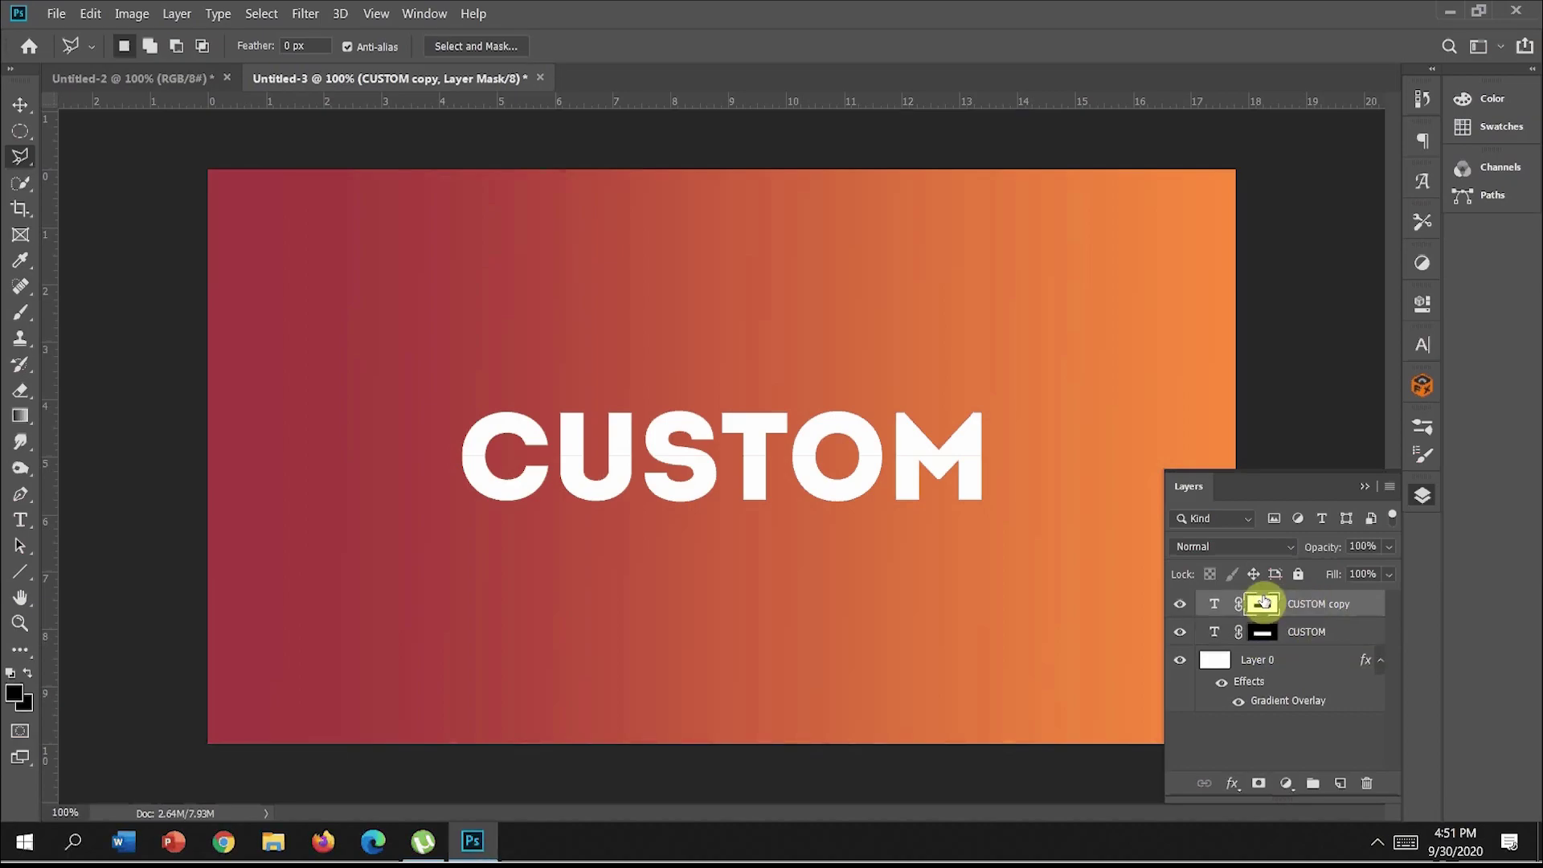
key(v)
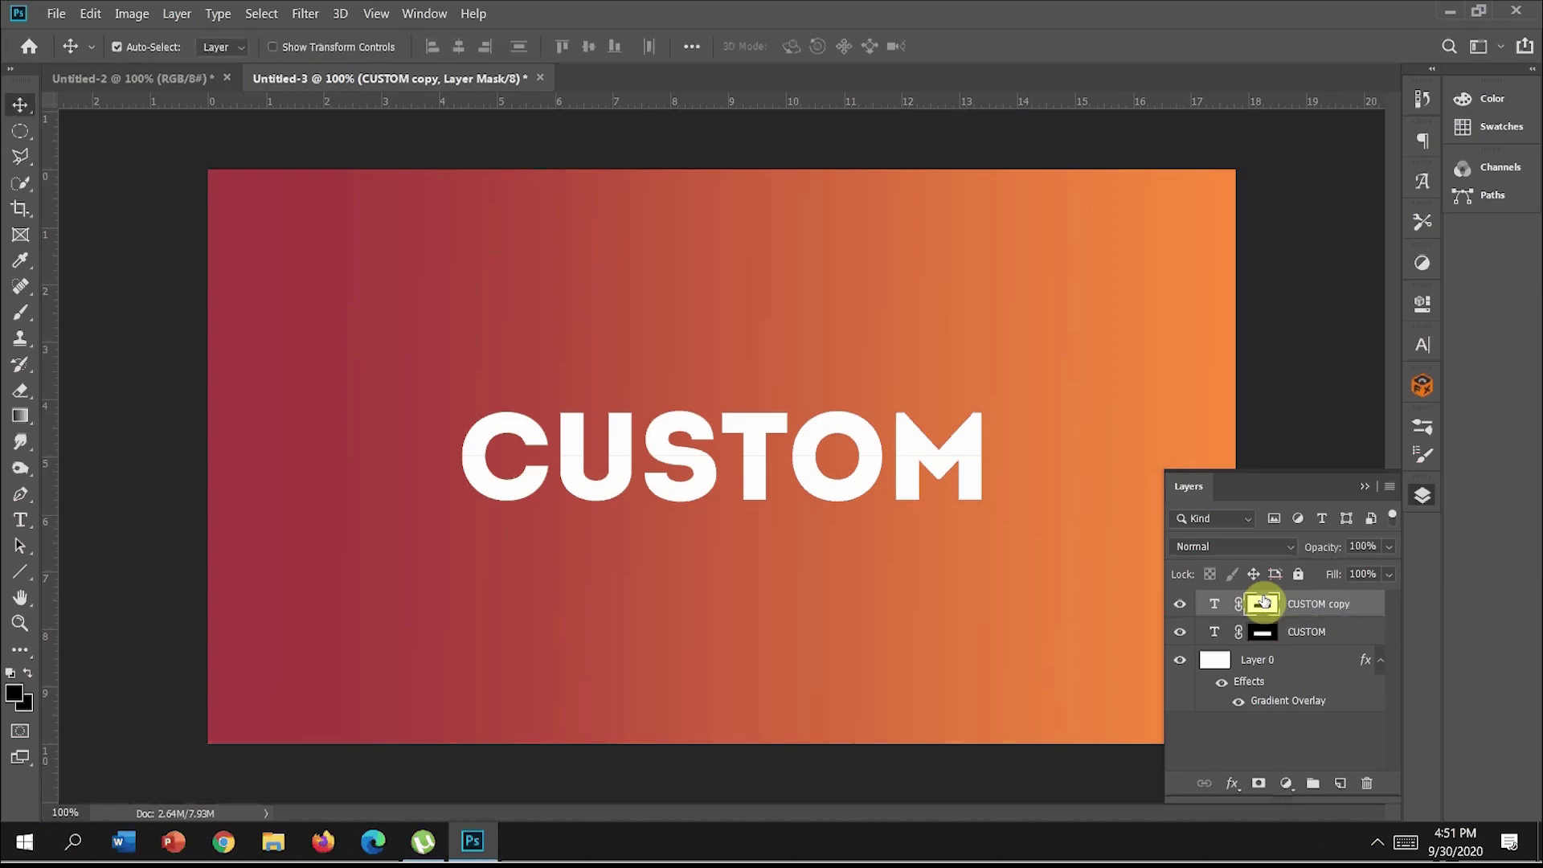
key(Left)
key(Left)
key(Left)
key(Left)
key(Left)
key(Left)
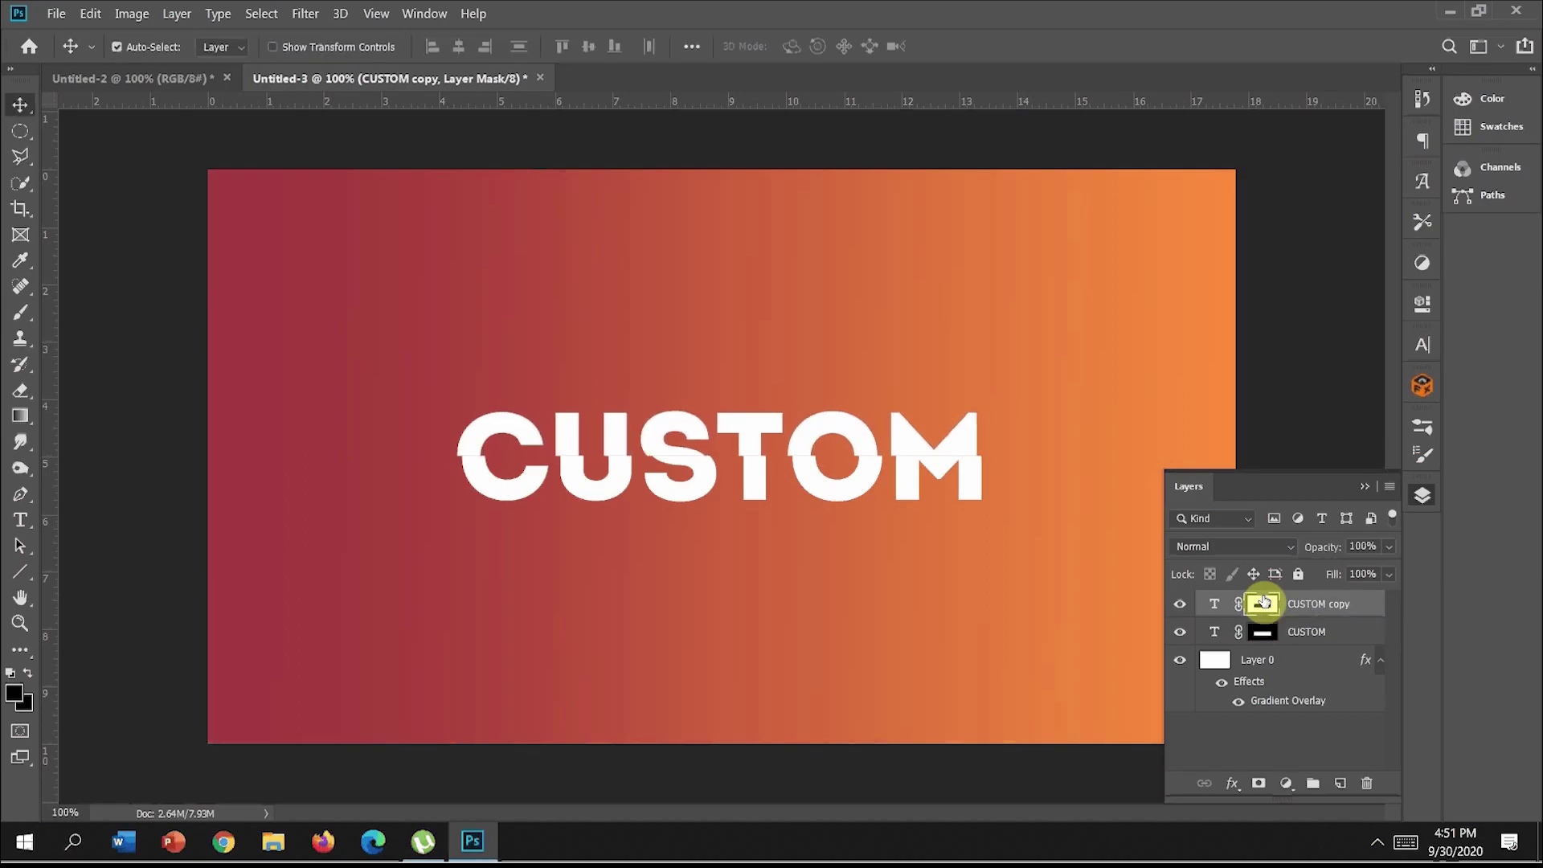
key(Left)
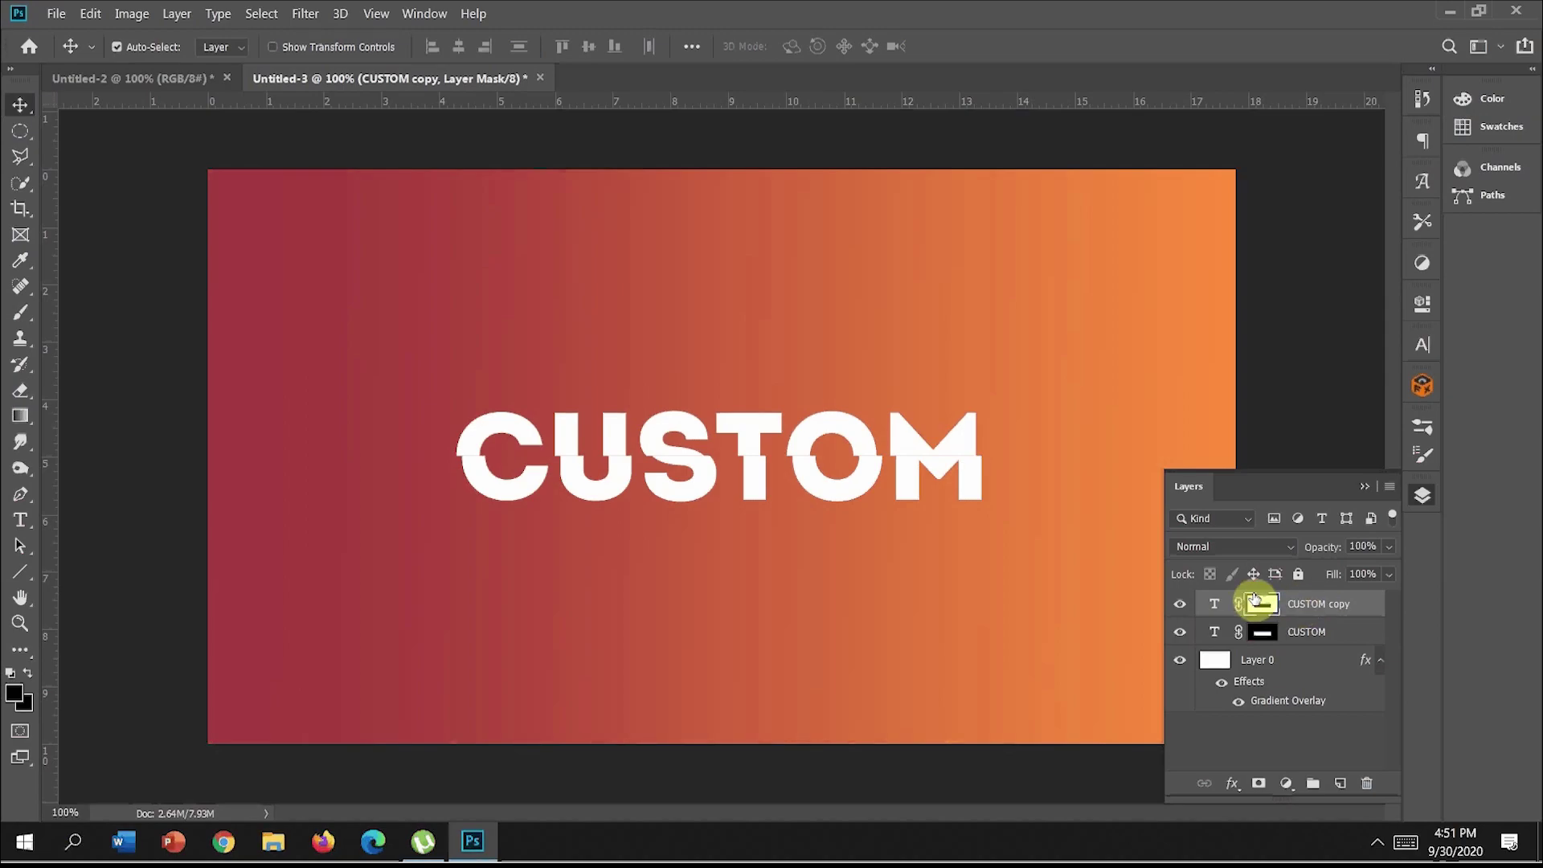
key(Right)
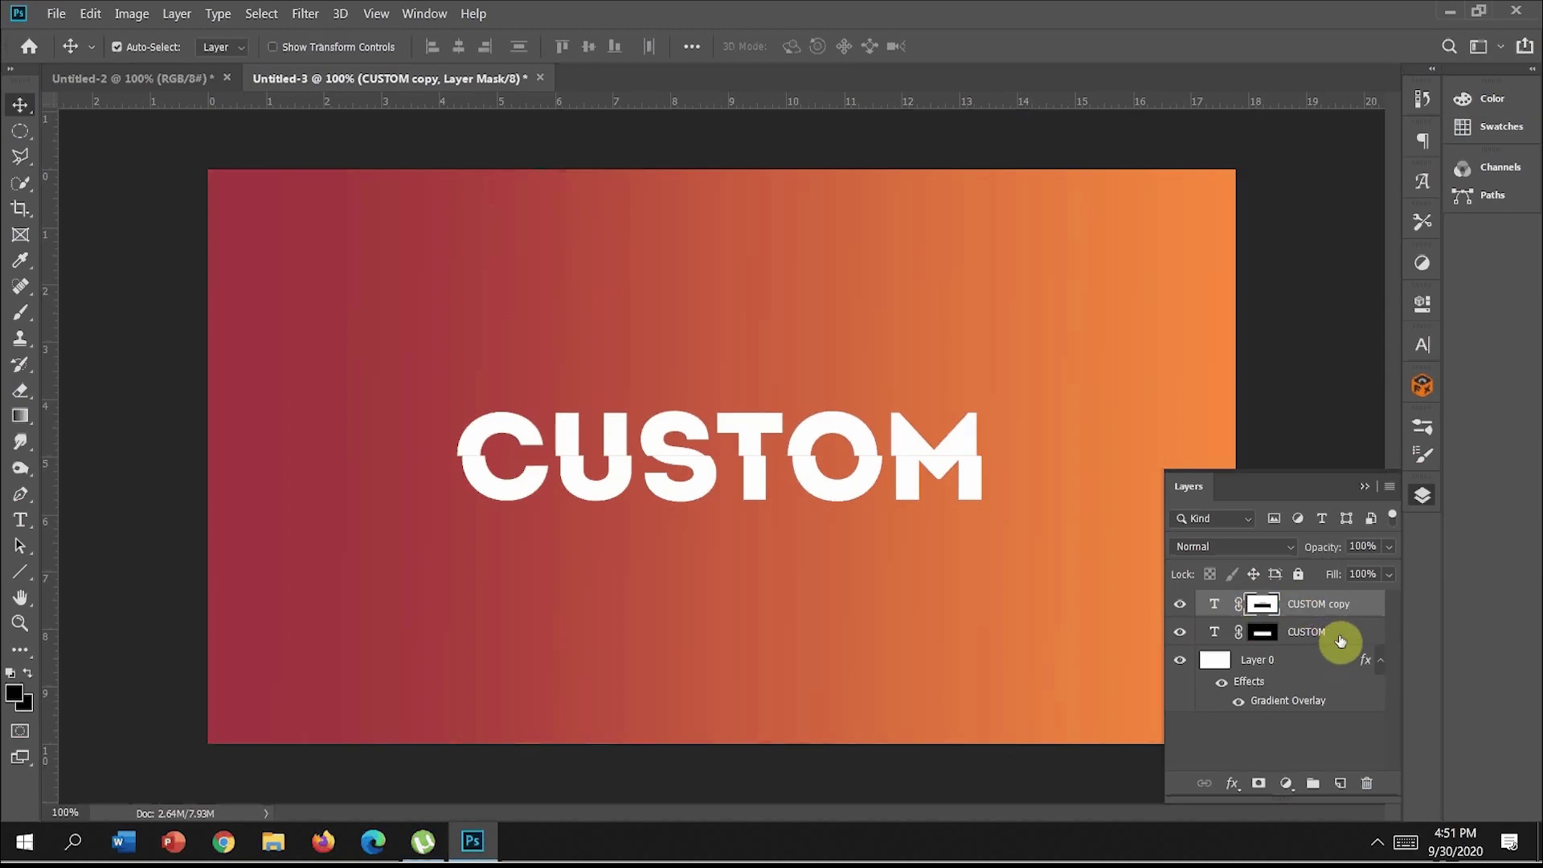
Step: Load the CUSTOM mask as a selection on a new layer and paint a soft 30 px, 50% dark stroke along the slice
click(1268, 633)
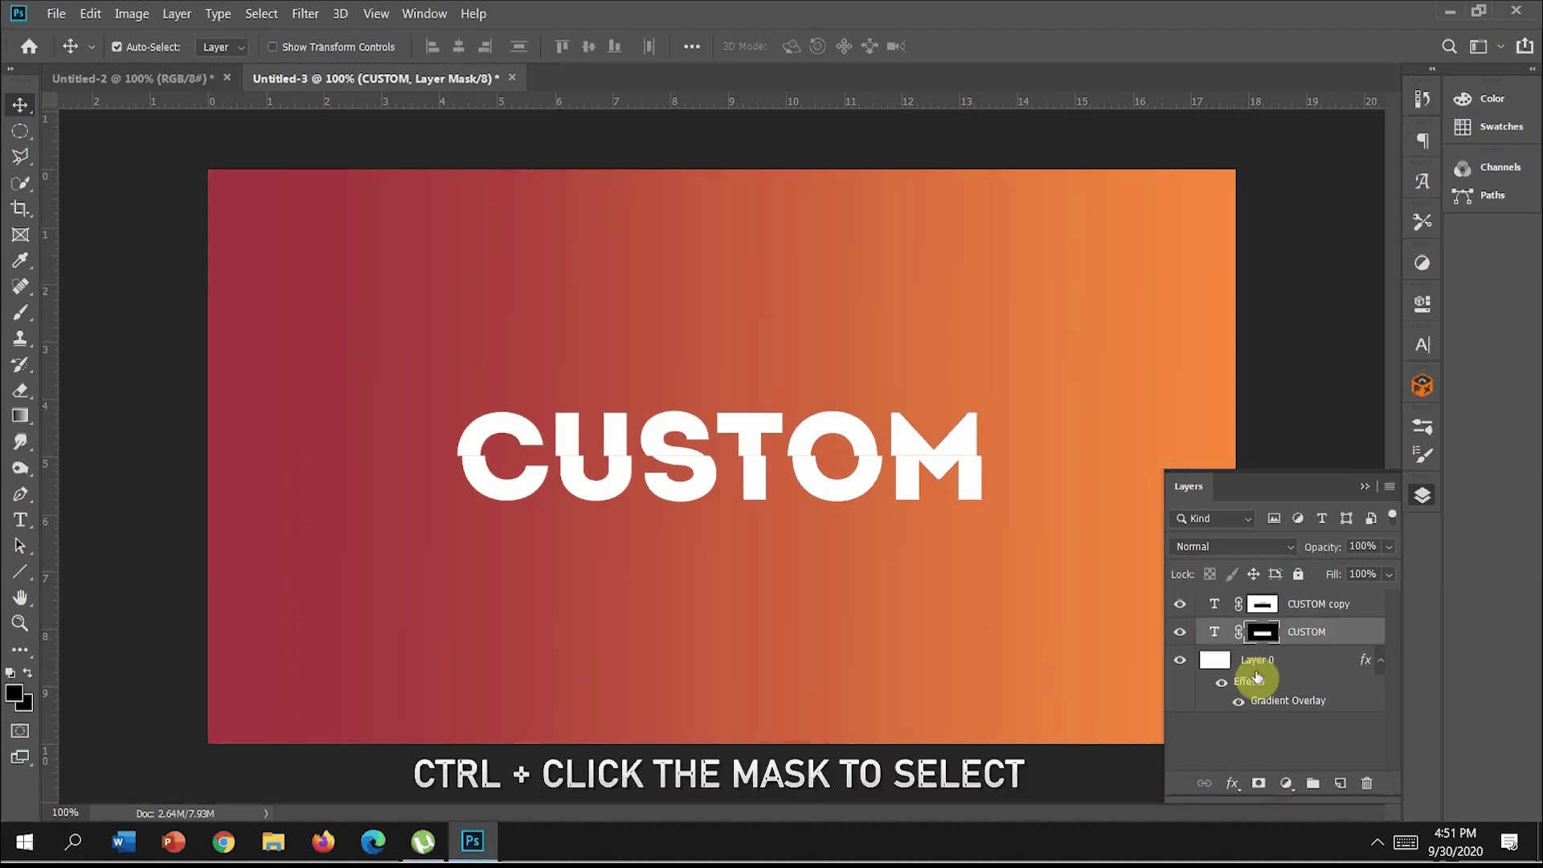
ctrl+click(1263, 633)
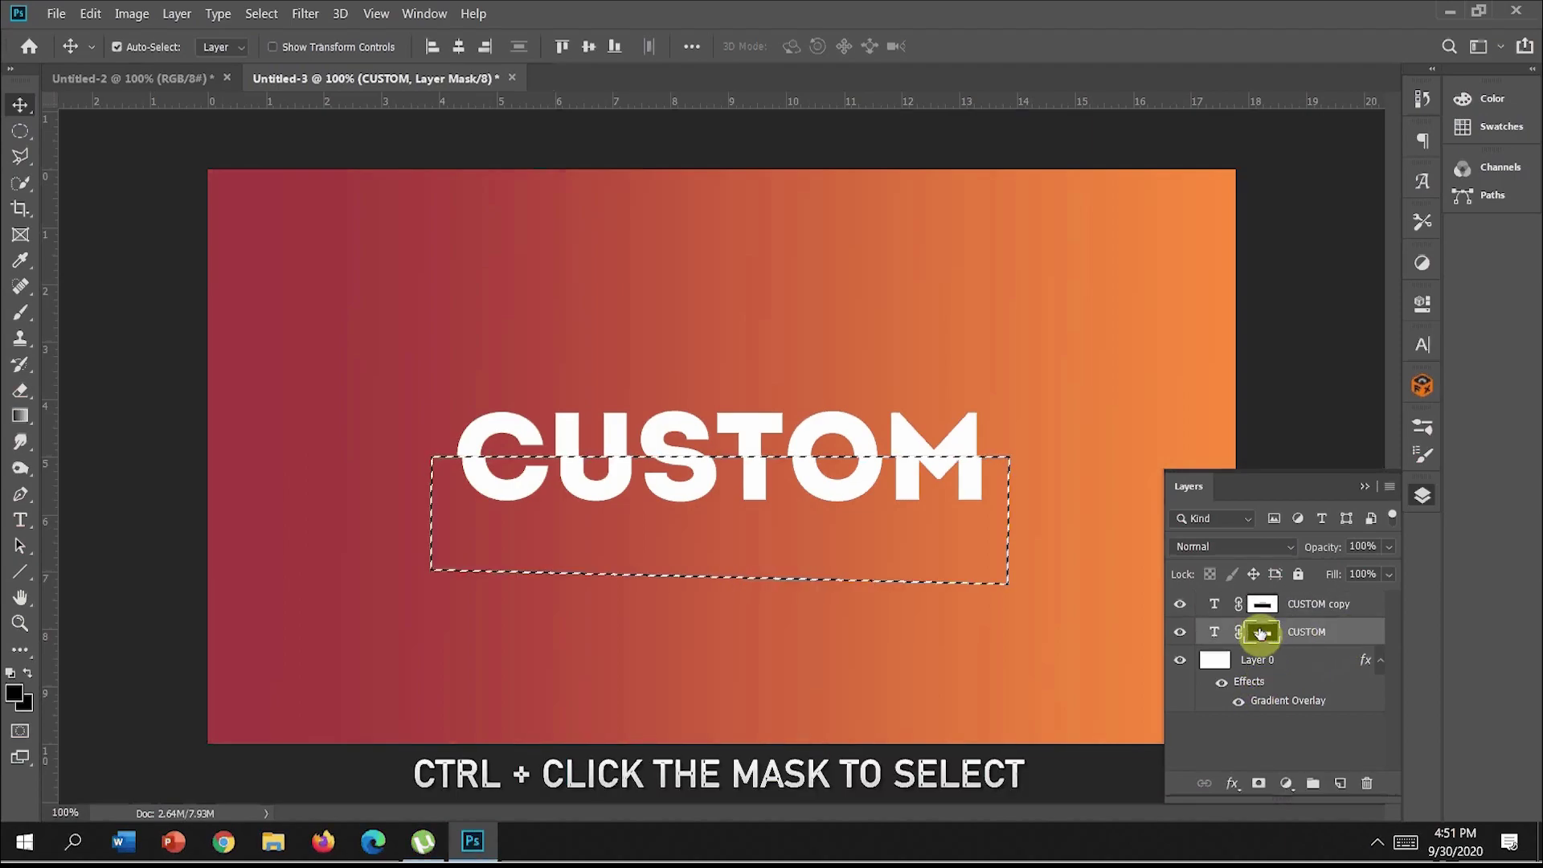
click(1340, 783)
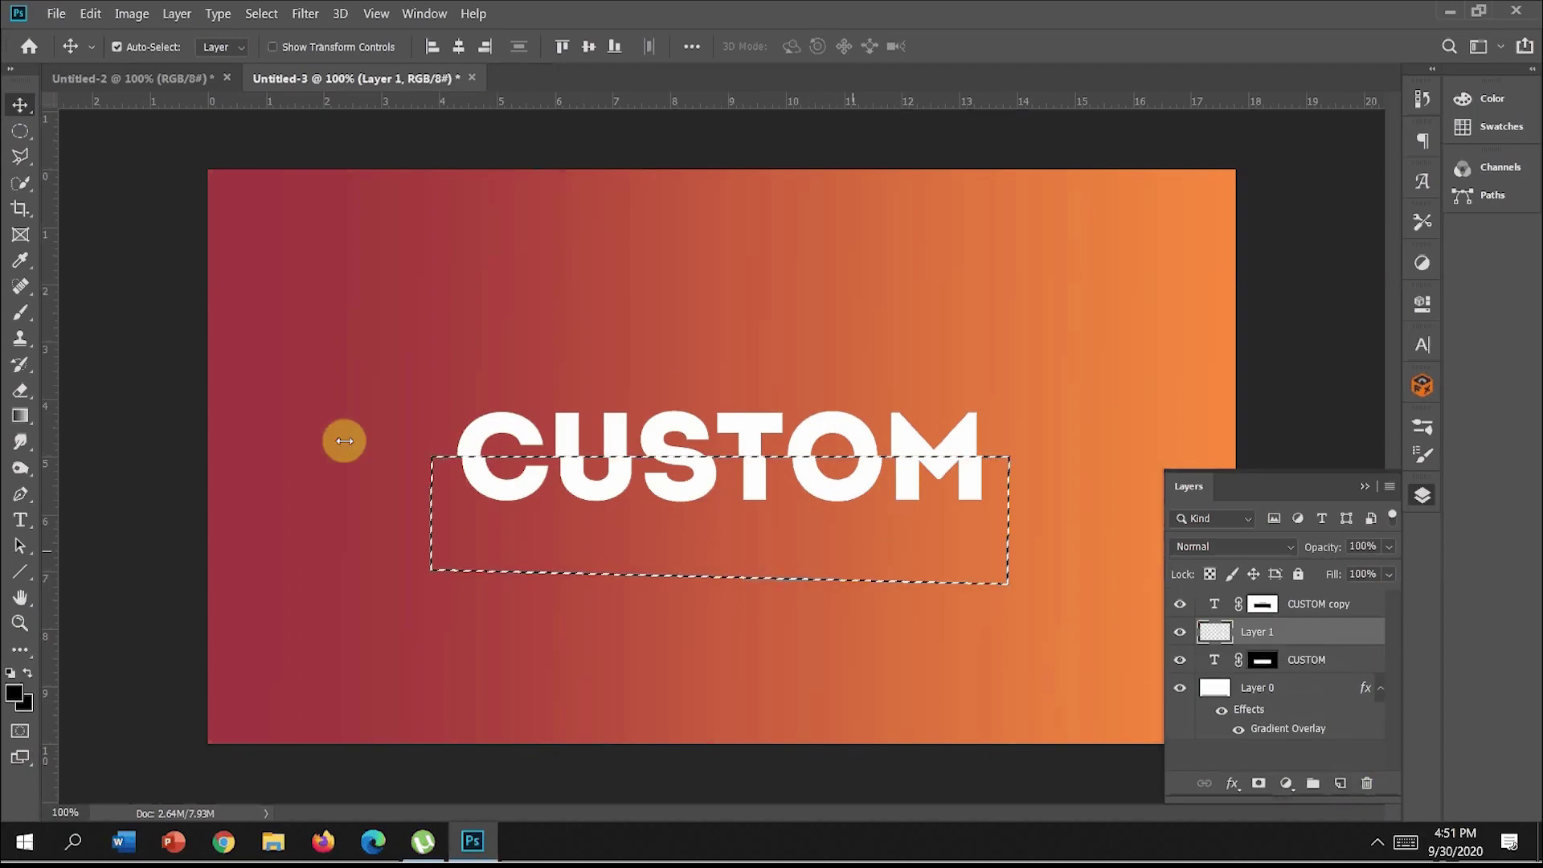
click(22, 316)
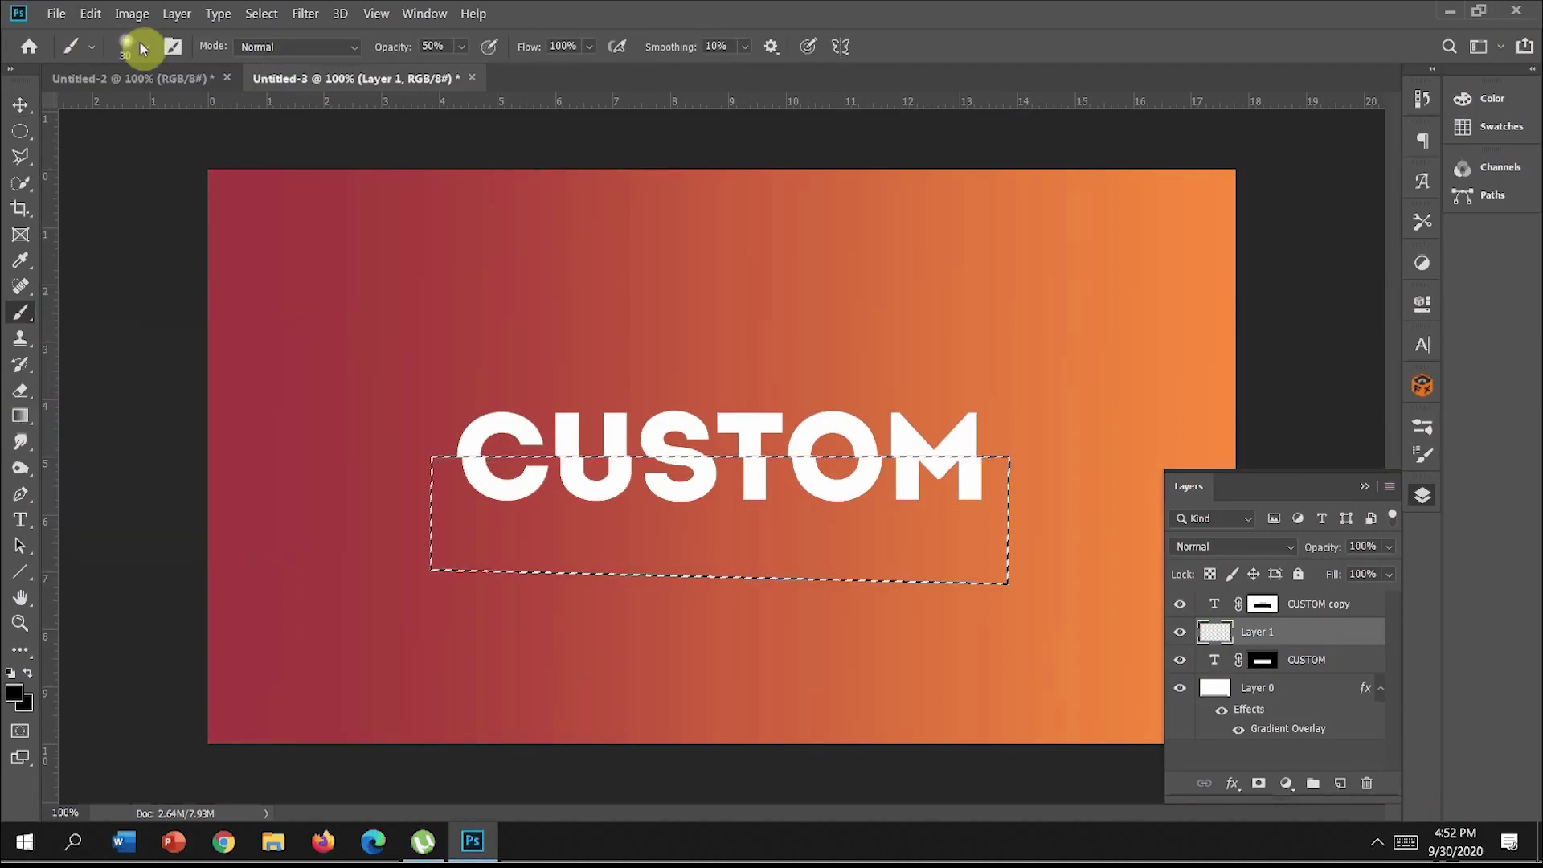
click(176, 56)
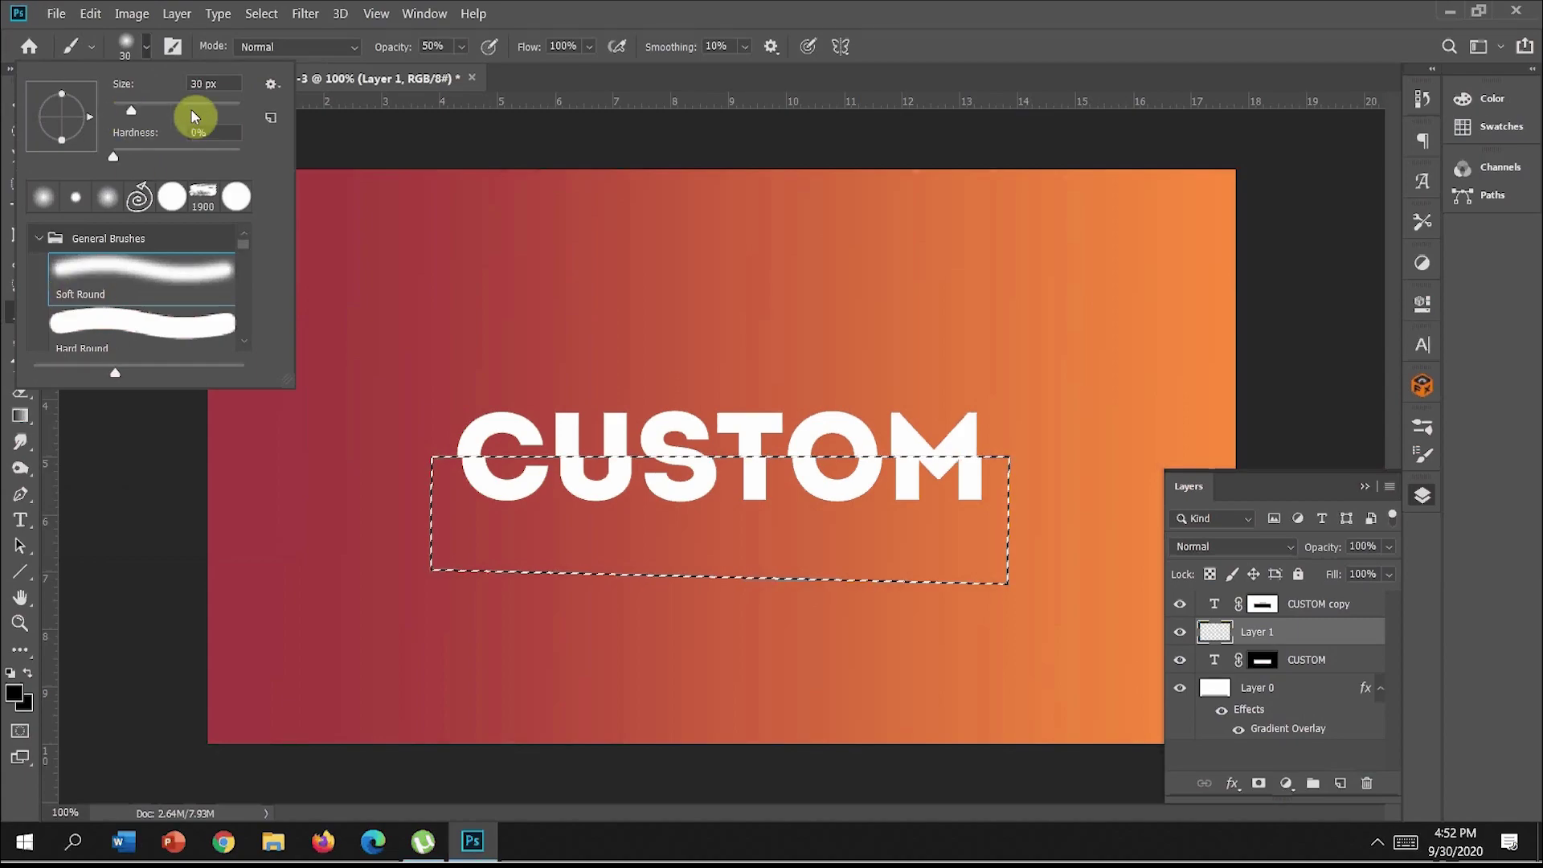
click(145, 48)
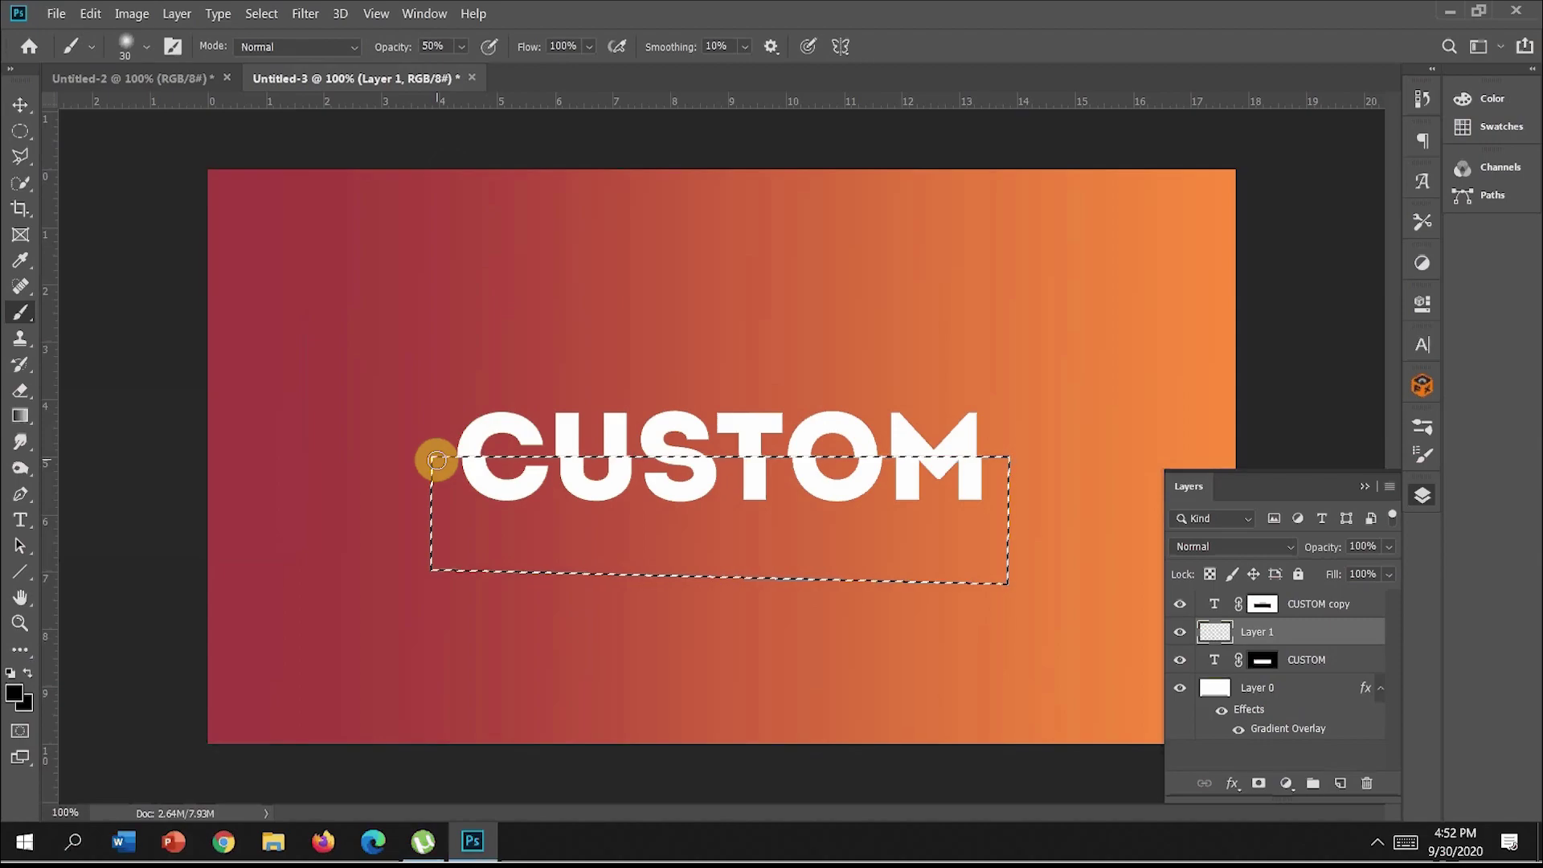
drag(436, 460, 1010, 455)
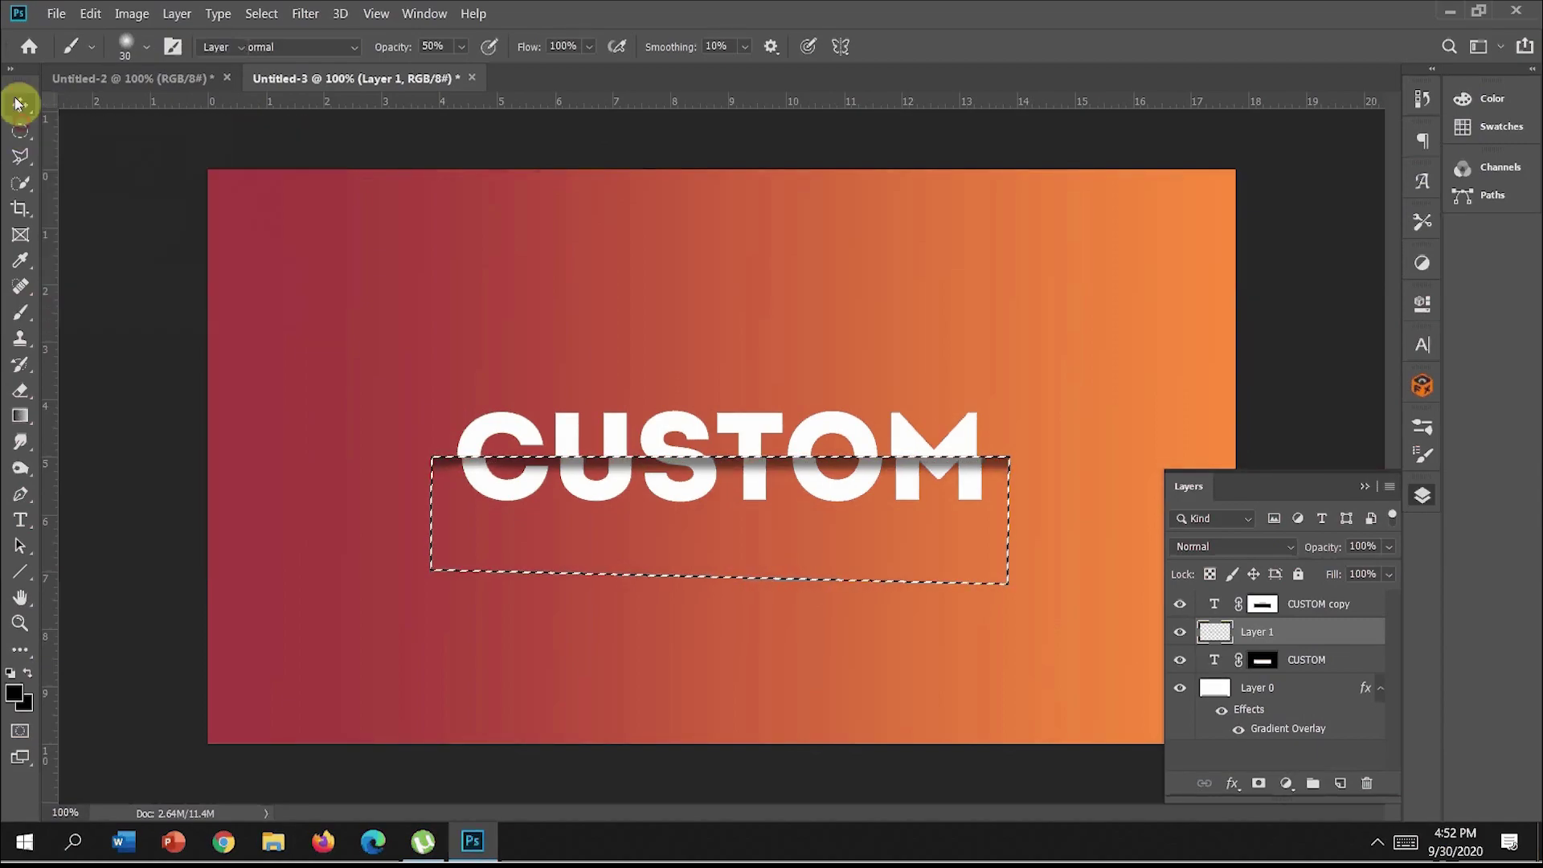
Step: Deselect, then select CUSTOM copy, Layer 1 and CUSTOM together
click(21, 104)
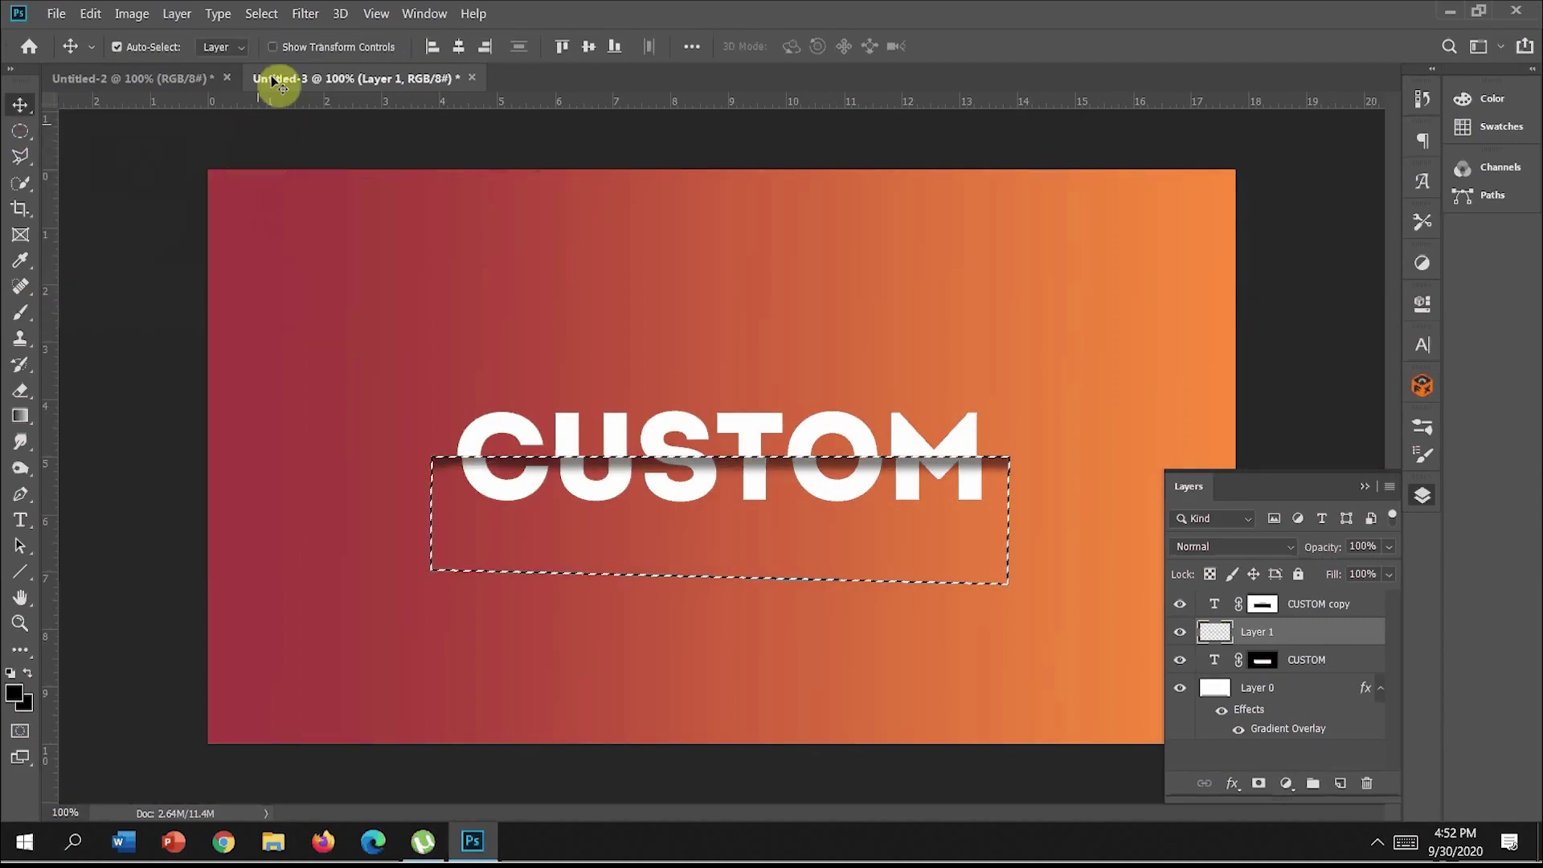
click(263, 14)
click(335, 56)
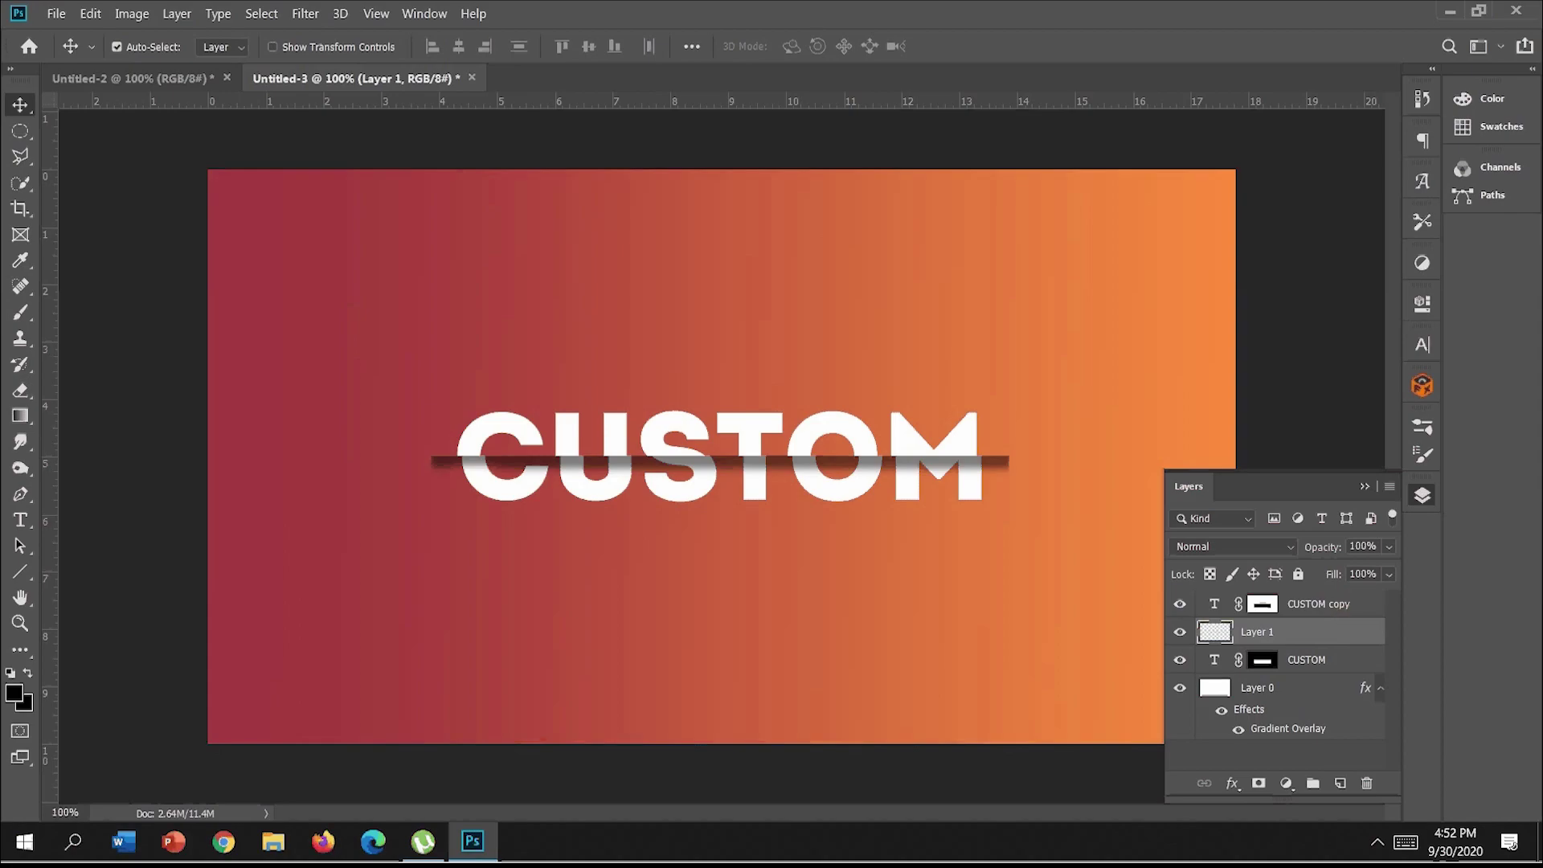
click(1354, 604)
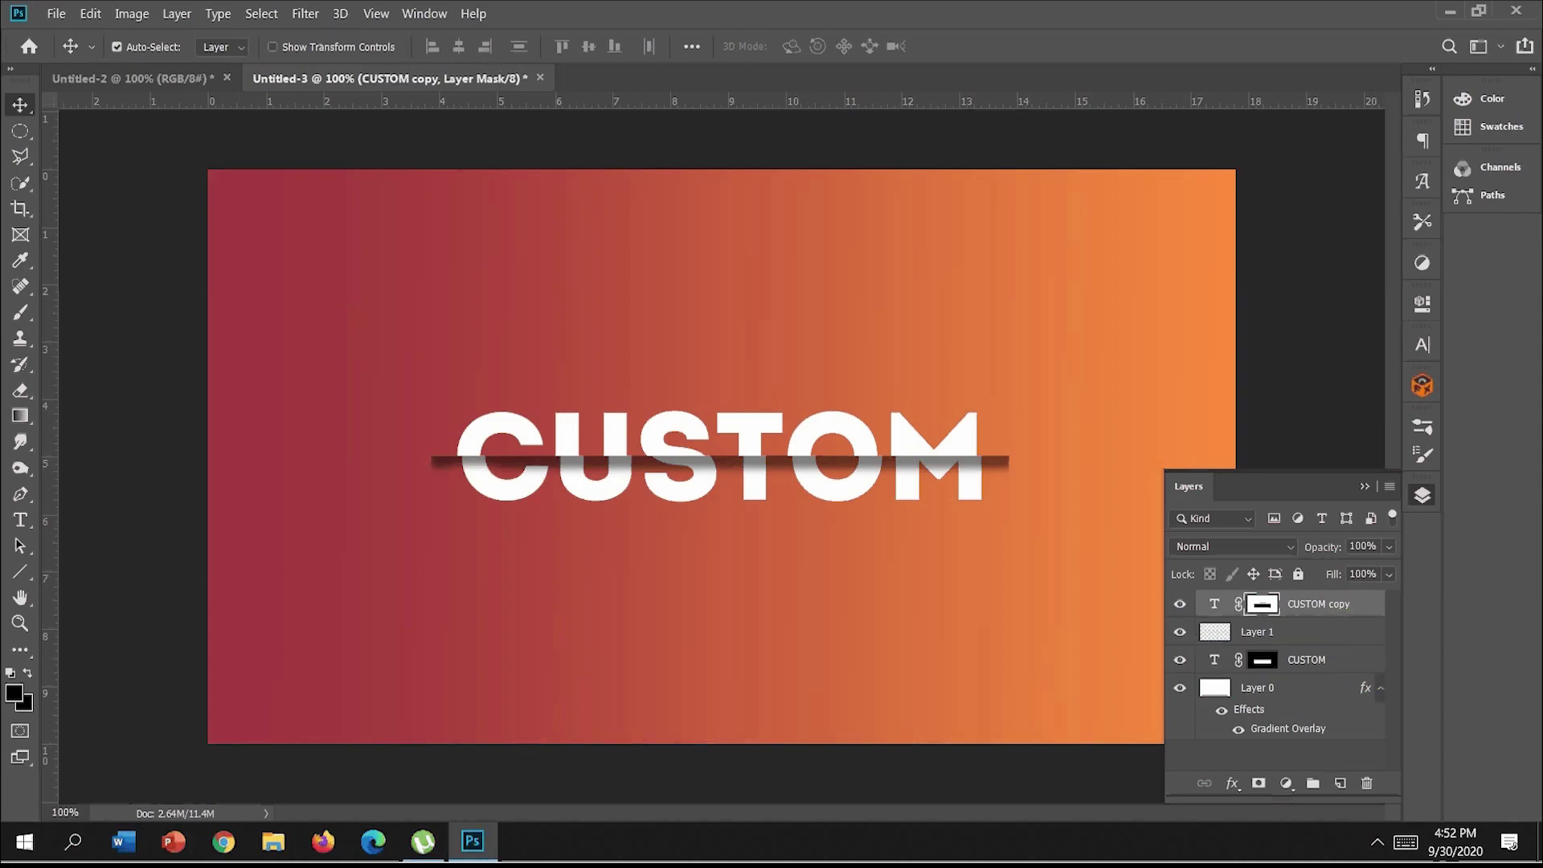
shift+click(1361, 661)
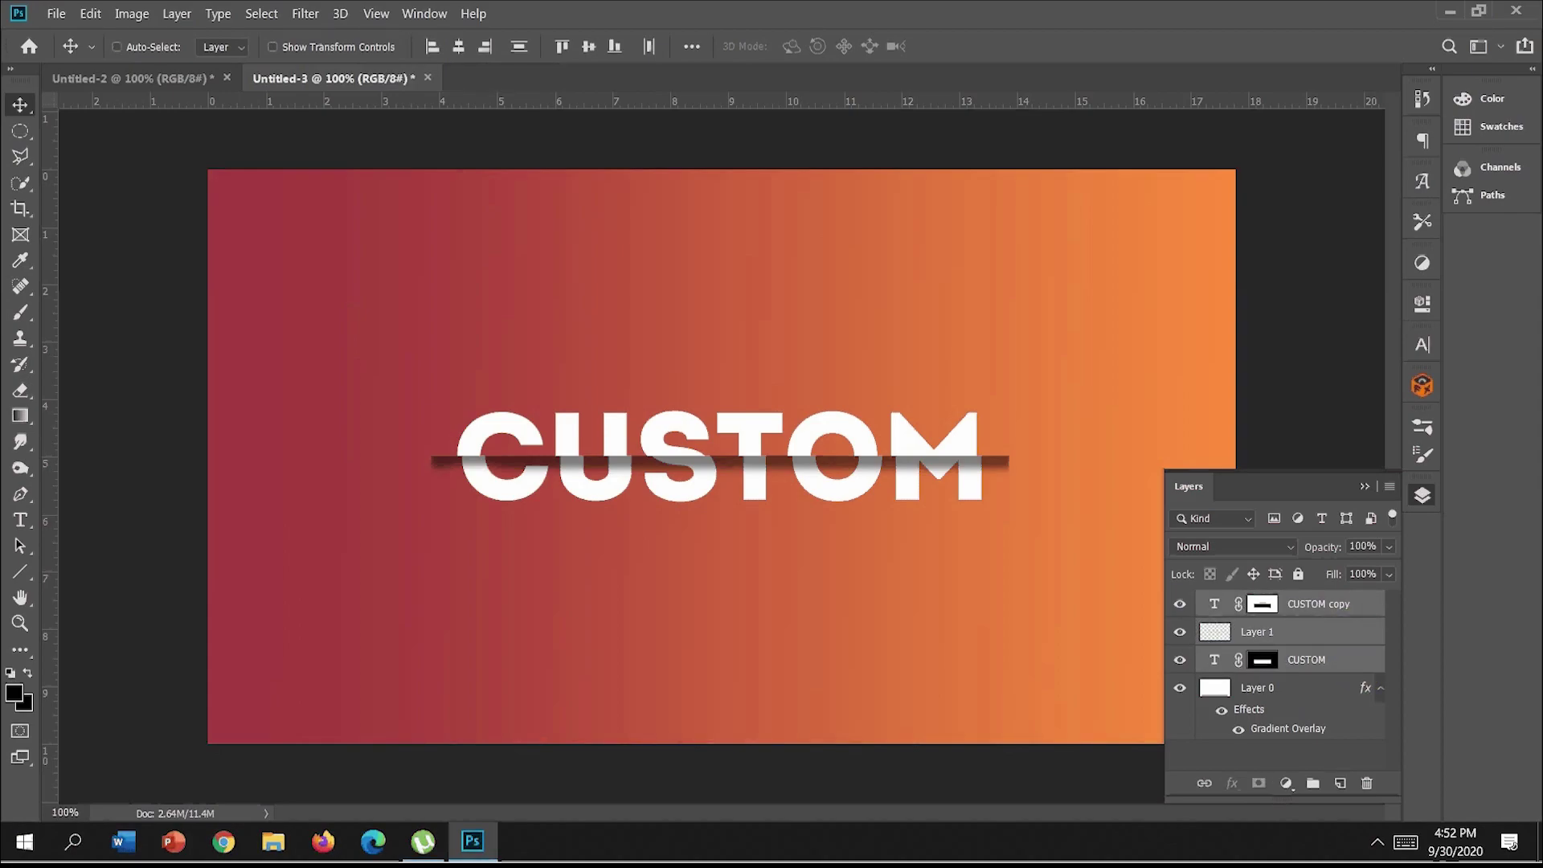
Step: Rotate the selected CUSTOM layers and Layer 1 shadow about -3.9° so they rise rightward
key(ctrl+t)
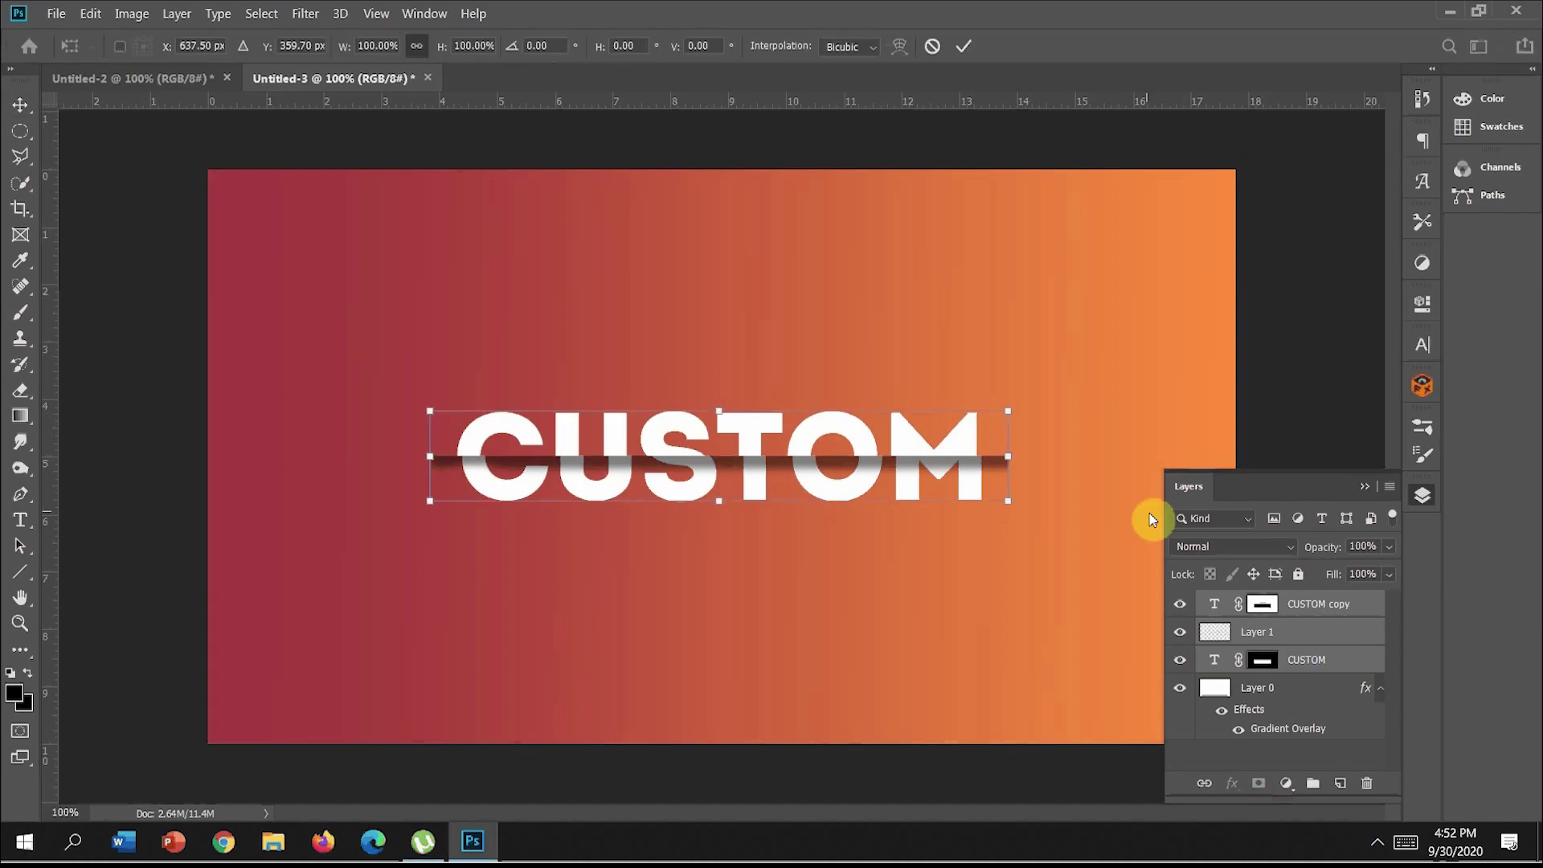
mouse_move(1025, 399)
mouse_down()
mouse_move(1011, 358)
mouse_move(1021, 377)
mouse_up()
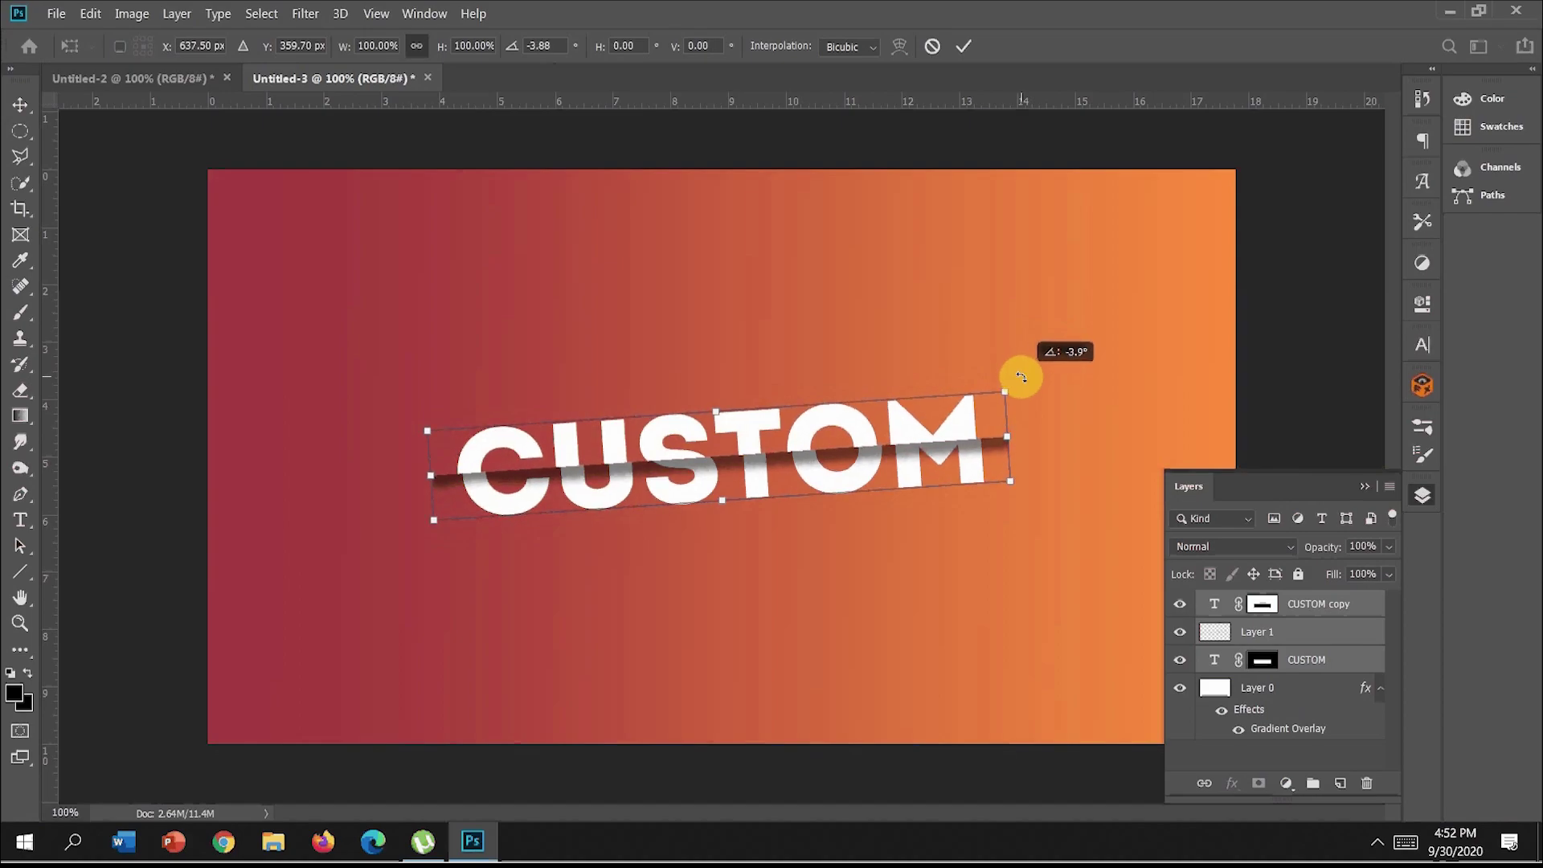
click(963, 45)
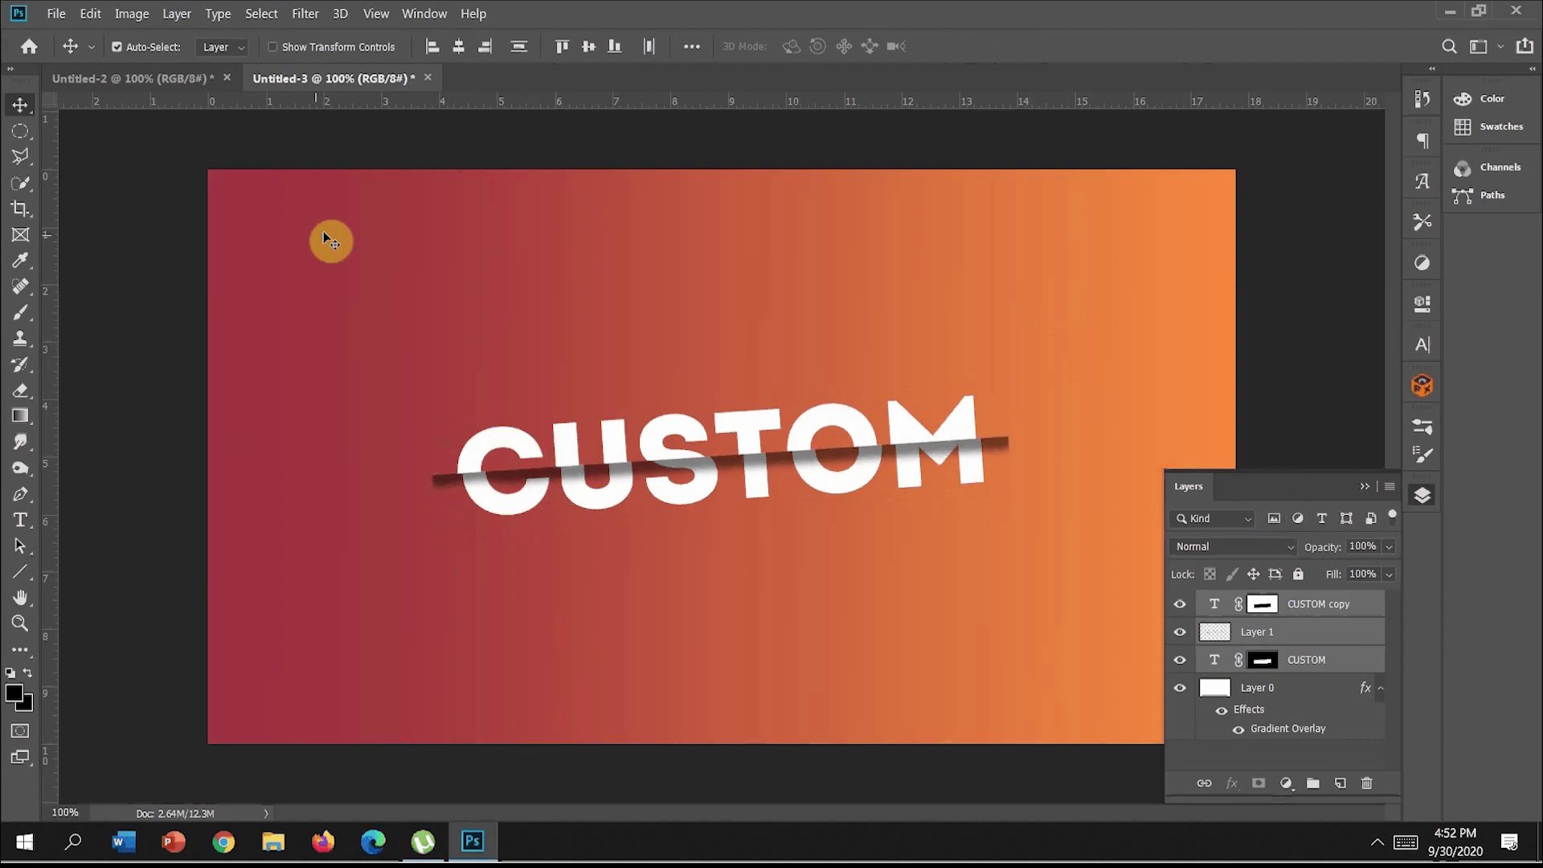
Step: Duplicate the image as a new document, Untitled-3 copy
click(146, 13)
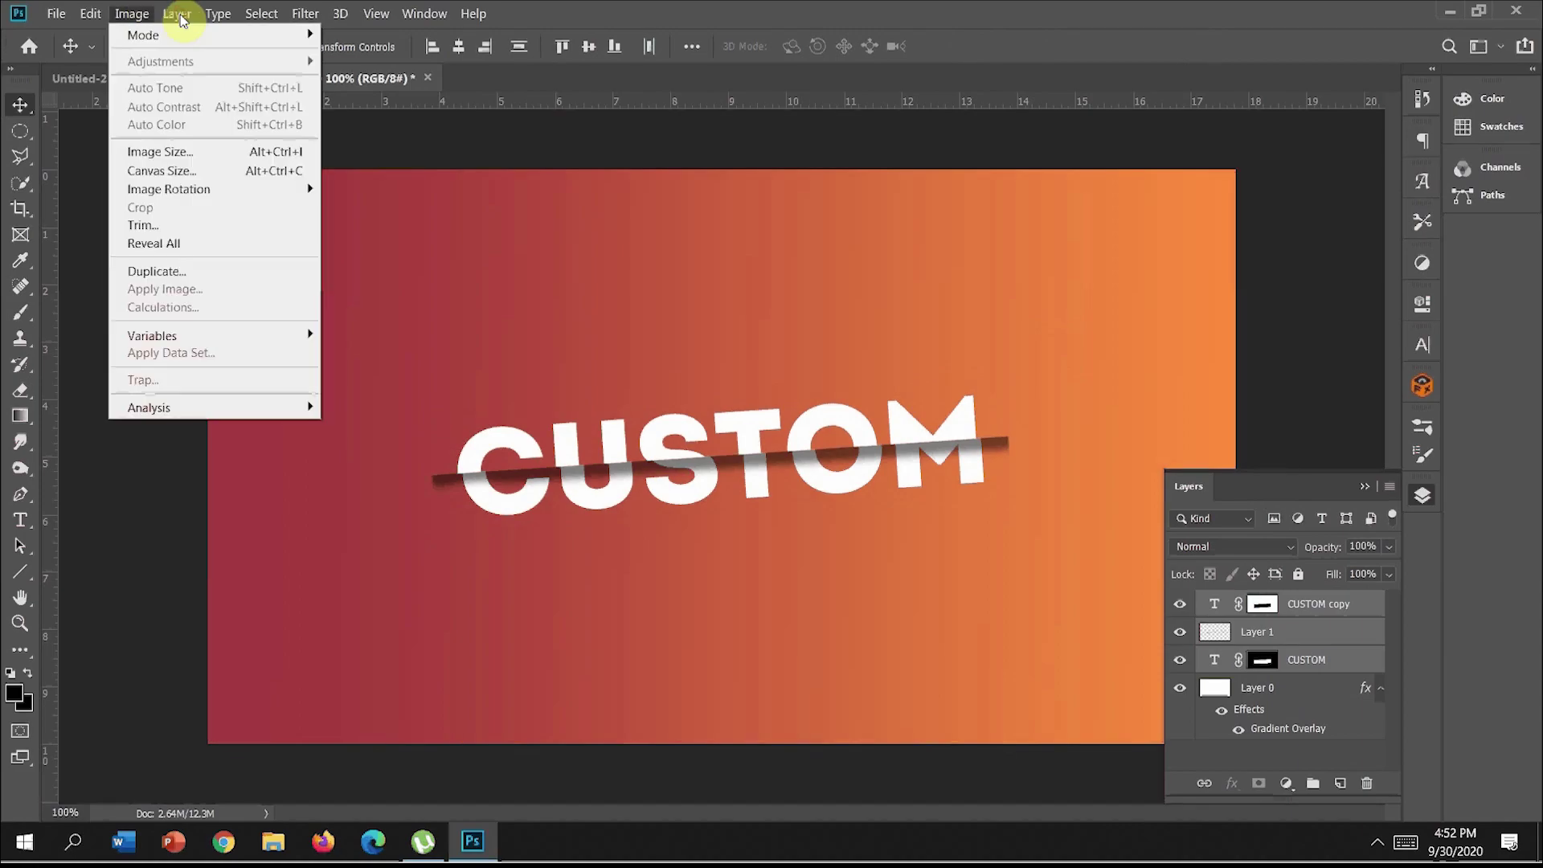
click(156, 273)
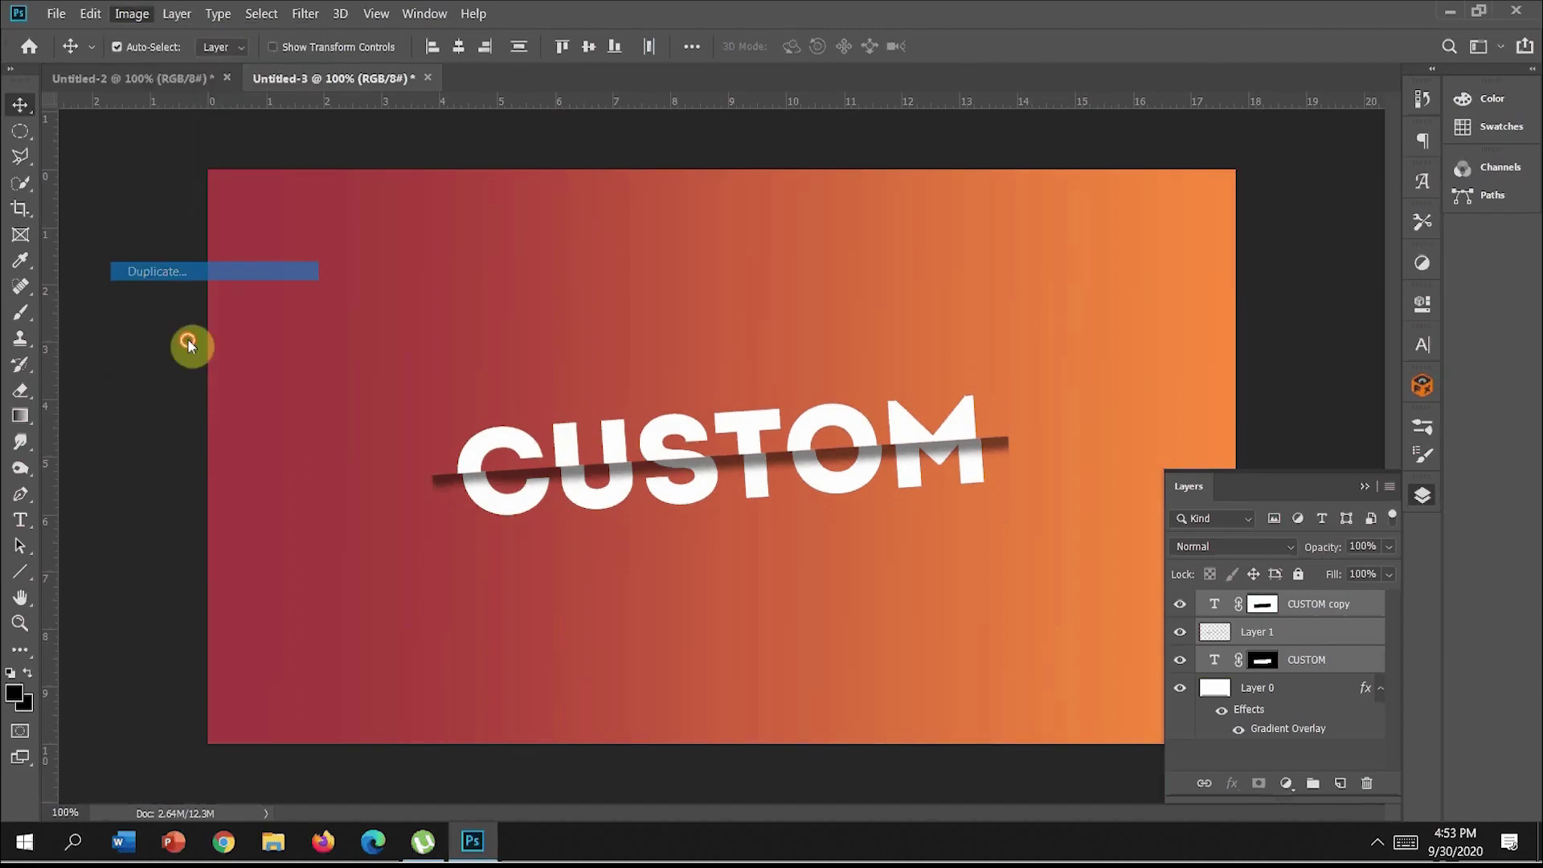
click(930, 253)
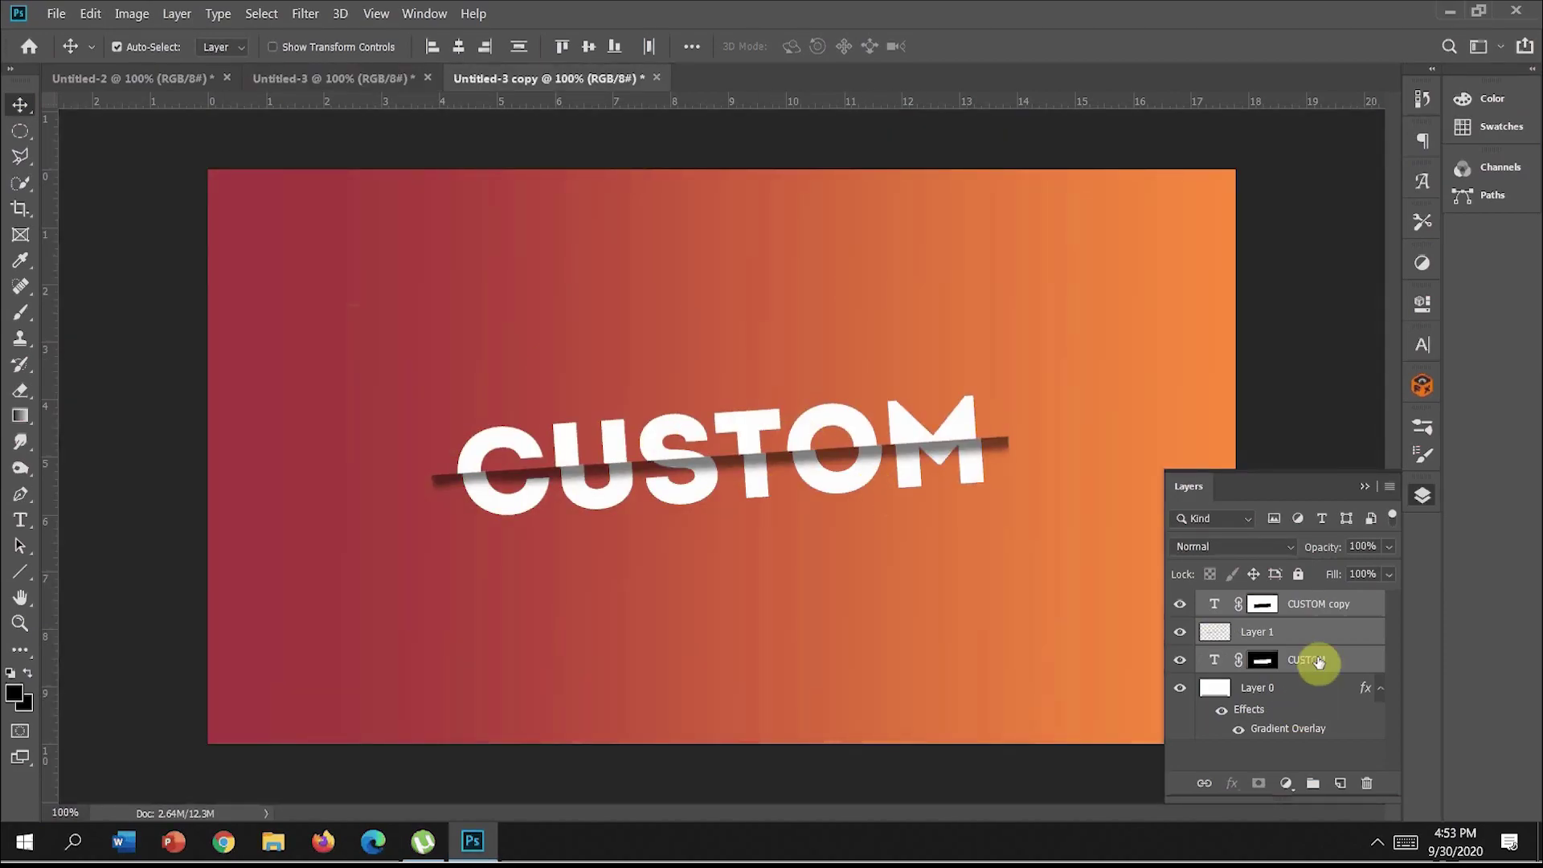
Step: Delete the shading Layer 1 in the copy and select the CUSTOM copy layer
click(1278, 632)
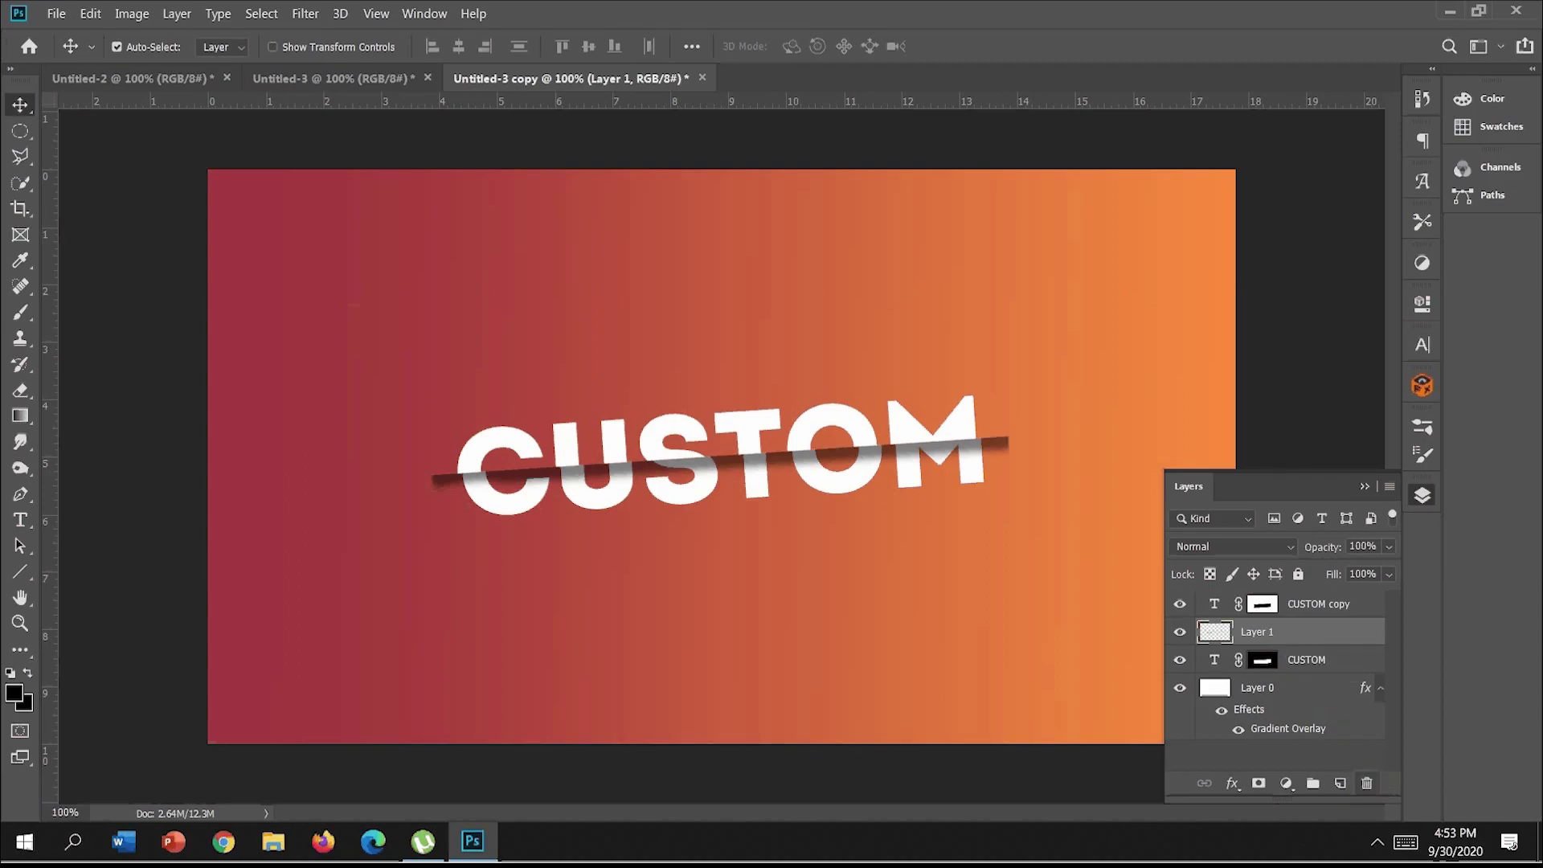
click(1367, 783)
key(Return)
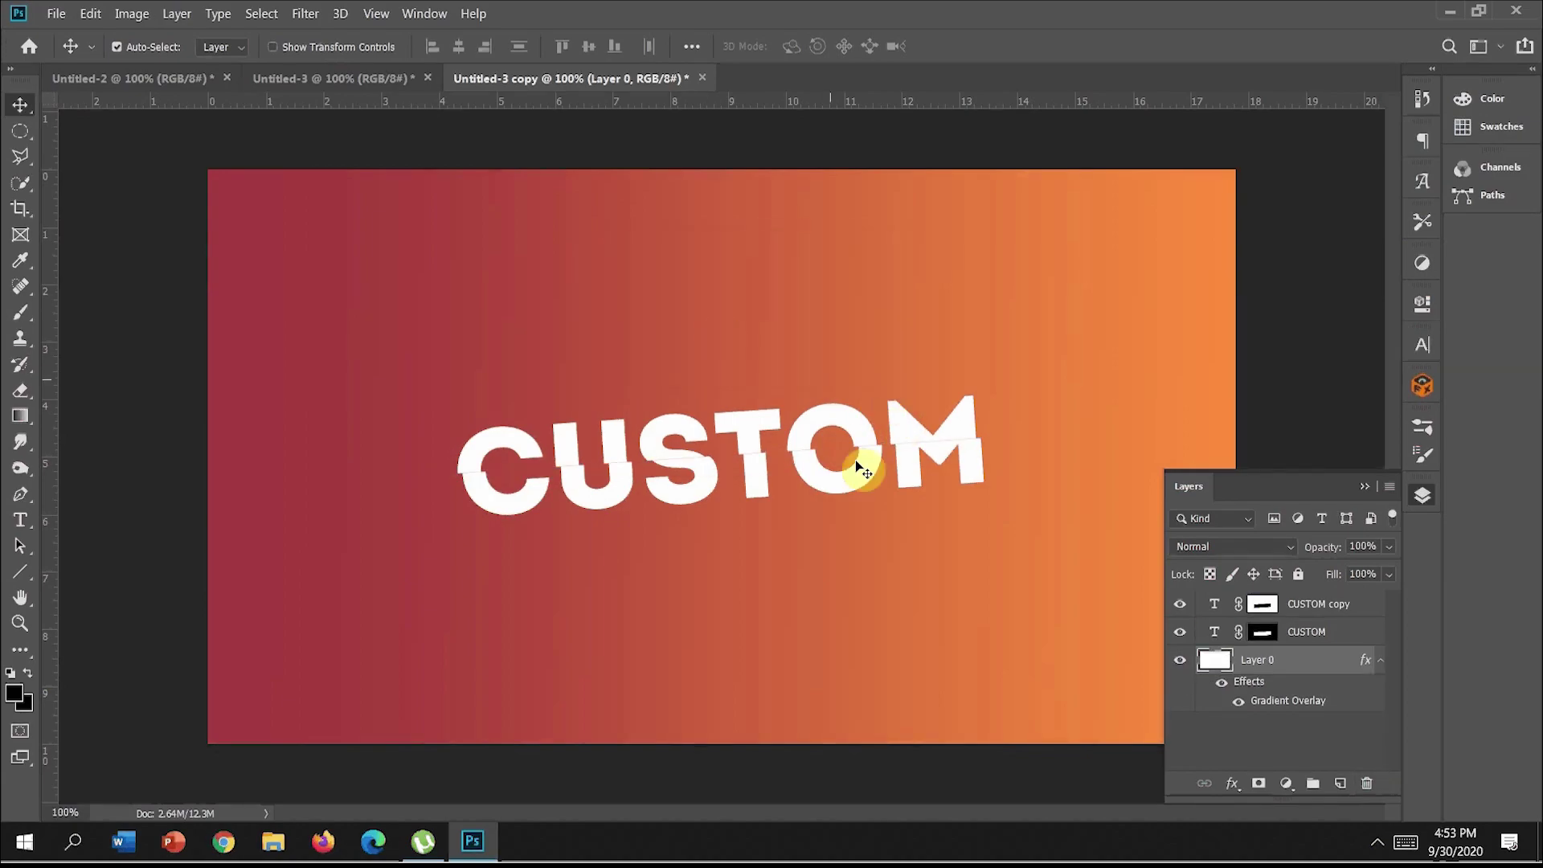
click(1358, 607)
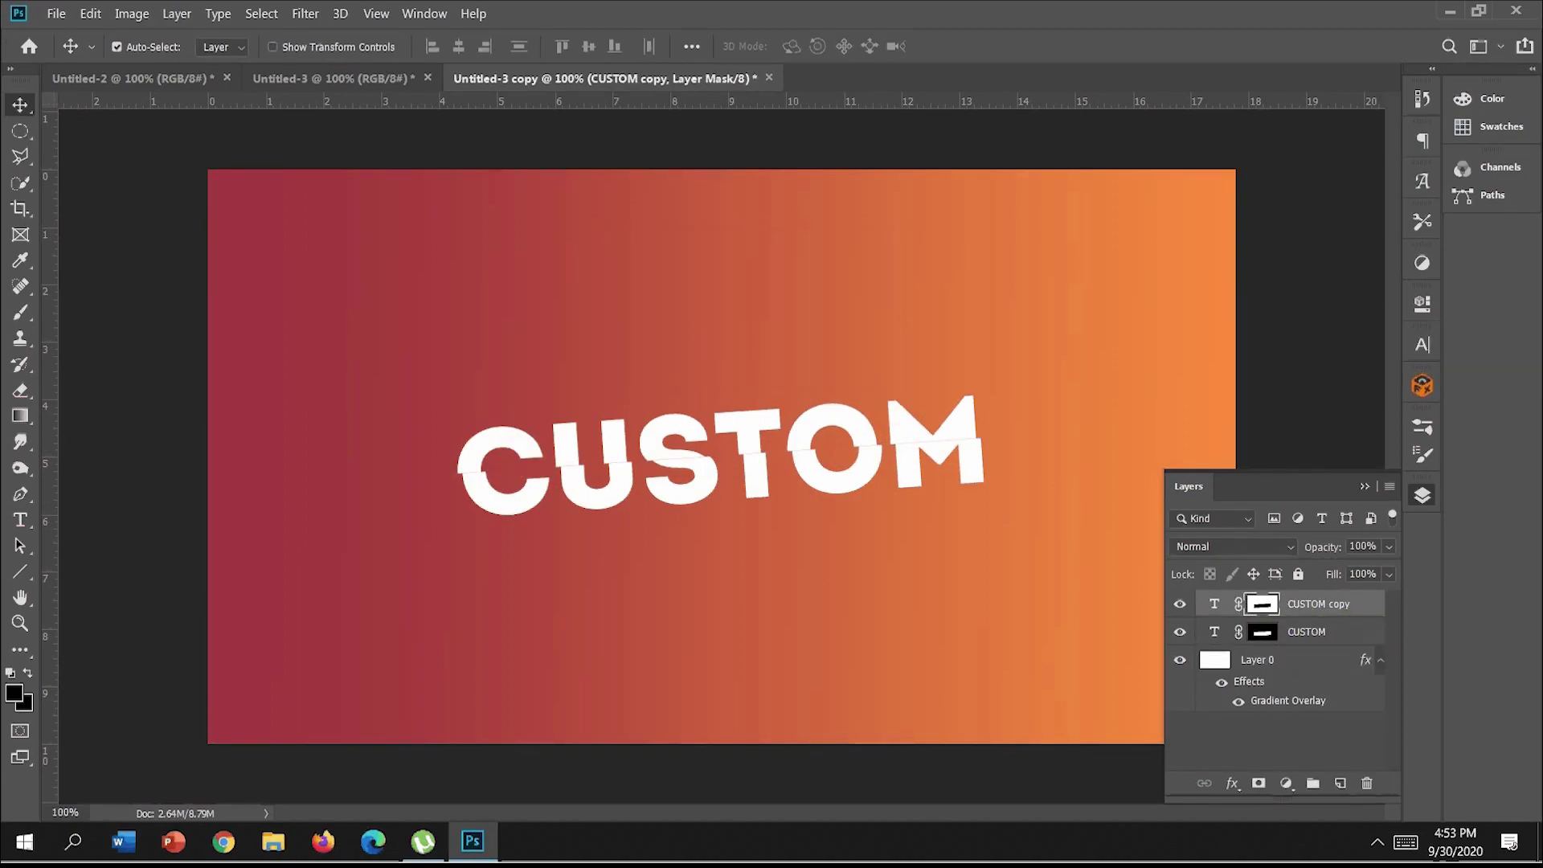
Step: Give CUSTOM copy a Drop Shadow with distance 5, spread 3 and size 7
click(1231, 784)
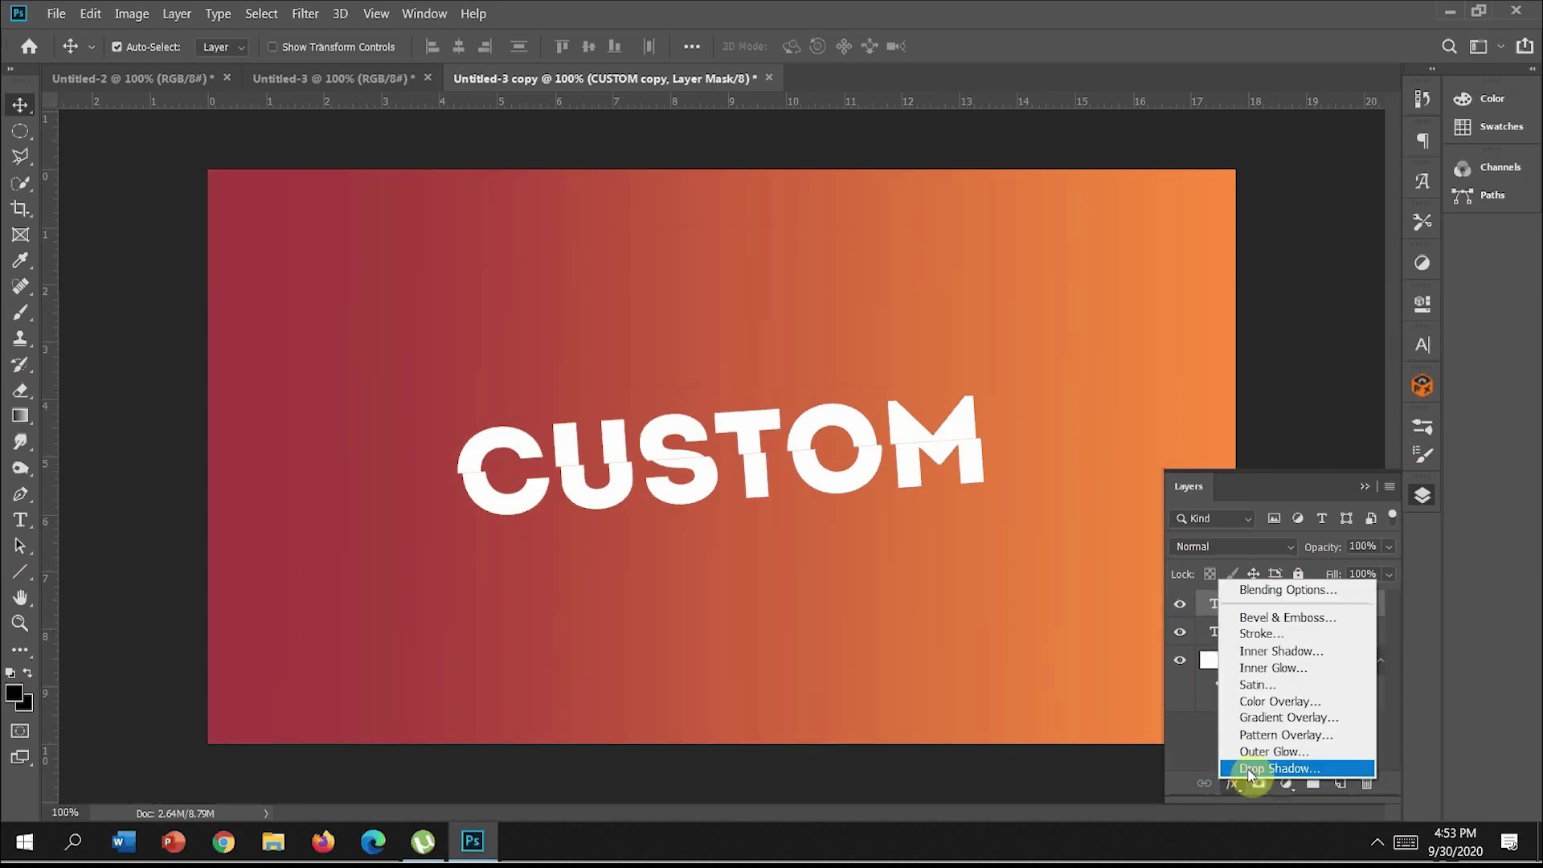
click(1254, 764)
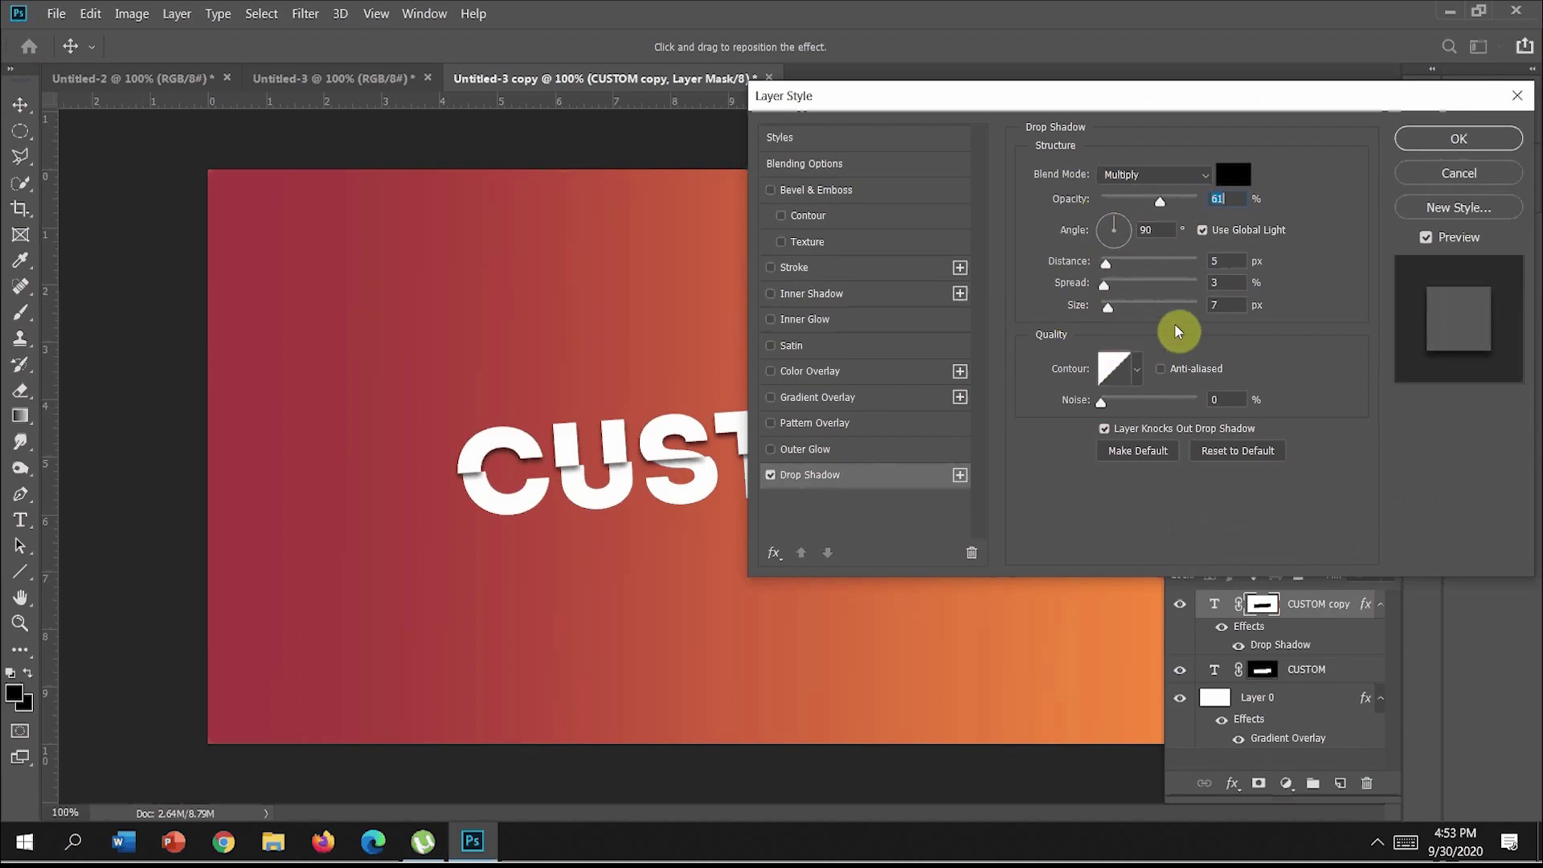
click(1427, 145)
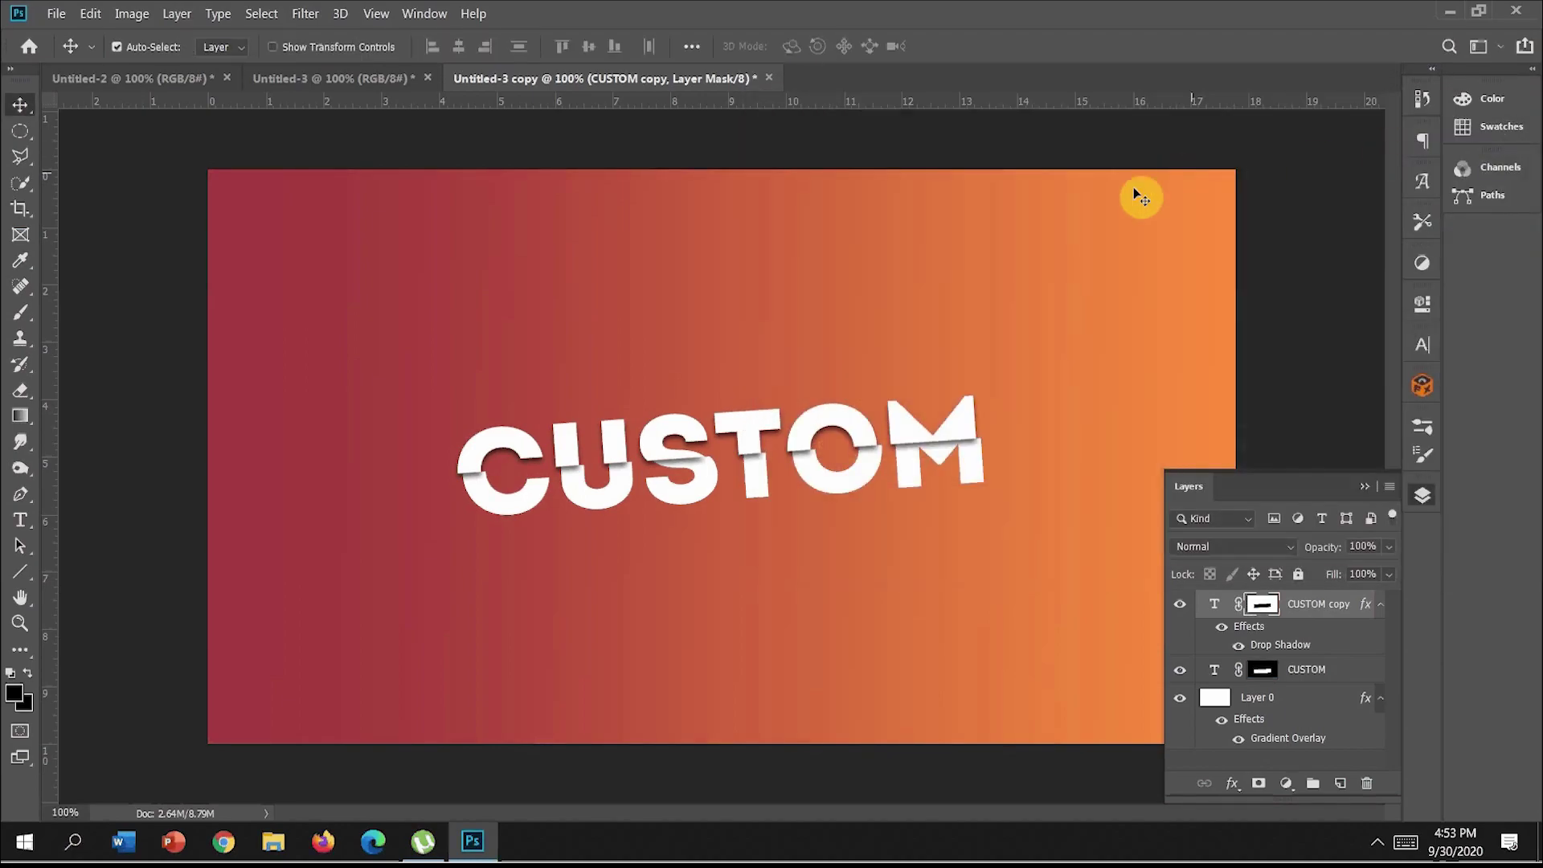